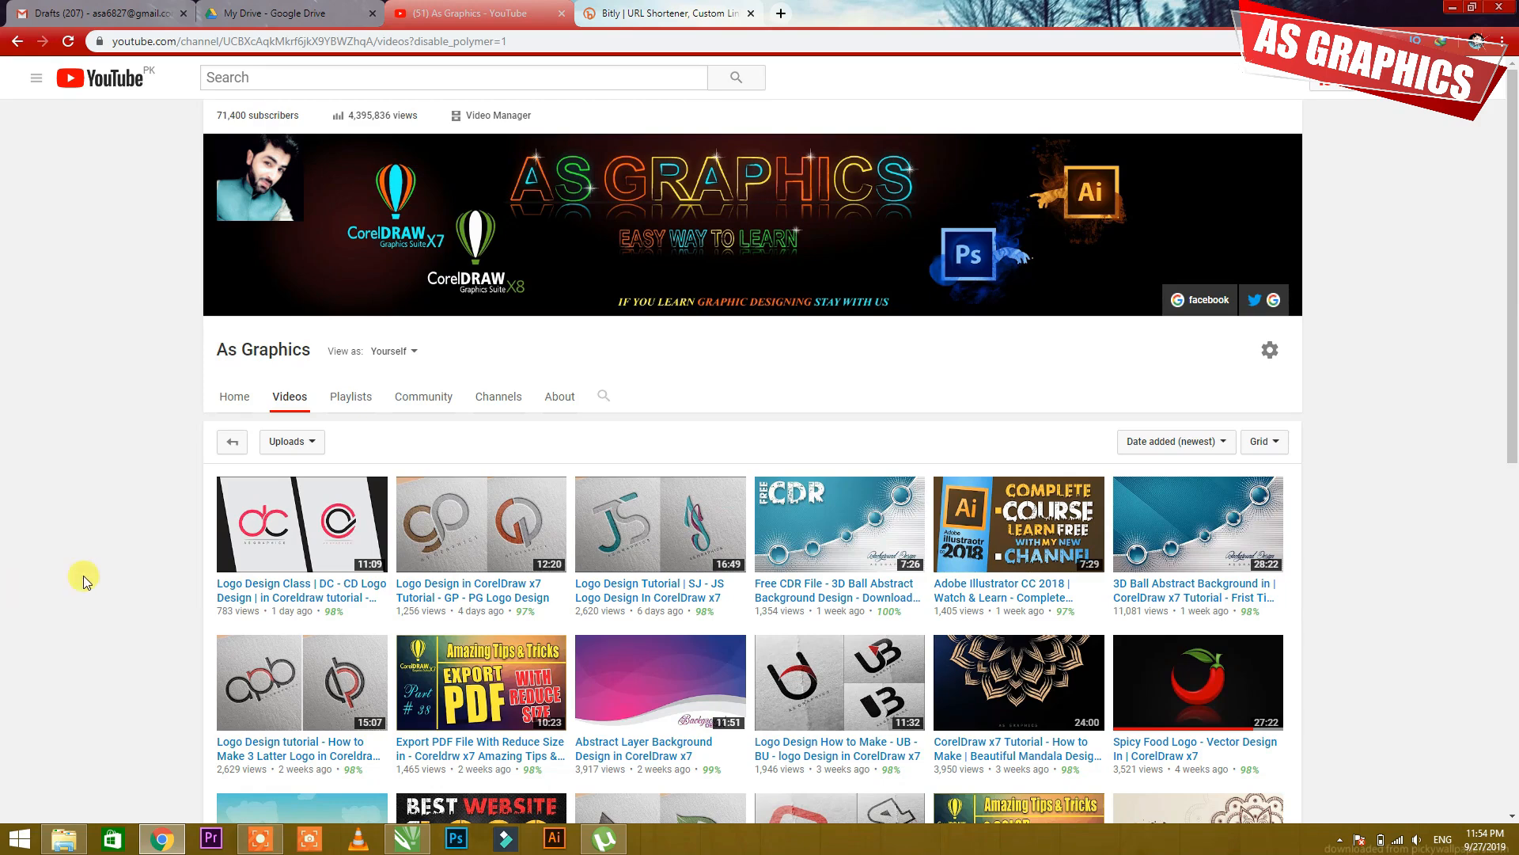
- Switch to CorelDRAW and enlarge the link text on the page to about 140%
{"action": "left_click", "coordinate": [426, 844]}
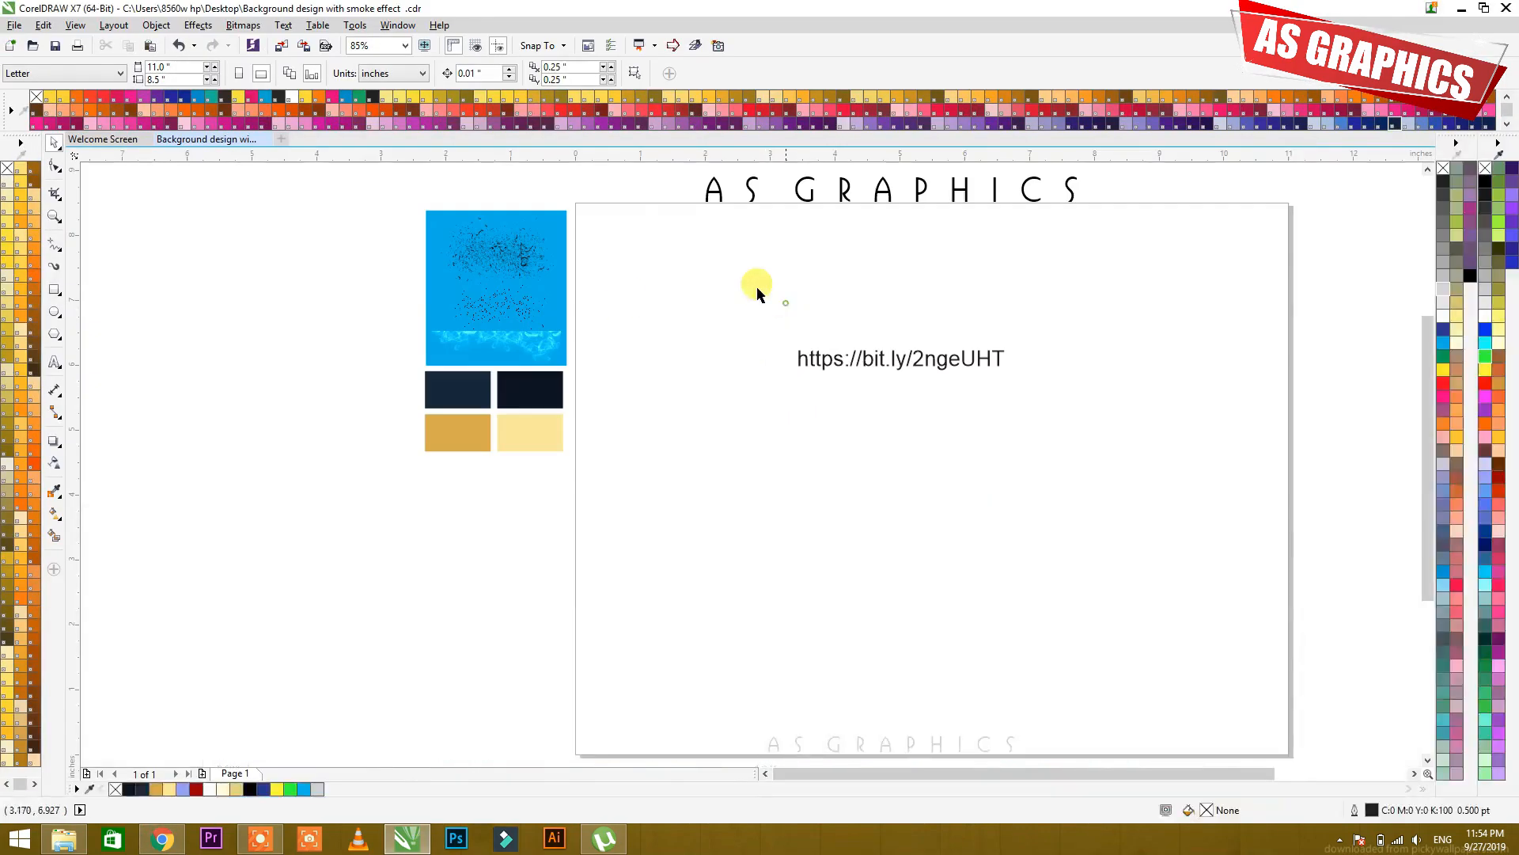
{"action": "left_click_drag", "start_coordinate": [755, 289], "coordinate": [1131, 445]}
{"action": "left_click_drag", "start_coordinate": [1003, 379], "coordinate": [1098, 441]}
{"action": "left_click", "coordinate": [1096, 442]}
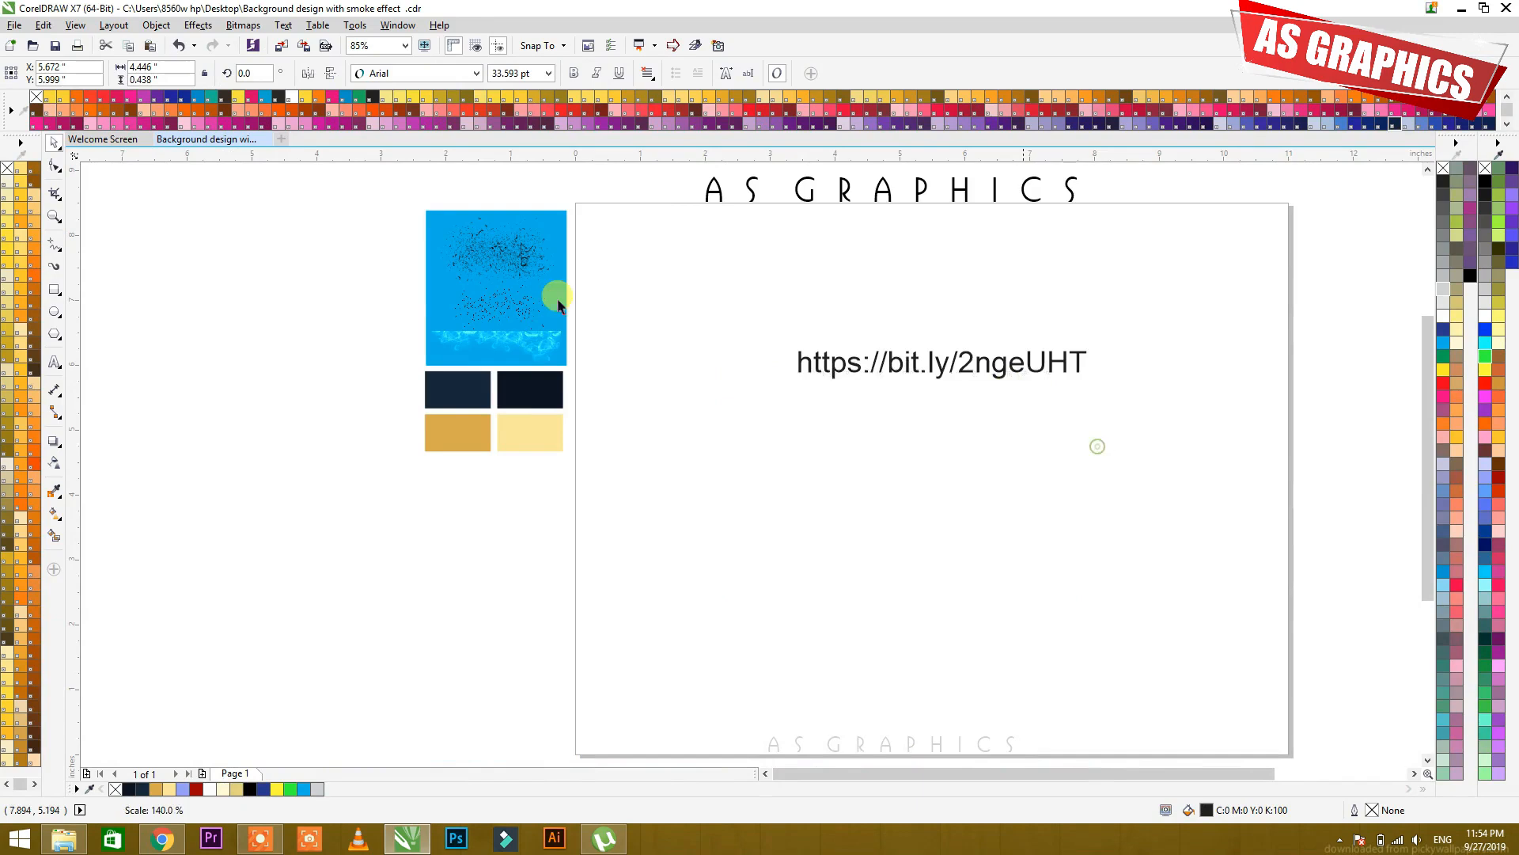
{"action": "left_click", "coordinate": [751, 533]}
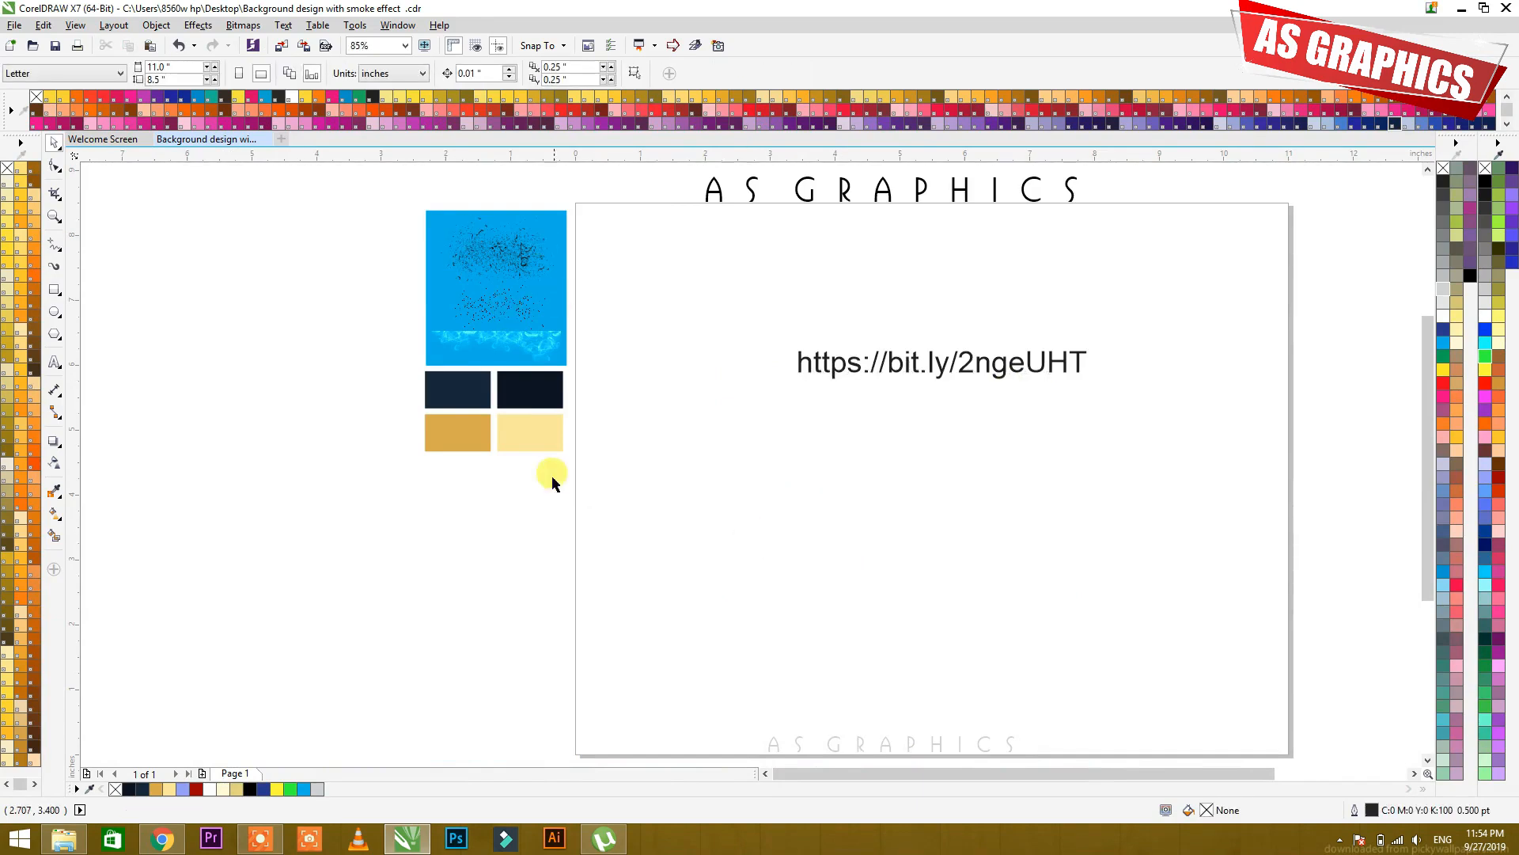
- Examine the colour swatches and the grunge and smoke images placed beside the page
{"action": "left_click_drag", "start_coordinate": [645, 518], "coordinate": [391, 411]}
{"action": "left_click", "coordinate": [357, 358]}
{"action": "left_click", "coordinate": [485, 341]}
{"action": "left_click", "coordinate": [501, 308]}
{"action": "left_click", "coordinate": [493, 250]}
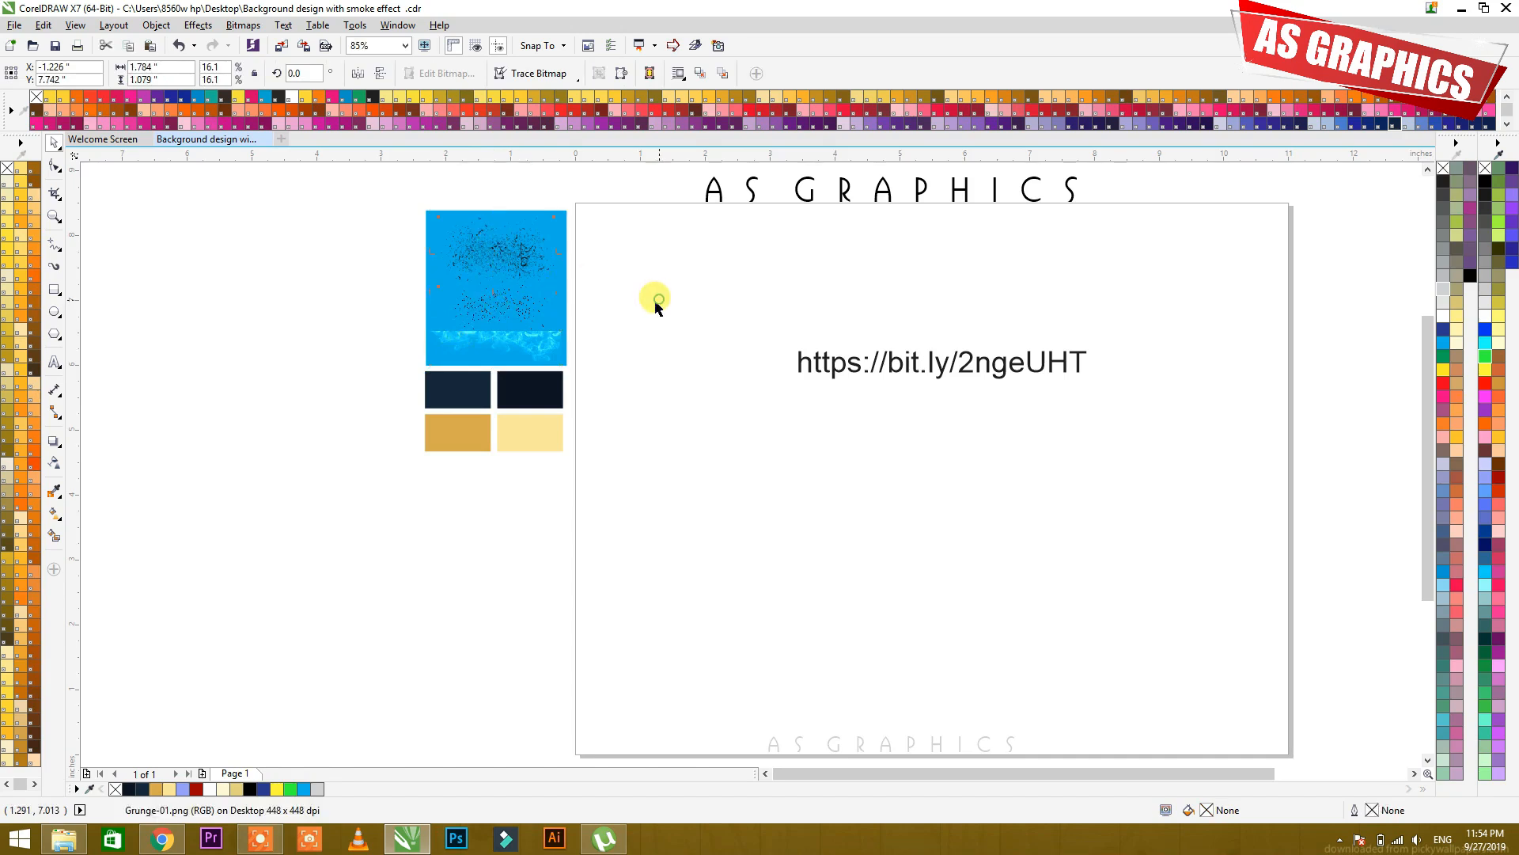
{"action": "left_click", "coordinate": [598, 315]}
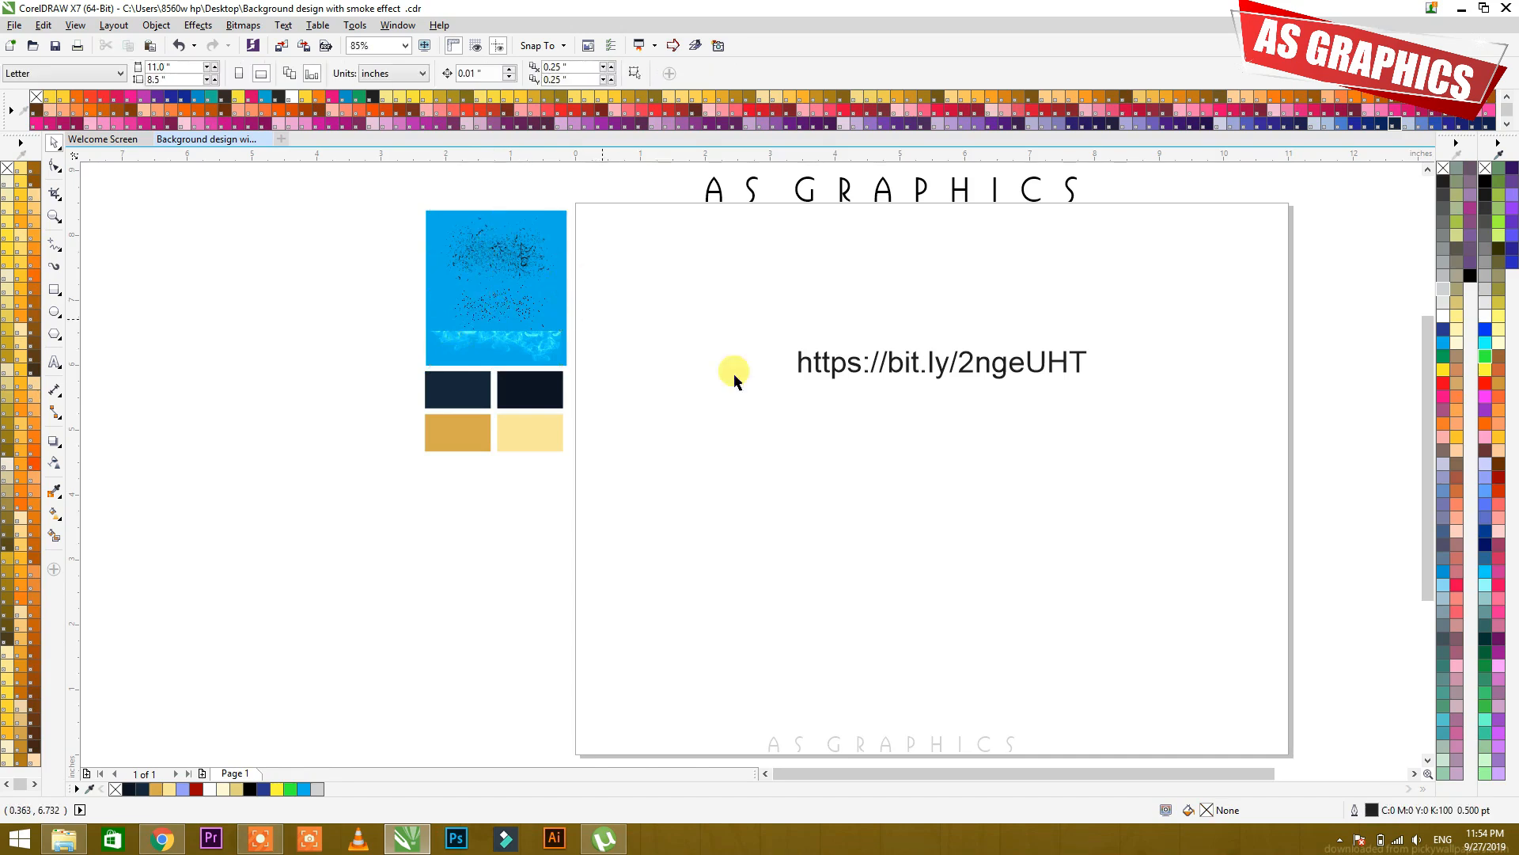
- Move the link text up toward the page's left side and fill it with red (C:0 M:100 Y:100 K:0)
{"action": "left_click_drag", "start_coordinate": [807, 366], "coordinate": [682, 341]}
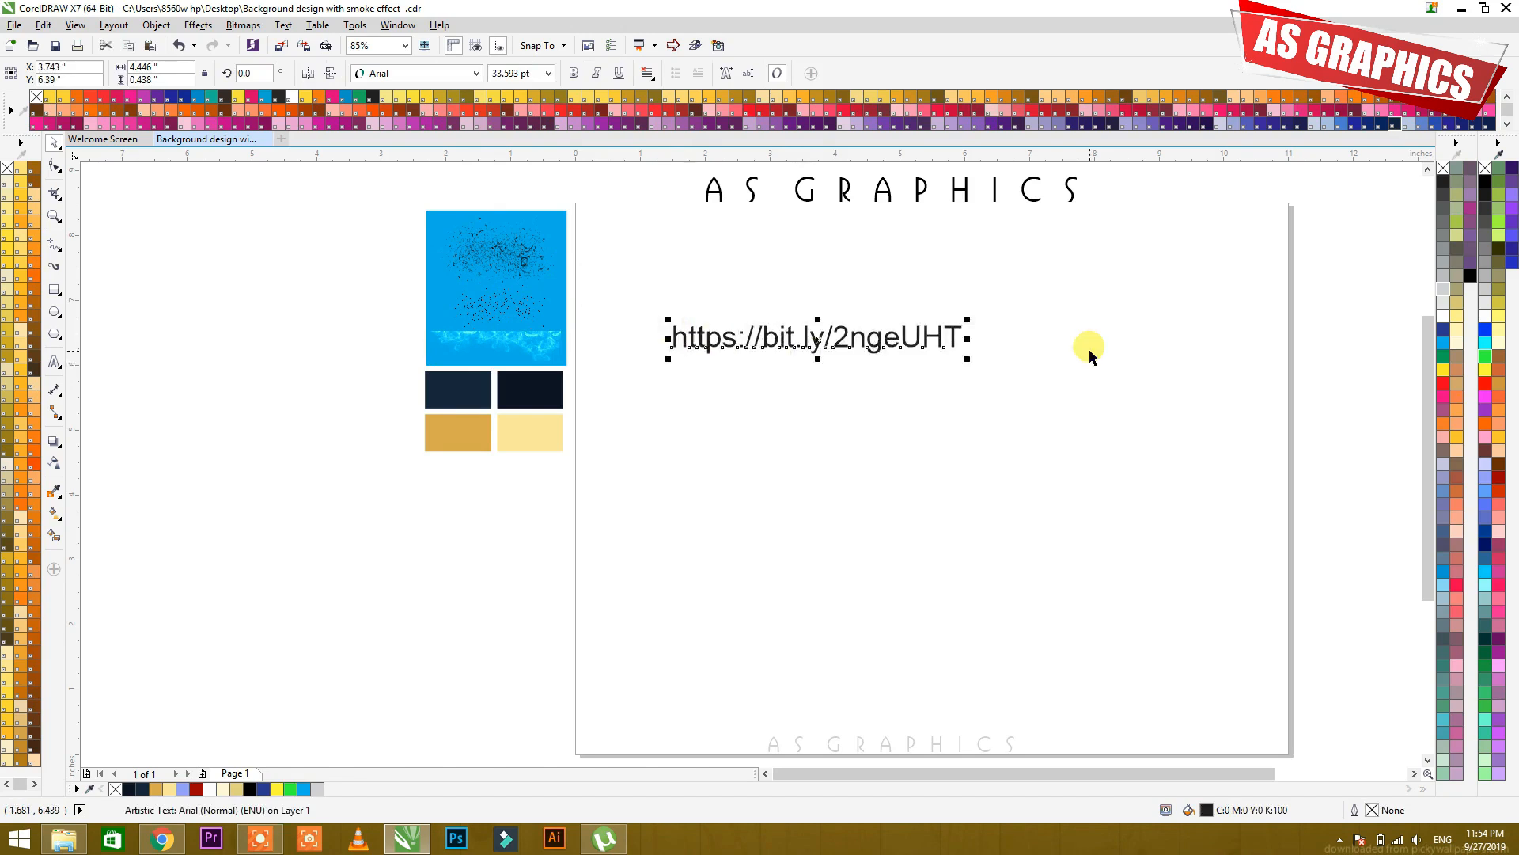
{"action": "left_click", "coordinate": [1444, 385]}
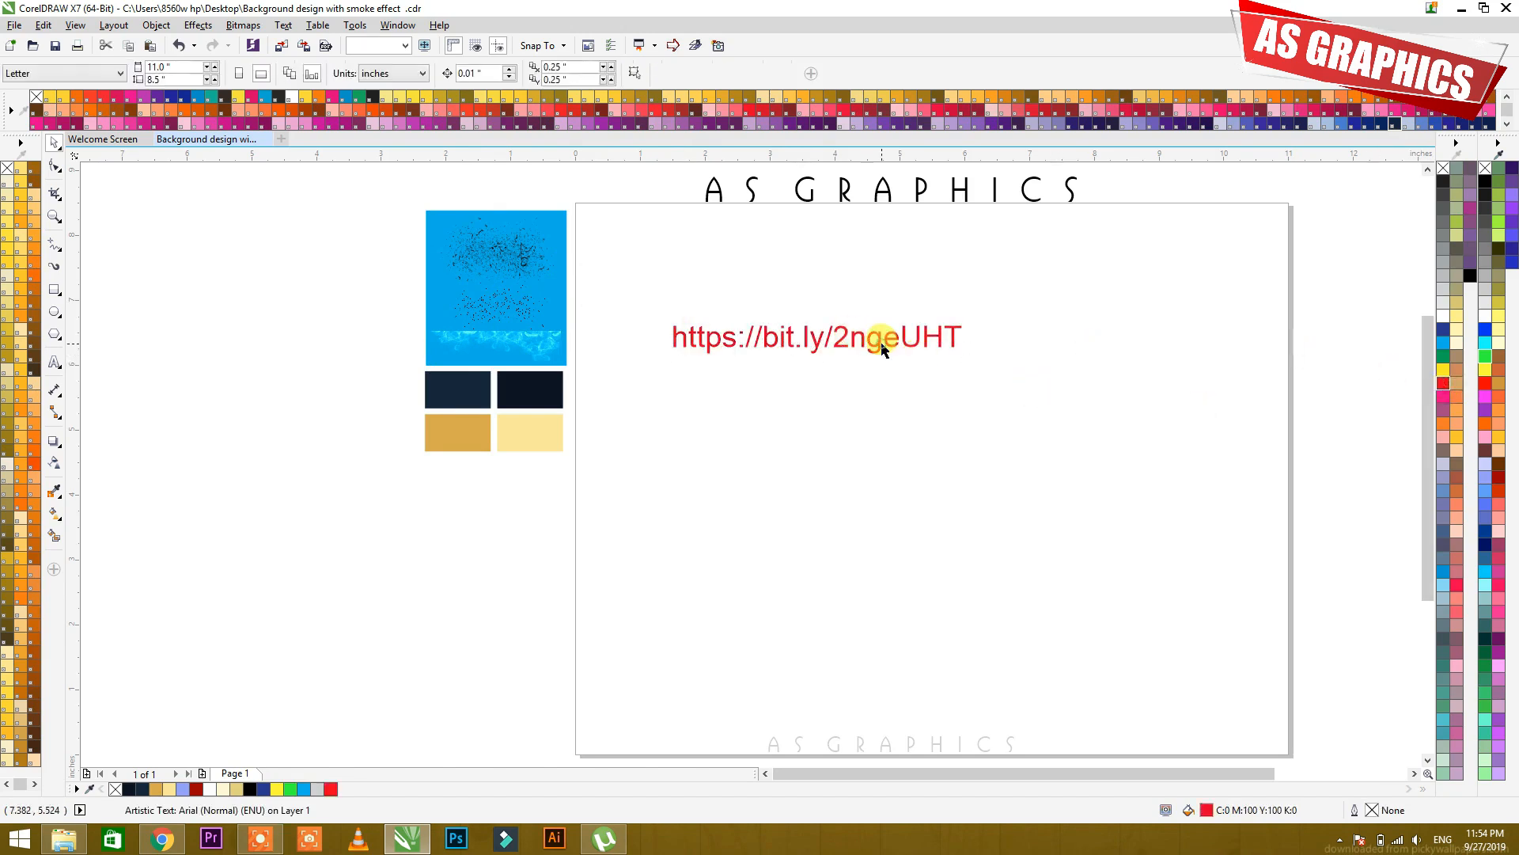
{"action": "left_click", "coordinate": [1010, 402]}
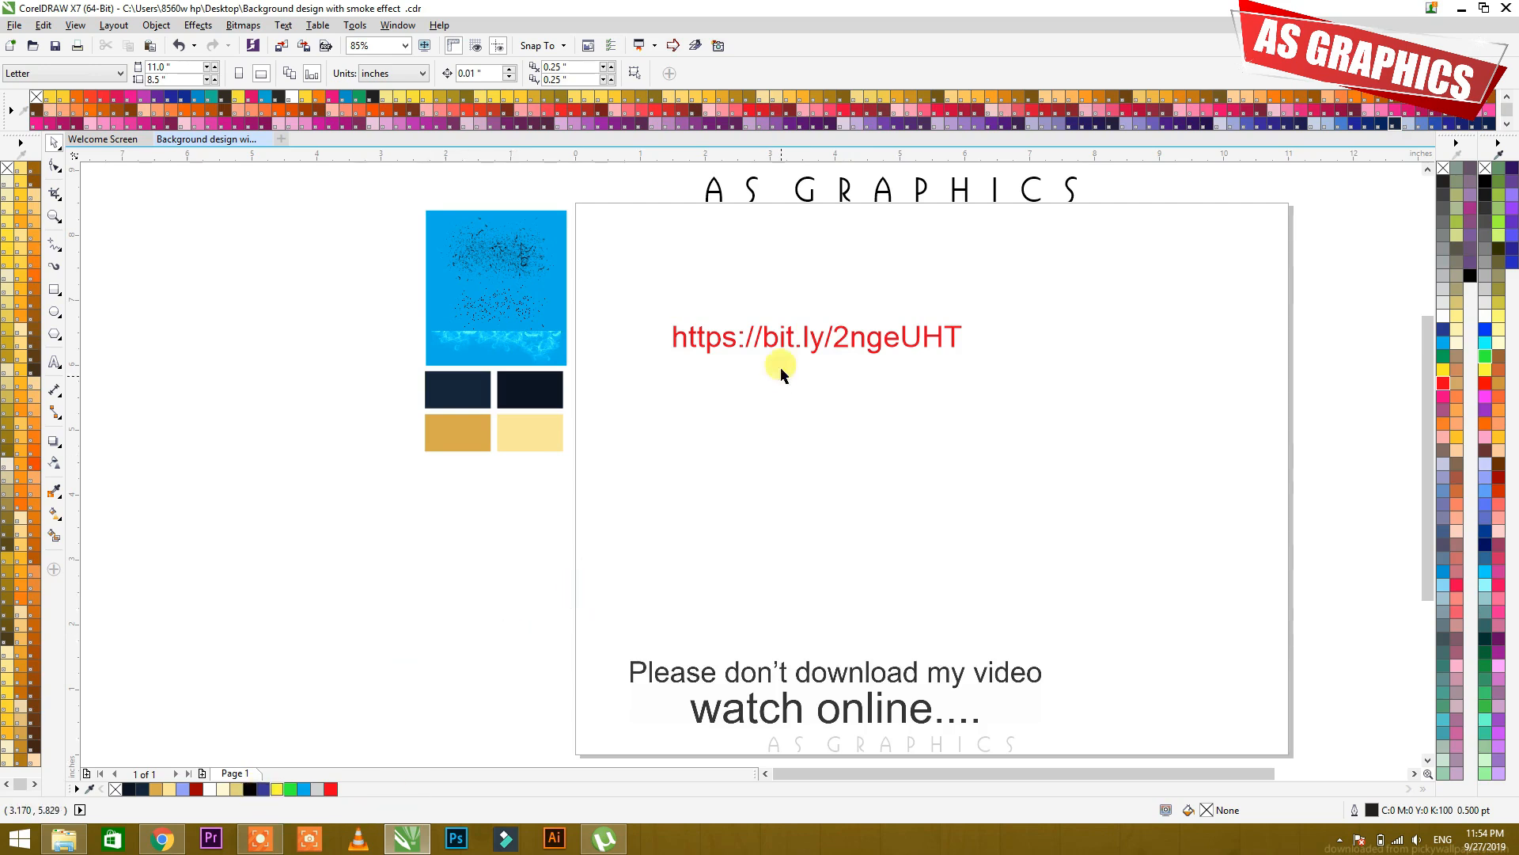
{"action": "left_click", "coordinate": [780, 340]}
{"action": "double_click", "coordinate": [779, 341]}
{"action": "key", "text": "ctrl+c"}
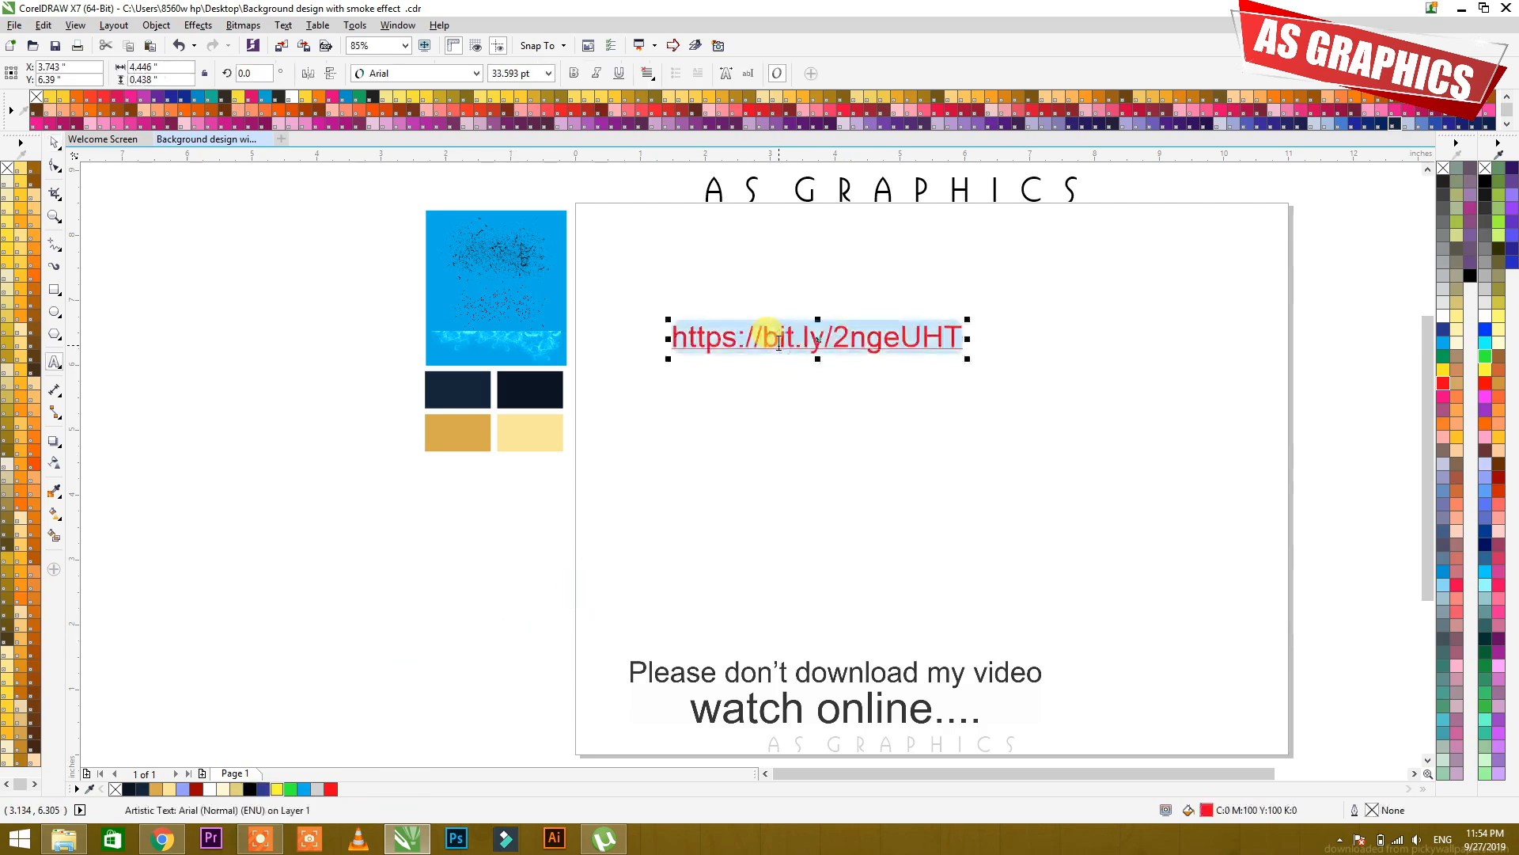
{"action": "left_click", "coordinate": [788, 439]}
{"action": "left_click", "coordinate": [164, 838]}
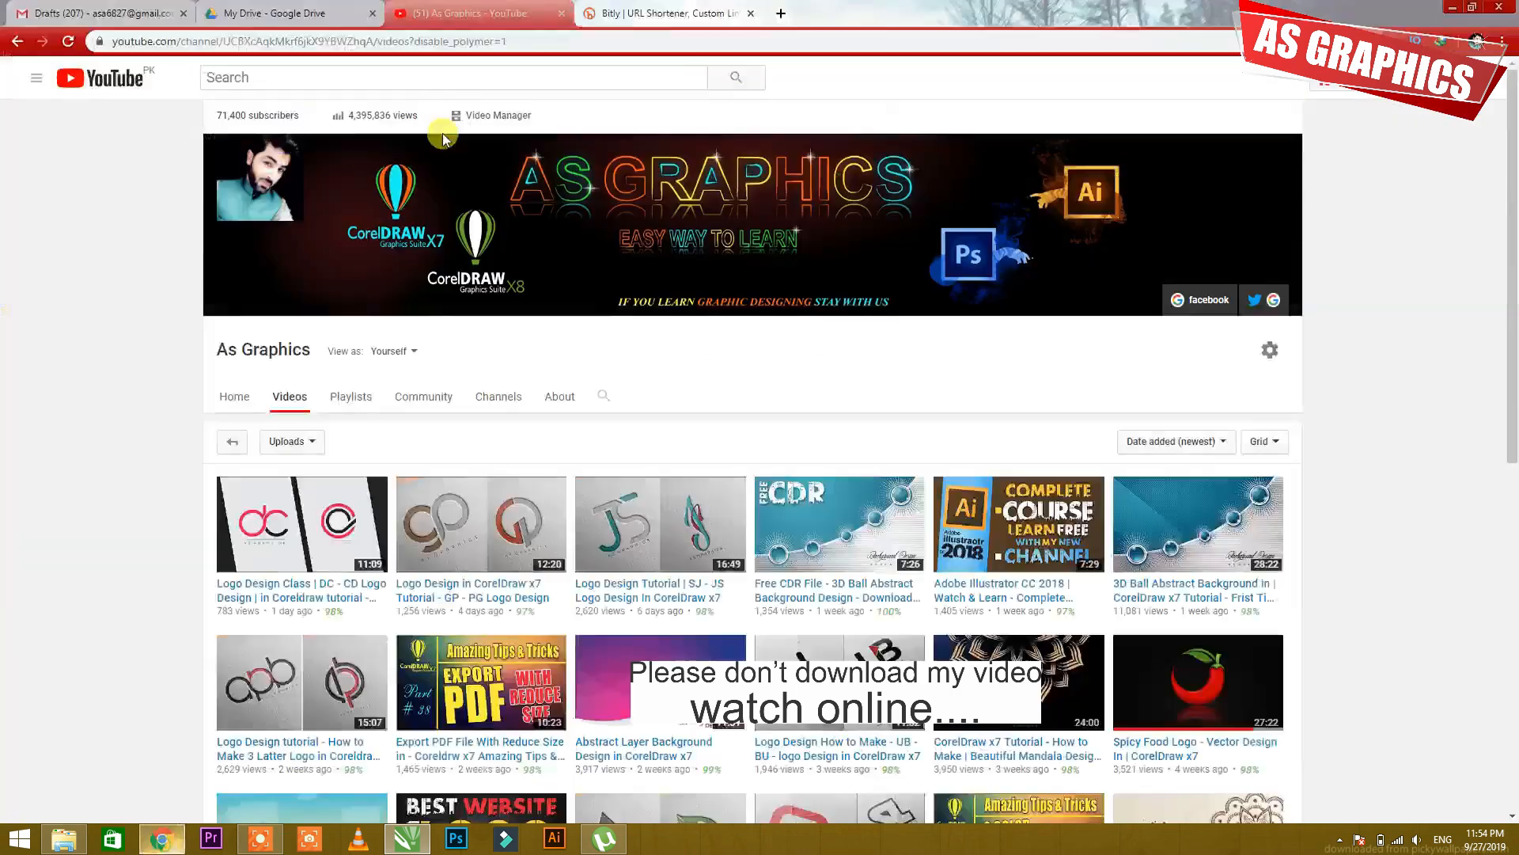
{"action": "left_click", "coordinate": [768, 14]}
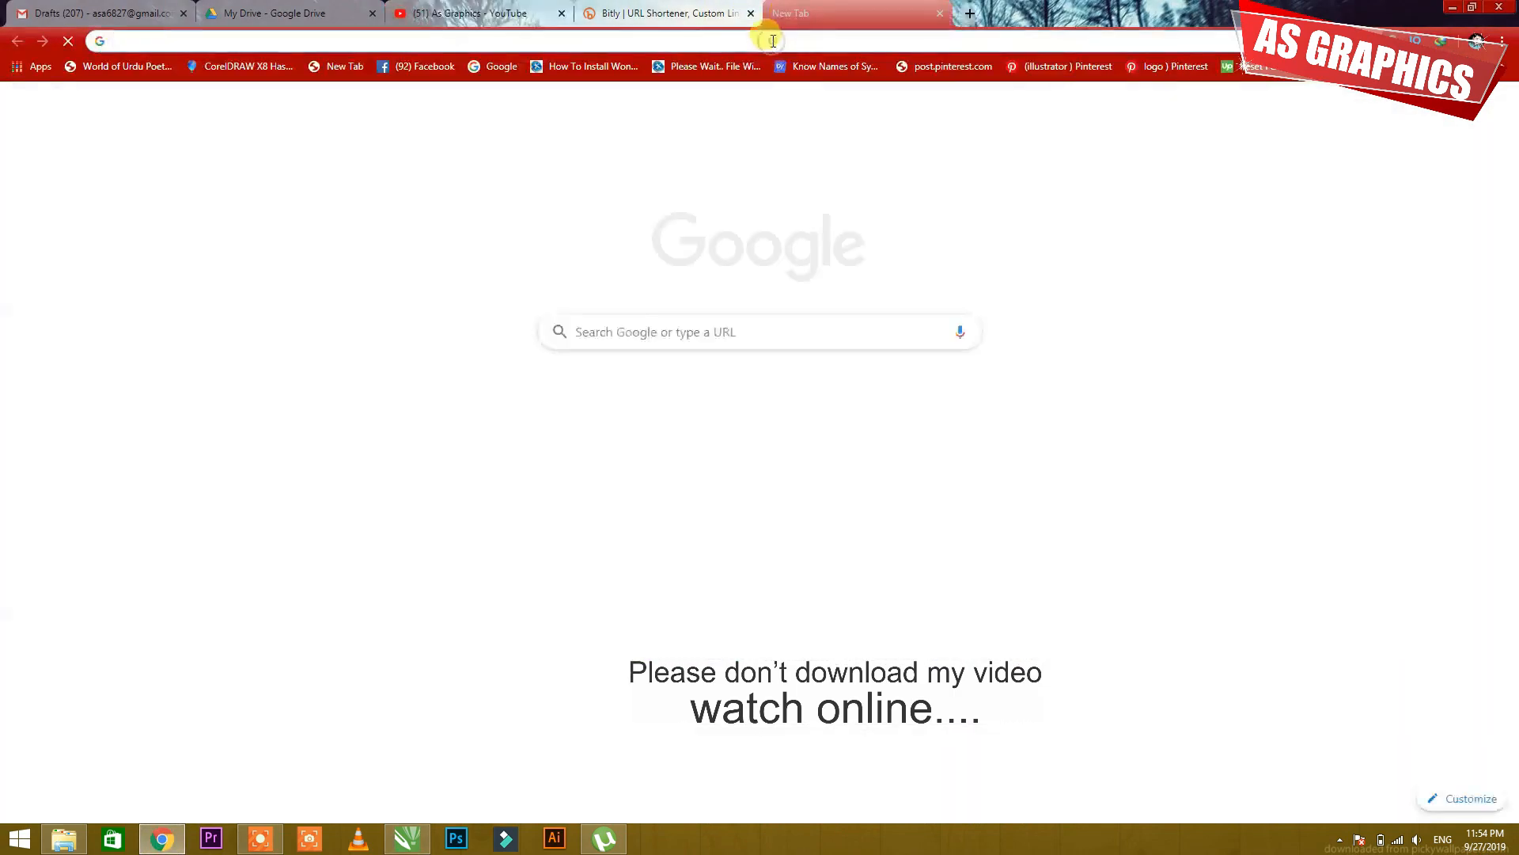
{"action": "key", "text": "ctrl+v"}
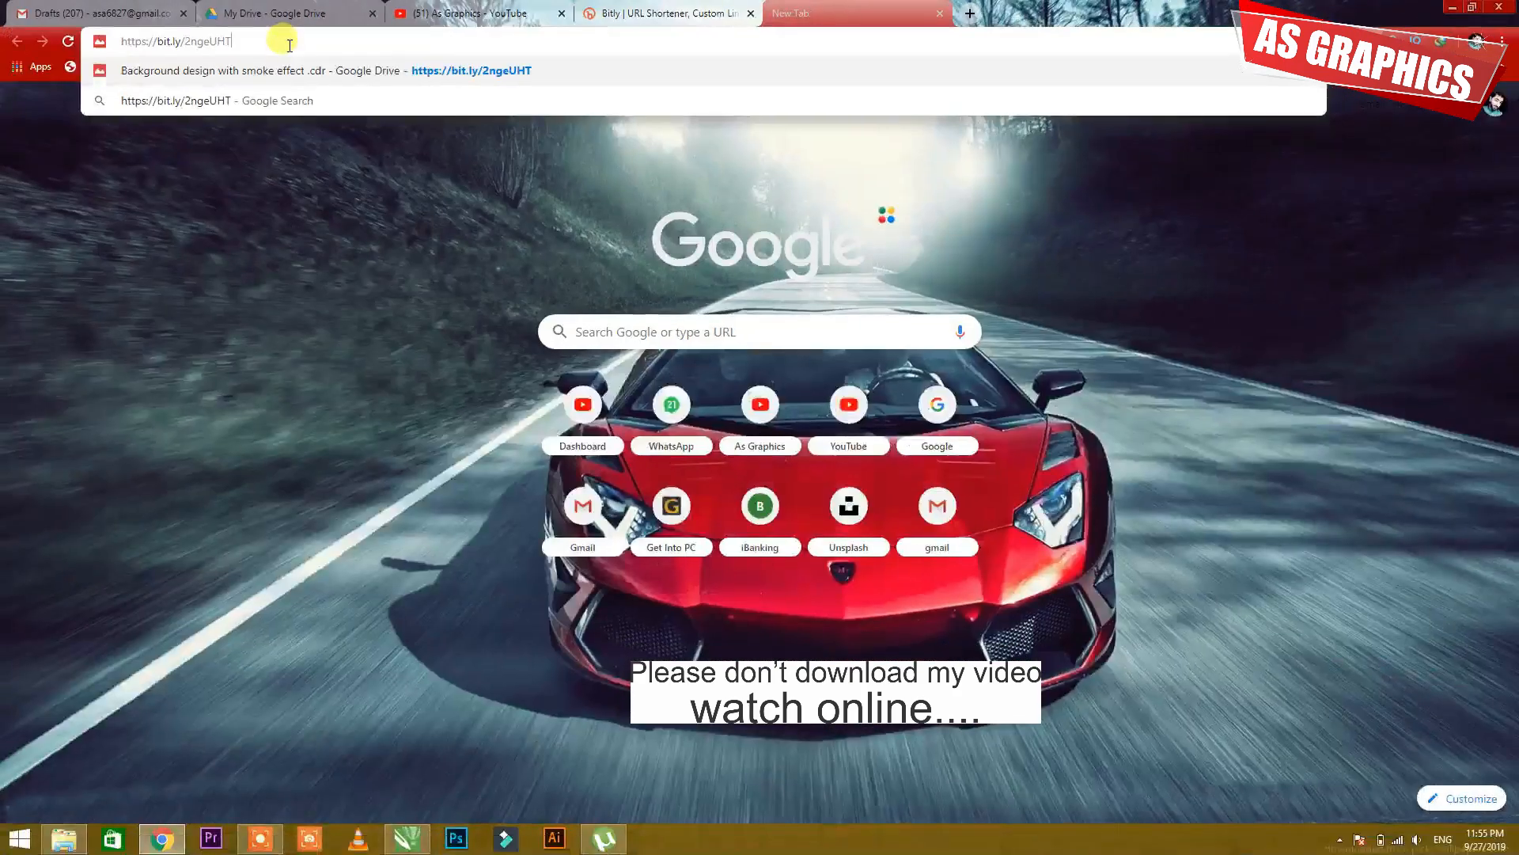
{"action": "key", "text": "Return"}
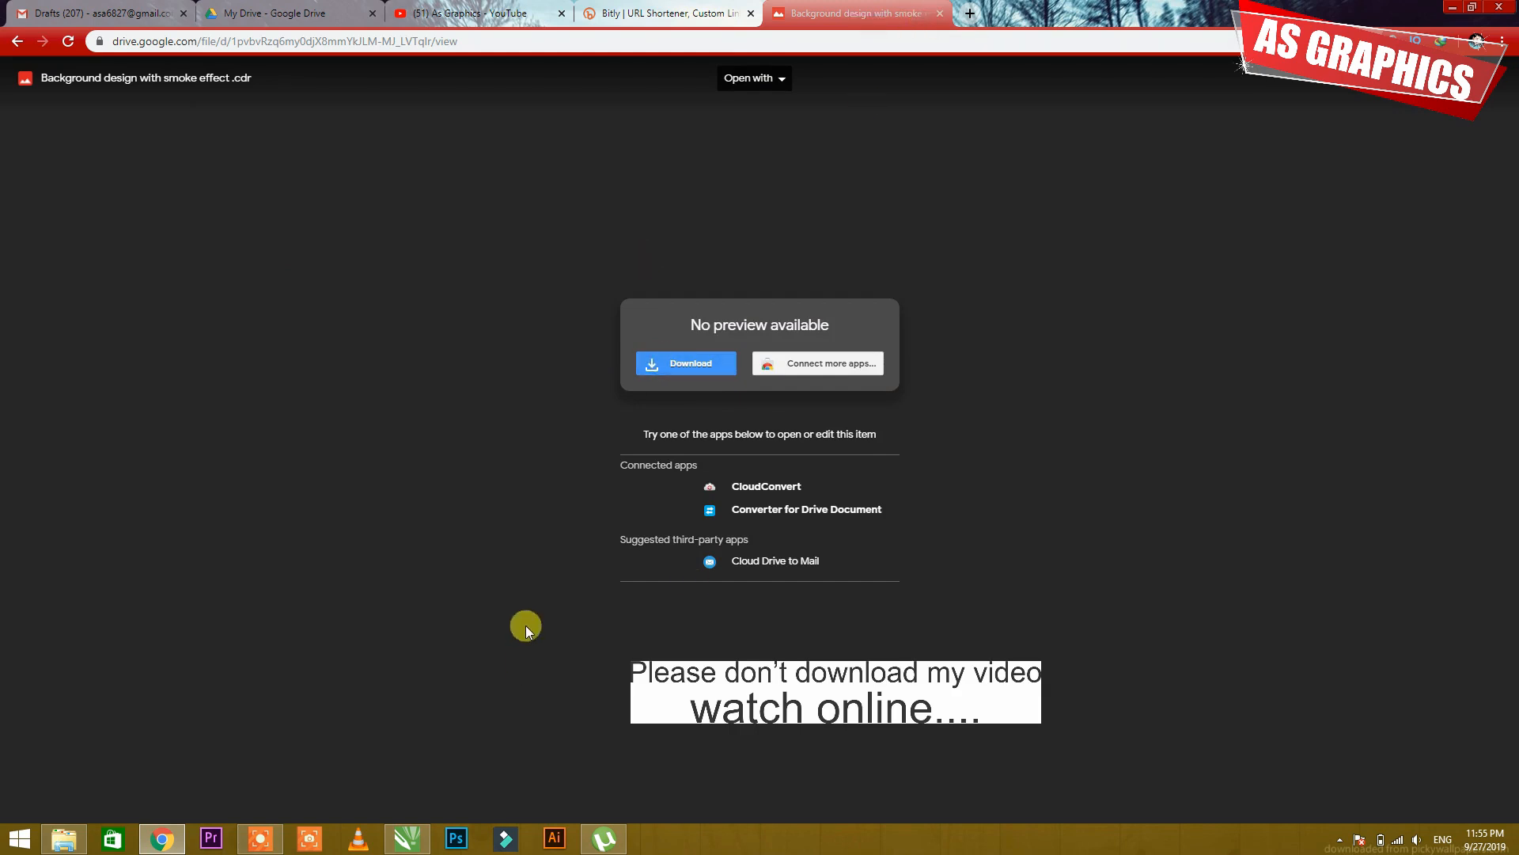
- Switch back to CorelDRAW and delete the red link text from the page
{"action": "left_click", "coordinate": [407, 838]}
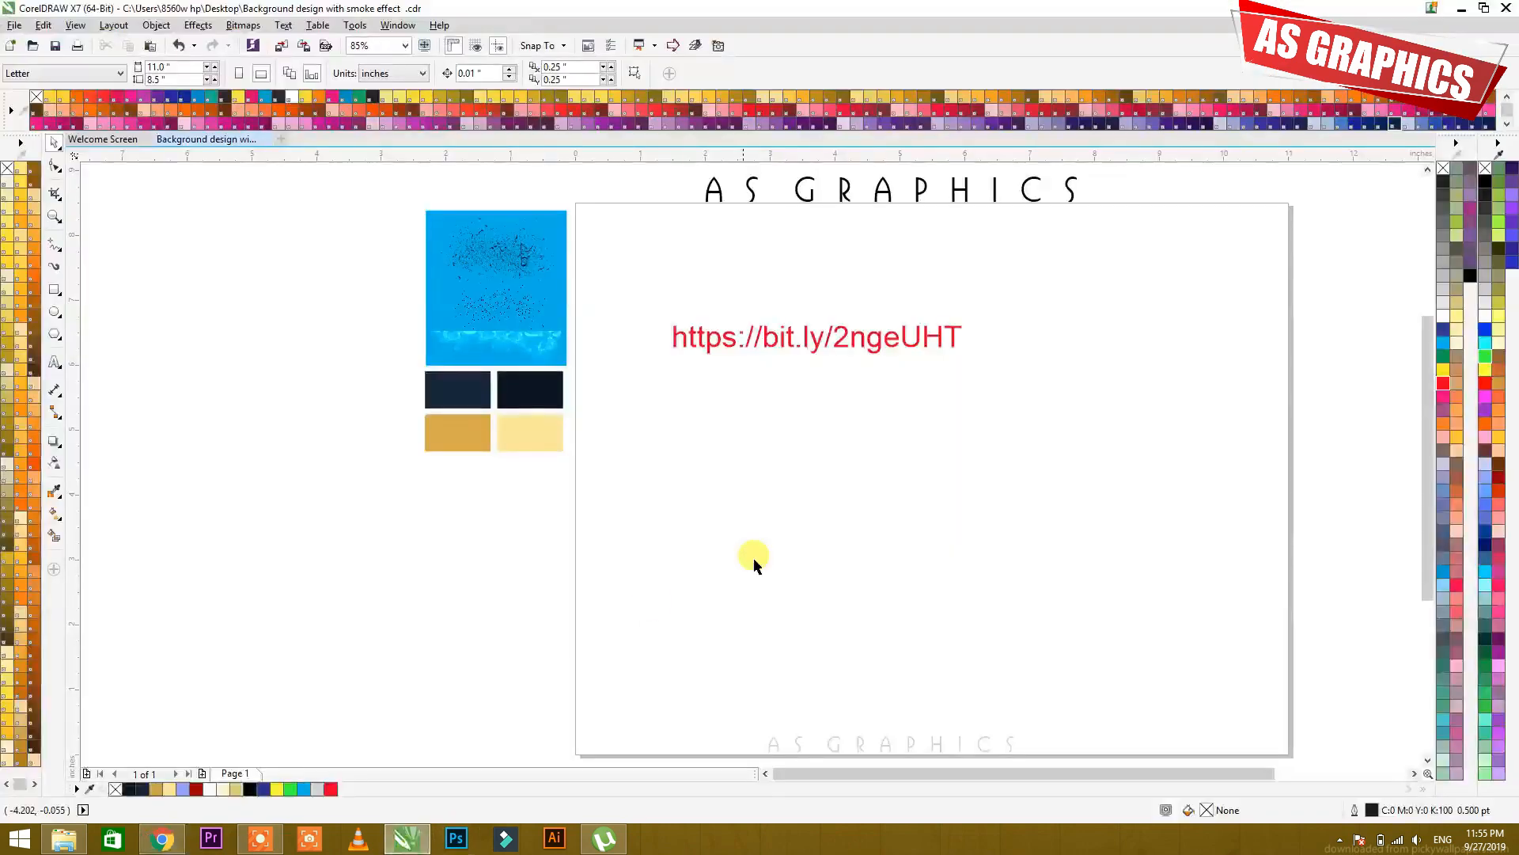
{"action": "left_click_drag", "start_coordinate": [638, 283], "coordinate": [1049, 396]}
{"action": "key", "text": "Delete"}
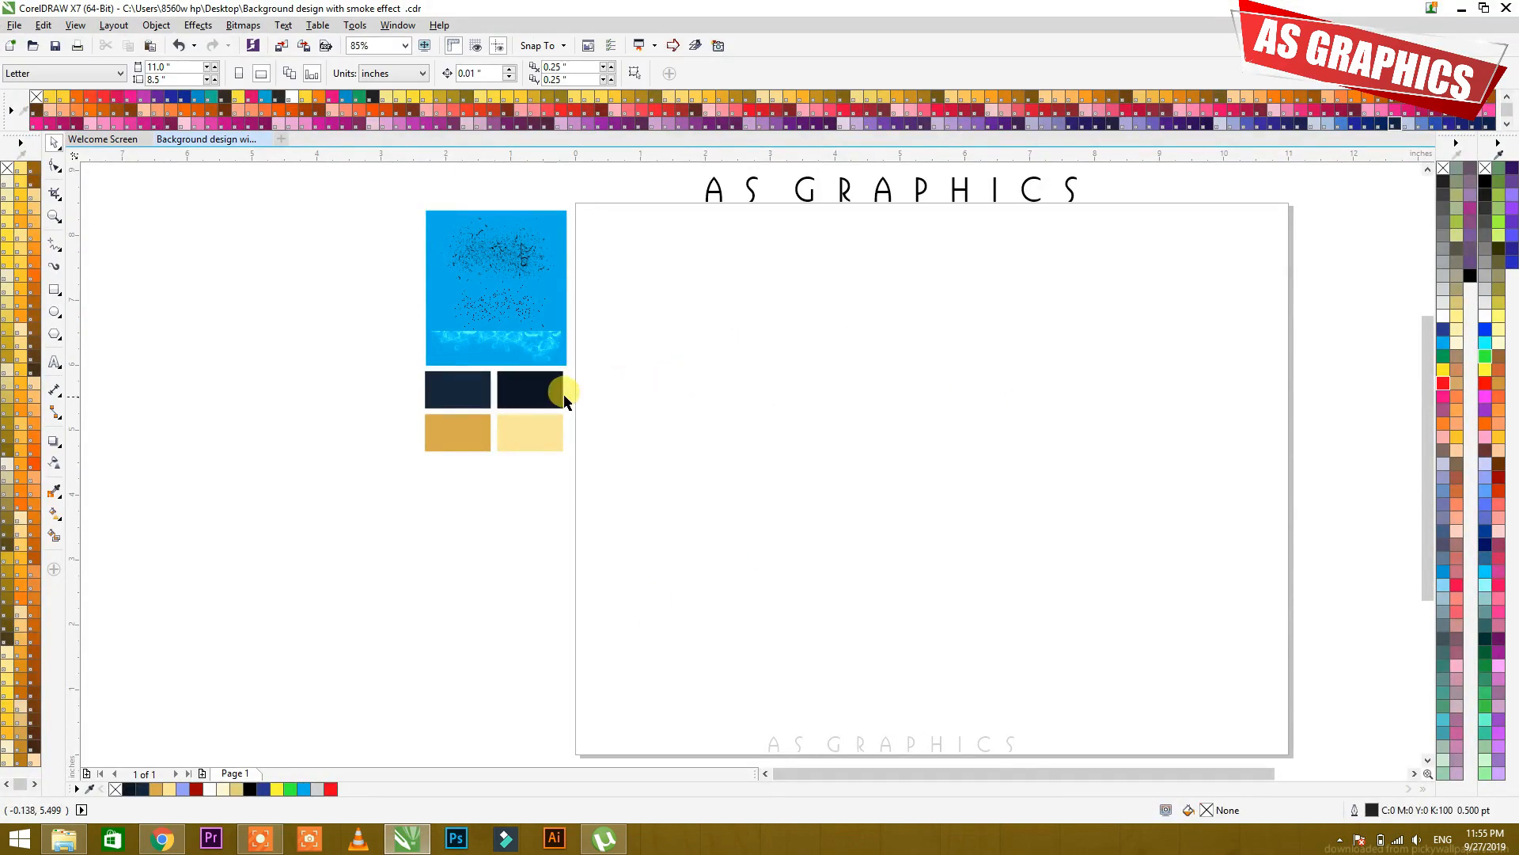
{"action": "mouse_move", "coordinate": [532, 380]}
{"action": "left_mouse_down"}
{"action": "mouse_move", "coordinate": [665, 360]}
{"action": "mouse_move", "coordinate": [526, 394]}
{"action": "left_mouse_up"}
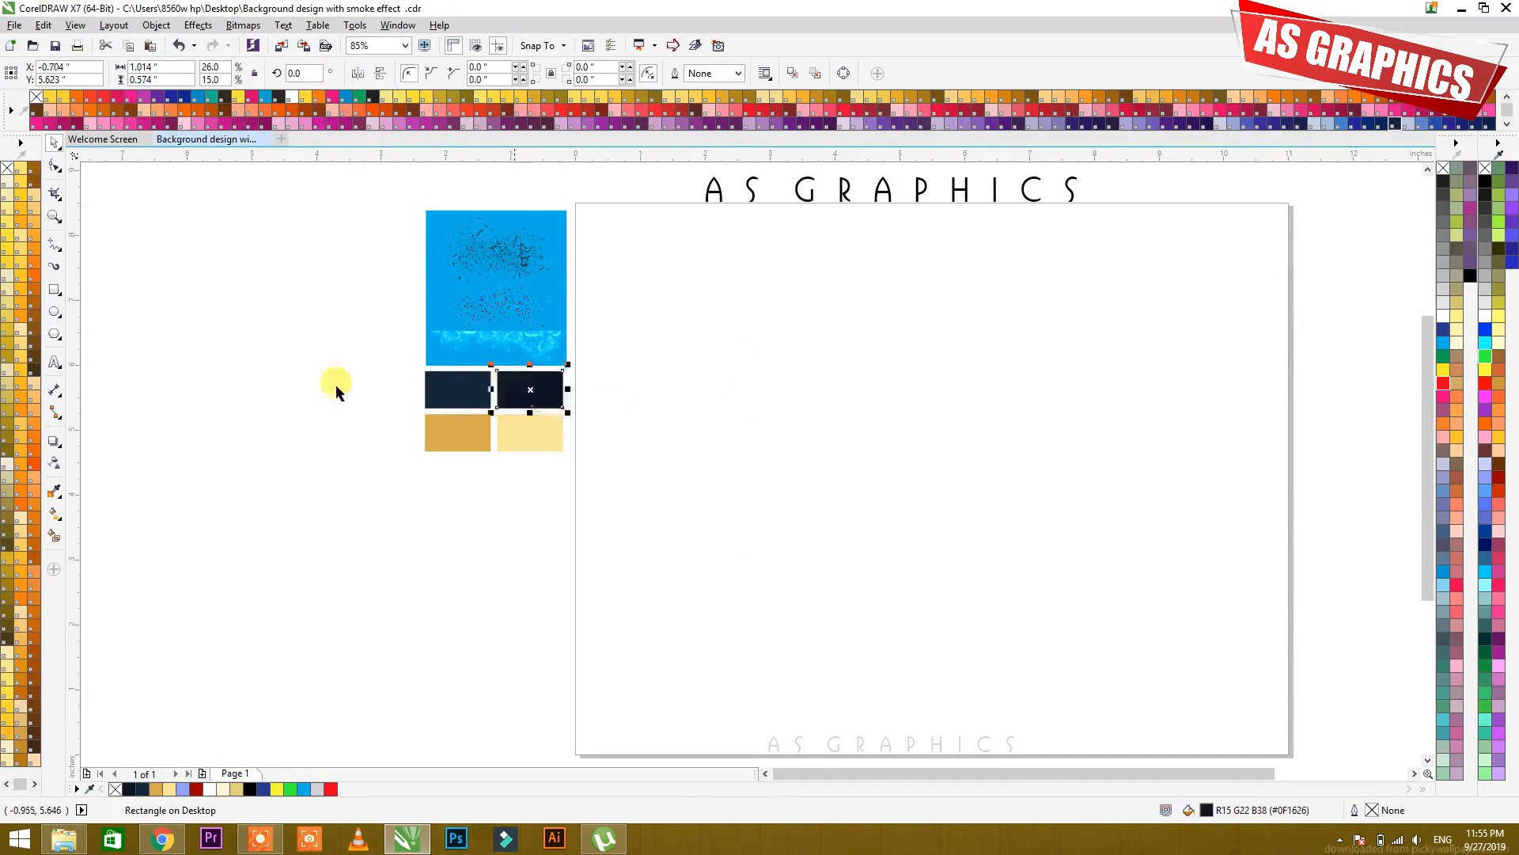
{"action": "left_click", "coordinate": [262, 359]}
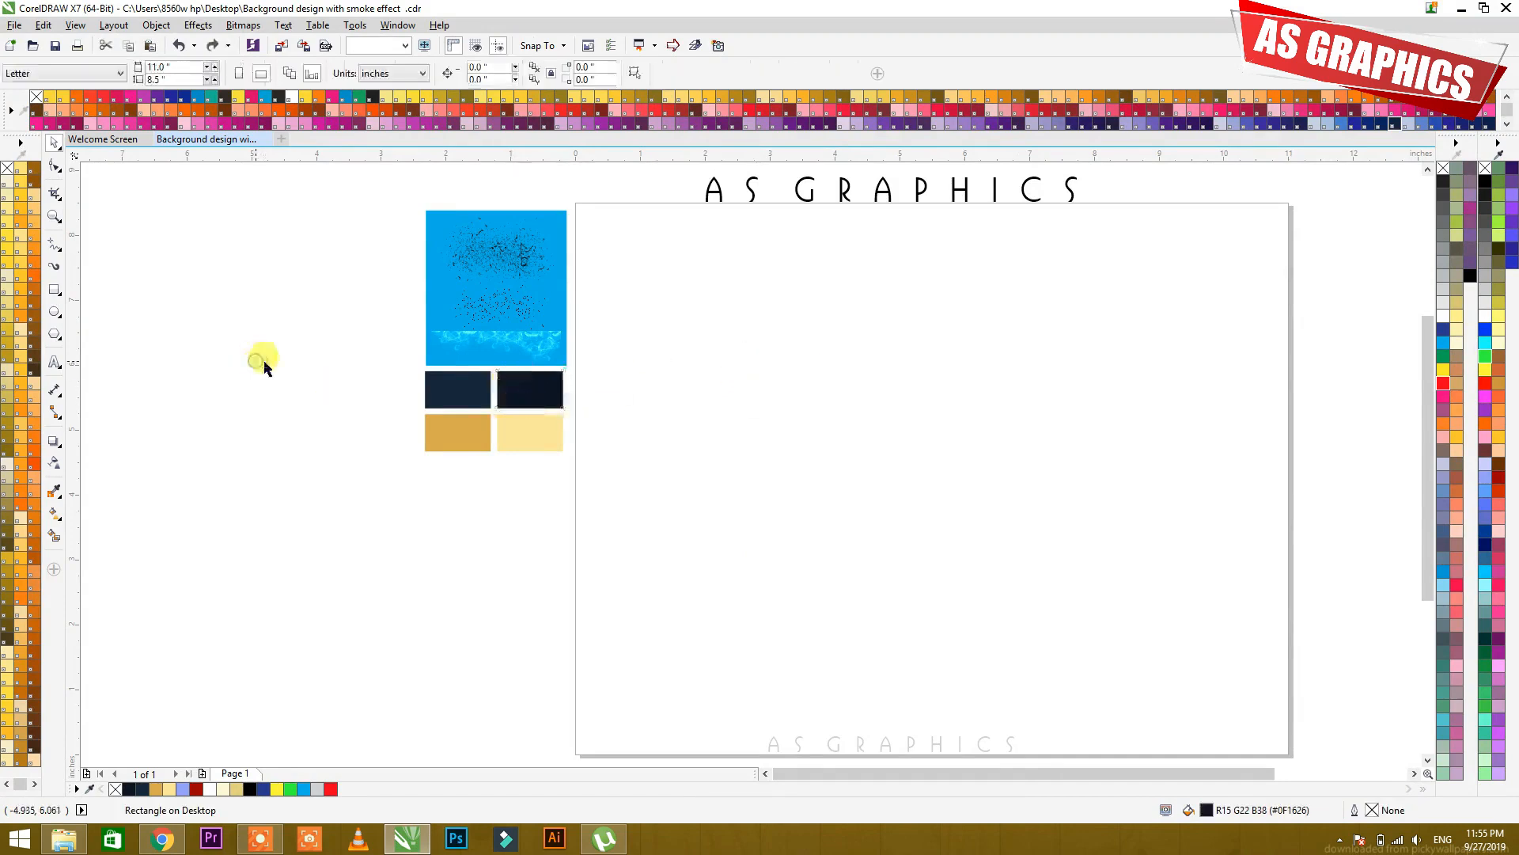
- Draw a landscape rectangle about 3.8 inches tall in the middle of the page
{"action": "left_click", "coordinate": [62, 296]}
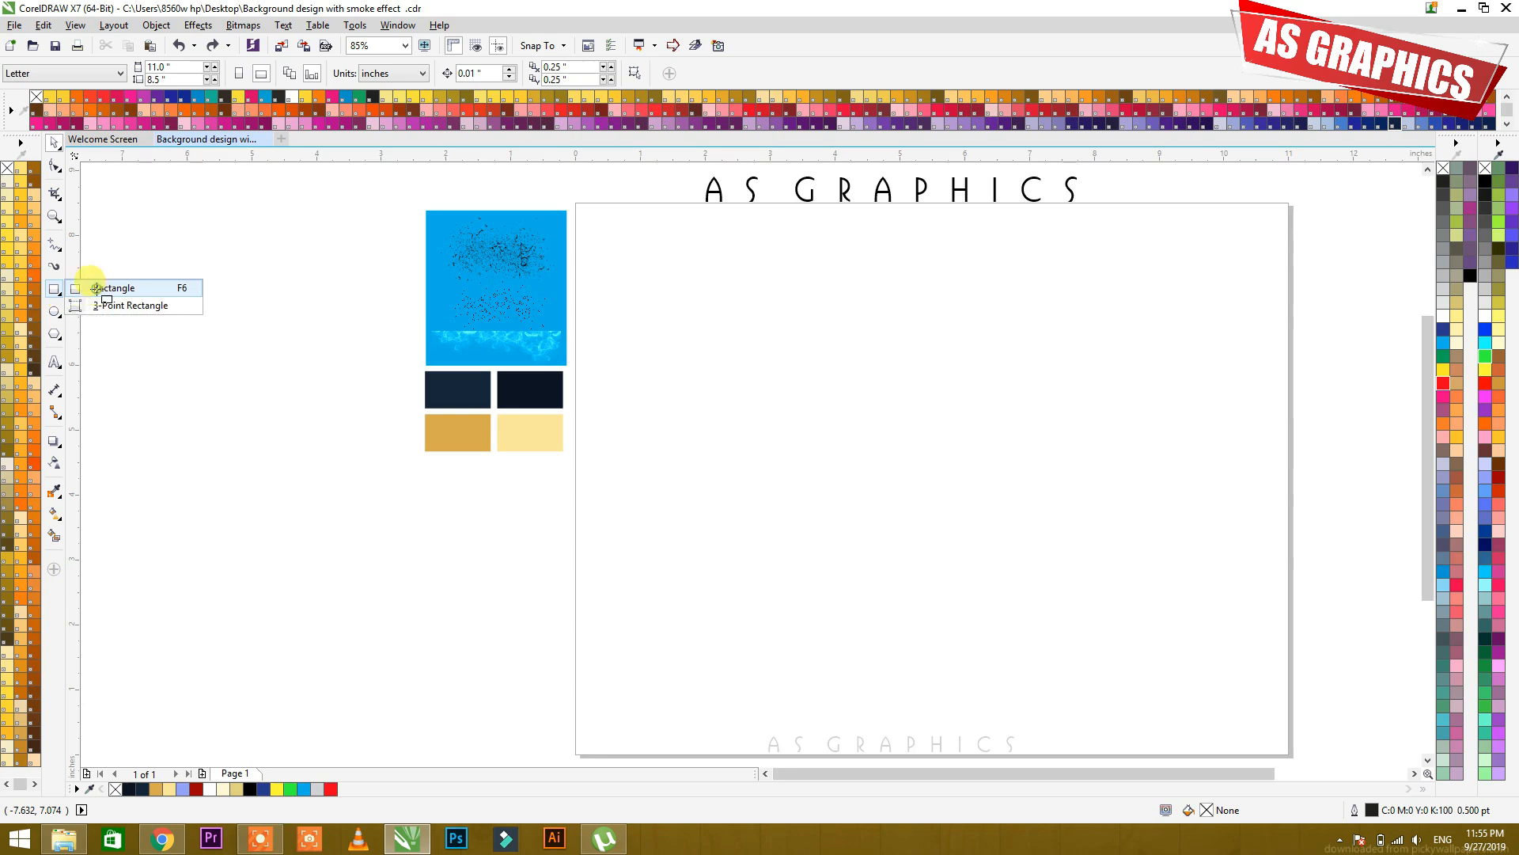
{"action": "left_click", "coordinate": [95, 288]}
{"action": "left_click_drag", "start_coordinate": [721, 312], "coordinate": [1151, 561]}
{"action": "key", "text": "space"}
{"action": "left_click", "coordinate": [940, 440]}
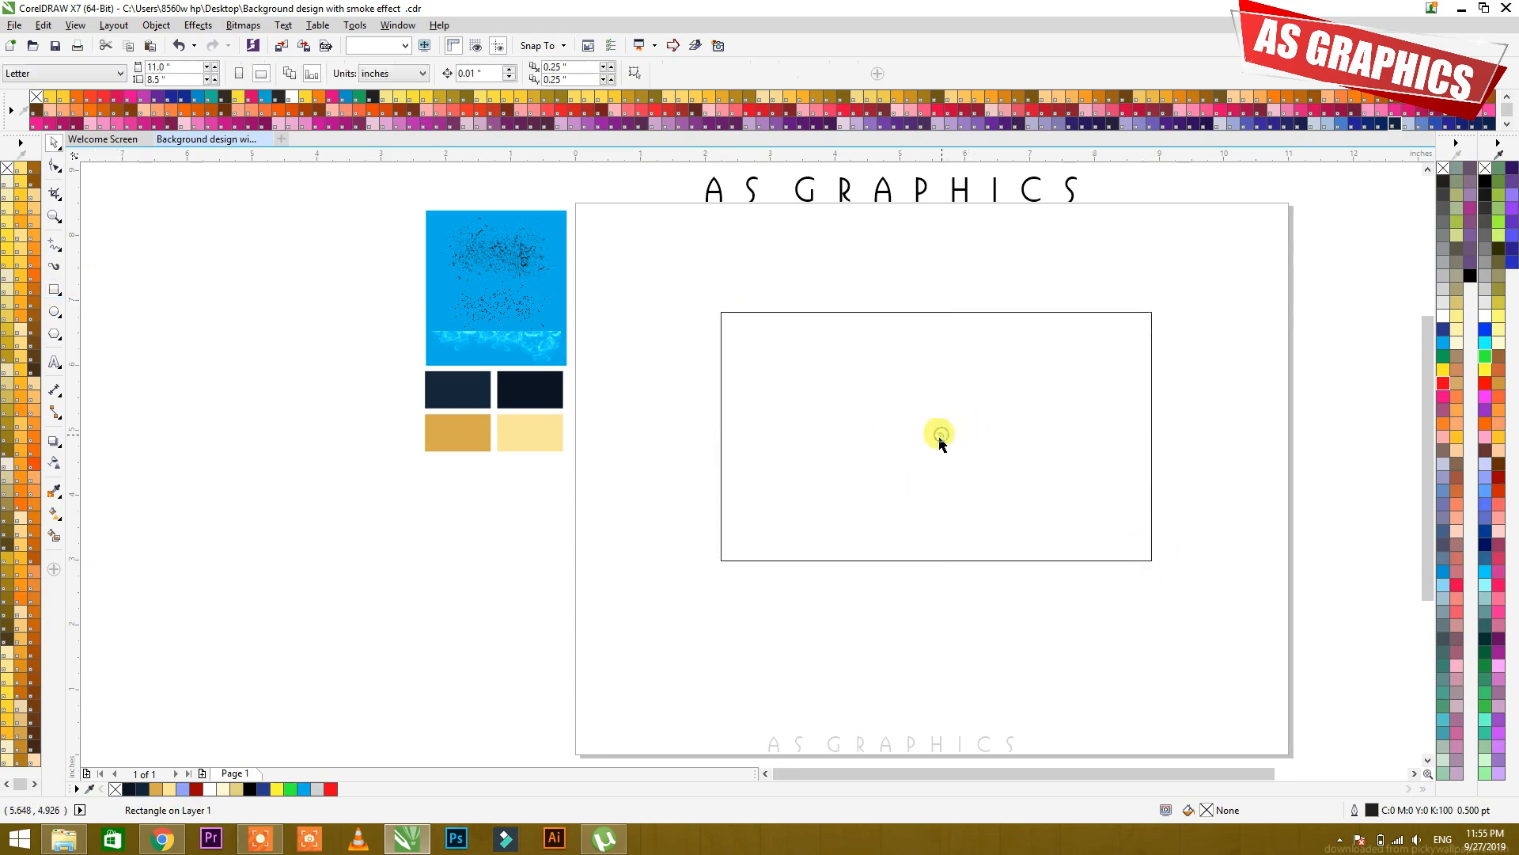
- Shift the rectangle slightly and set its size to 4.3 by 2.4 inches
{"action": "mouse_move", "coordinate": [824, 313]}
{"action": "left_mouse_down"}
{"action": "mouse_move", "coordinate": [791, 292]}
{"action": "mouse_move", "coordinate": [811, 315]}
{"action": "left_mouse_up"}
{"action": "left_click", "coordinate": [154, 69]}
{"action": "type", "text": "2"}
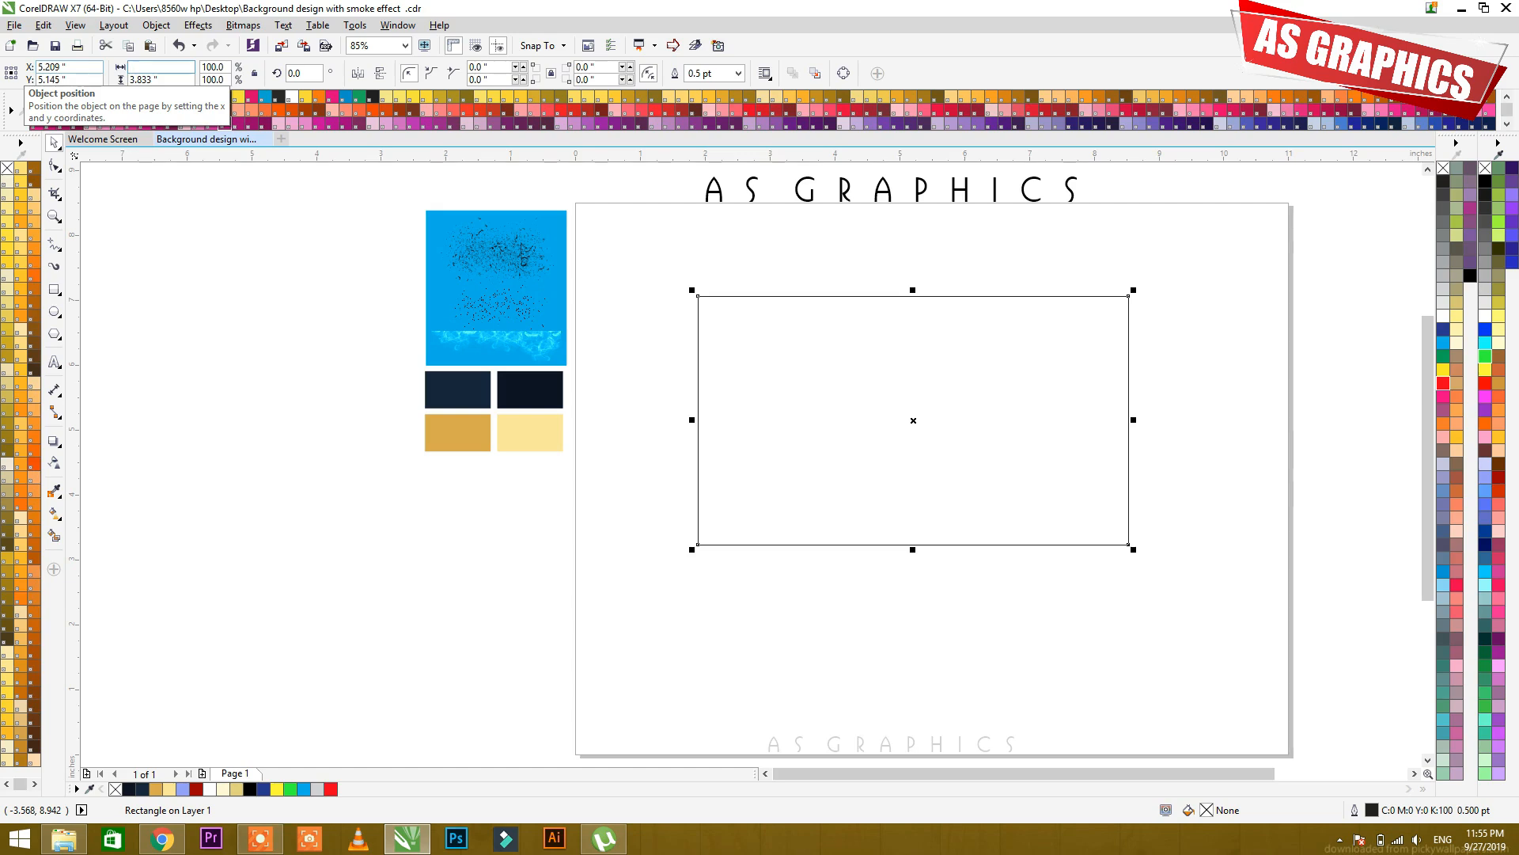
{"action": "key", "text": "Tab"}
{"action": "type", "text": "2."}
{"action": "key", "text": "Return"}
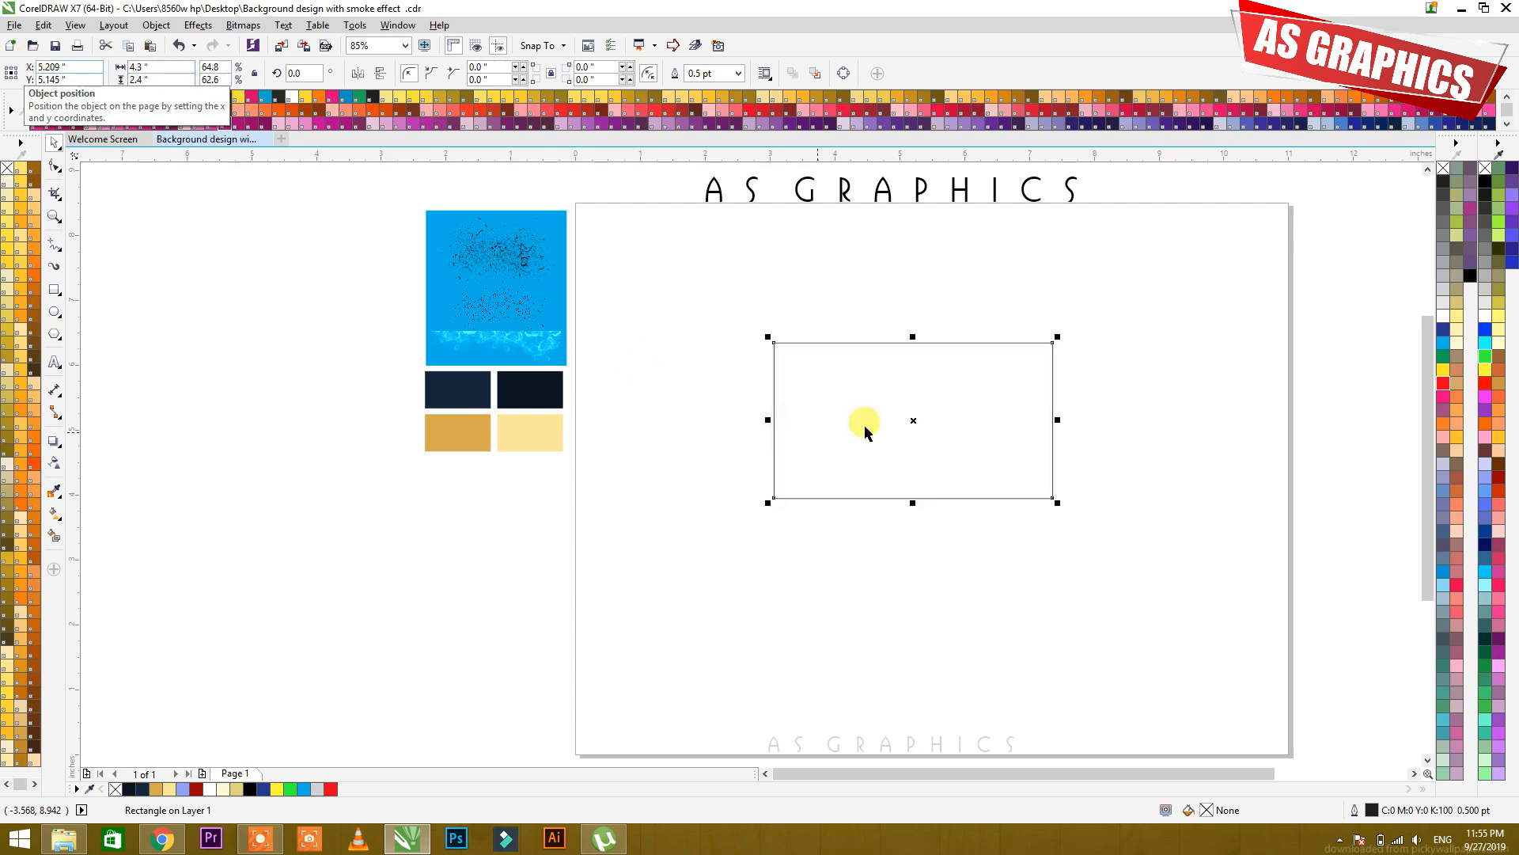
- Move the 4.3 by 2.4 inch rectangle to the upper-left area of the page, next to the swatches
{"action": "left_click_drag", "start_coordinate": [912, 422], "coordinate": [777, 322]}
{"action": "key", "text": "F2"}
{"action": "left_click_drag", "start_coordinate": [375, 187], "coordinate": [1187, 579]}
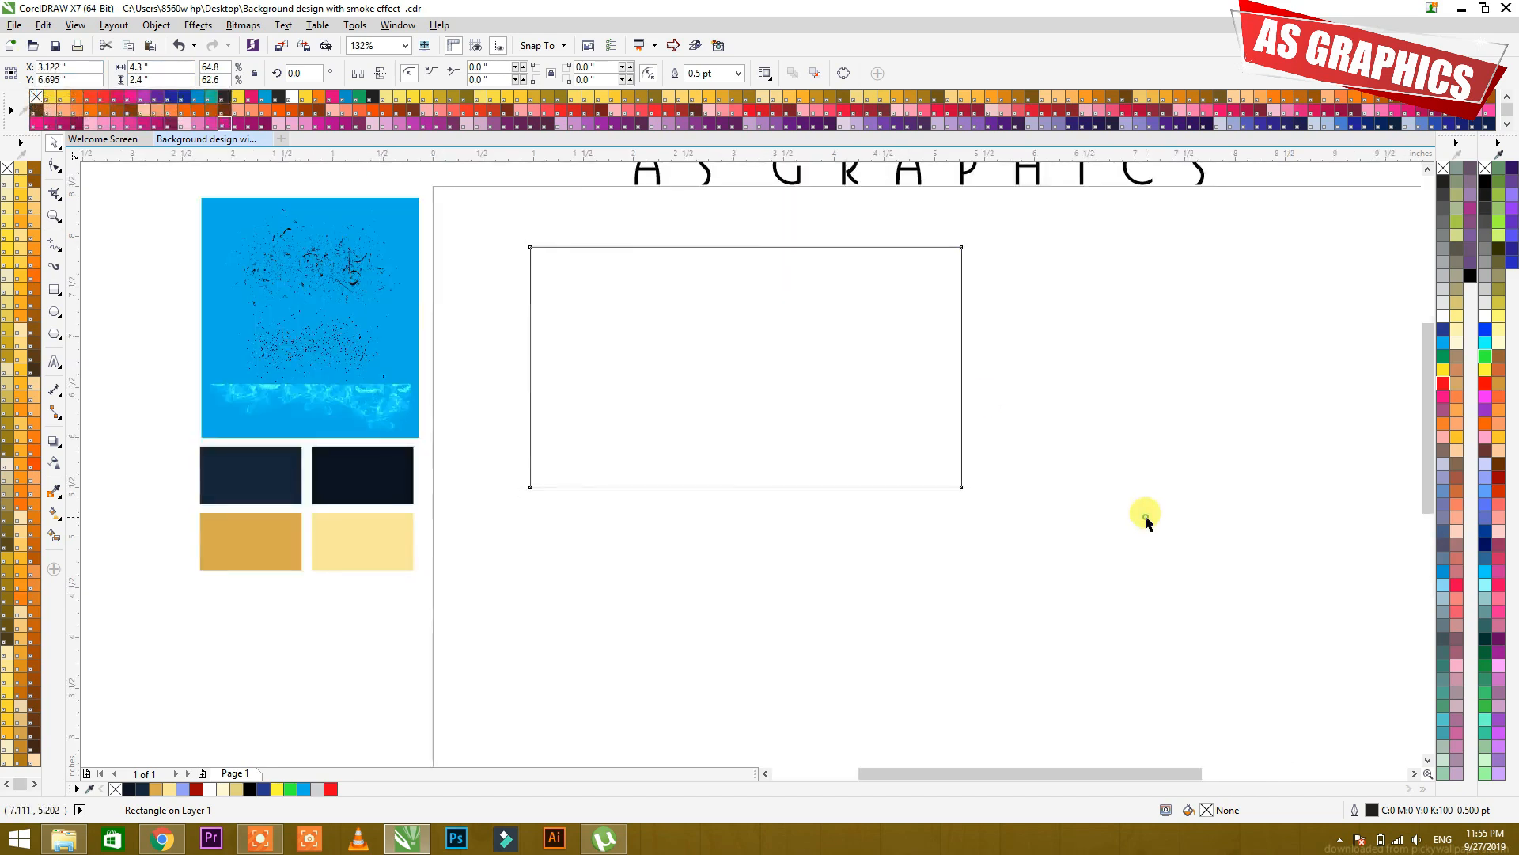
{"action": "left_click", "coordinate": [1146, 517]}
{"action": "left_click_drag", "start_coordinate": [961, 349], "coordinate": [966, 376]}
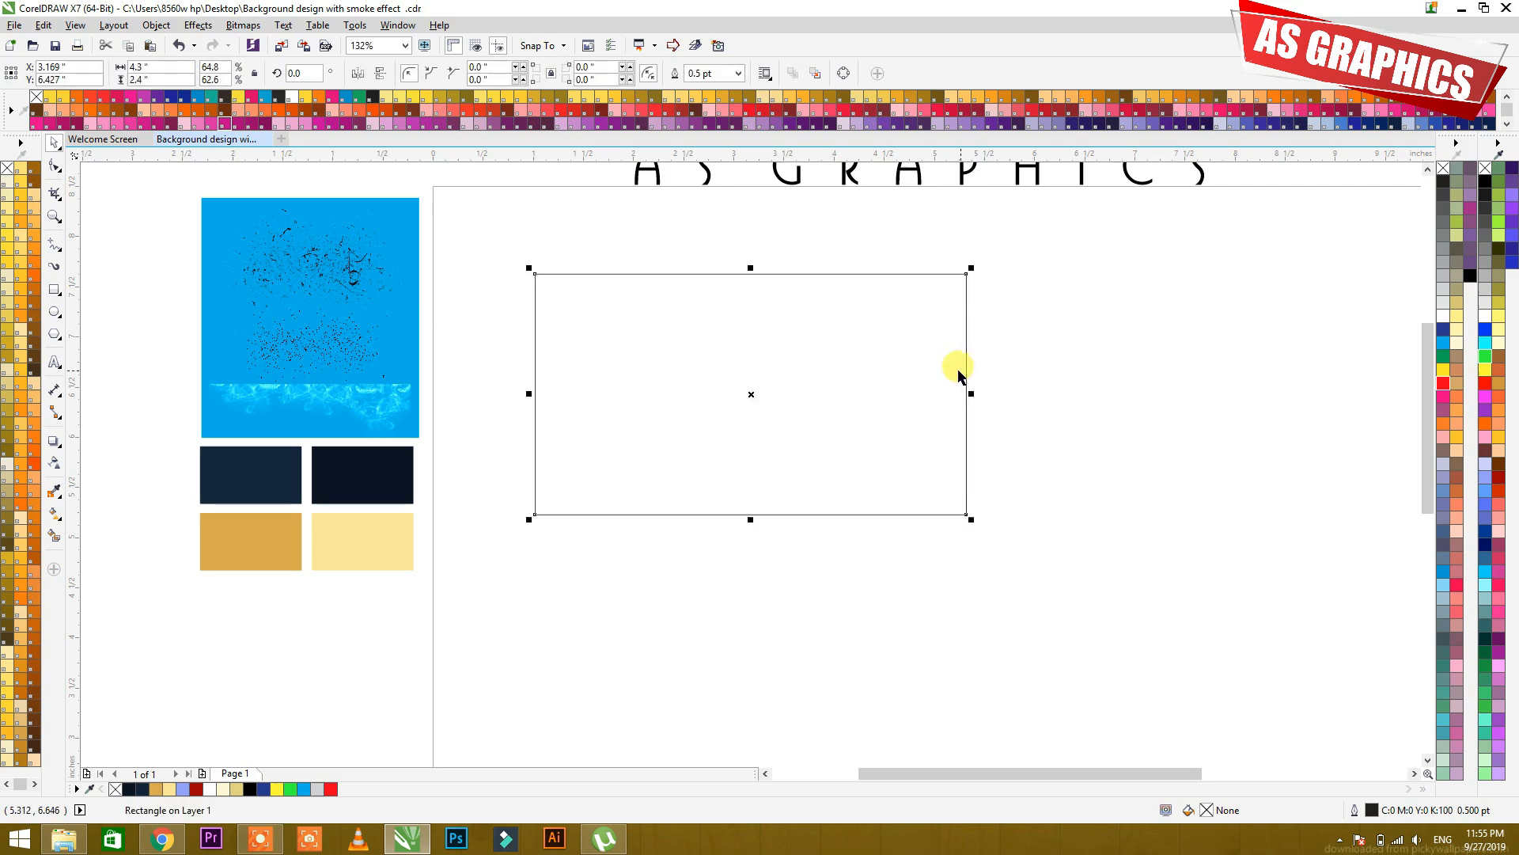
{"action": "left_click", "coordinate": [982, 375]}
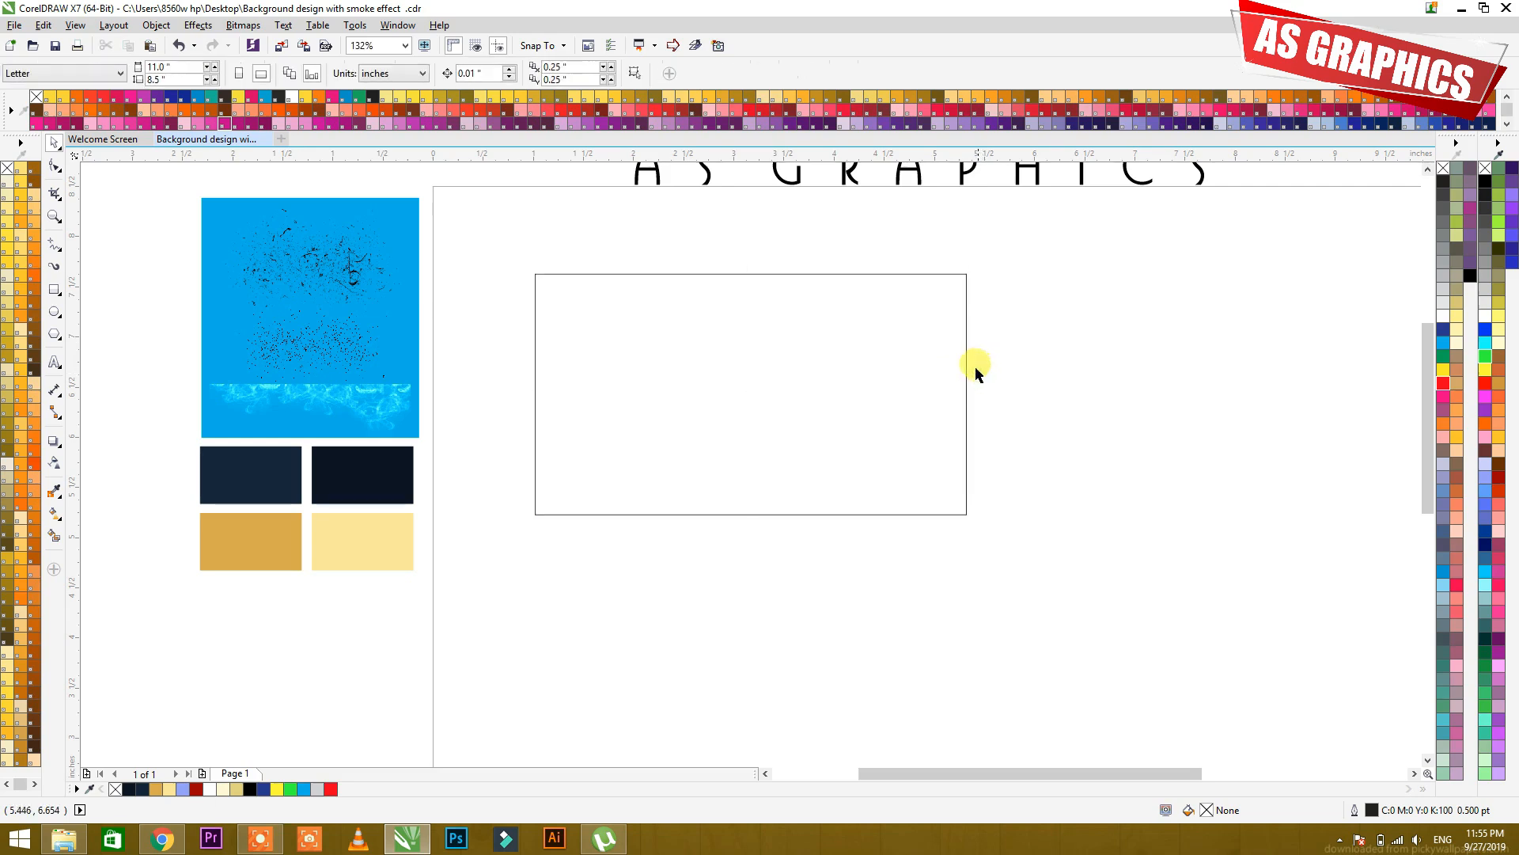
{"action": "left_click", "coordinate": [967, 362]}
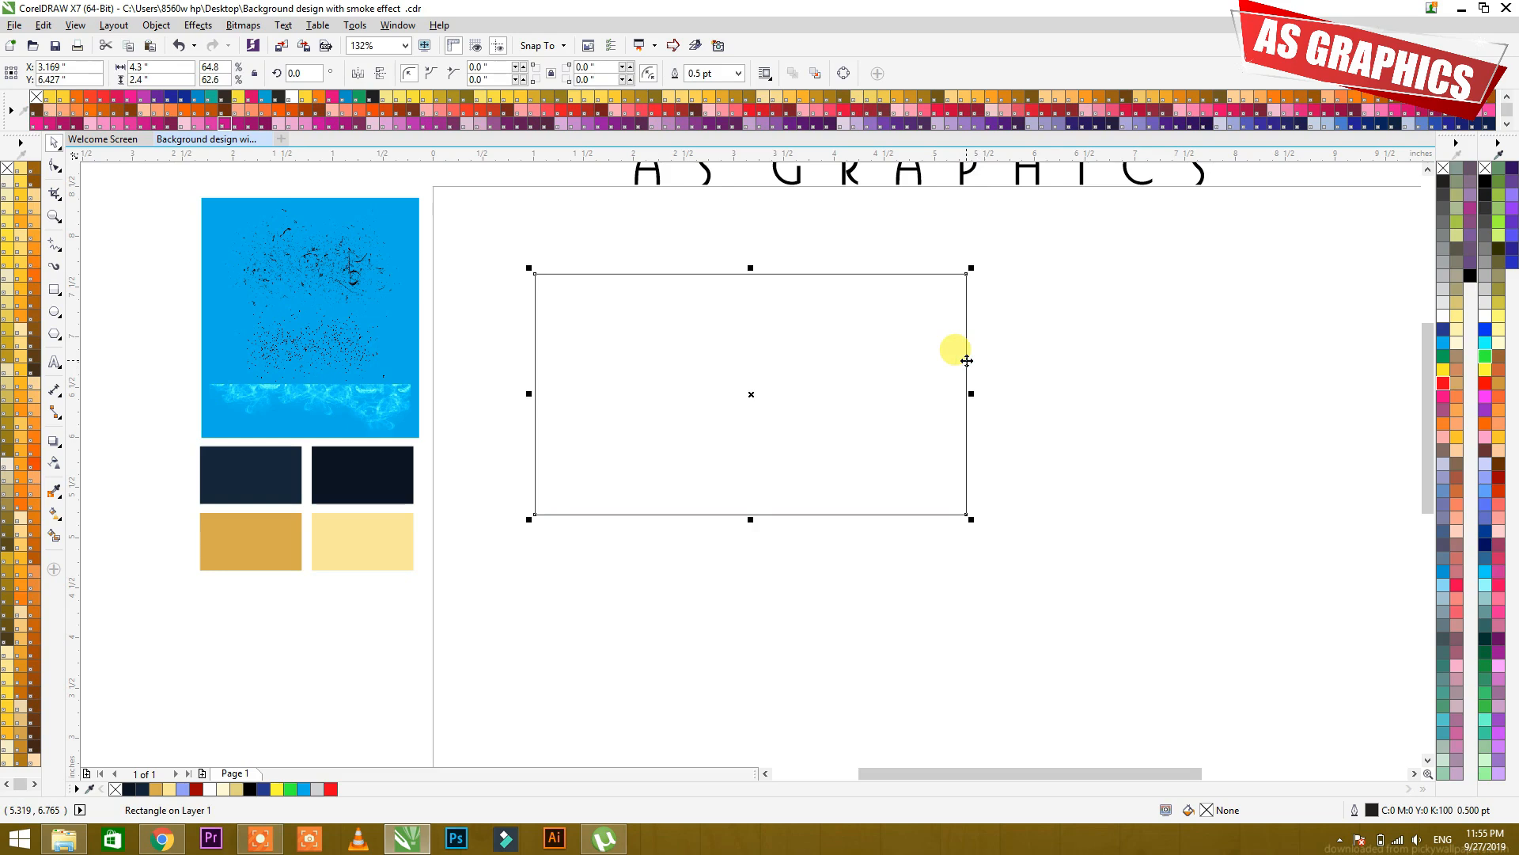
{"action": "left_click", "coordinate": [1129, 448]}
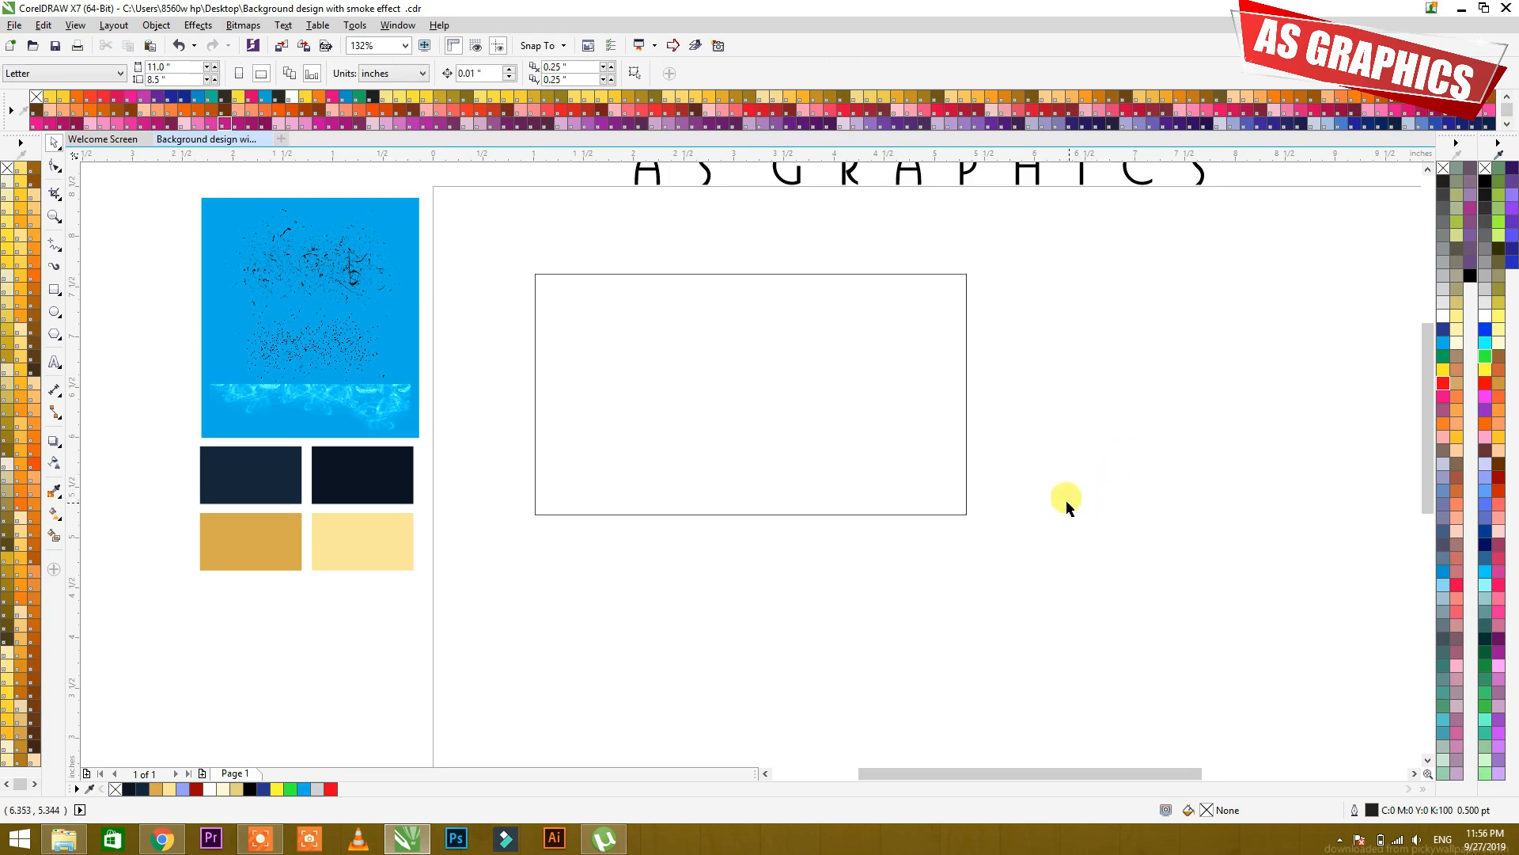
{"action": "left_click", "coordinate": [966, 378]}
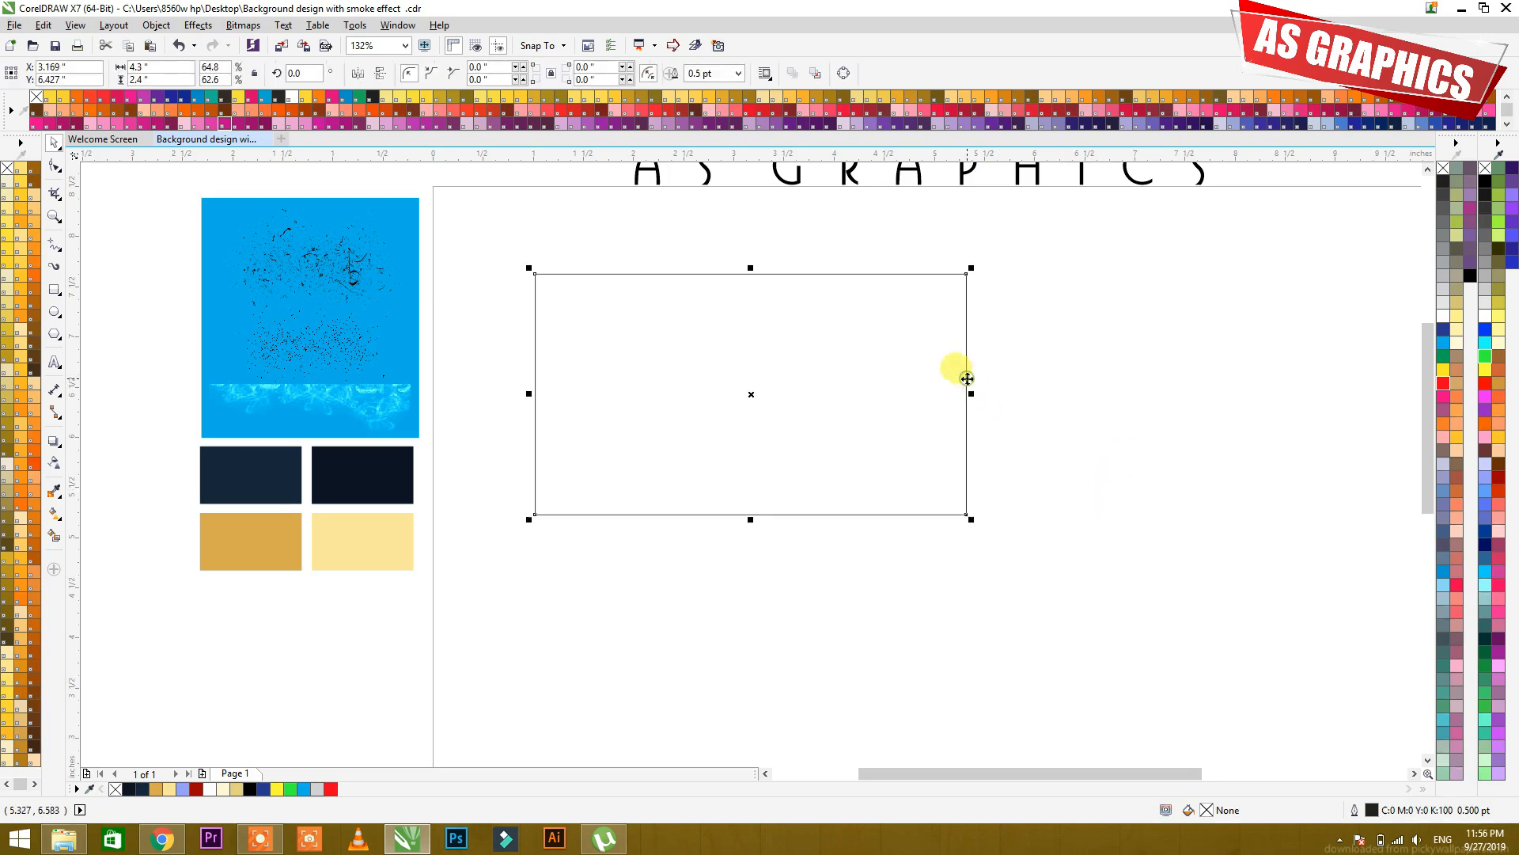
- Switch to Chrome and browse the uploaded tutorials on the As Graphics YouTube channel
{"action": "left_click", "coordinate": [162, 839]}
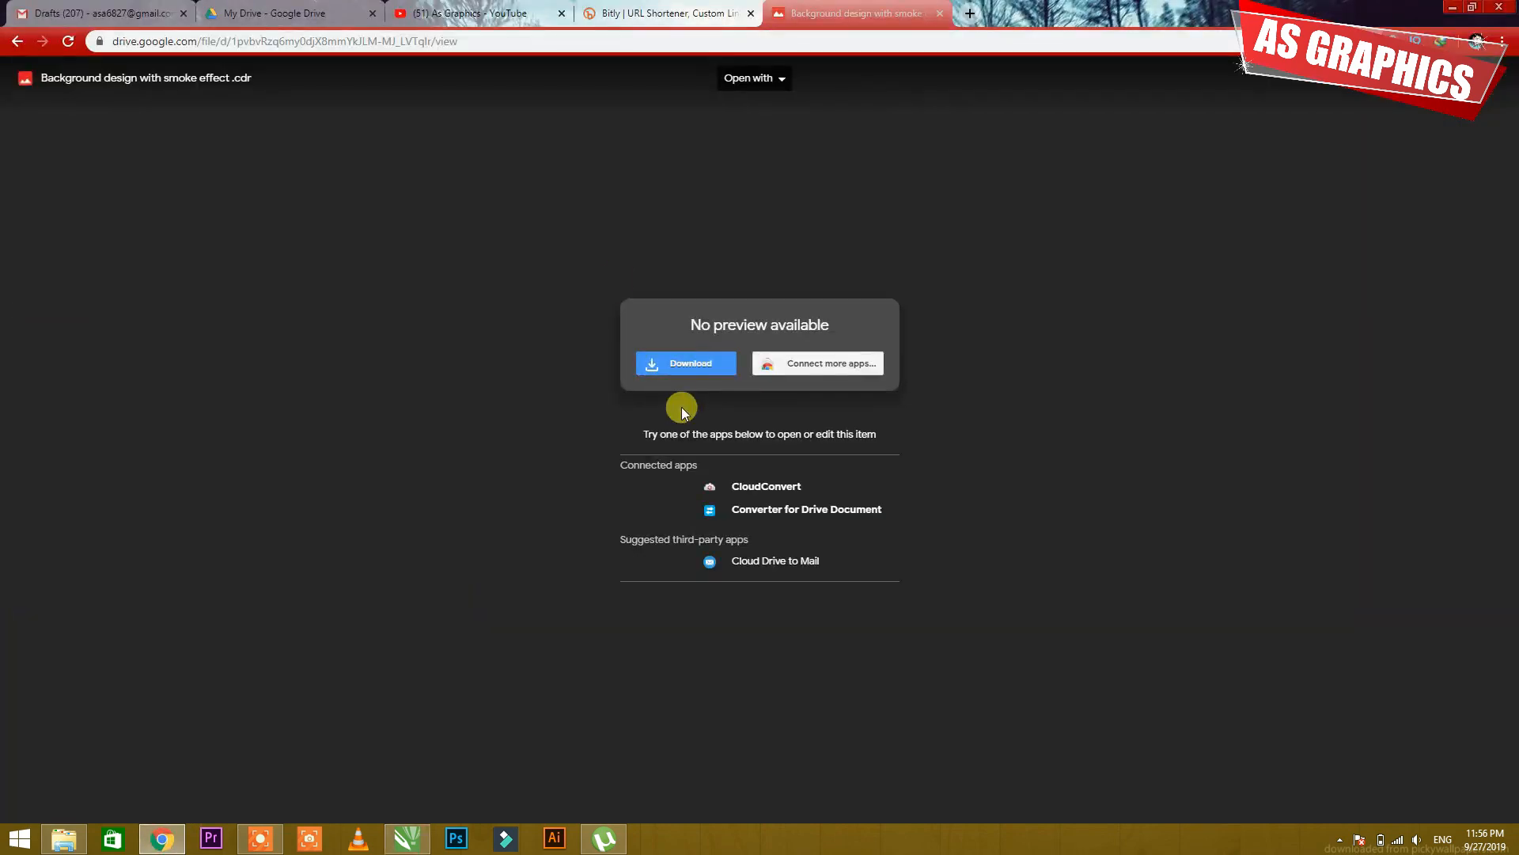
{"action": "left_click", "coordinate": [463, 10]}
{"action": "scroll", "coordinate": [583, 424], "scroll_direction": "down", "scroll_amount": 3}
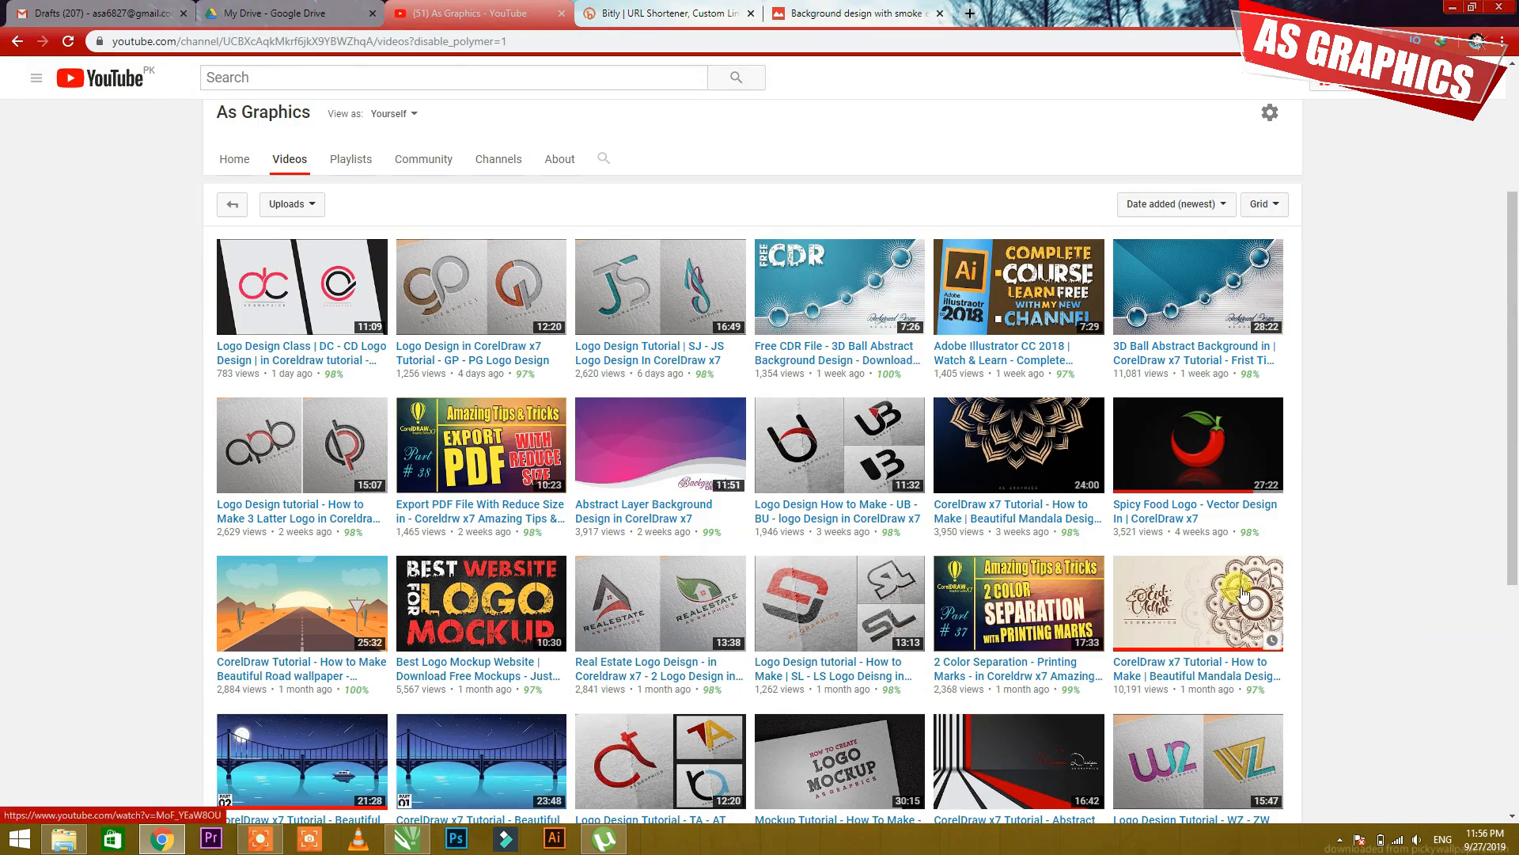
{"action": "scroll", "coordinate": [850, 513], "scroll_direction": "down", "scroll_amount": 3}
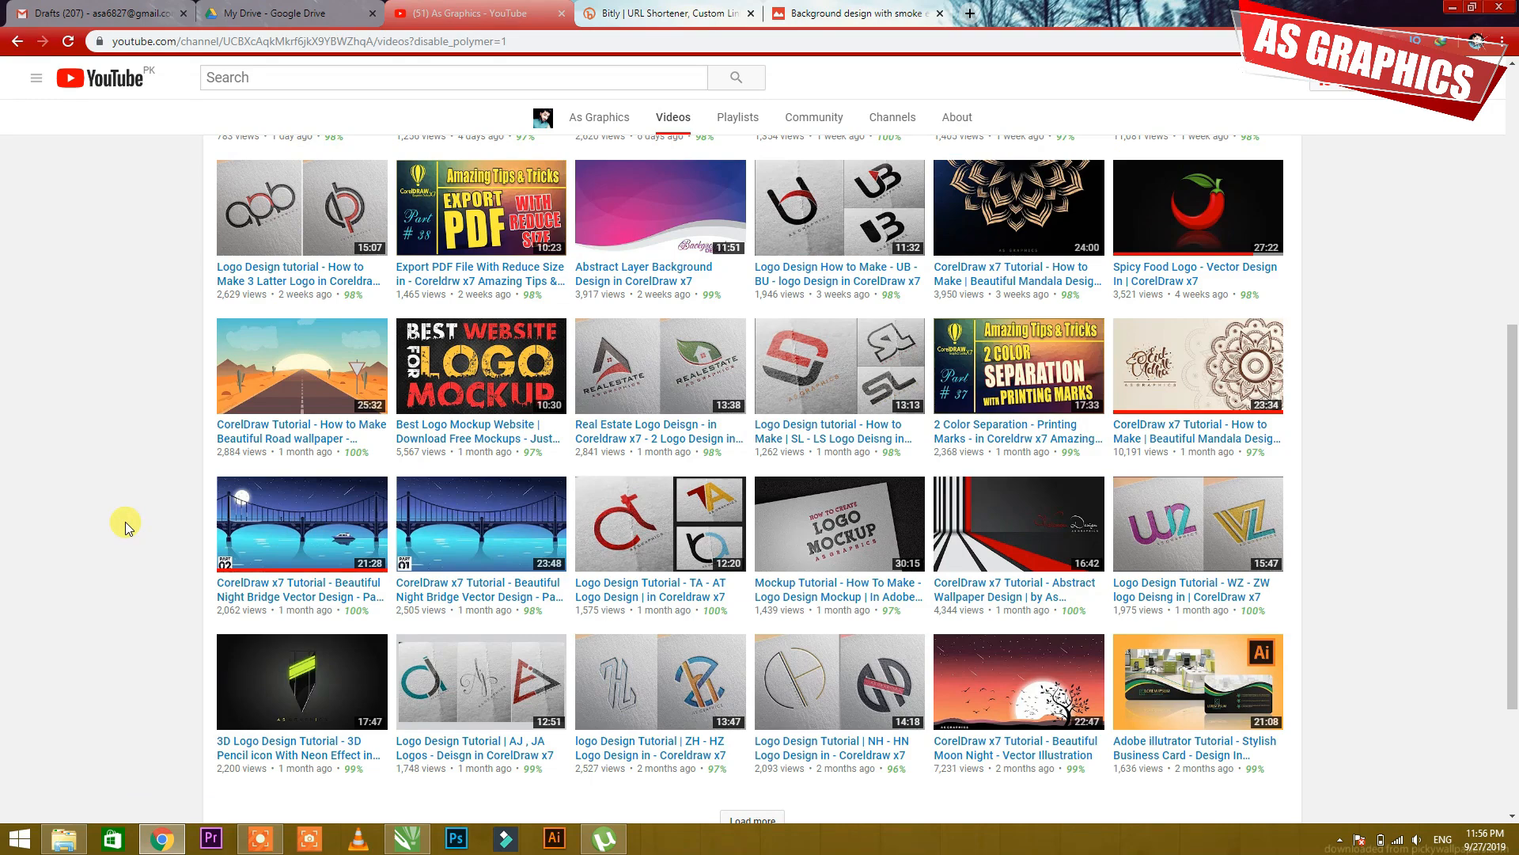
- Switch back to CorelDRAW and shift the rectangle slightly down and to the right
{"action": "left_click", "coordinate": [408, 839]}
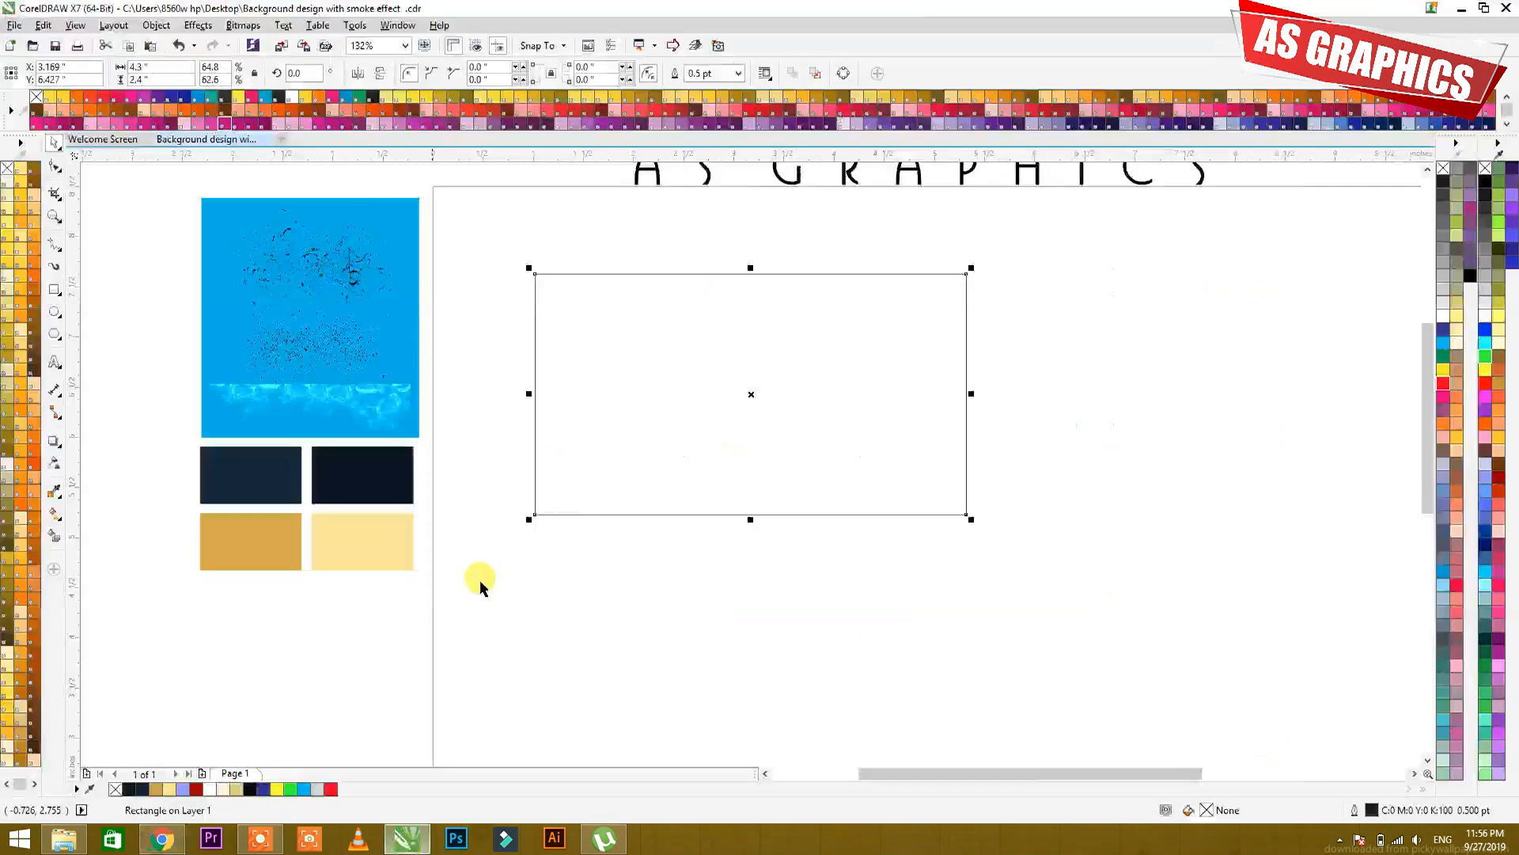
{"action": "left_click_drag", "start_coordinate": [532, 366], "coordinate": [541, 376]}
{"action": "left_click", "coordinate": [516, 360]}
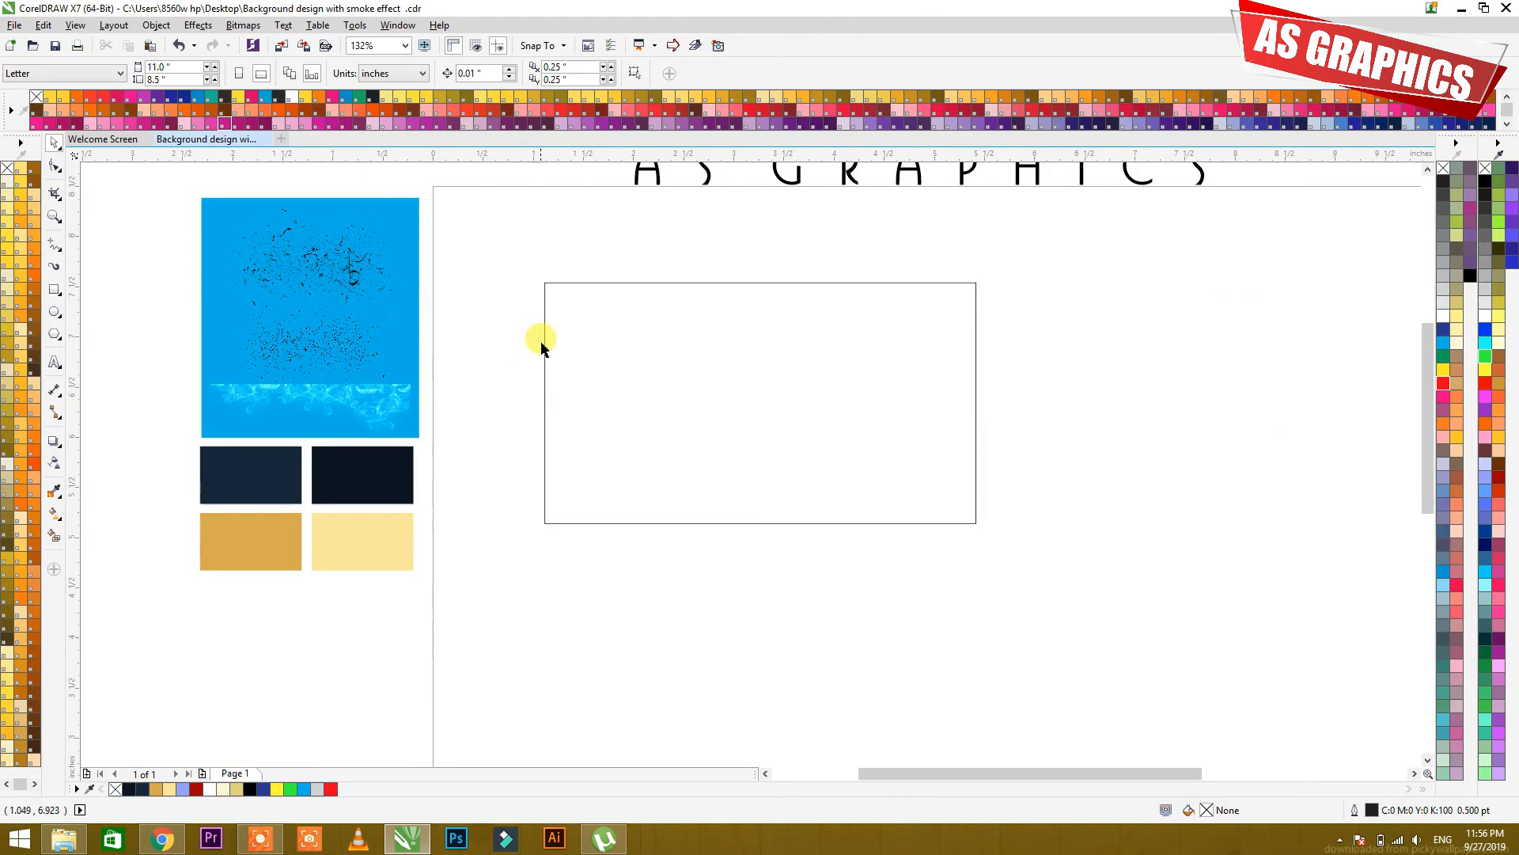
{"action": "left_click_drag", "start_coordinate": [544, 340], "coordinate": [547, 343]}
{"action": "left_click", "coordinate": [512, 239]}
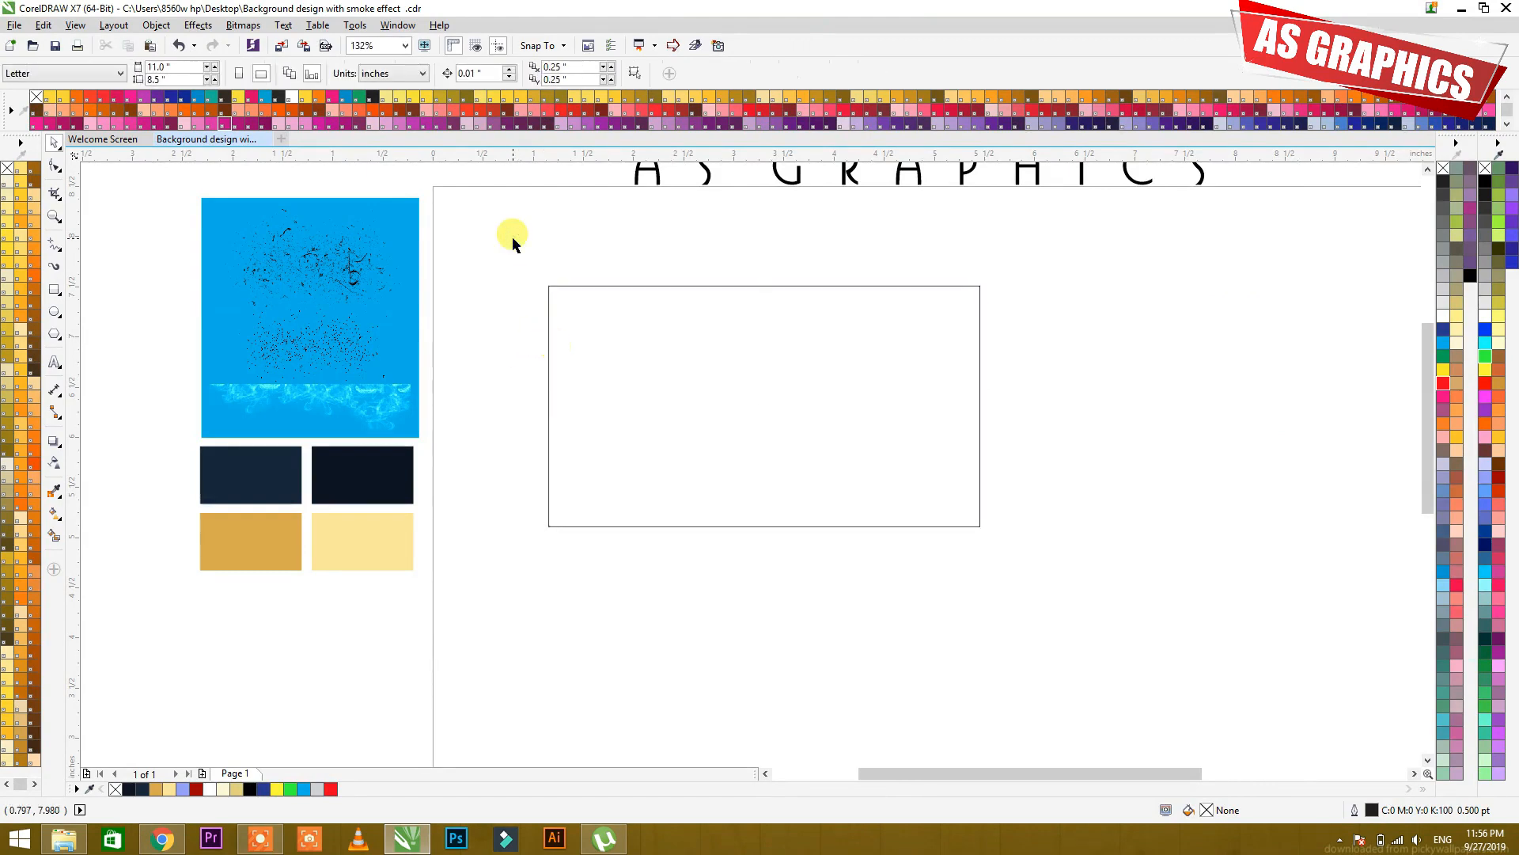
- Examine the dark blue and gold colour swatches beside the empty rectangle
{"action": "left_click", "coordinate": [550, 288]}
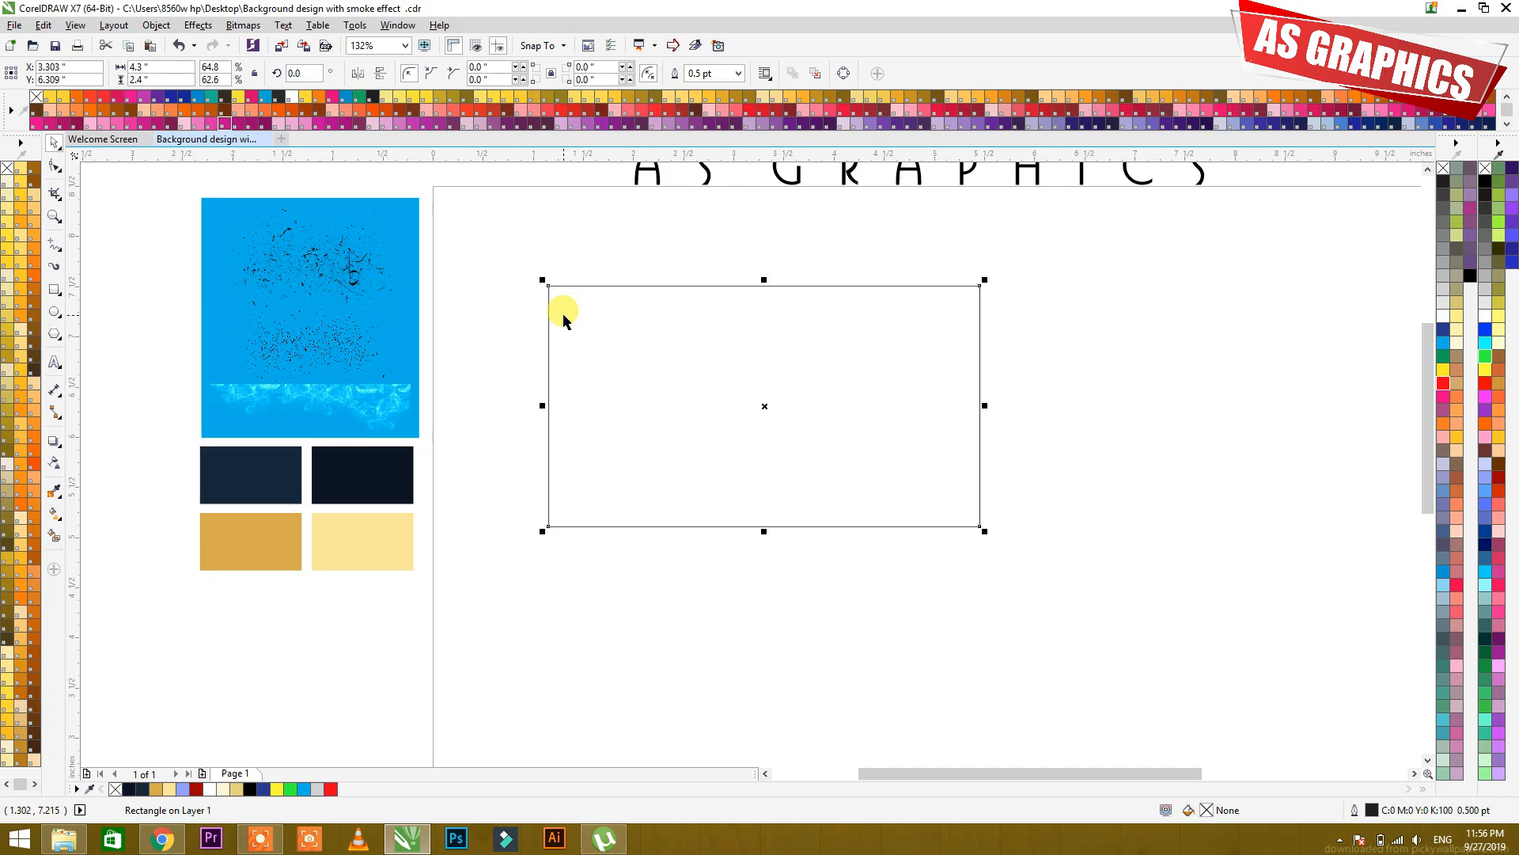
{"action": "left_click", "coordinate": [328, 465]}
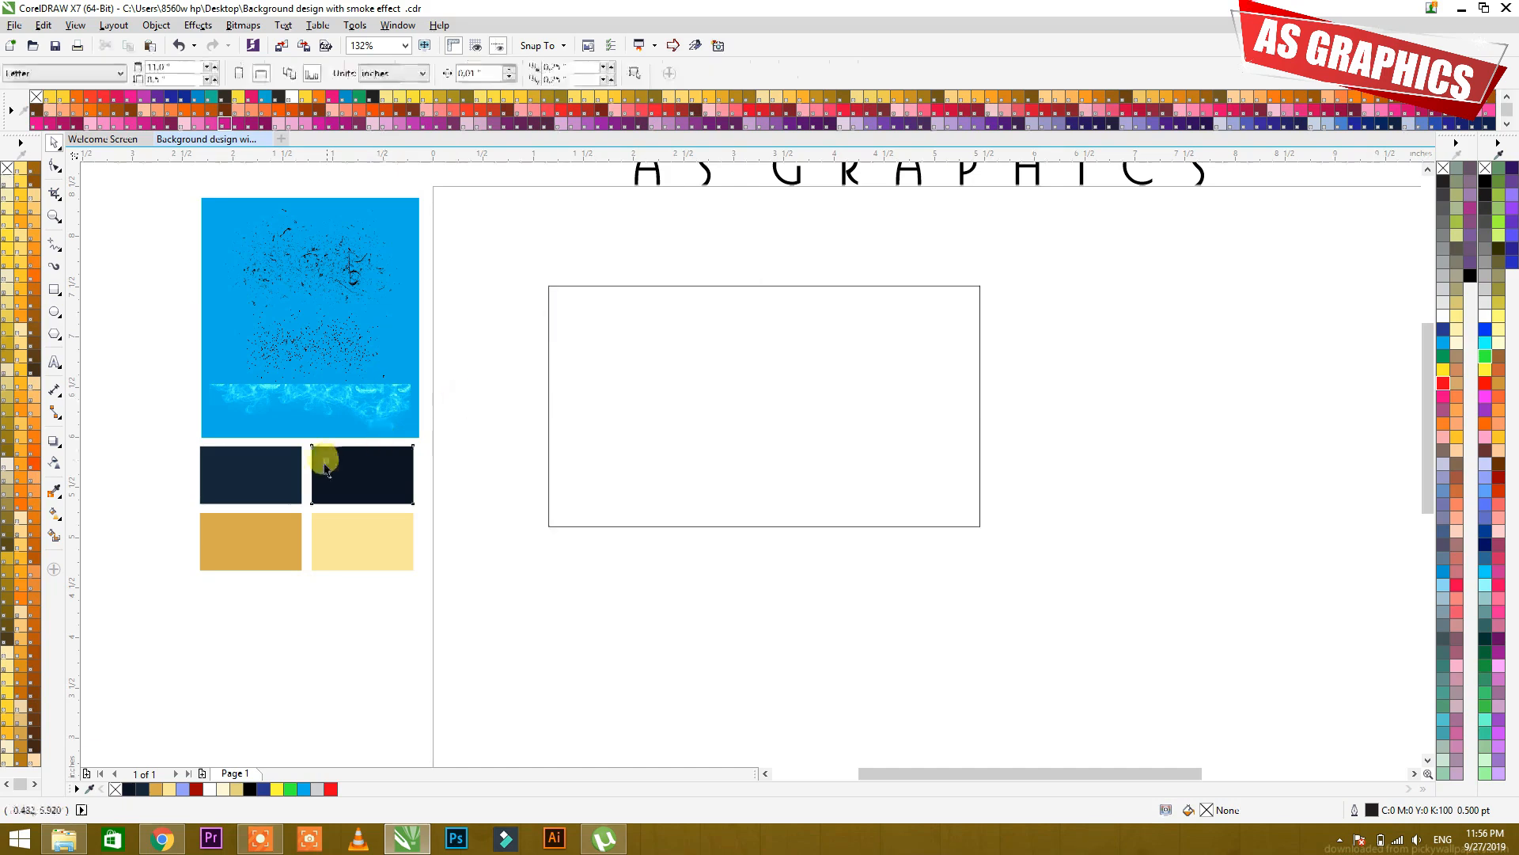
{"action": "left_click_drag", "start_coordinate": [304, 473], "coordinate": [445, 505]}
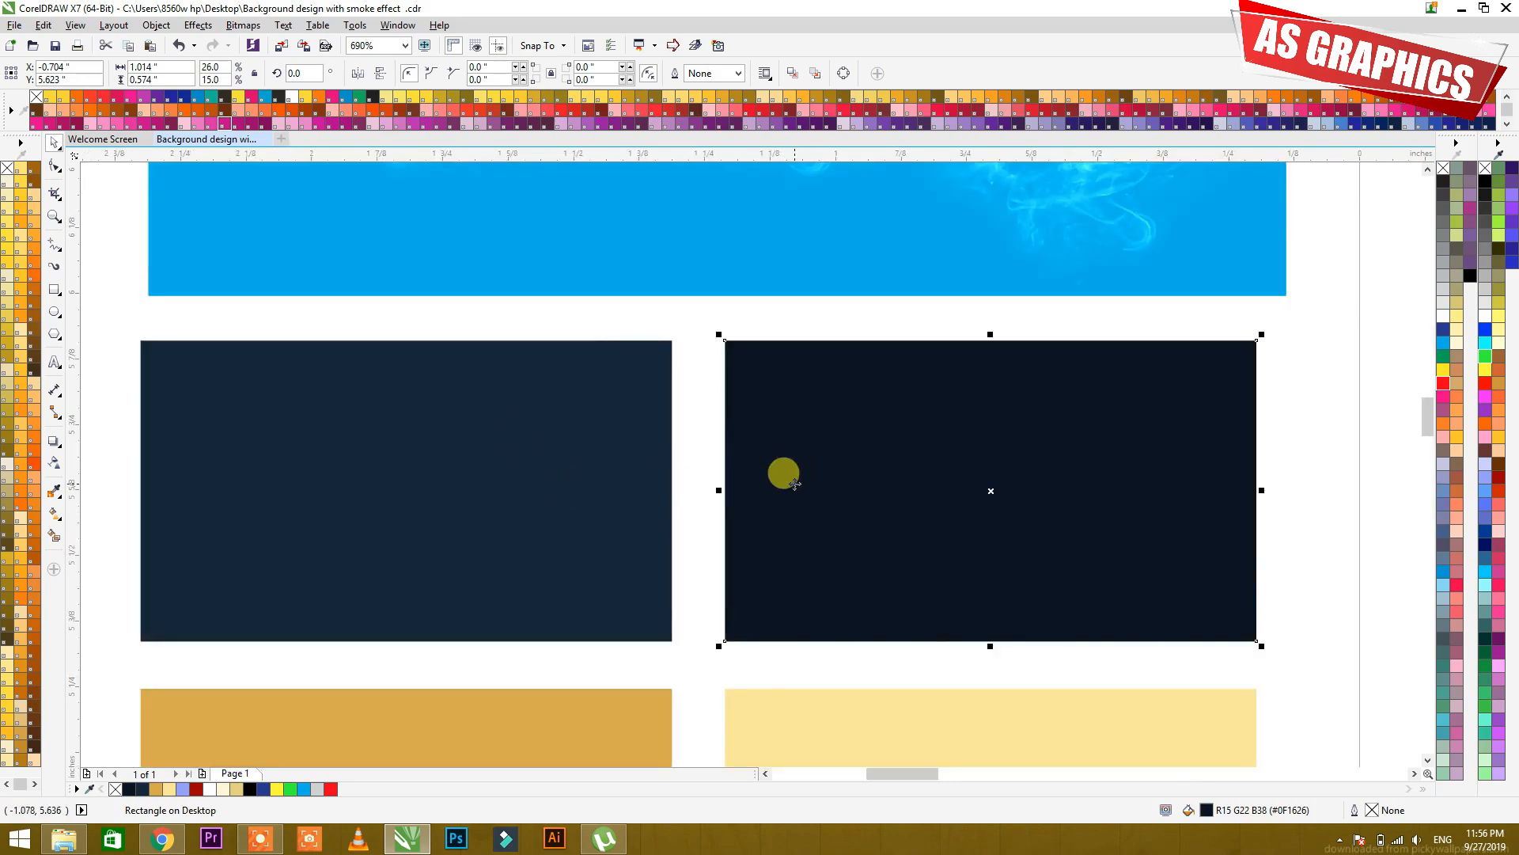
{"action": "key", "text": "F4"}
{"action": "key", "text": "F2"}
{"action": "left_click_drag", "start_coordinate": [390, 365], "coordinate": [684, 506]}
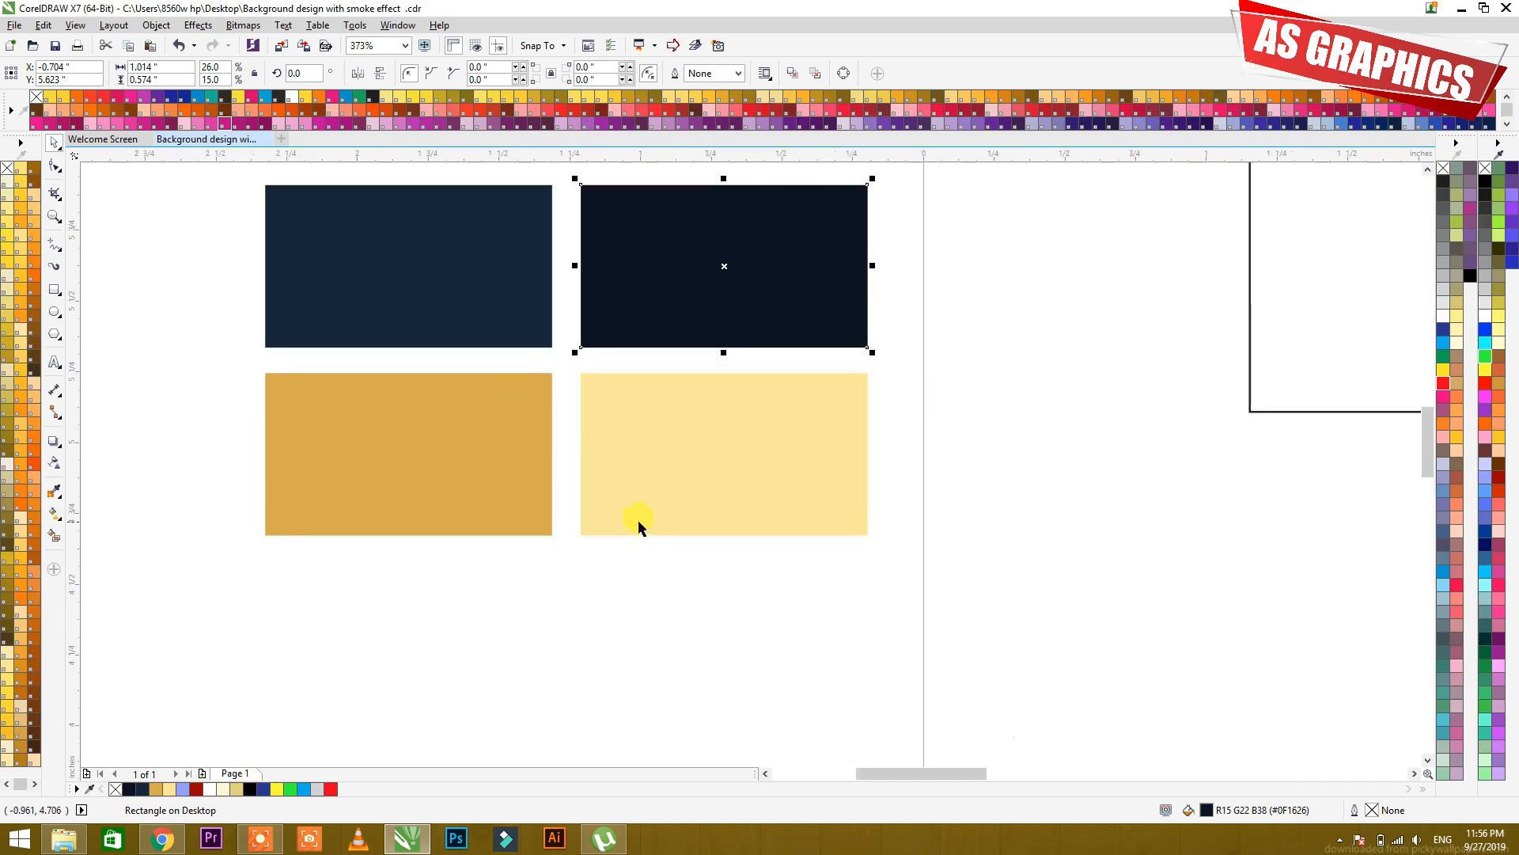
{"action": "key", "text": "F4"}
{"action": "left_click", "coordinate": [764, 490]}
{"action": "key", "text": "F2"}
{"action": "left_click_drag", "start_coordinate": [365, 197], "coordinate": [1062, 546]}
{"action": "left_click", "coordinate": [758, 283]}
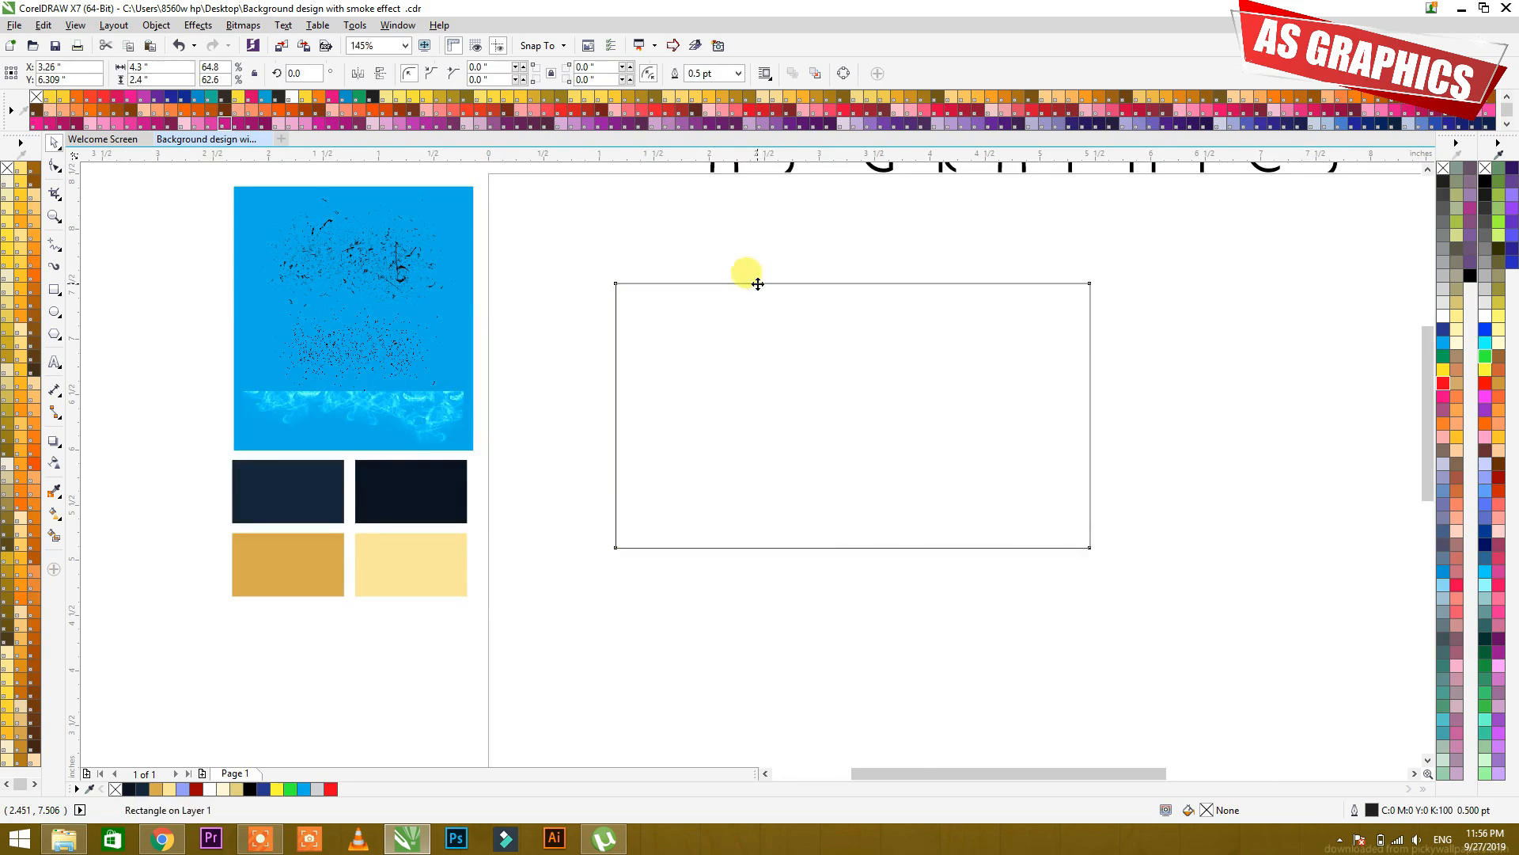
{"action": "key", "text": "F2"}
{"action": "left_click_drag", "start_coordinate": [195, 435], "coordinate": [536, 543]}
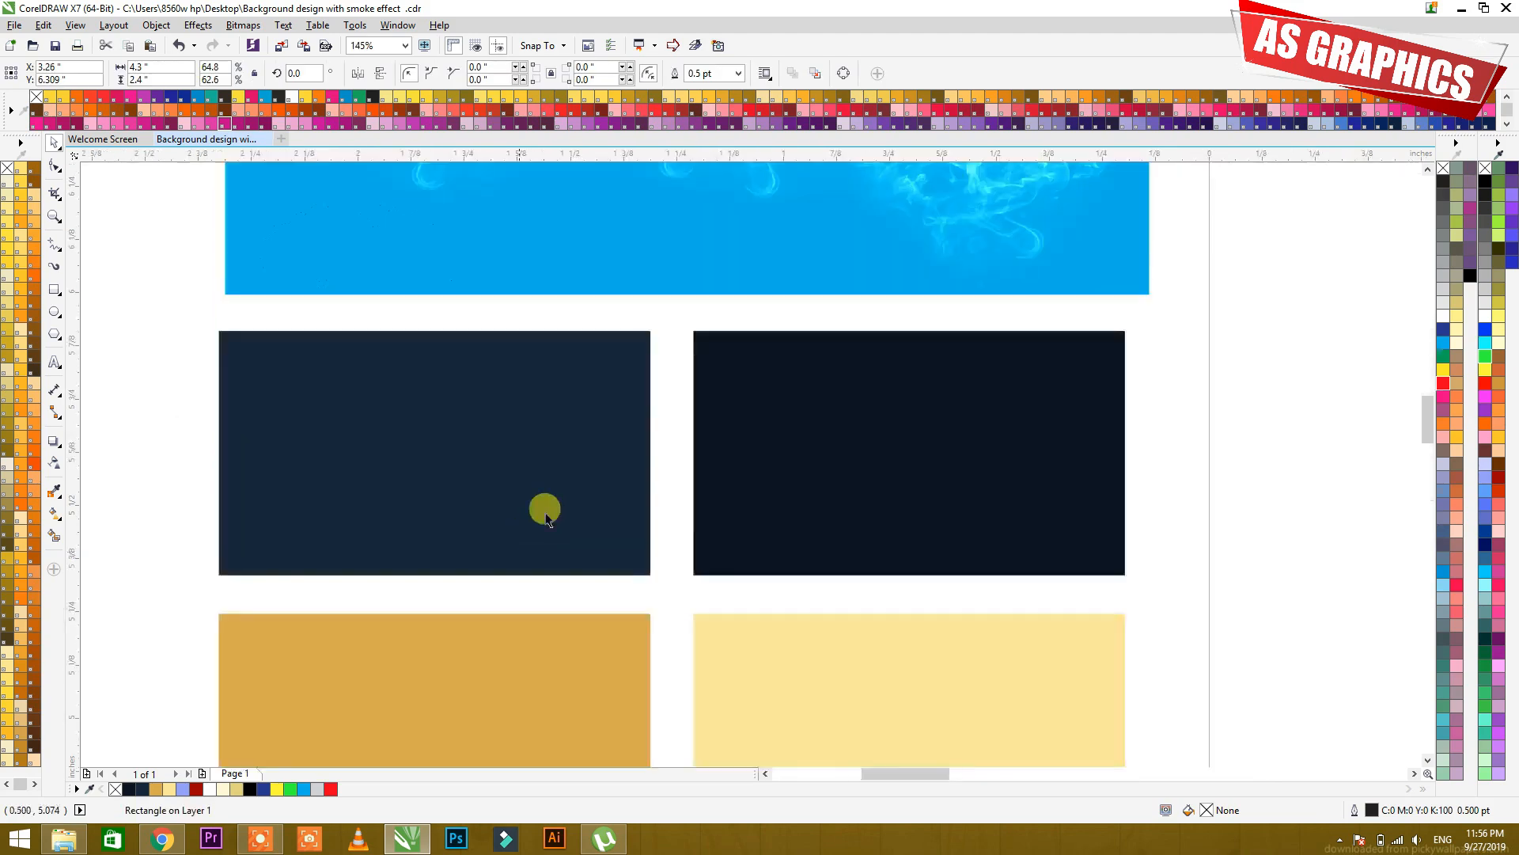
{"action": "key", "text": "F4"}
{"action": "left_click", "coordinate": [774, 464]}
- Apply an elliptical fountain fill to the 4.3 by 2.4 inch rectangle with the Interactive Fill tool
{"action": "left_click", "coordinate": [647, 364]}
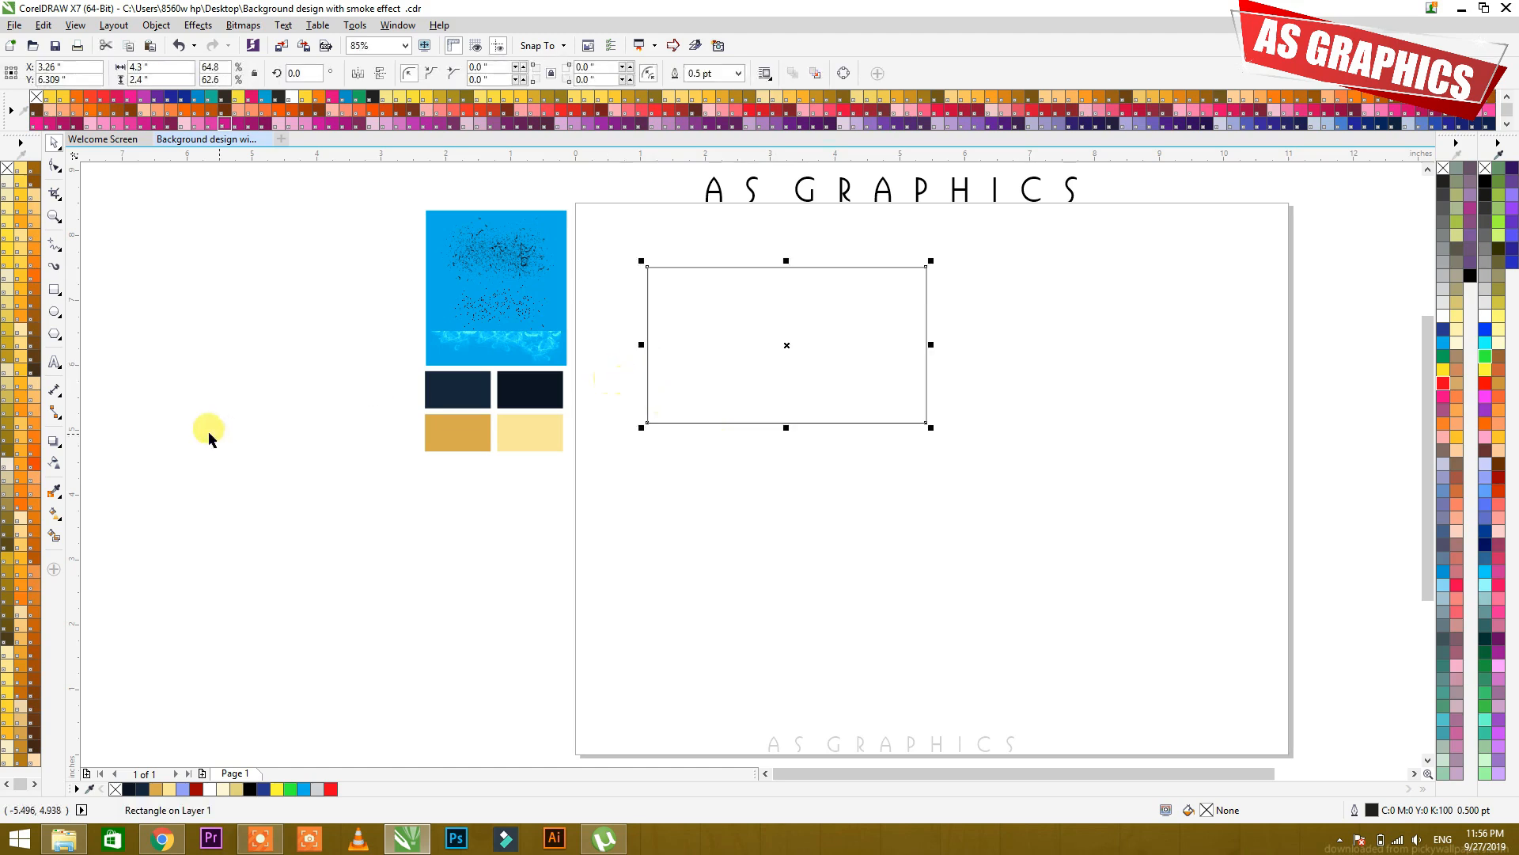
{"action": "left_click", "coordinate": [62, 524]}
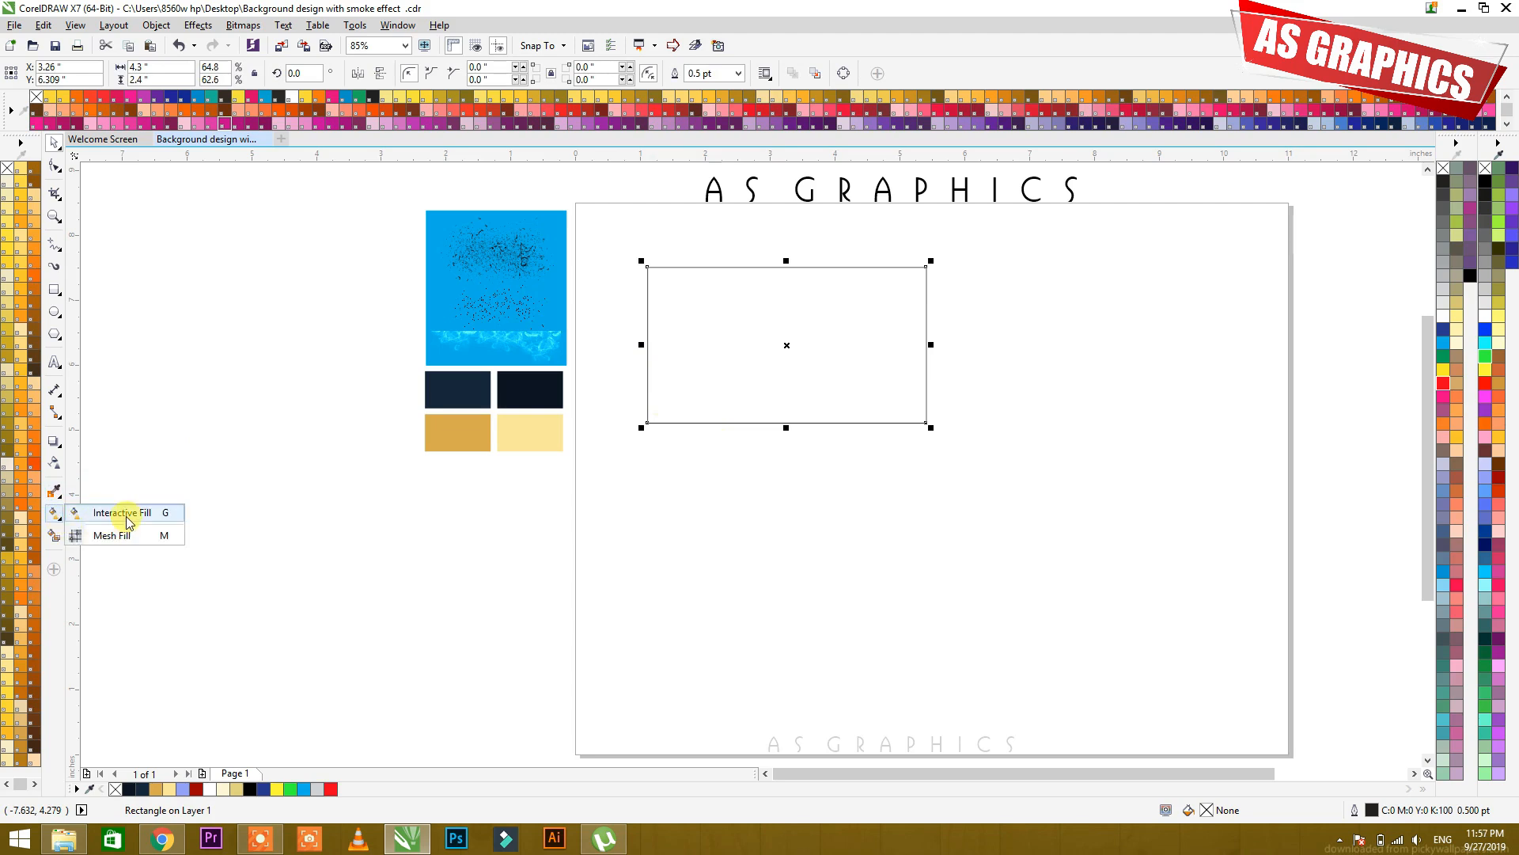
{"action": "left_click", "coordinate": [123, 514]}
{"action": "left_click_drag", "start_coordinate": [706, 368], "coordinate": [883, 285]}
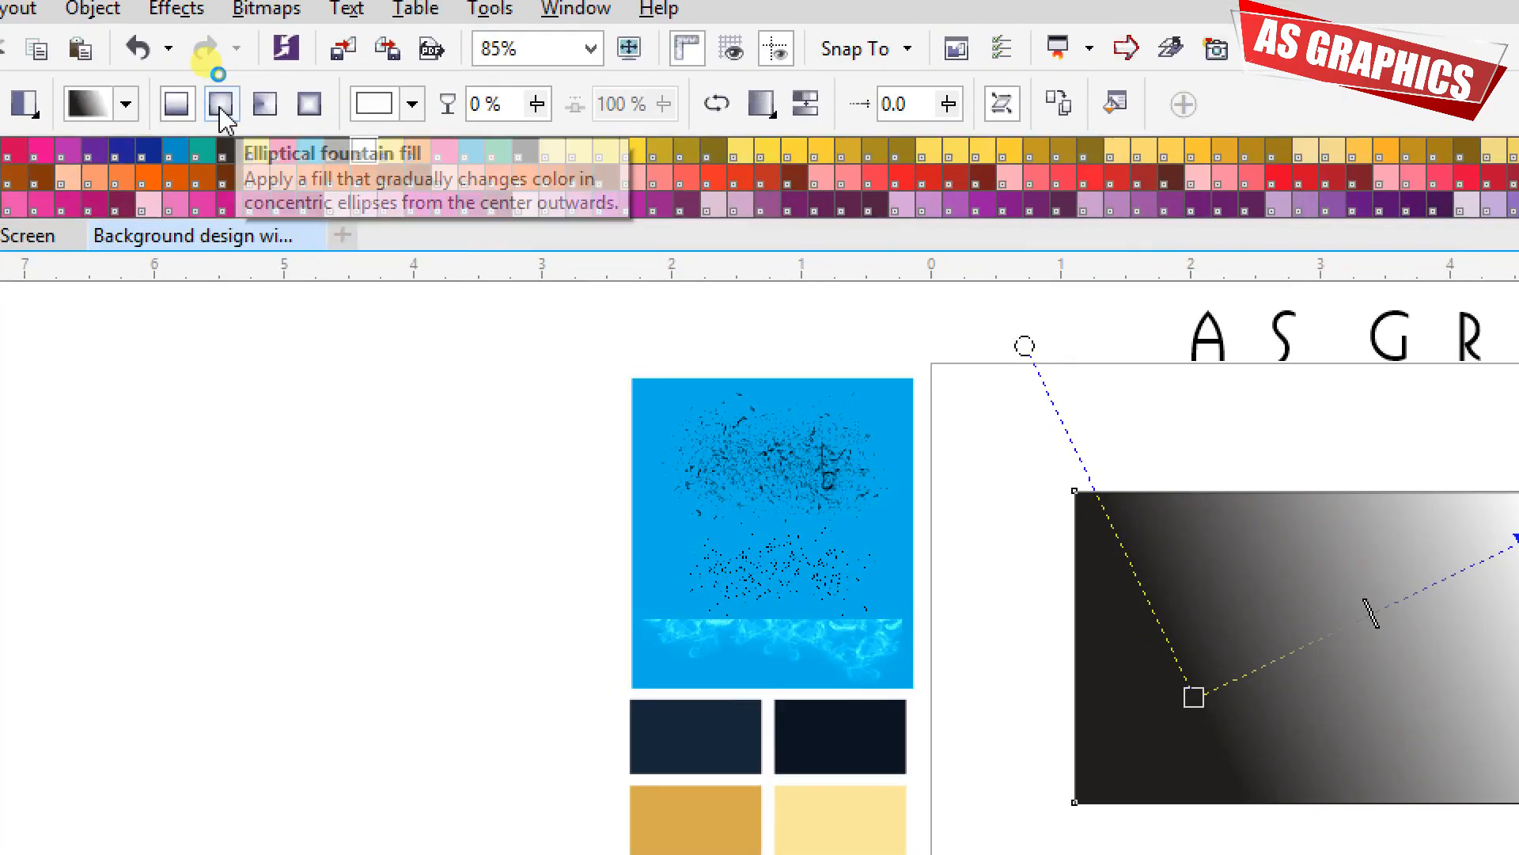
{"action": "left_click", "coordinate": [220, 75]}
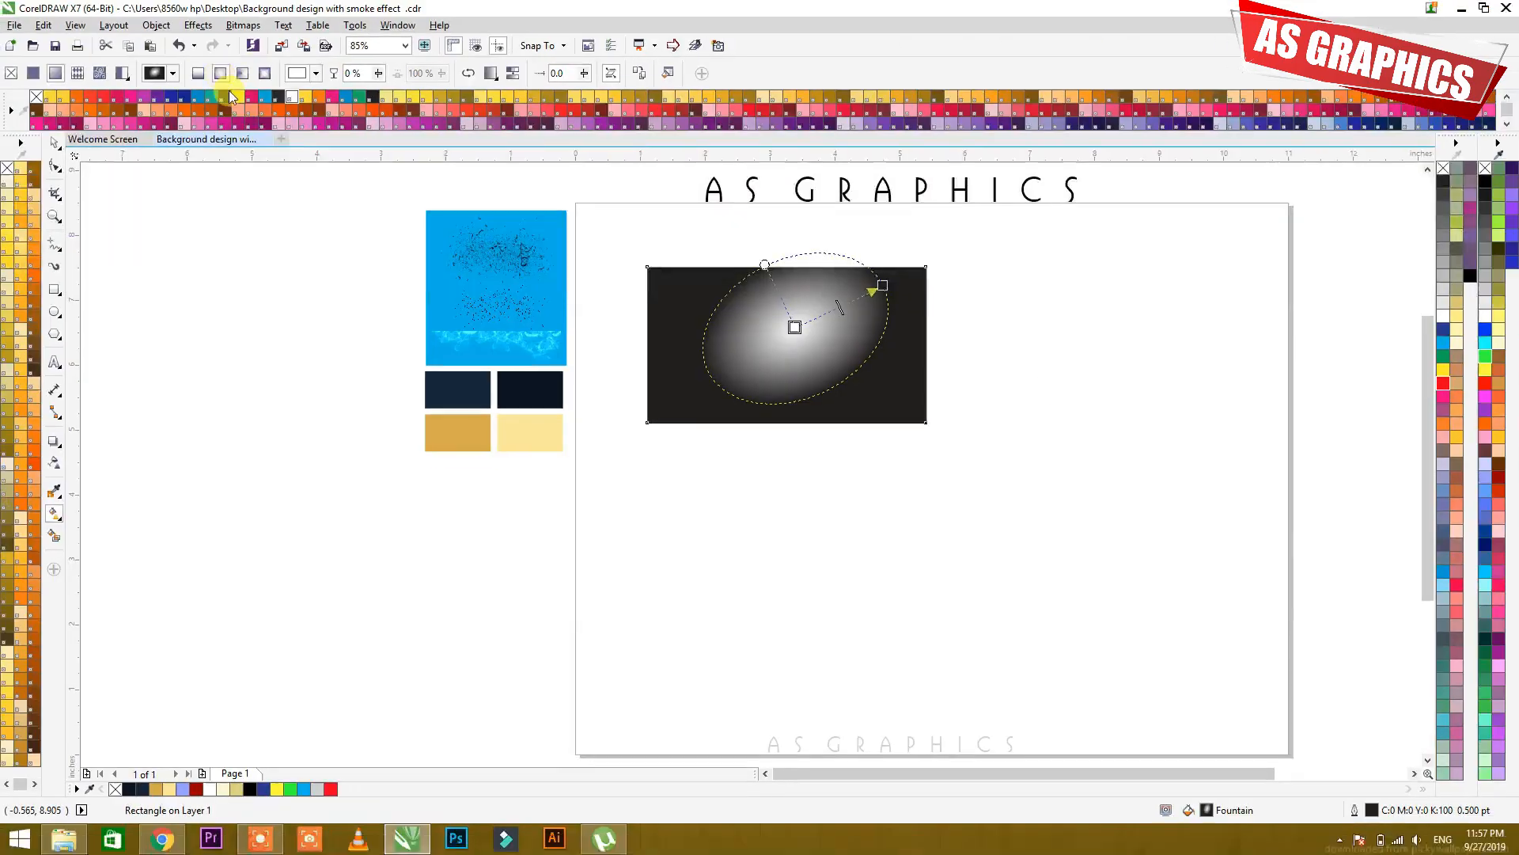
- Reshape the elliptical fountain fill into a wide, slightly tilted ellipse centred in the rectangle
{"action": "left_click_drag", "start_coordinate": [765, 345], "coordinate": [925, 349]}
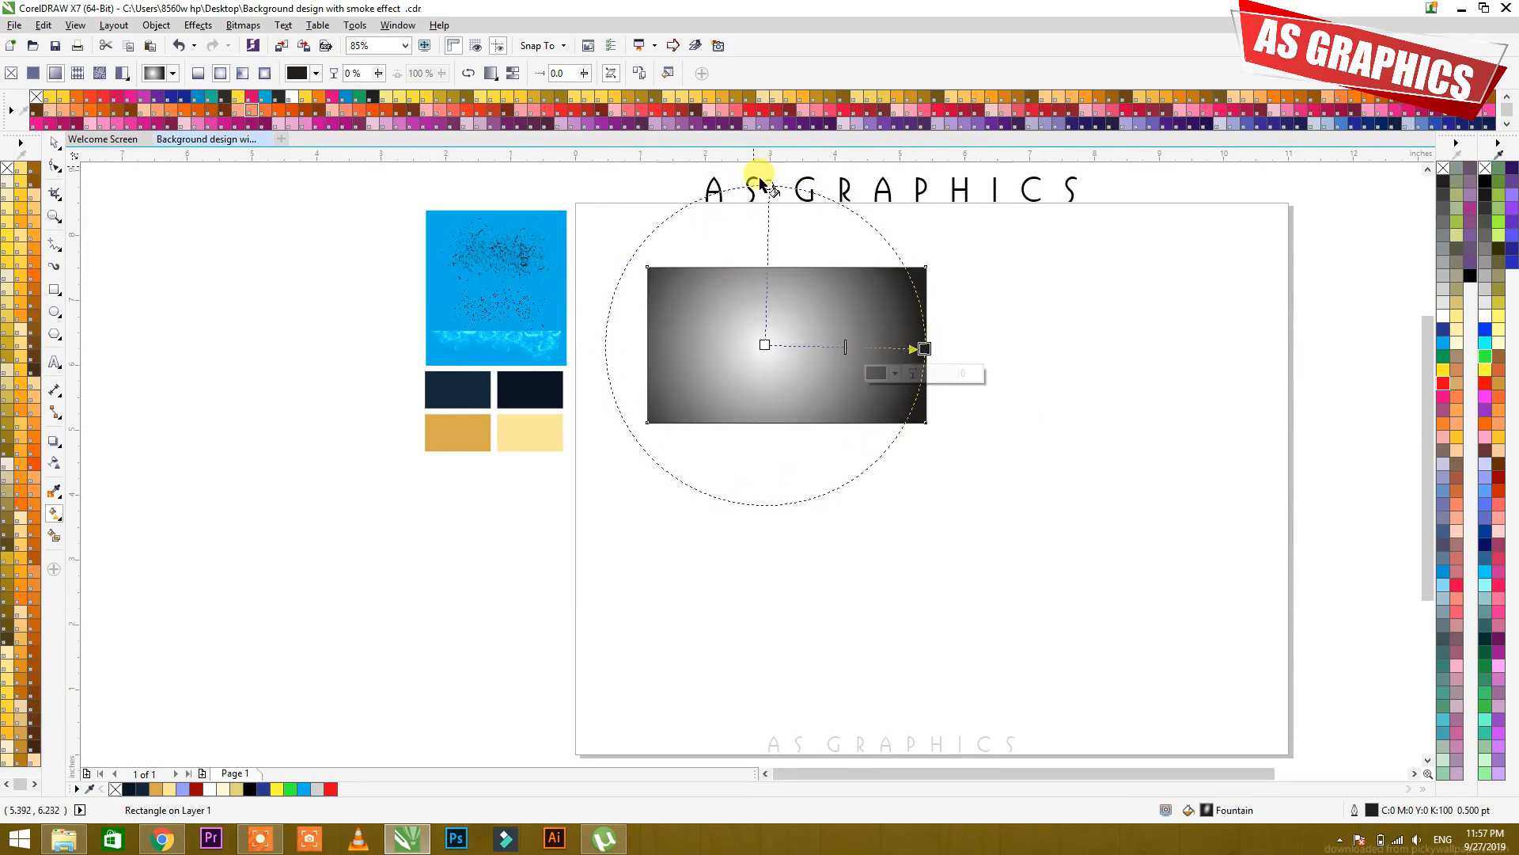
{"action": "left_click_drag", "start_coordinate": [768, 185], "coordinate": [760, 269]}
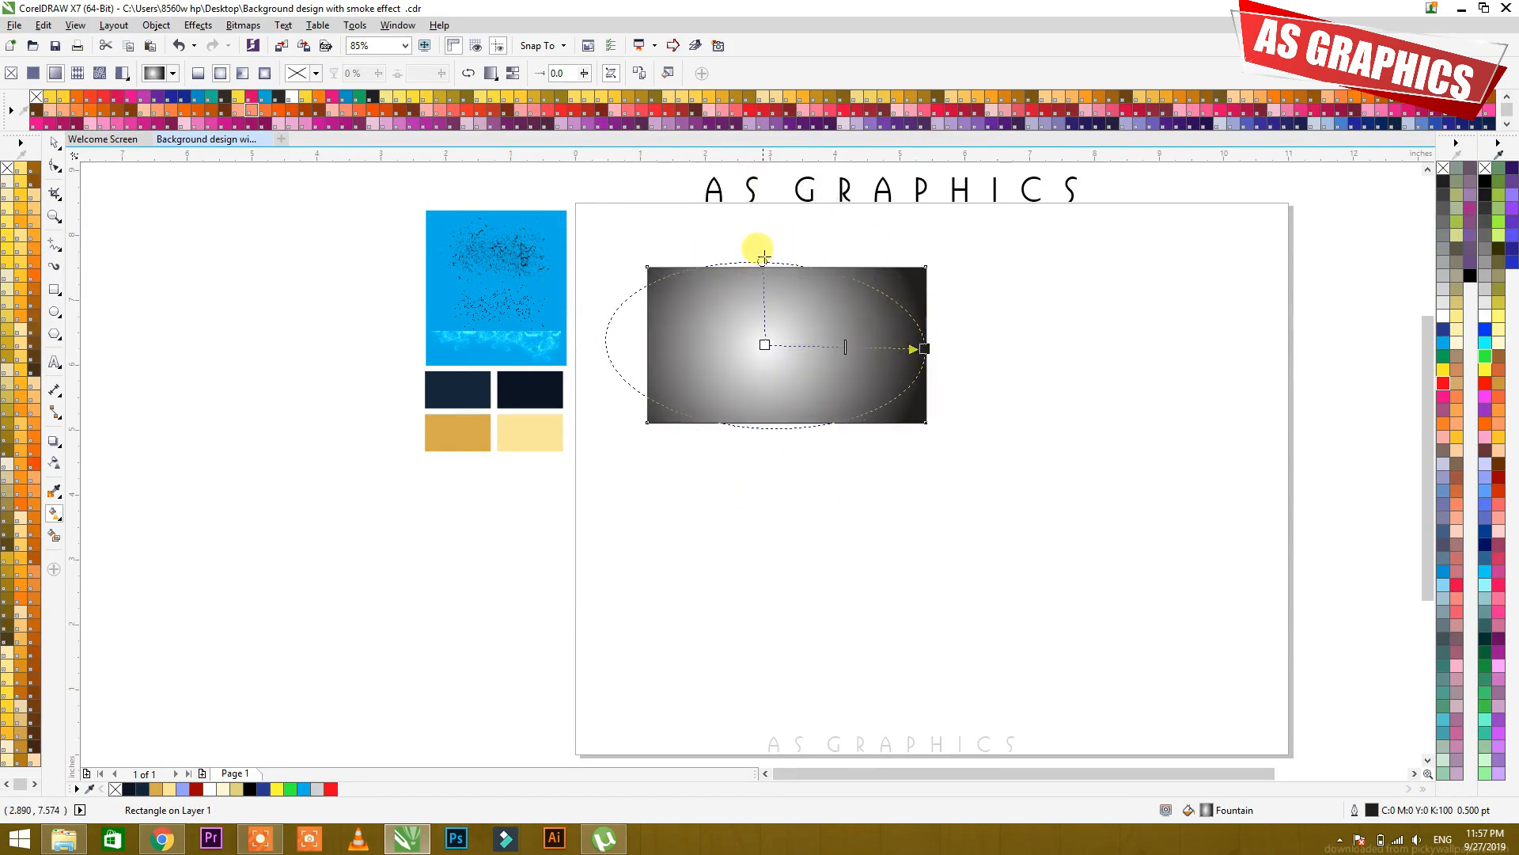
{"action": "left_click_drag", "start_coordinate": [923, 347], "coordinate": [900, 308]}
{"action": "left_click_drag", "start_coordinate": [765, 345], "coordinate": [788, 346]}
{"action": "left_click_drag", "start_coordinate": [900, 308], "coordinate": [907, 319]}
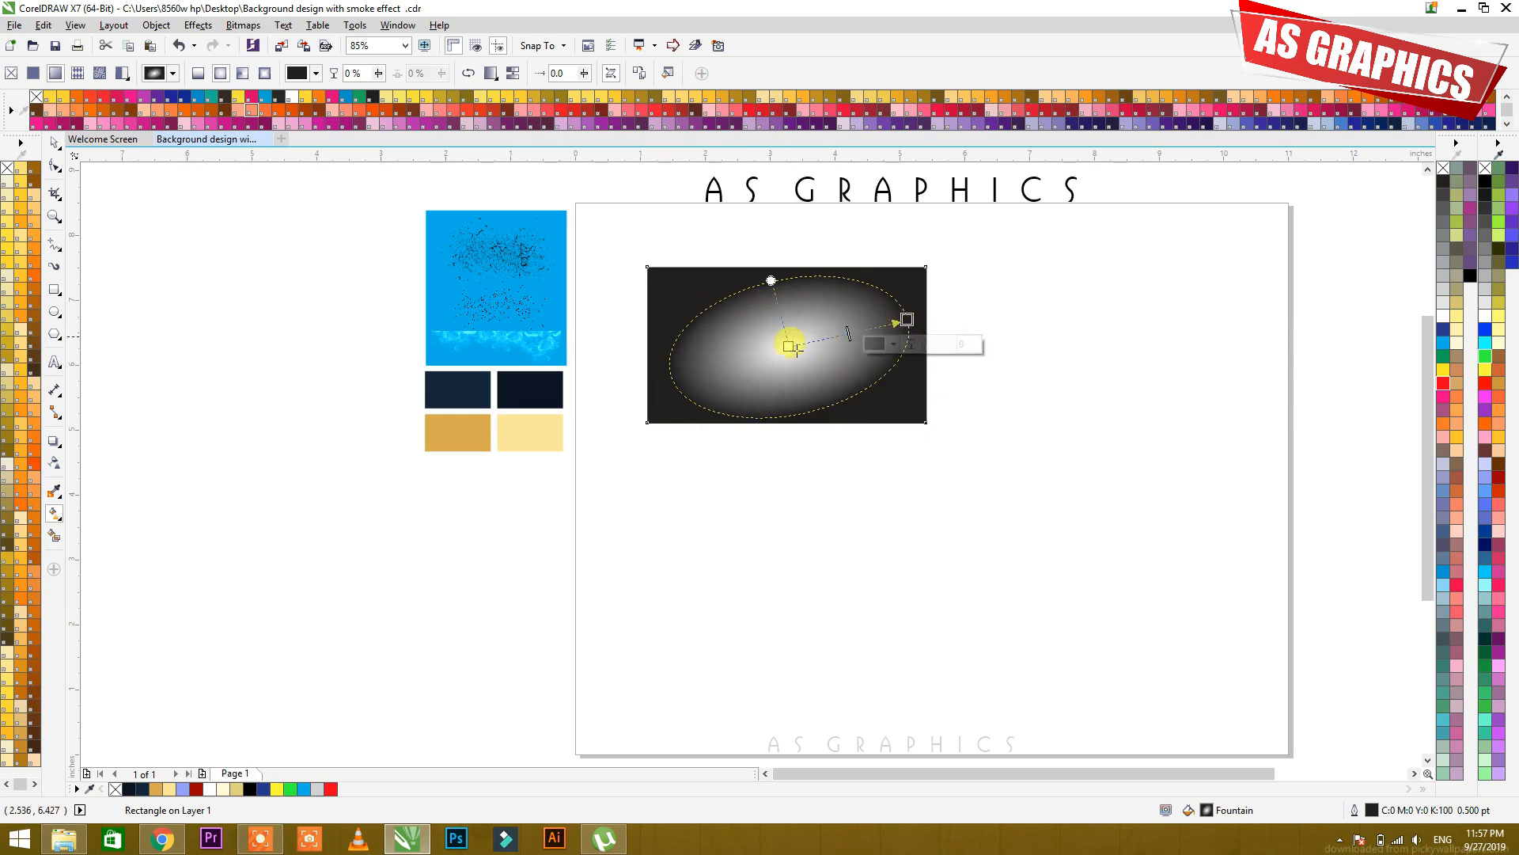
- Colour the fountain fill's centre with the lighter navy swatch and its outer node with the near-black navy swatch
{"action": "left_click", "coordinate": [789, 346]}
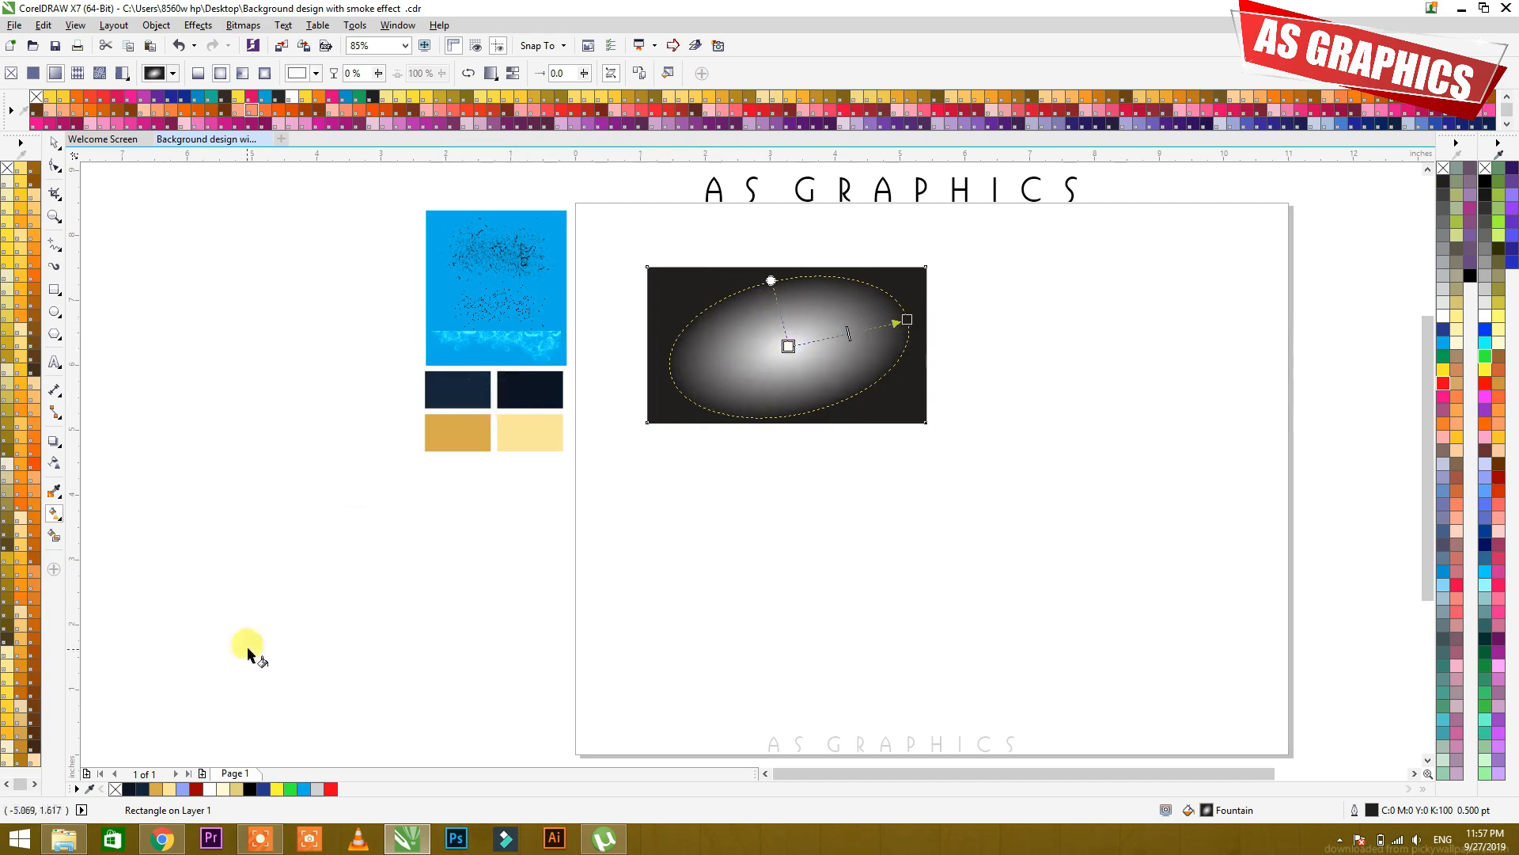
{"action": "left_click", "coordinate": [144, 789]}
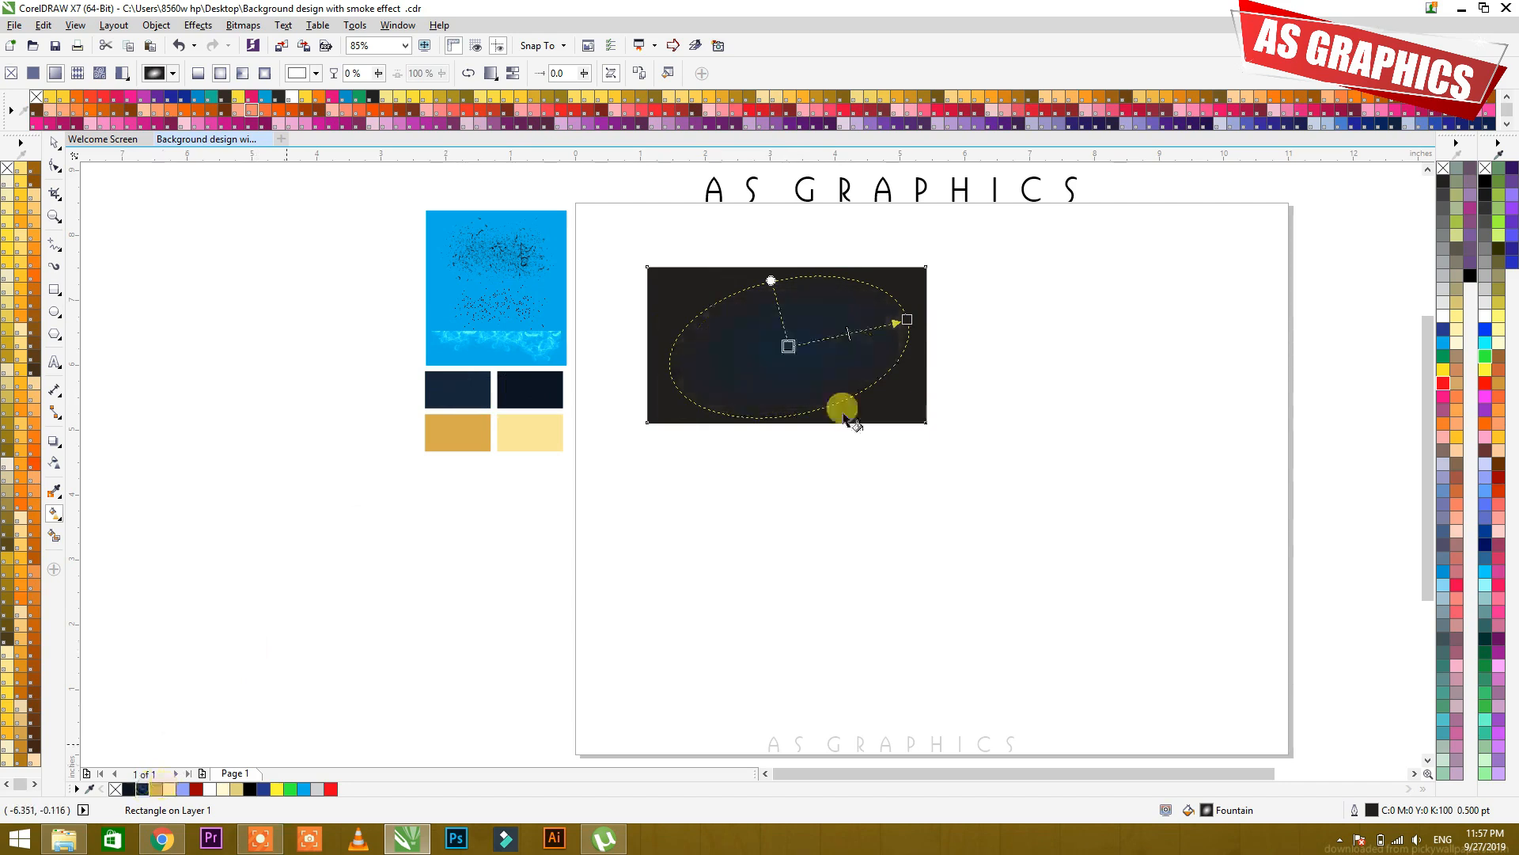
{"action": "left_click", "coordinate": [907, 319]}
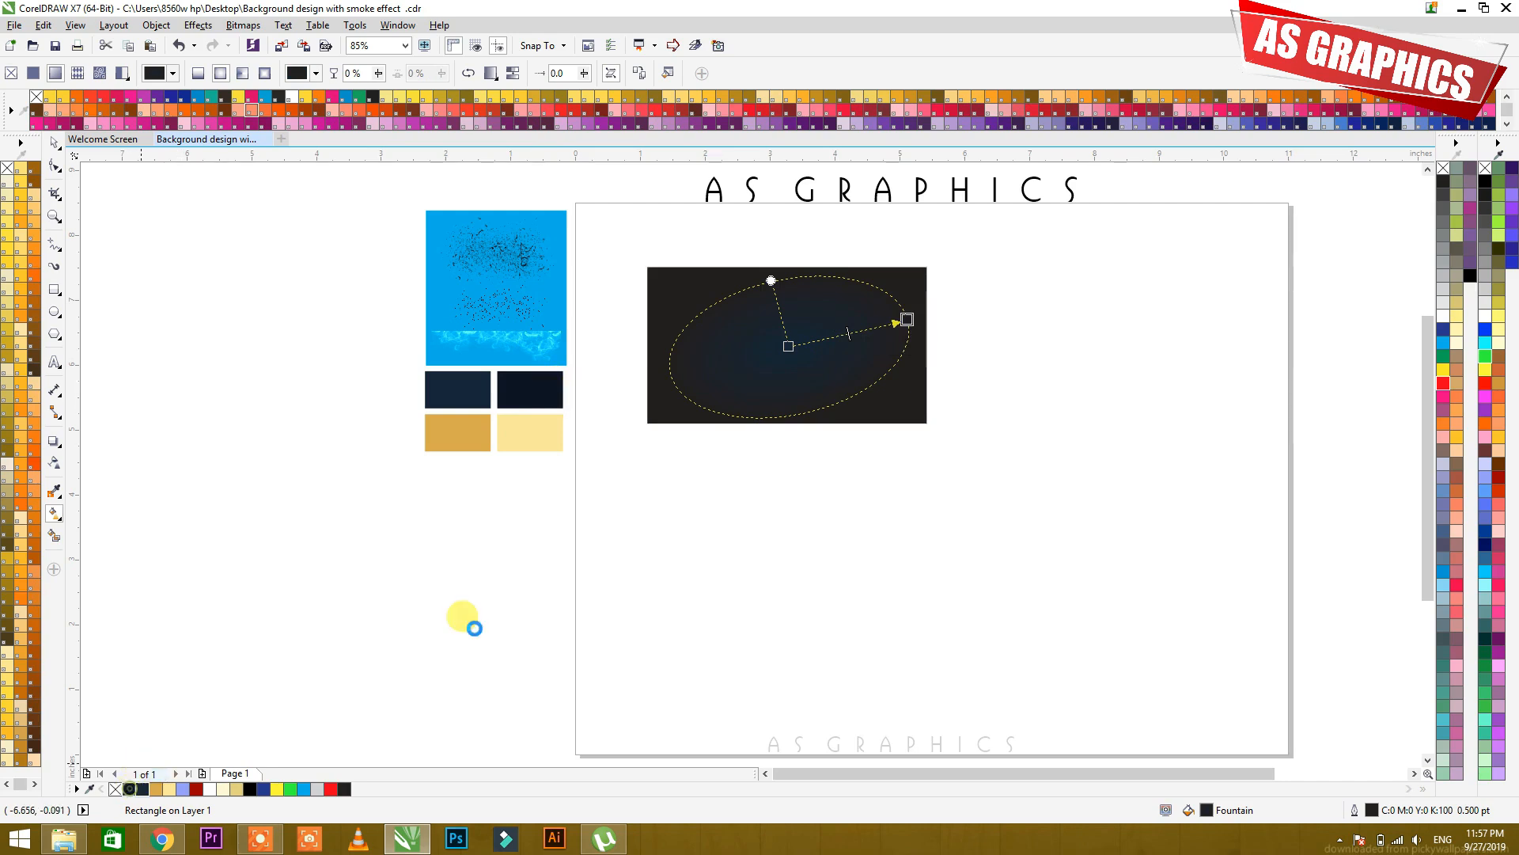
{"action": "key", "text": "space"}
{"action": "left_click", "coordinate": [961, 345]}
{"action": "key", "text": "F2"}
{"action": "left_click_drag", "start_coordinate": [377, 198], "coordinate": [1094, 535]}
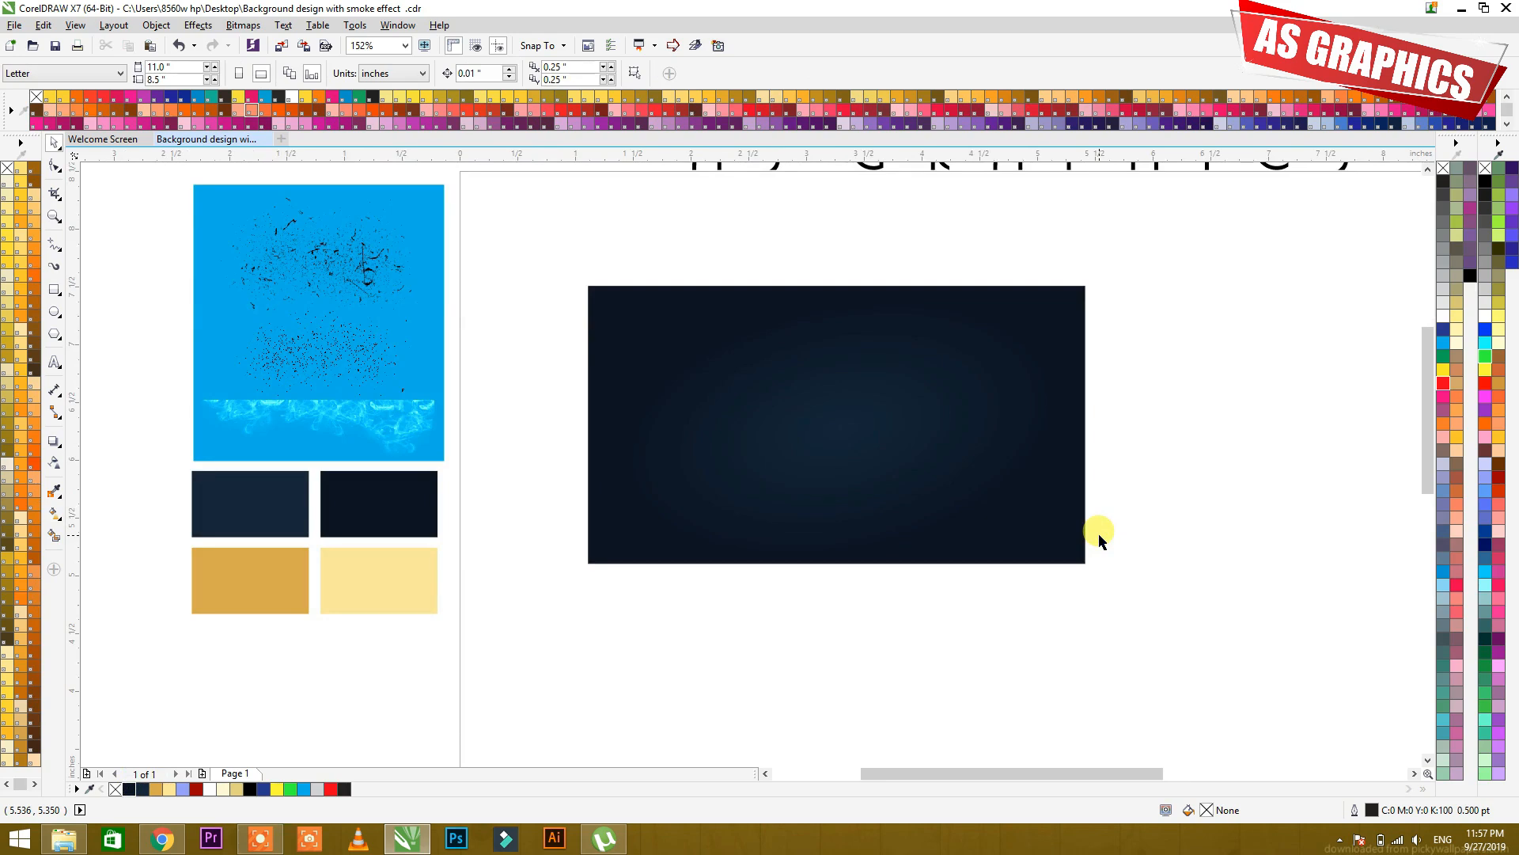
- Move the gradient-filled rectangle slightly up and to the left on the page
{"action": "left_click_drag", "start_coordinate": [942, 339], "coordinate": [877, 321]}
{"action": "left_click", "coordinate": [950, 387]}
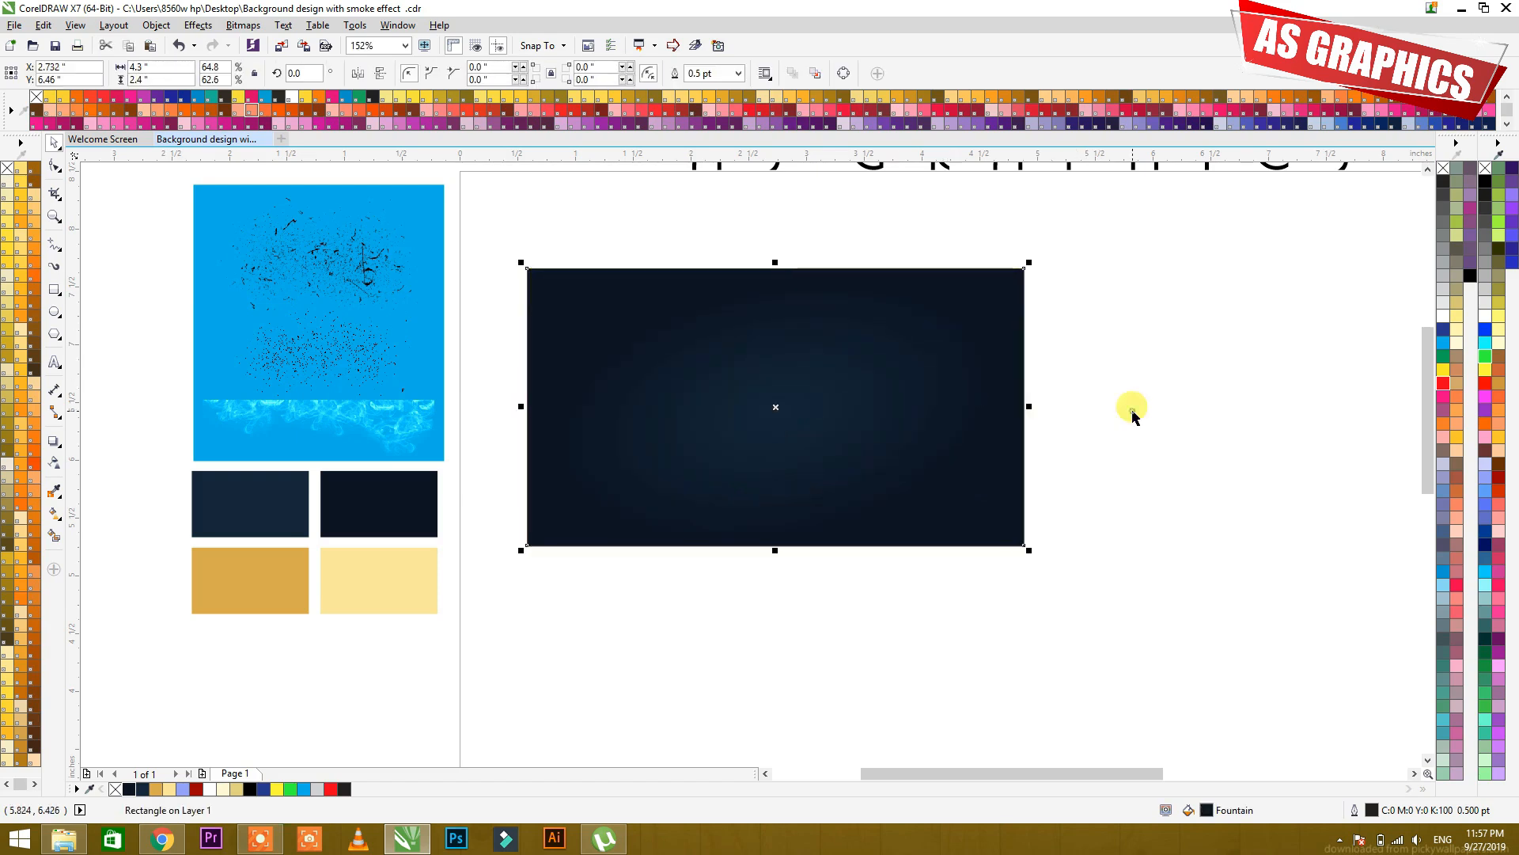
{"action": "left_click_drag", "start_coordinate": [964, 383], "coordinate": [979, 388]}
{"action": "left_click", "coordinate": [1100, 404]}
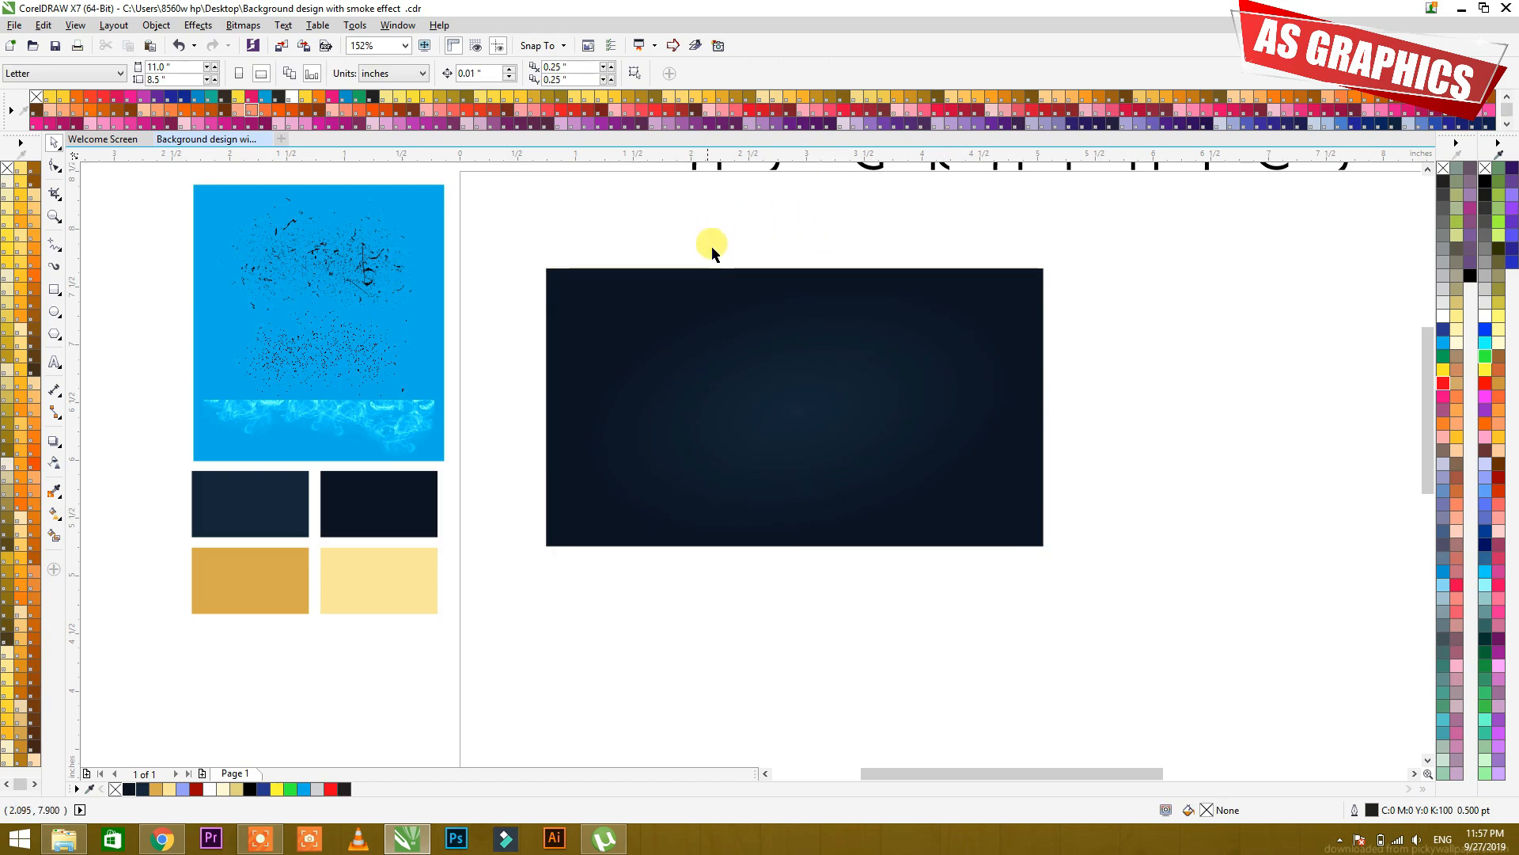
- Place the Grunge-01.png texture over the dark rectangle and enlarge it to about 4.3 by 2.6 inches
{"action": "mouse_move", "coordinate": [363, 254]}
{"action": "left_mouse_down"}
{"action": "mouse_move", "coordinate": [444, 238]}
{"action": "mouse_move", "coordinate": [788, 364]}
{"action": "mouse_move", "coordinate": [854, 419]}
{"action": "left_mouse_up"}
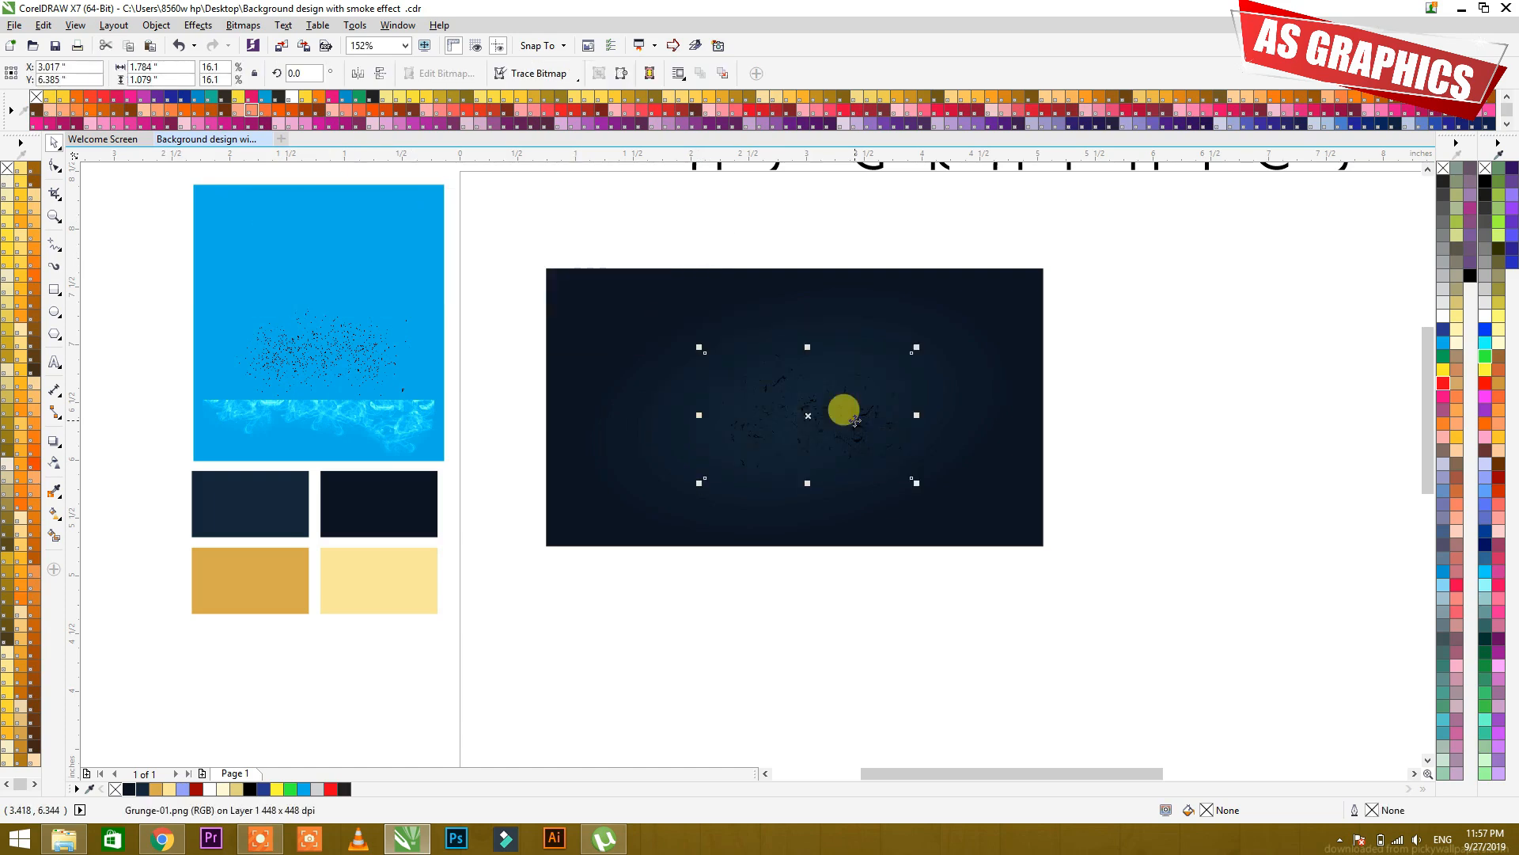
{"action": "left_click_drag", "start_coordinate": [915, 482], "coordinate": [1043, 562]}
{"action": "left_click_drag", "start_coordinate": [919, 408], "coordinate": [921, 394]}
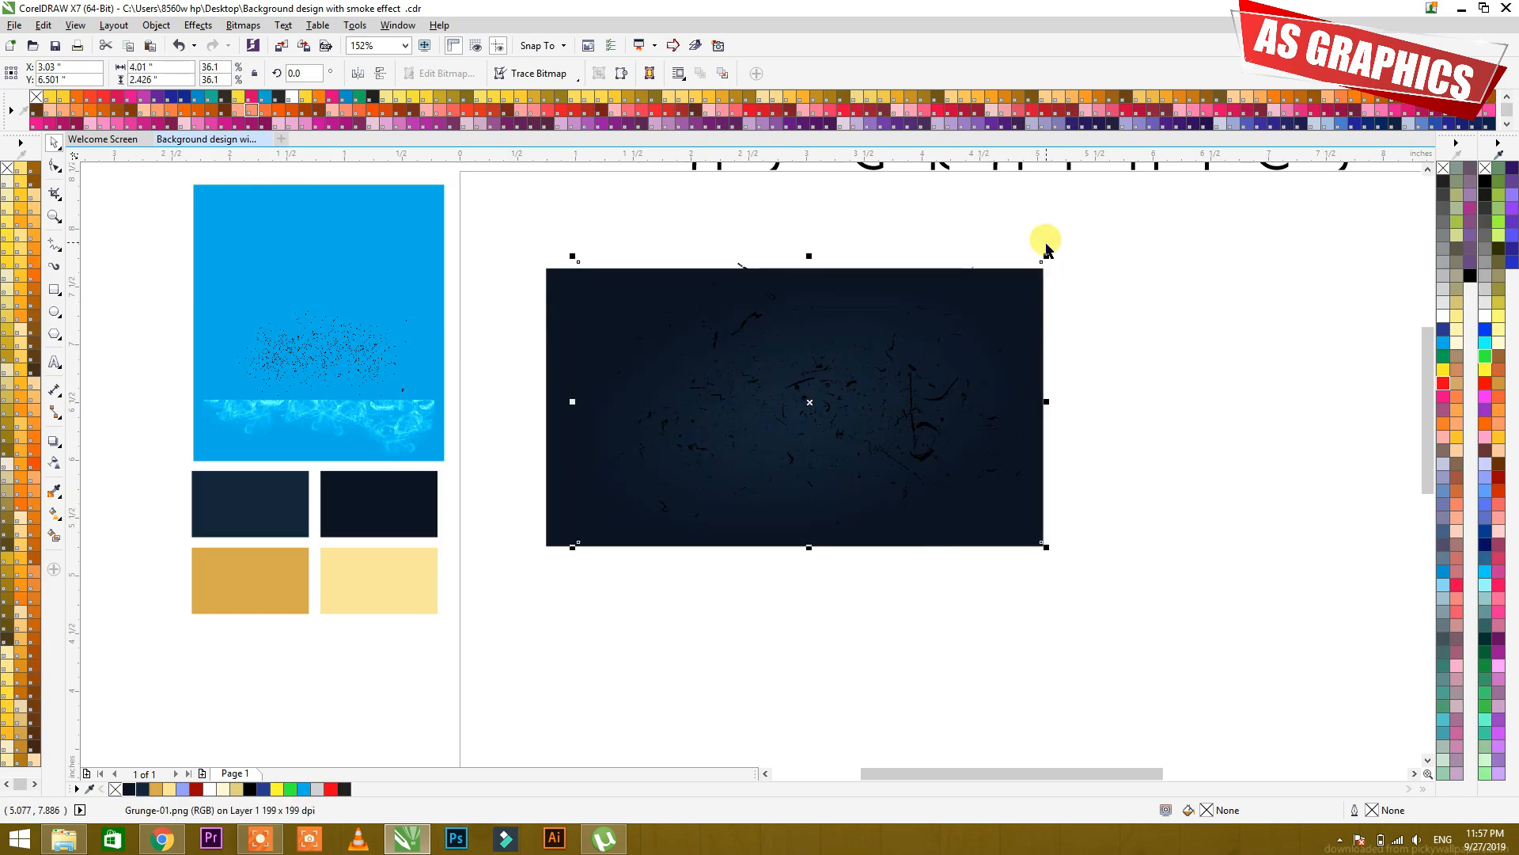
{"action": "mouse_move", "coordinate": [1047, 254]}
{"action": "left_mouse_down"}
{"action": "mouse_move", "coordinate": [1061, 231]}
{"action": "mouse_move", "coordinate": [1059, 250]}
{"action": "left_mouse_up"}
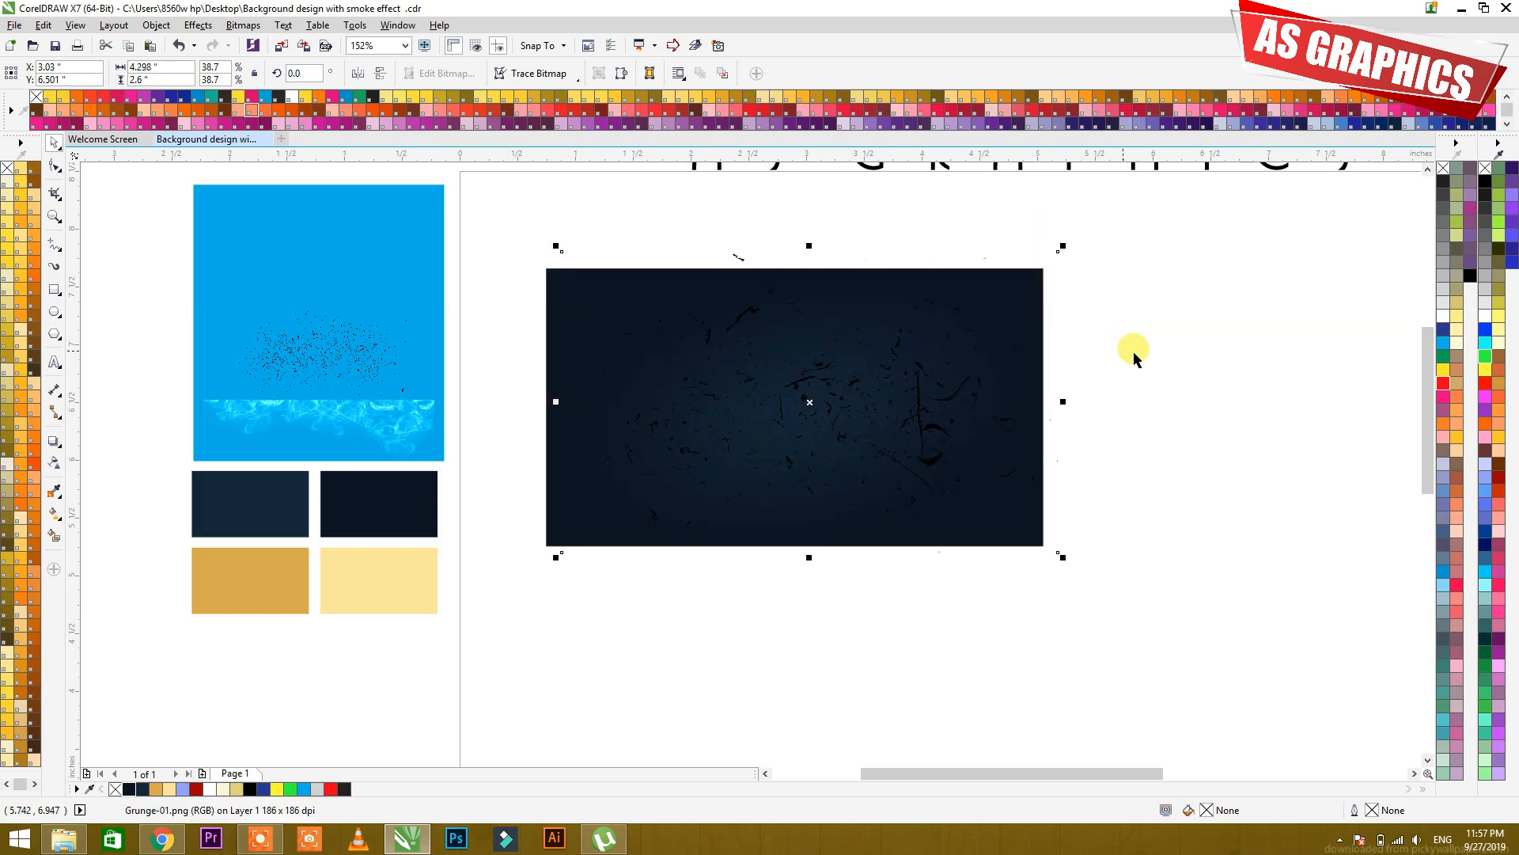
{"action": "left_click_drag", "start_coordinate": [947, 398], "coordinate": [949, 400]}
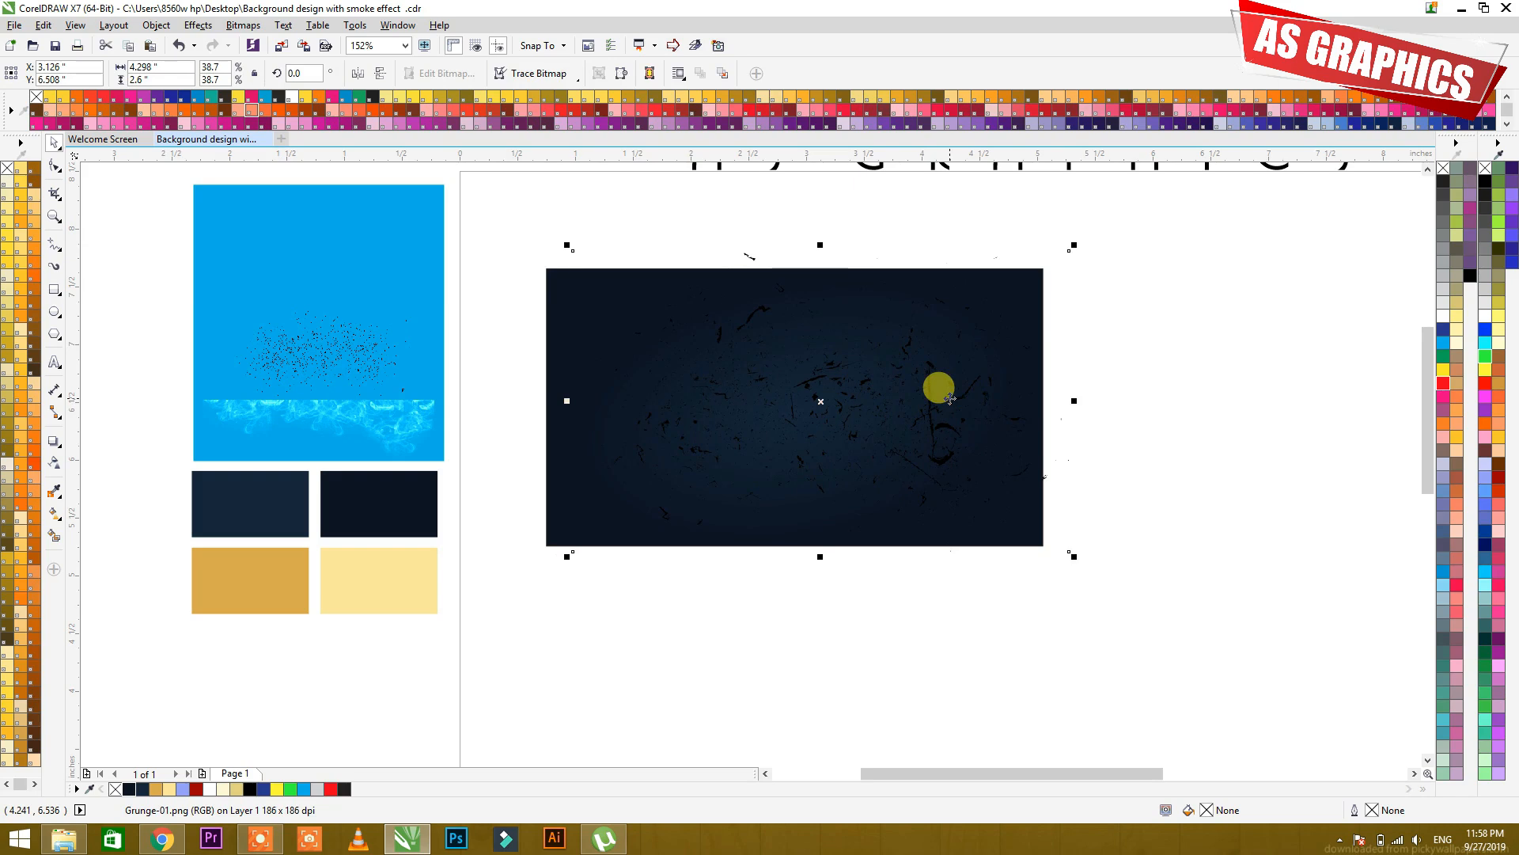
- Set the transparency merge mode of the grunge texture to Invert
{"action": "left_click", "coordinate": [59, 469]}
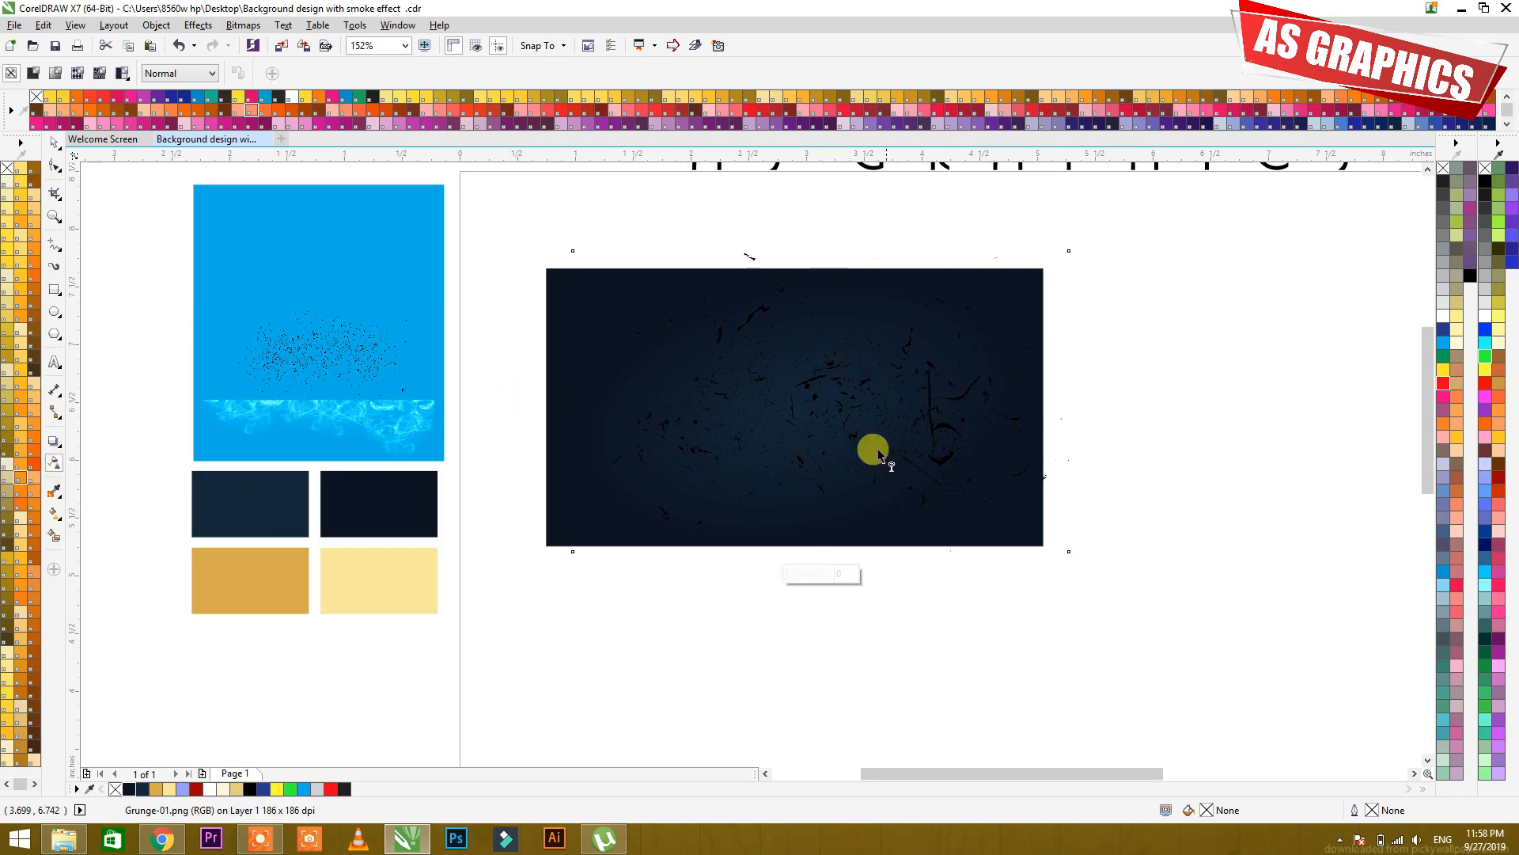
{"action": "left_click", "coordinate": [166, 76]}
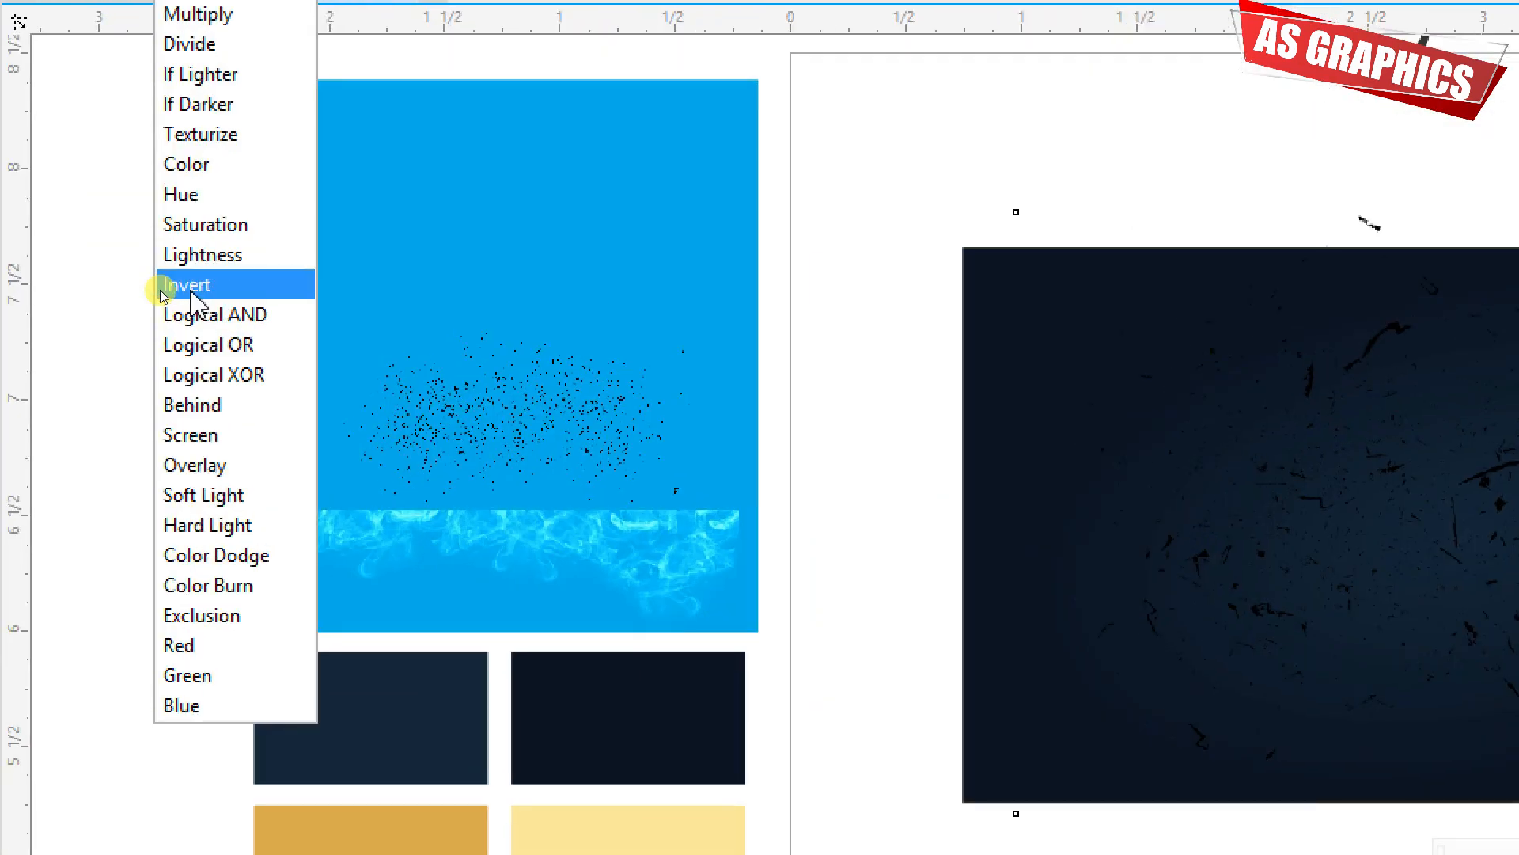
{"action": "left_click", "coordinate": [161, 289]}
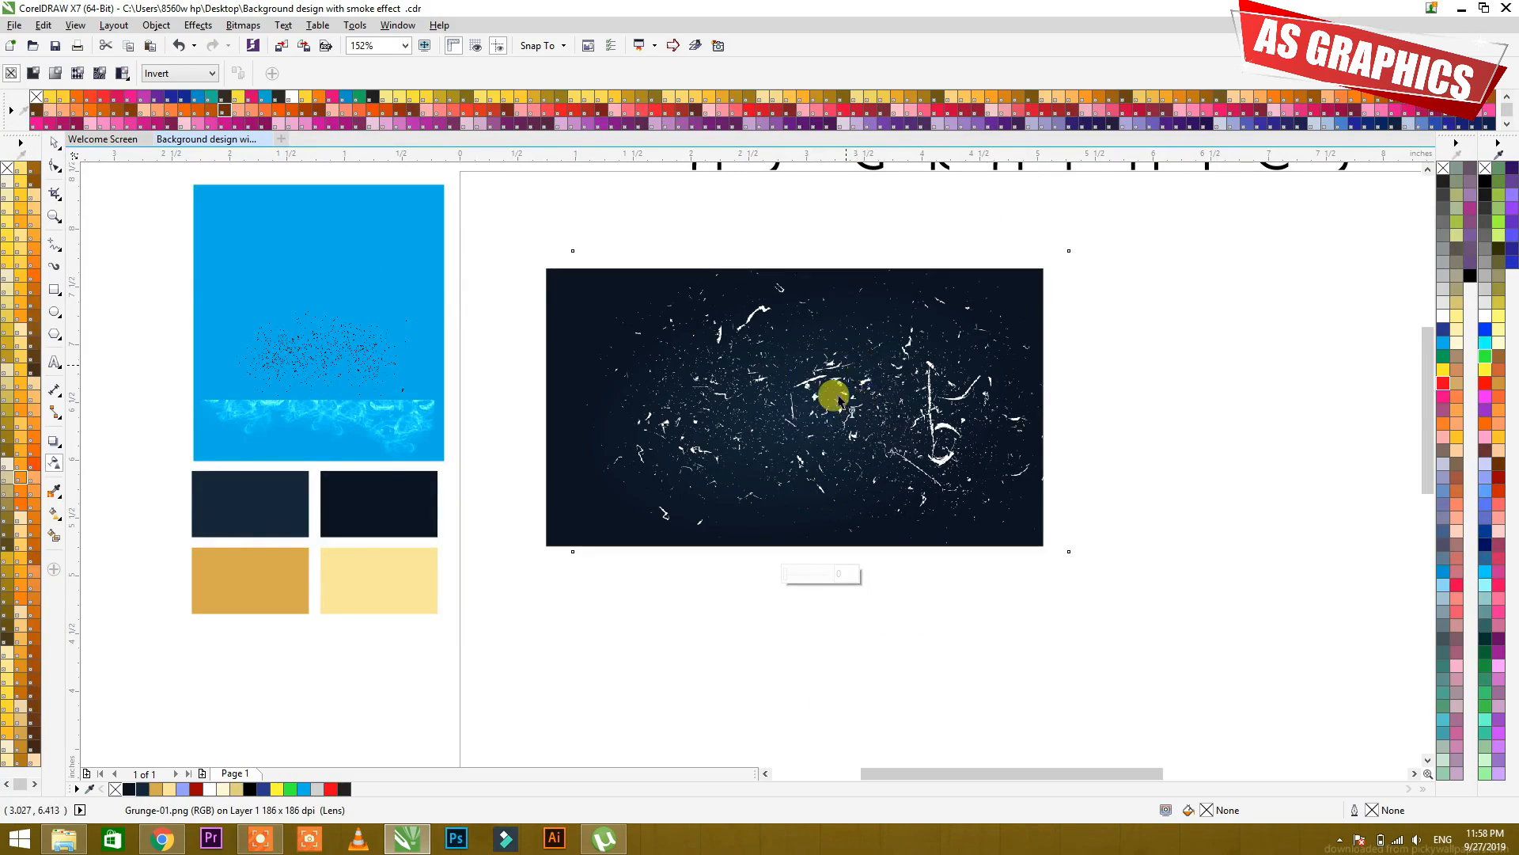
{"action": "key", "text": "F4"}
{"action": "key", "text": "F4"}
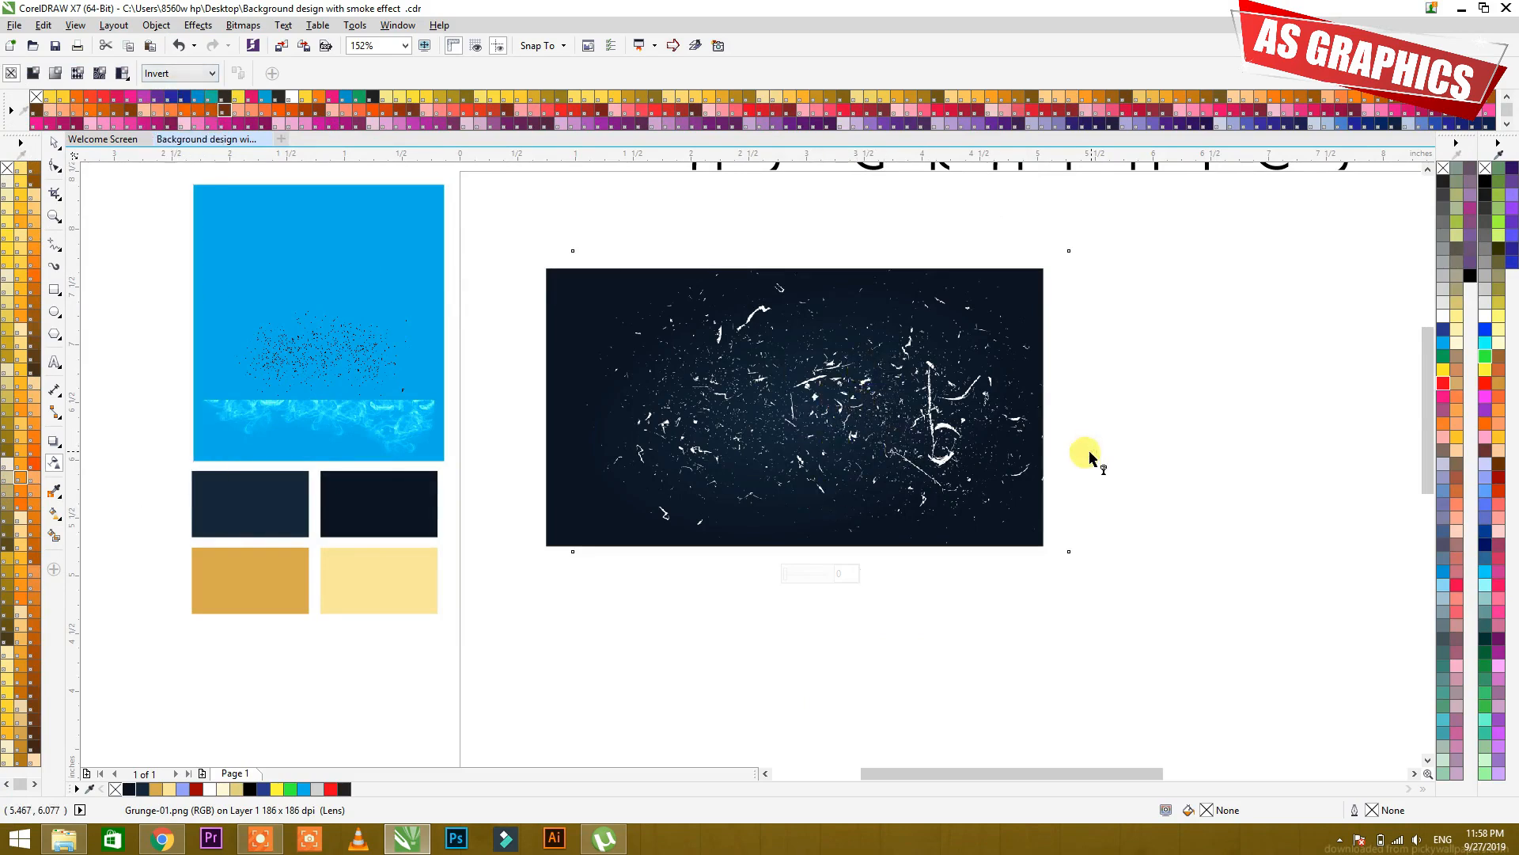
- Inspect the inverted grunge texture's detail and shift it slightly left to centre it over the rectangle
{"action": "left_click", "coordinate": [56, 144]}
{"action": "left_click", "coordinate": [780, 338]}
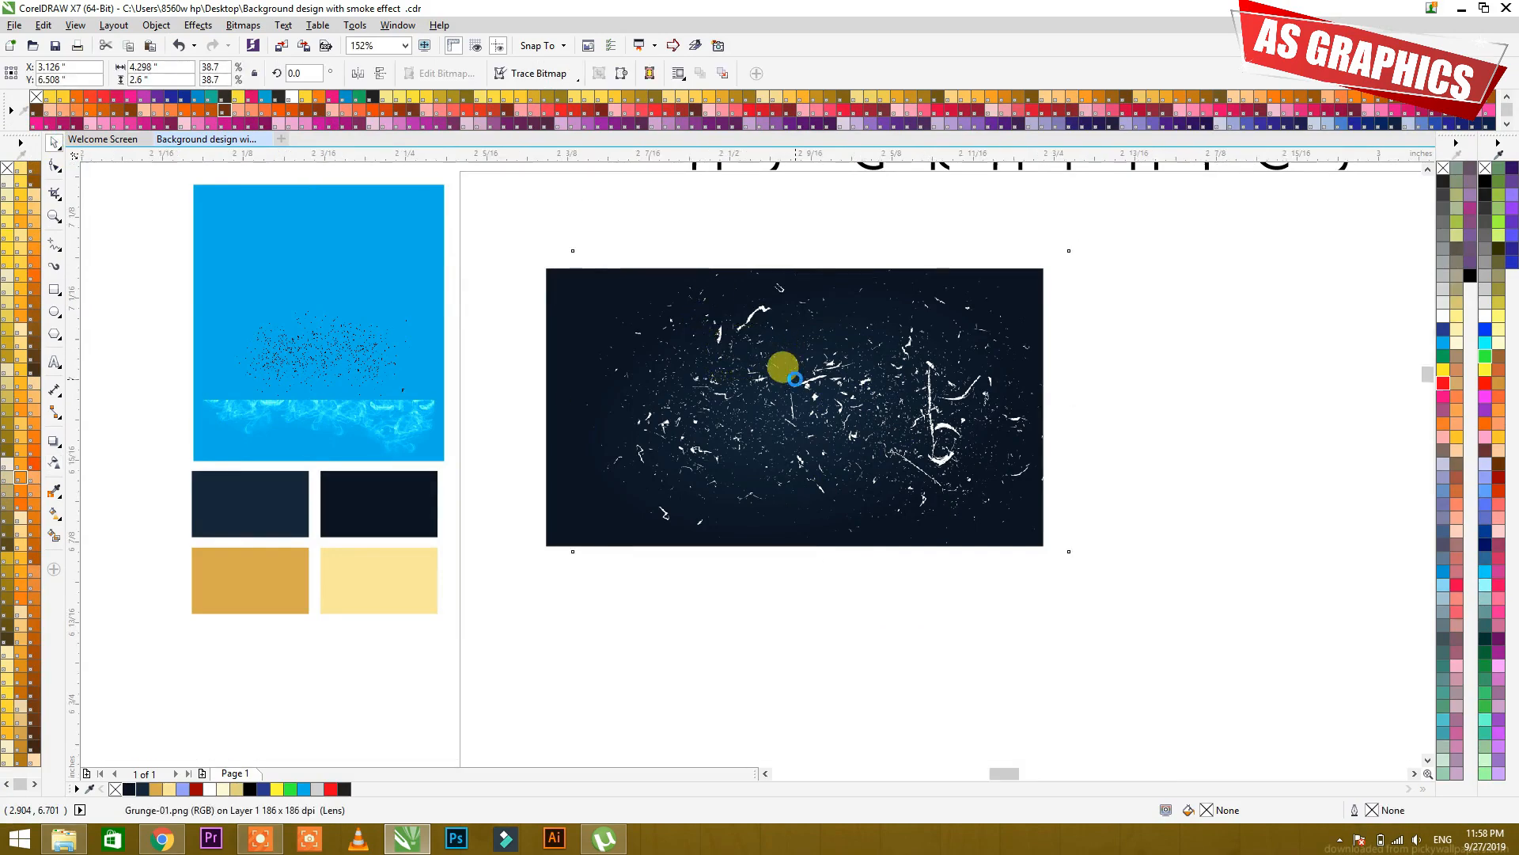
{"action": "scroll", "coordinate": [784, 366], "scroll_direction": "up", "scroll_amount": 10}
{"action": "scroll", "coordinate": [670, 329], "scroll_direction": "down", "scroll_amount": 6}
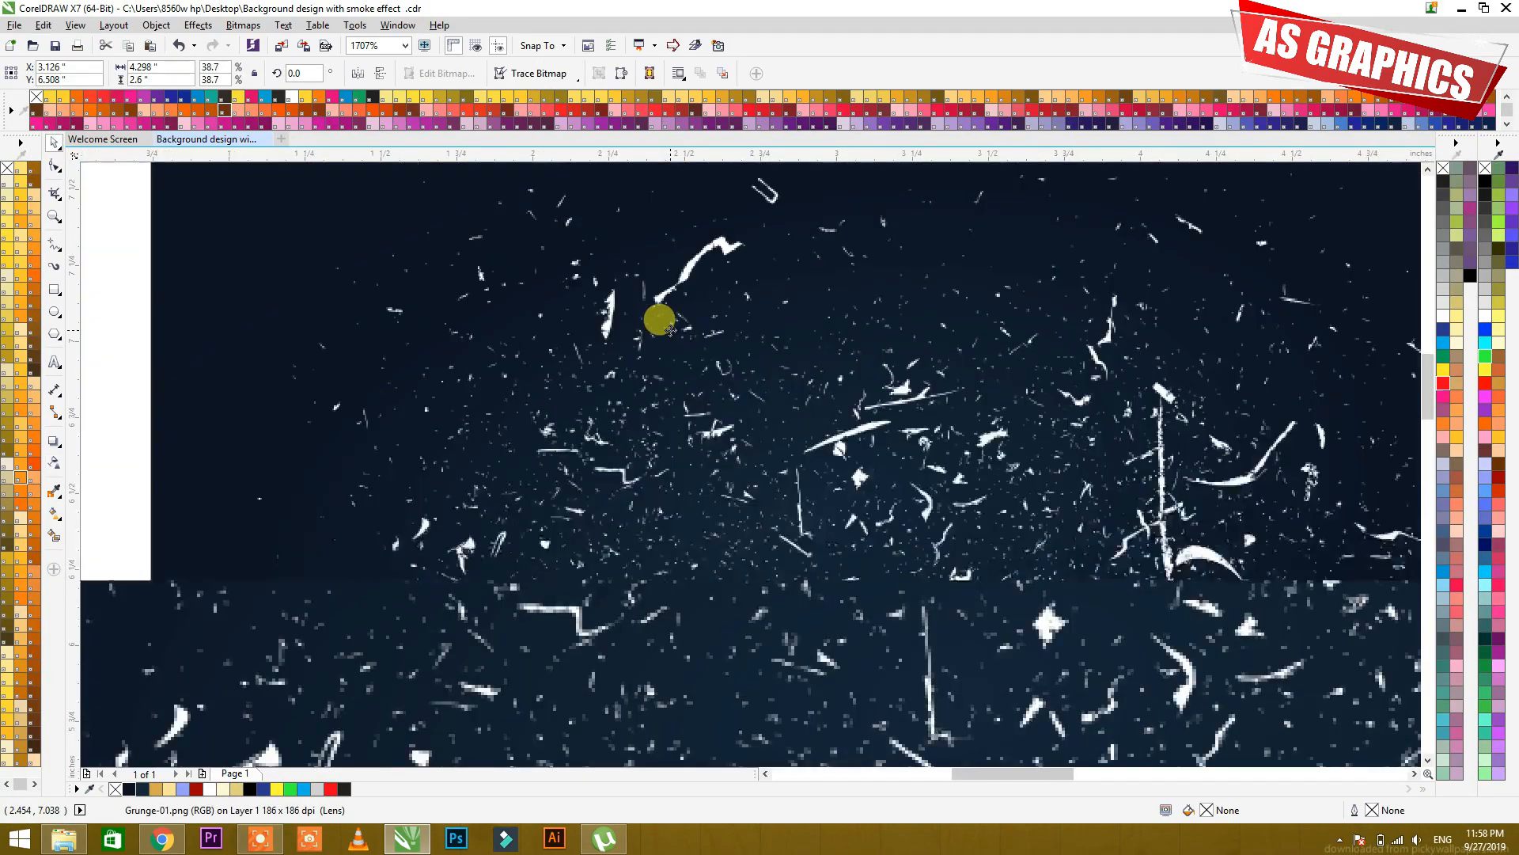
{"action": "scroll", "coordinate": [500, 351], "scroll_direction": "down", "scroll_amount": 2}
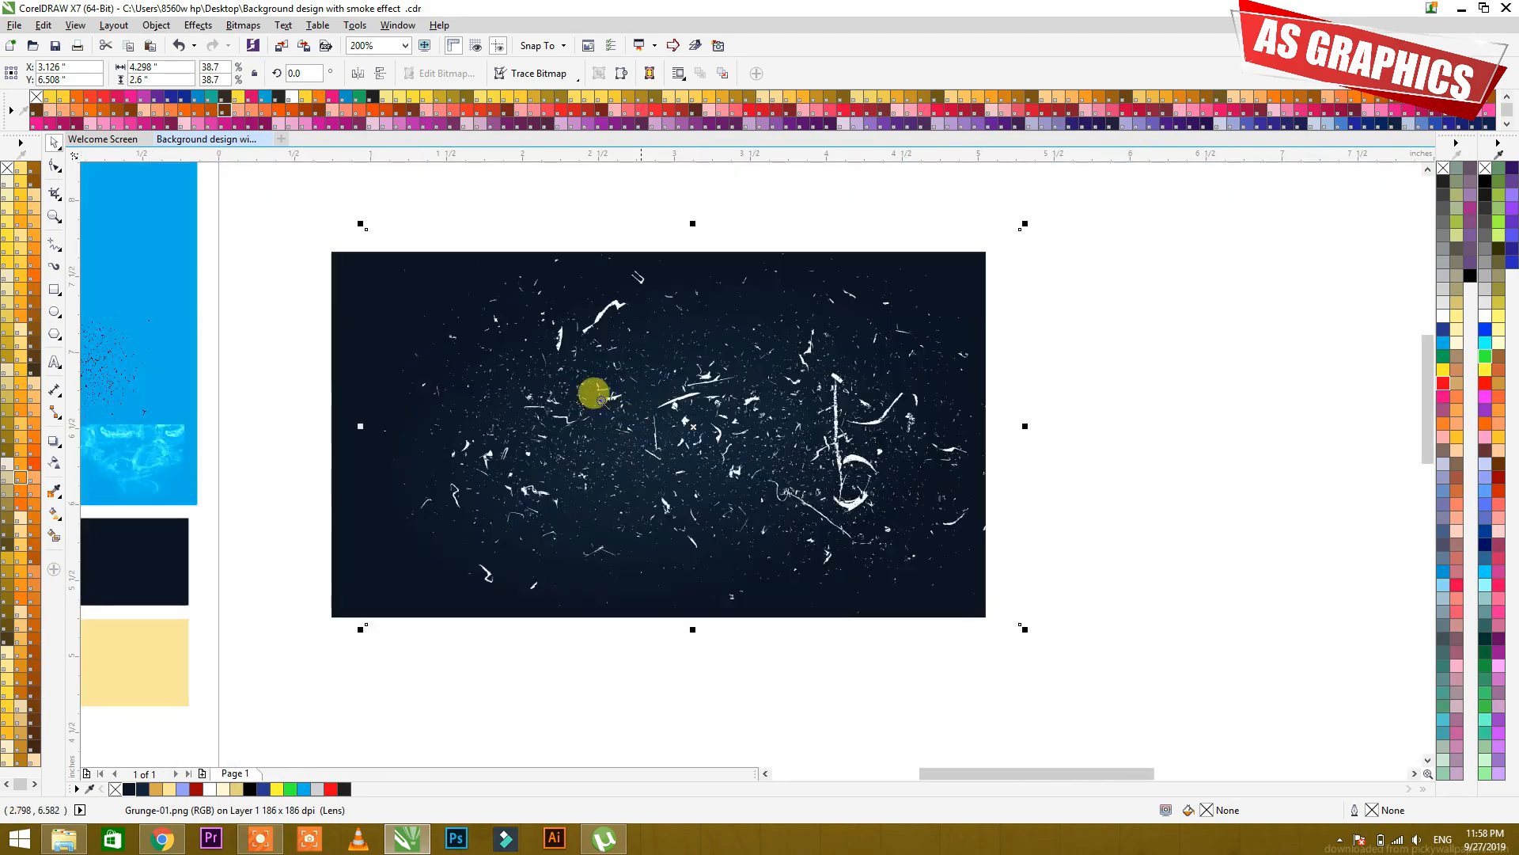
{"action": "left_click_drag", "start_coordinate": [366, 256], "coordinate": [1040, 635]}
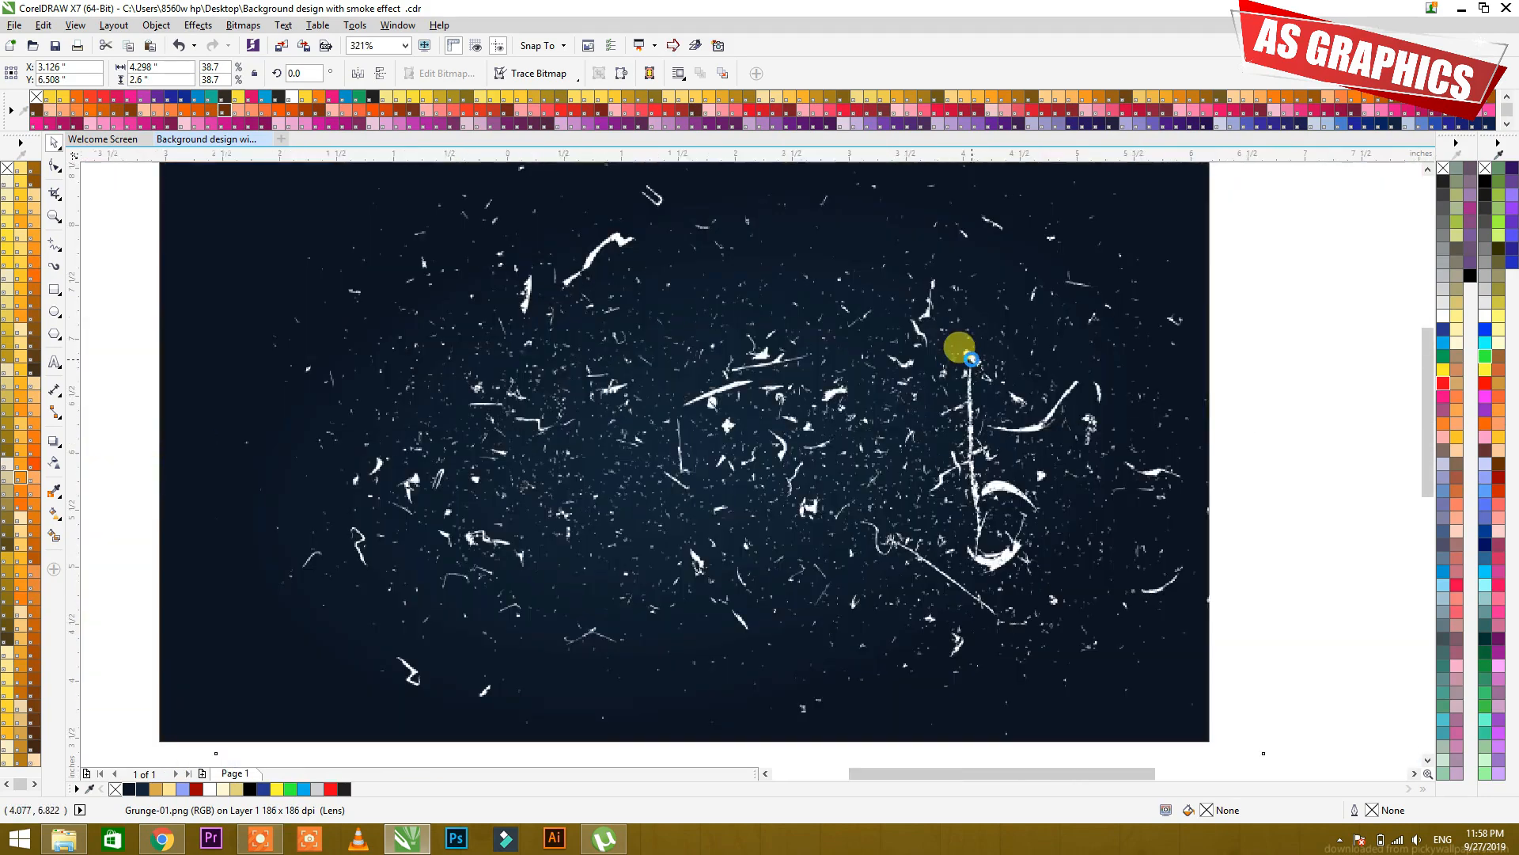
{"action": "scroll", "coordinate": [967, 355], "scroll_direction": "down", "scroll_amount": 2}
{"action": "left_click", "coordinate": [1217, 396]}
{"action": "mouse_move", "coordinate": [904, 422]}
{"action": "left_mouse_down"}
{"action": "mouse_move", "coordinate": [865, 421]}
{"action": "mouse_move", "coordinate": [877, 426]}
{"action": "left_mouse_up"}
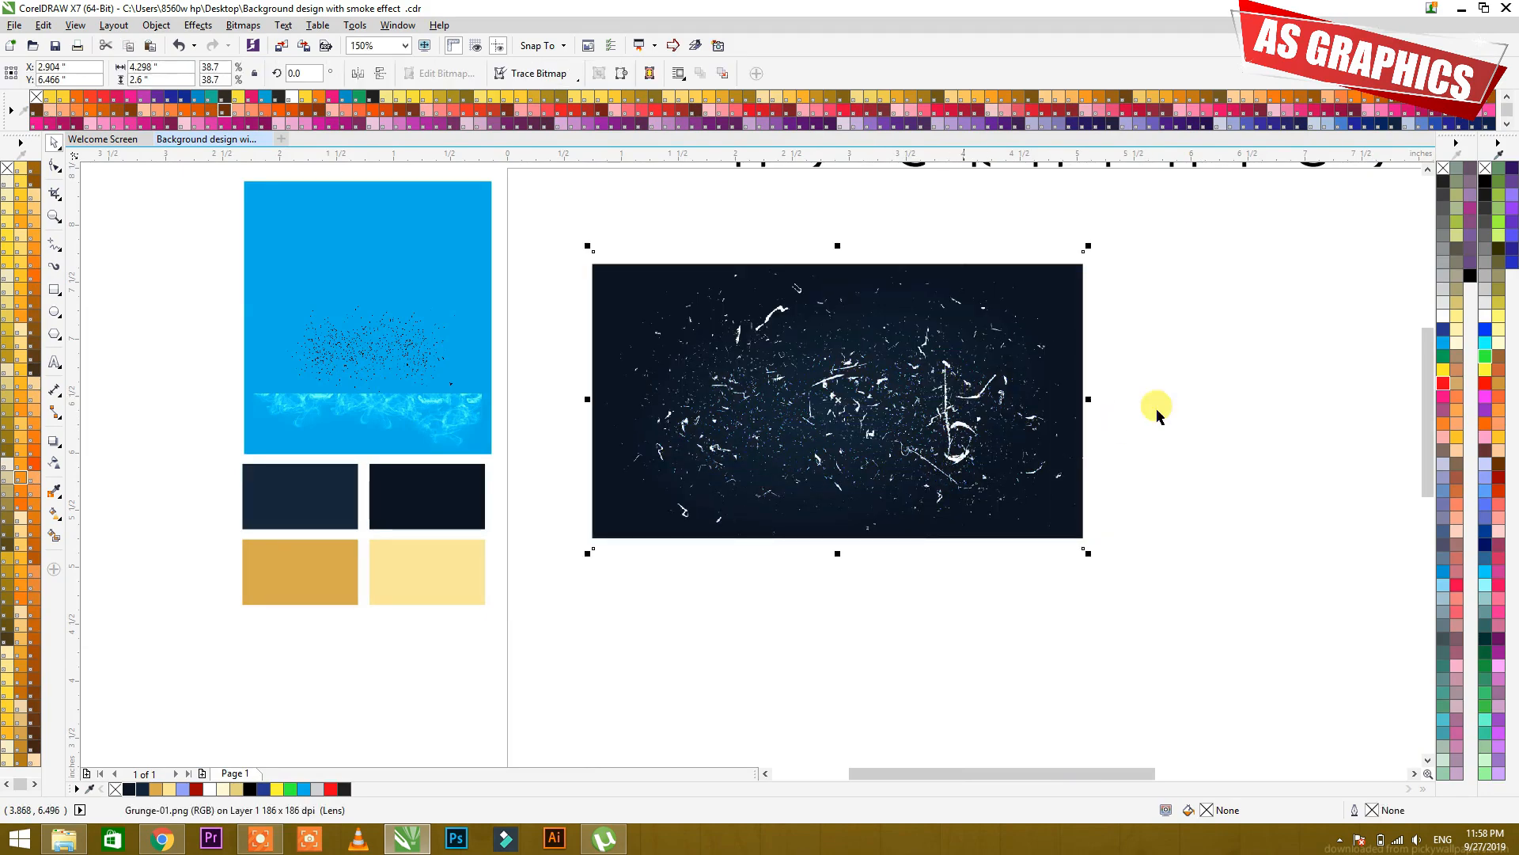
{"action": "left_click", "coordinate": [1157, 416]}
- Increase the grunge texture's transparency to fade its white marks into the dark background
{"action": "left_click", "coordinate": [980, 398]}
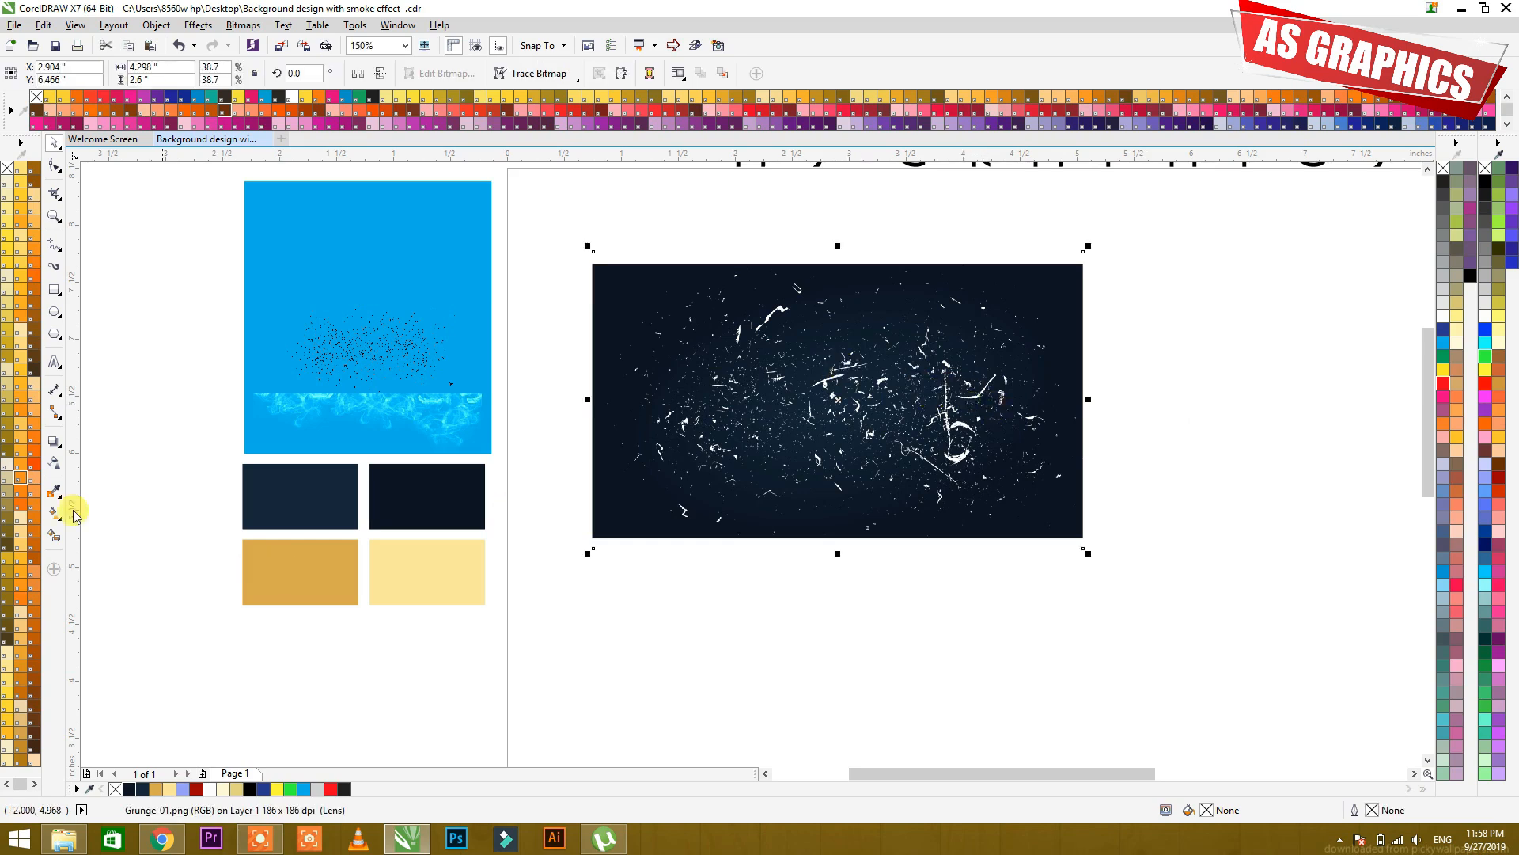
{"action": "left_click", "coordinate": [53, 467]}
{"action": "left_click_drag", "start_coordinate": [817, 573], "coordinate": [832, 572]}
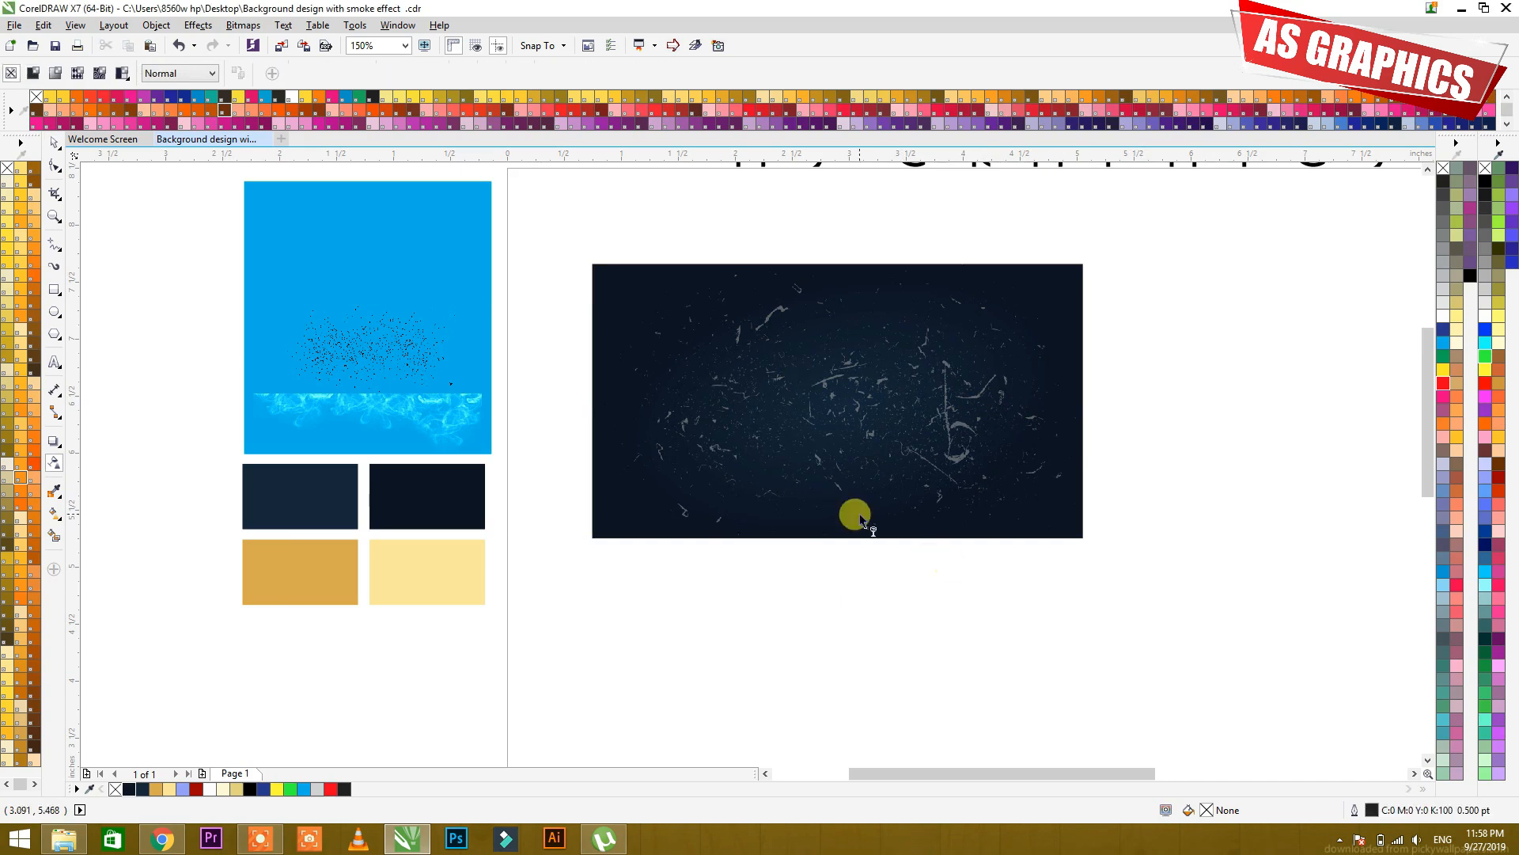
{"action": "key", "text": "space"}
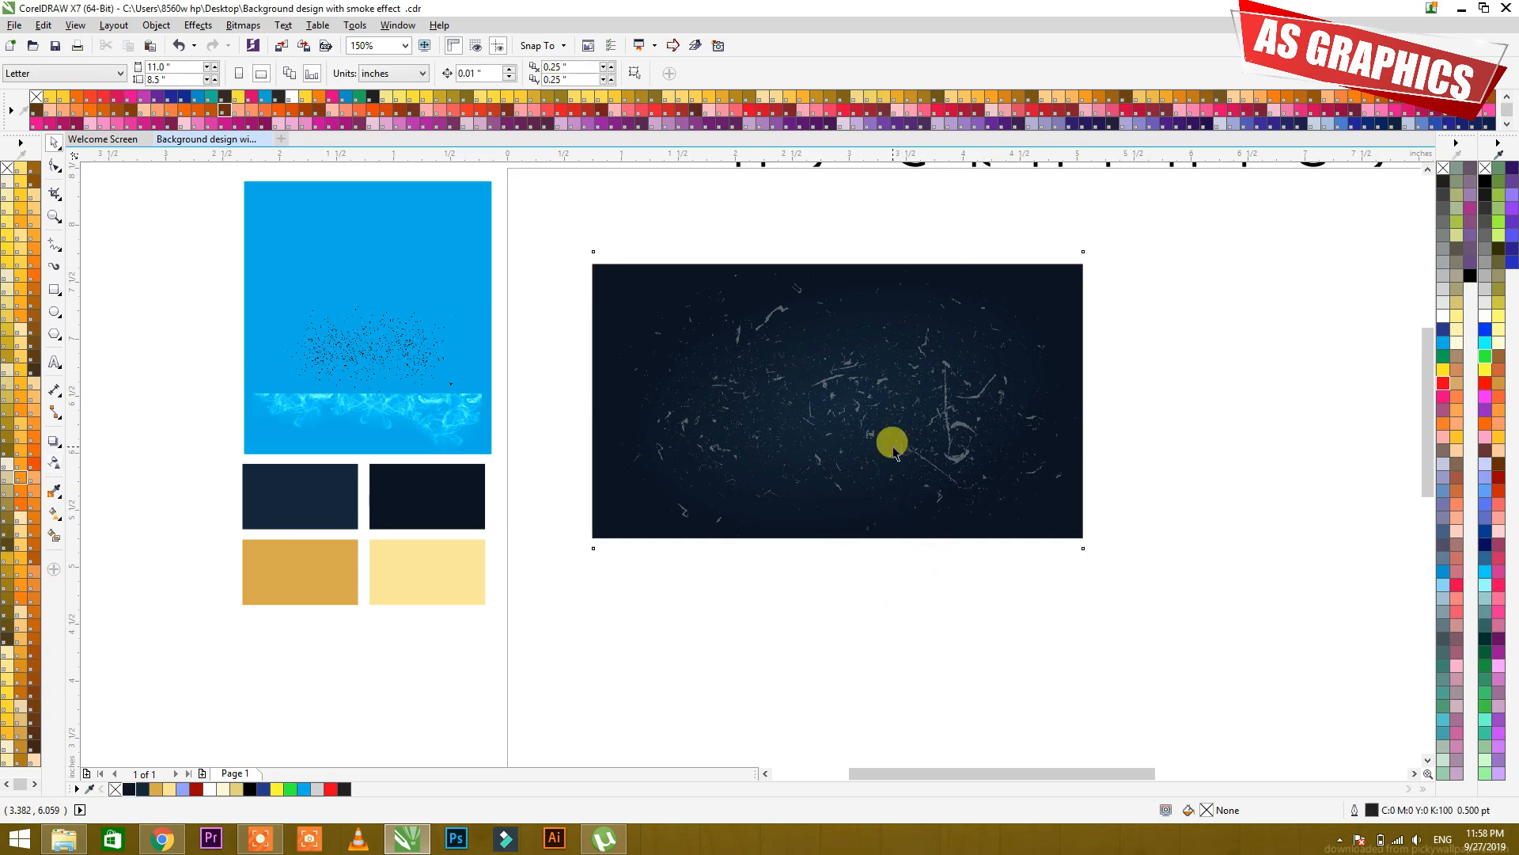
- Replace the large grunge texture's uniform transparency with a linear gradient transparency that fades its marks out toward the left of the dark rectangle
{"action": "left_click", "coordinate": [894, 449]}
{"action": "left_click", "coordinate": [995, 603]}
{"action": "left_click", "coordinate": [894, 408]}
{"action": "left_click", "coordinate": [1110, 395]}
{"action": "left_click", "coordinate": [954, 416]}
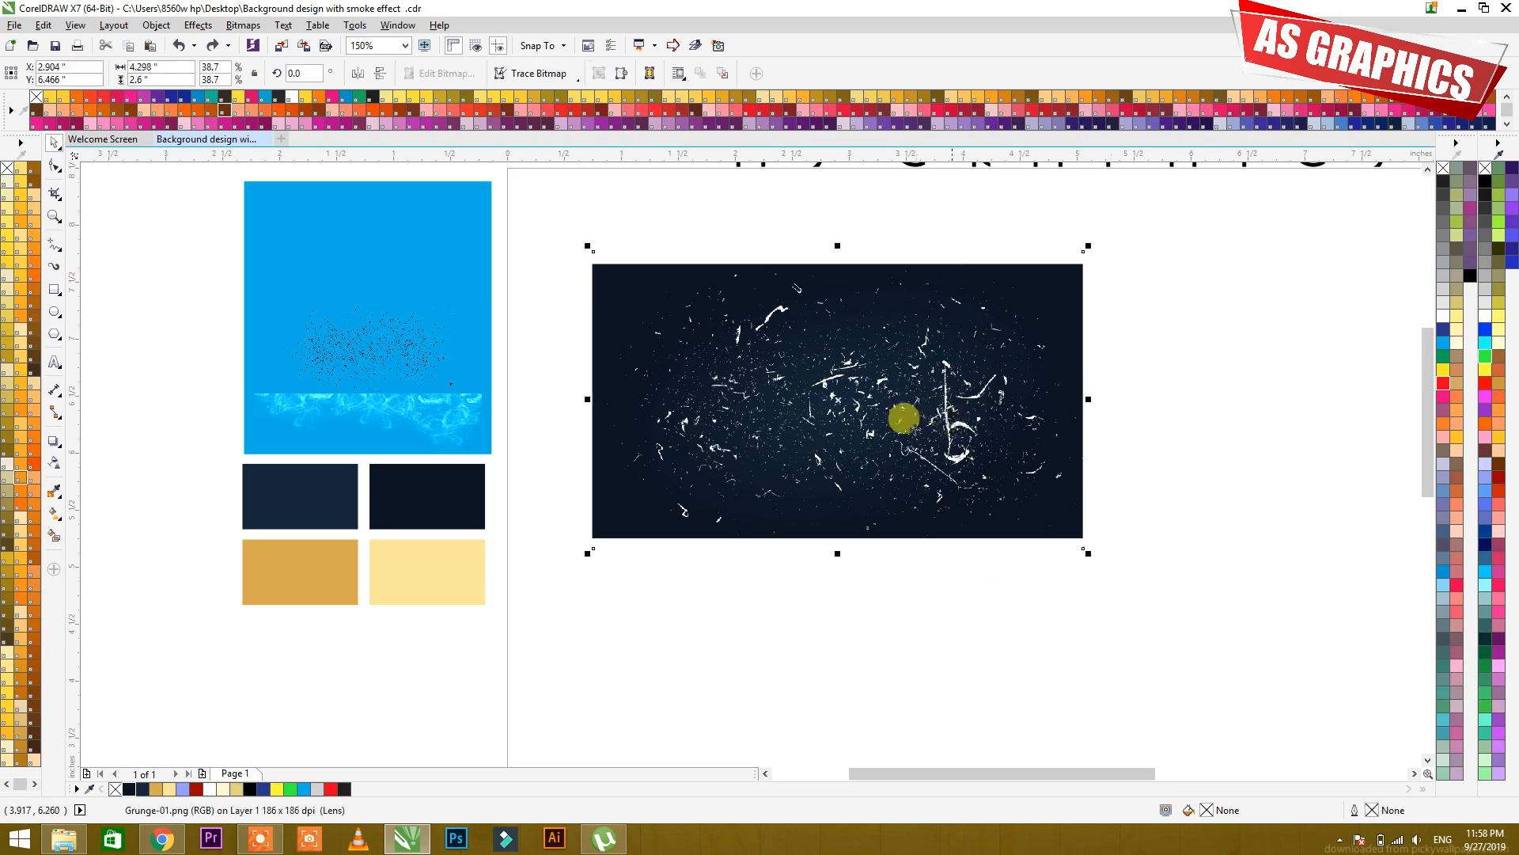
{"action": "left_click", "coordinate": [54, 467]}
{"action": "left_click_drag", "start_coordinate": [1206, 219], "coordinate": [748, 428]}
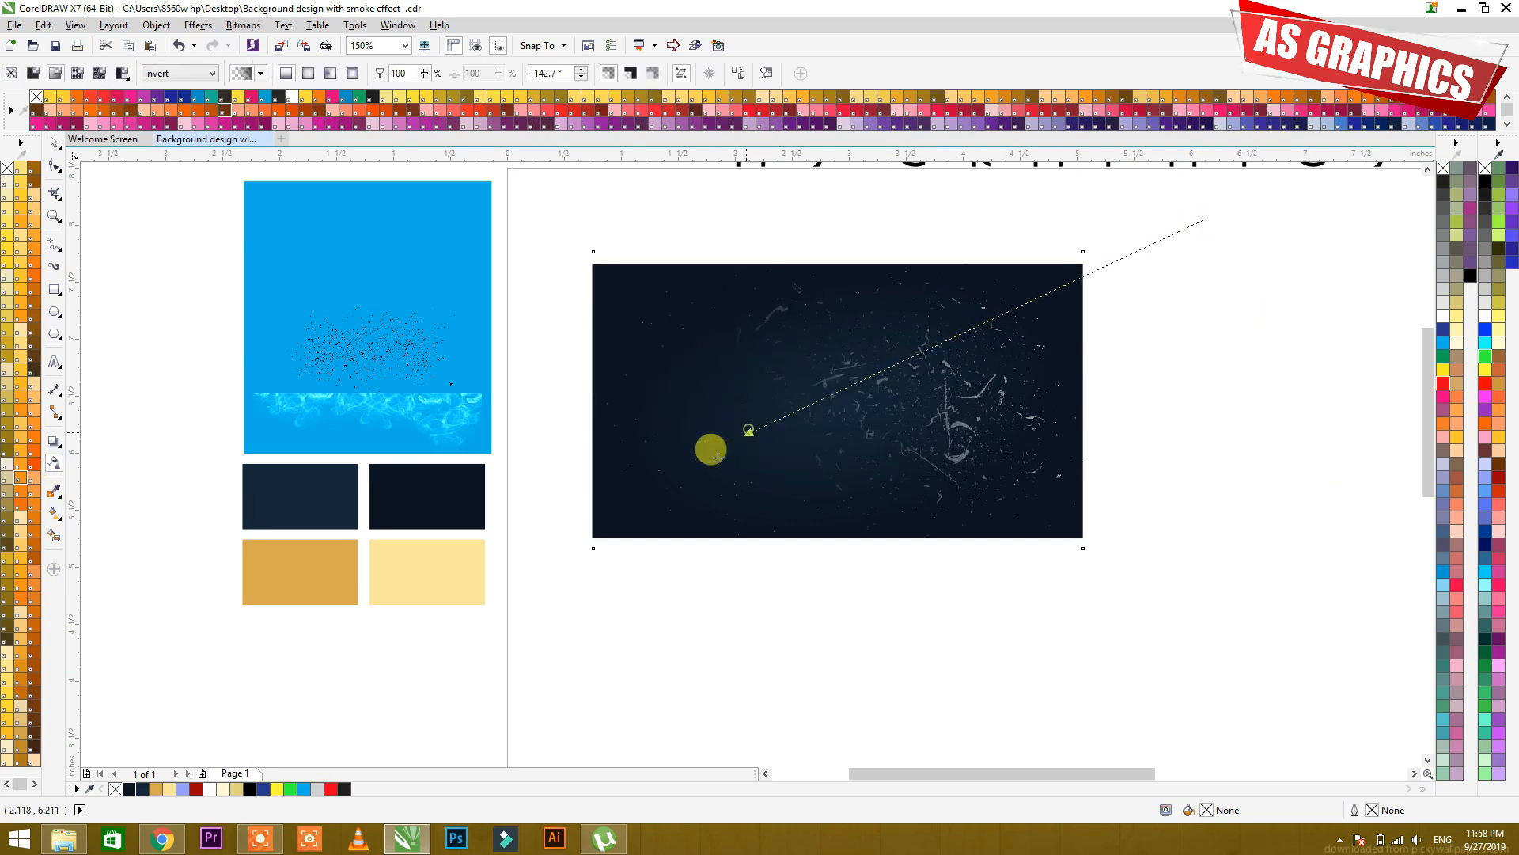
{"action": "left_click_drag", "start_coordinate": [1207, 217], "coordinate": [1144, 232]}
{"action": "left_click_drag", "start_coordinate": [714, 460], "coordinate": [726, 417]}
{"action": "key", "text": "space"}
{"action": "left_click", "coordinate": [1298, 334]}
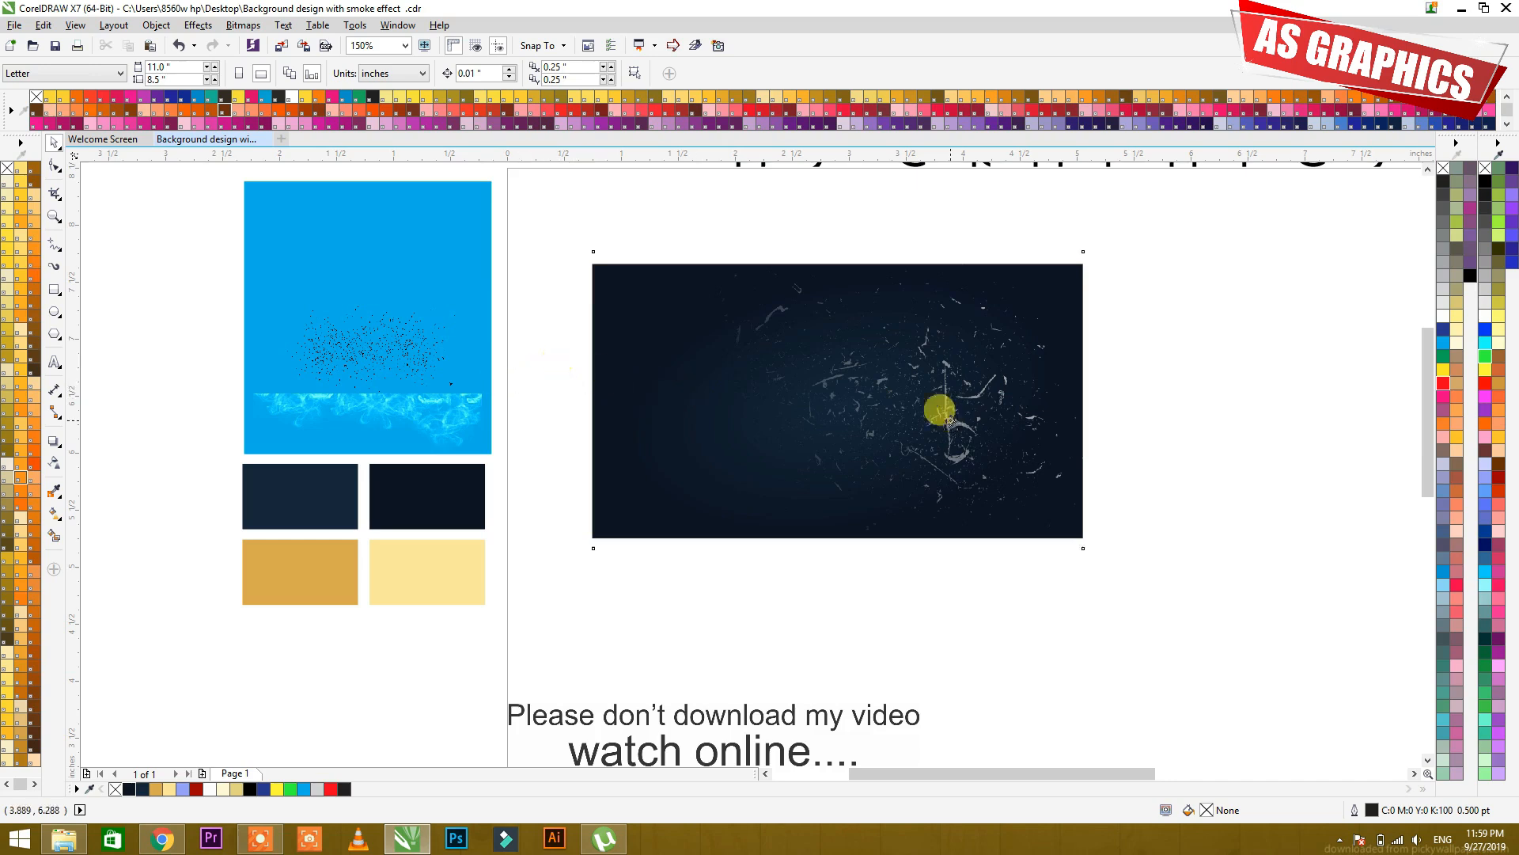
- Extend the grunge texture's gradient transparency well beyond the dark rectangle's right edge to soften its remaining marks
{"action": "key", "text": "space"}
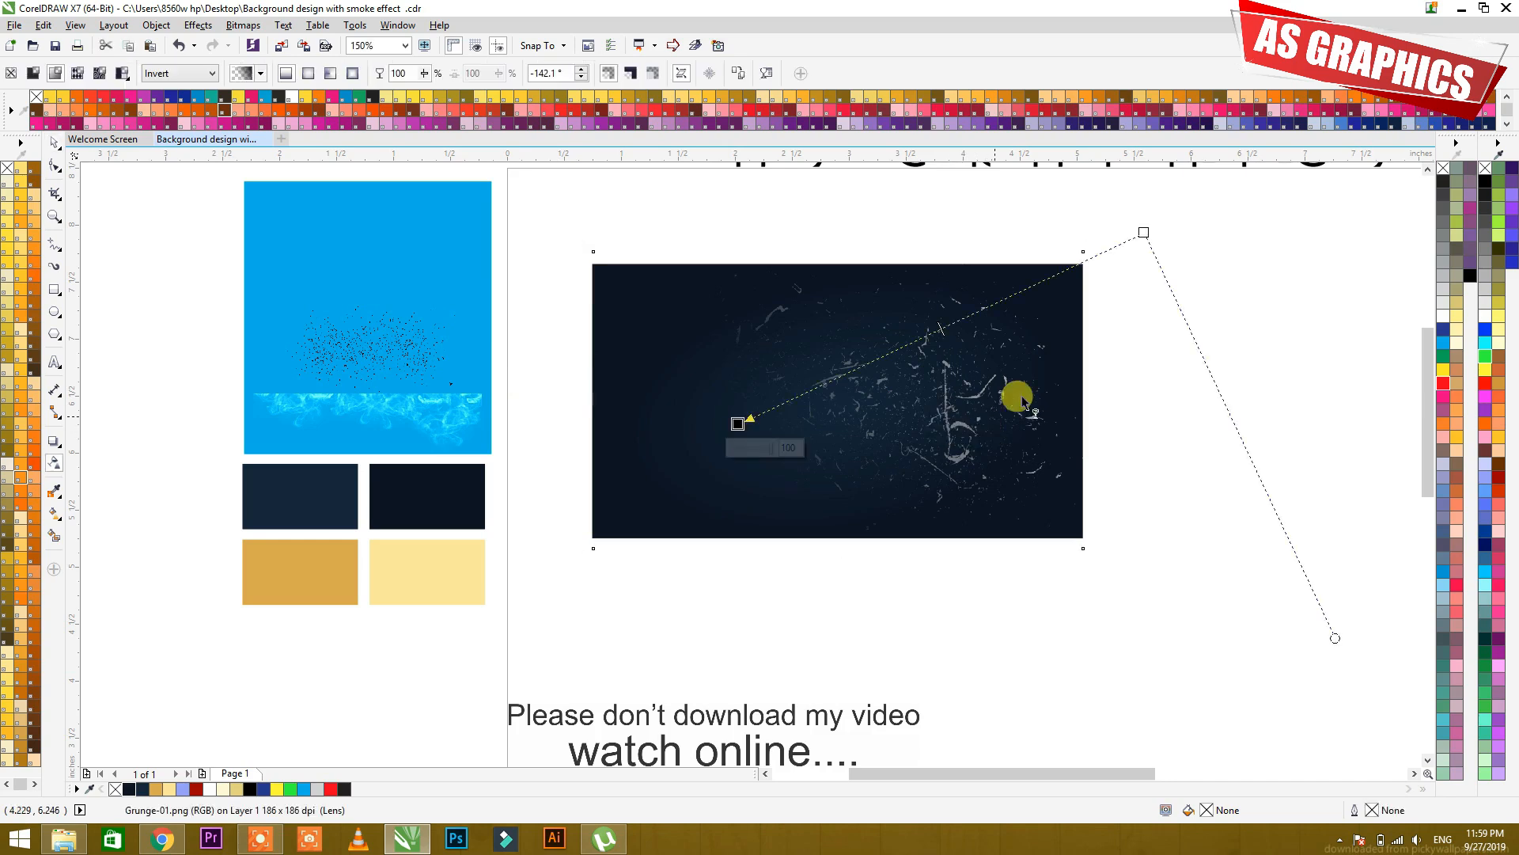
{"action": "left_click_drag", "start_coordinate": [1166, 236], "coordinate": [1324, 251]}
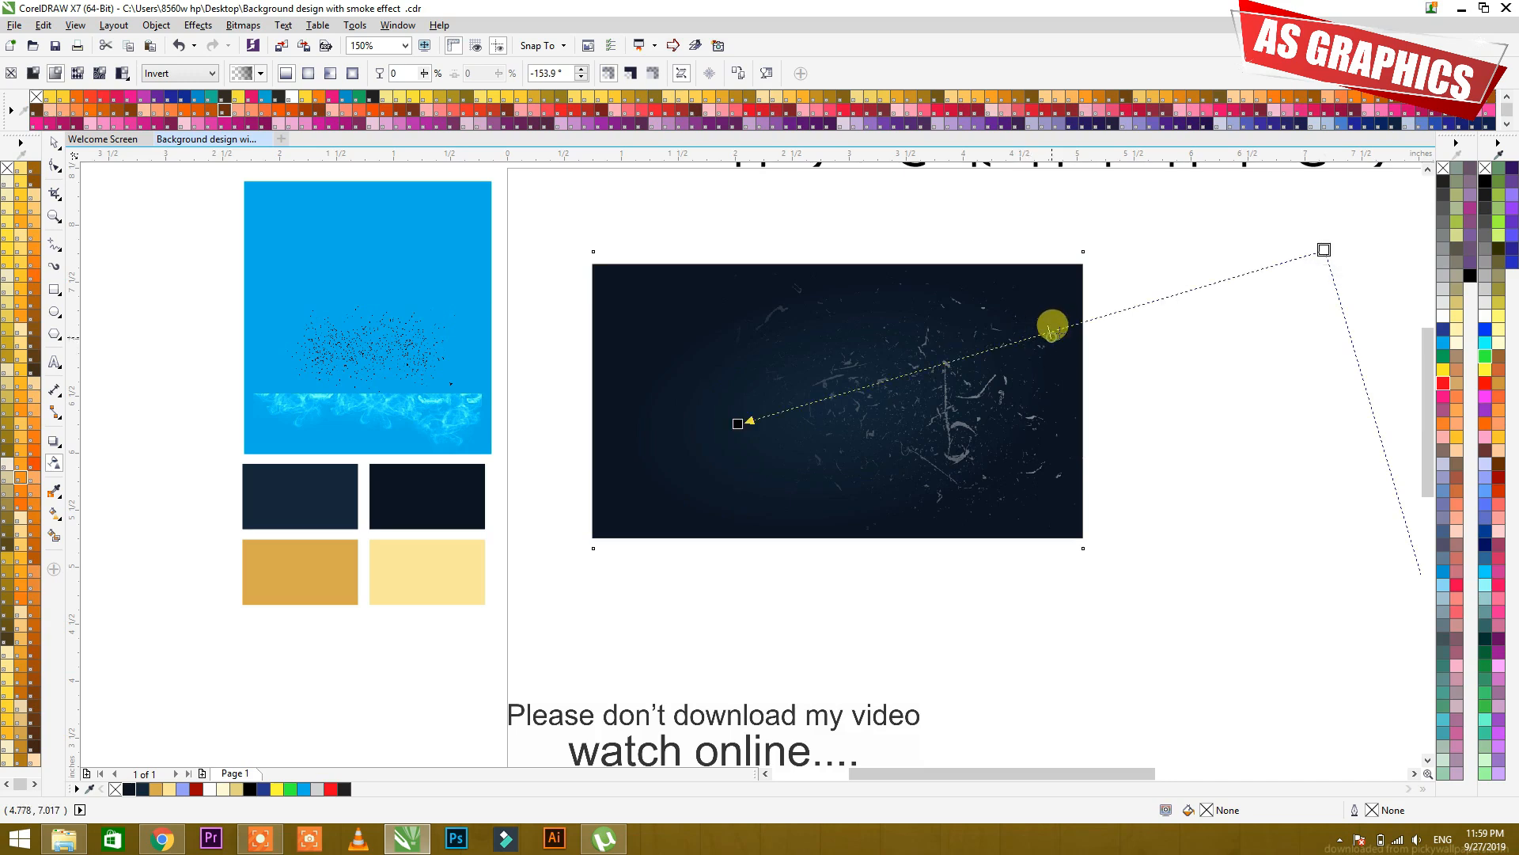
{"action": "key", "text": "space"}
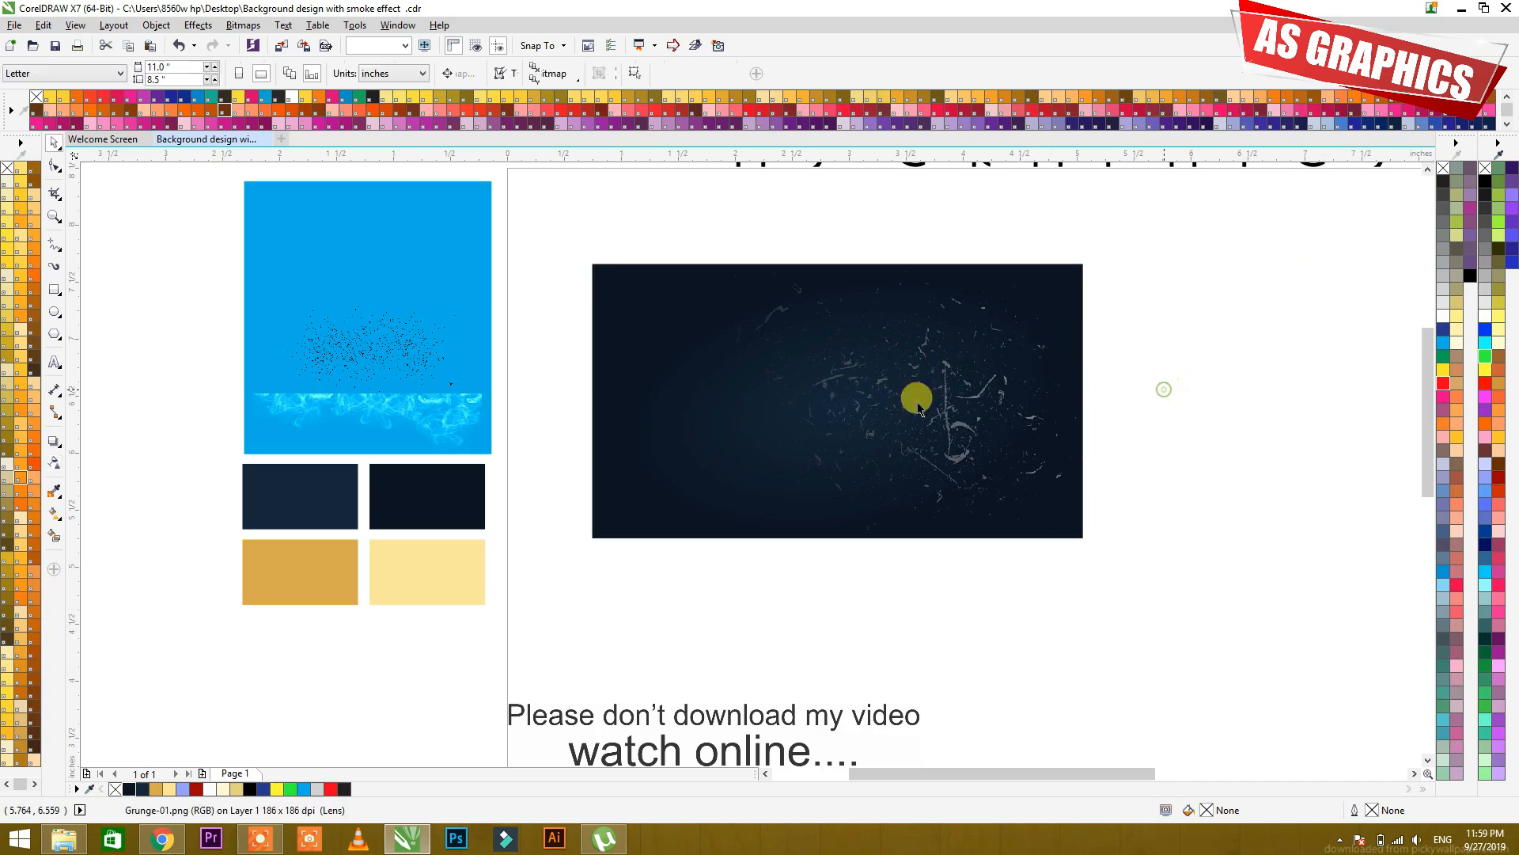
{"action": "key", "text": "space"}
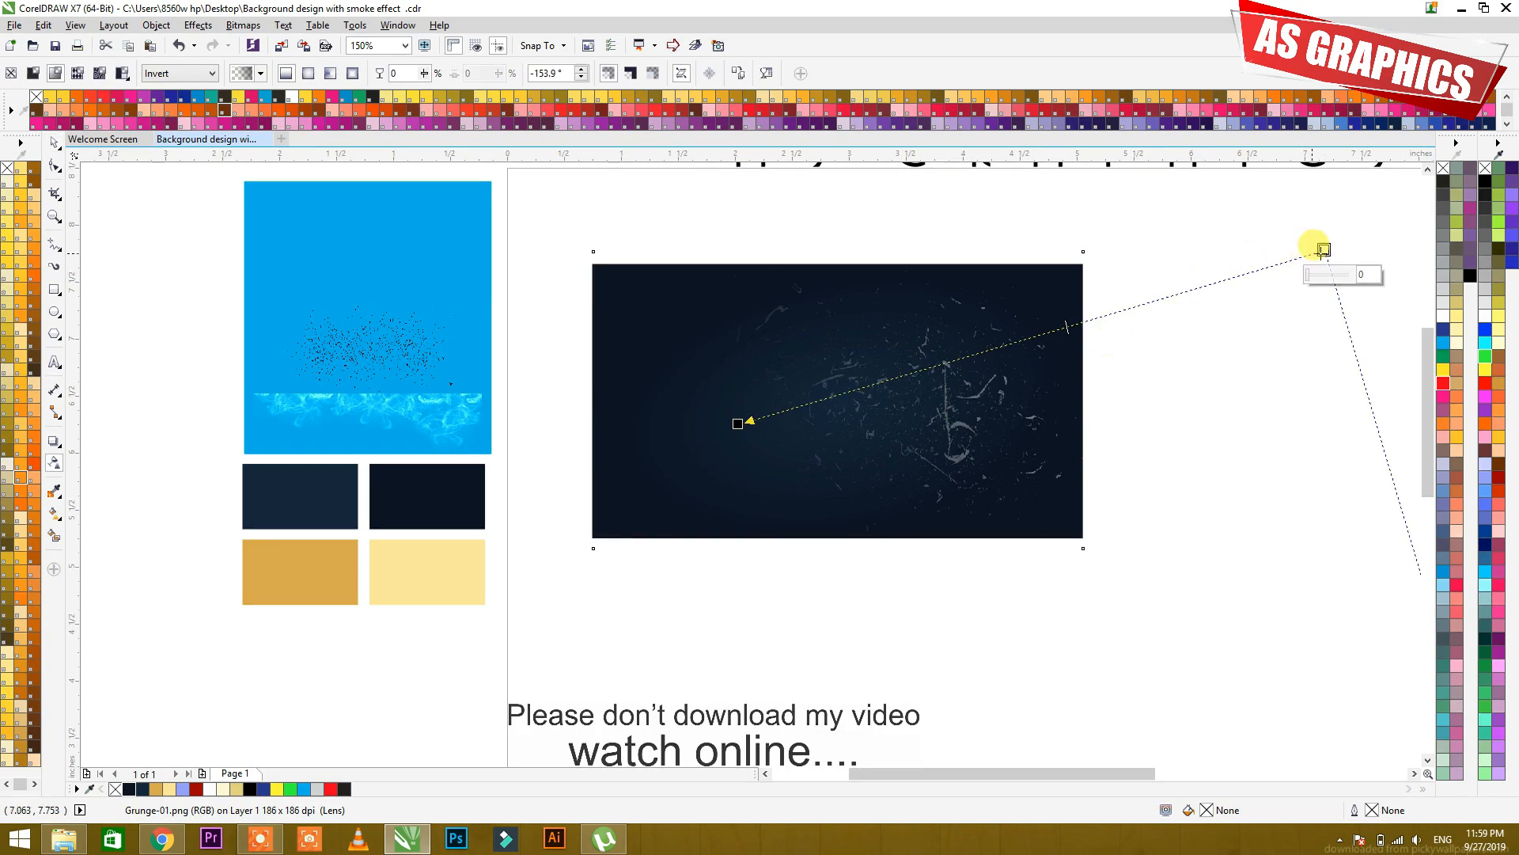
{"action": "left_click", "coordinate": [1187, 367]}
{"action": "key", "text": "space"}
{"action": "left_click", "coordinate": [967, 399]}
{"action": "left_click", "coordinate": [1175, 443]}
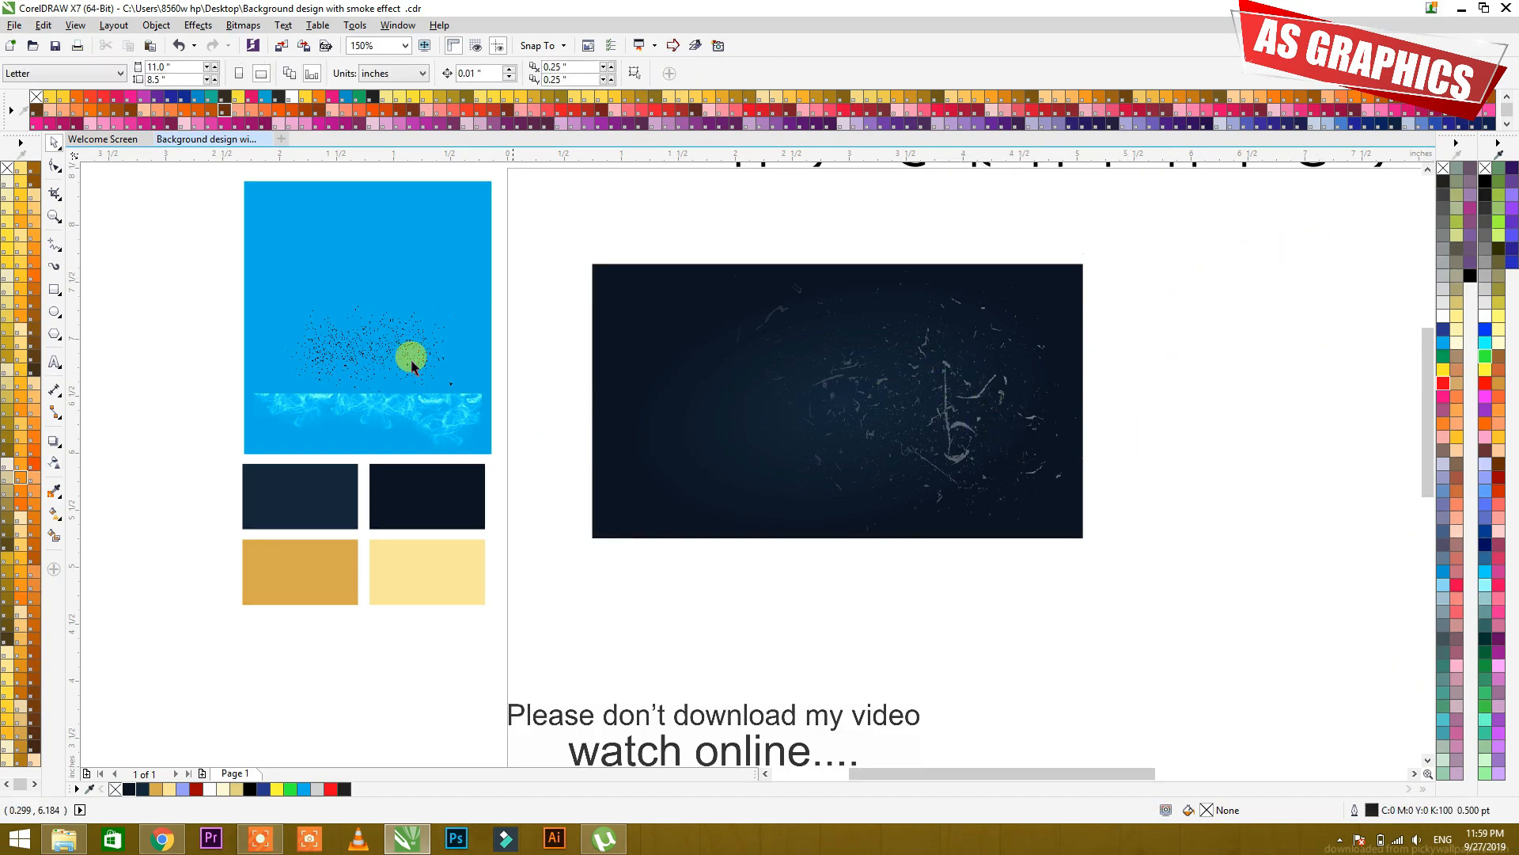
- Place the Grunge-Texture-PNG-Clipart speckles on the left half of the dark rectangle and set their transparency merge mode to Invert
{"action": "left_click", "coordinate": [386, 346]}
{"action": "left_click_drag", "start_coordinate": [386, 346], "coordinate": [711, 432]}
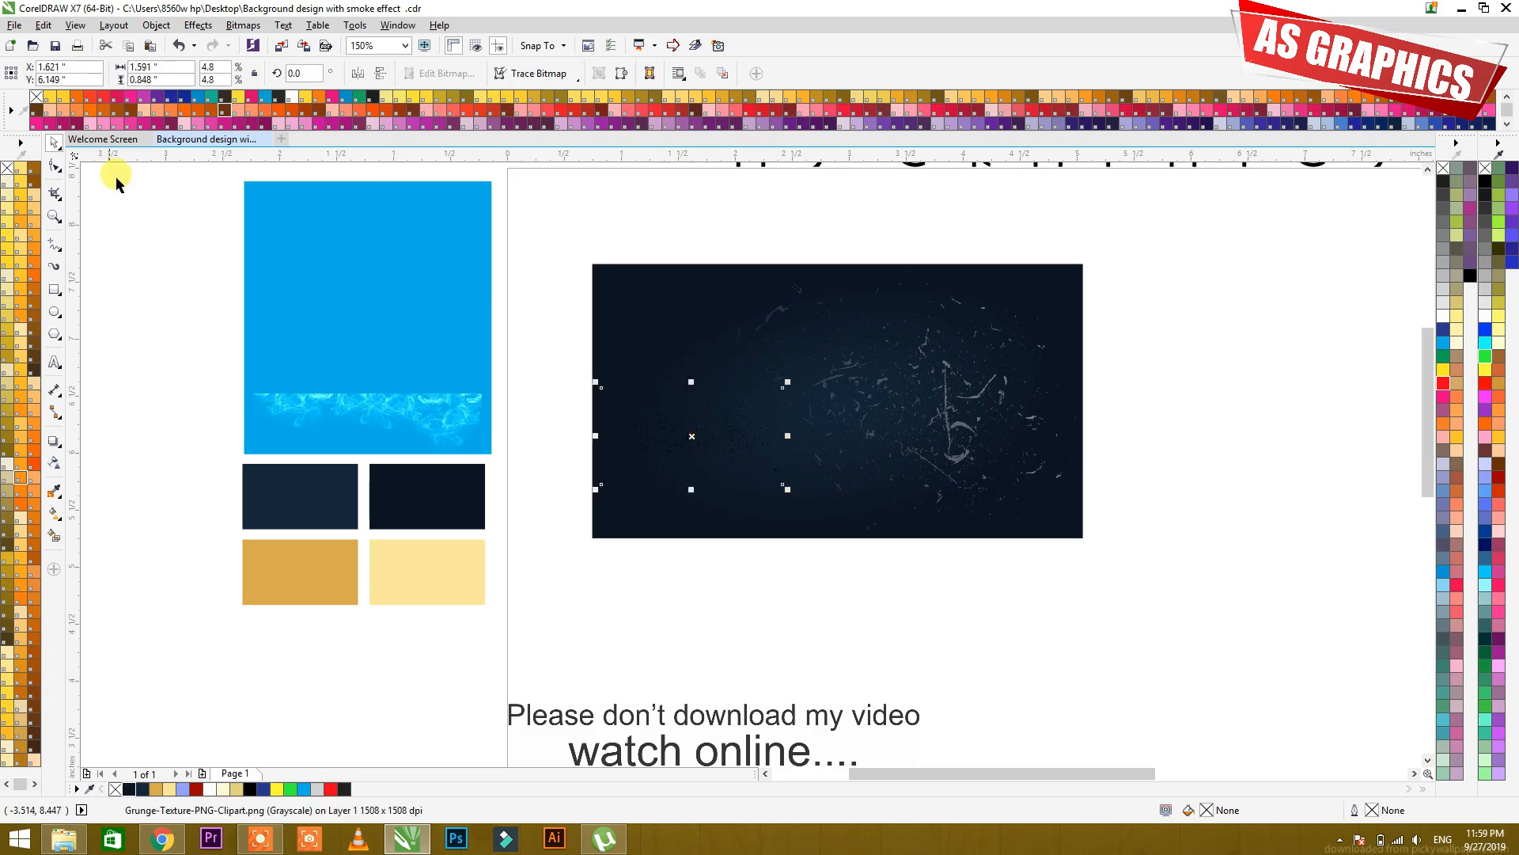
{"action": "left_click", "coordinate": [56, 464]}
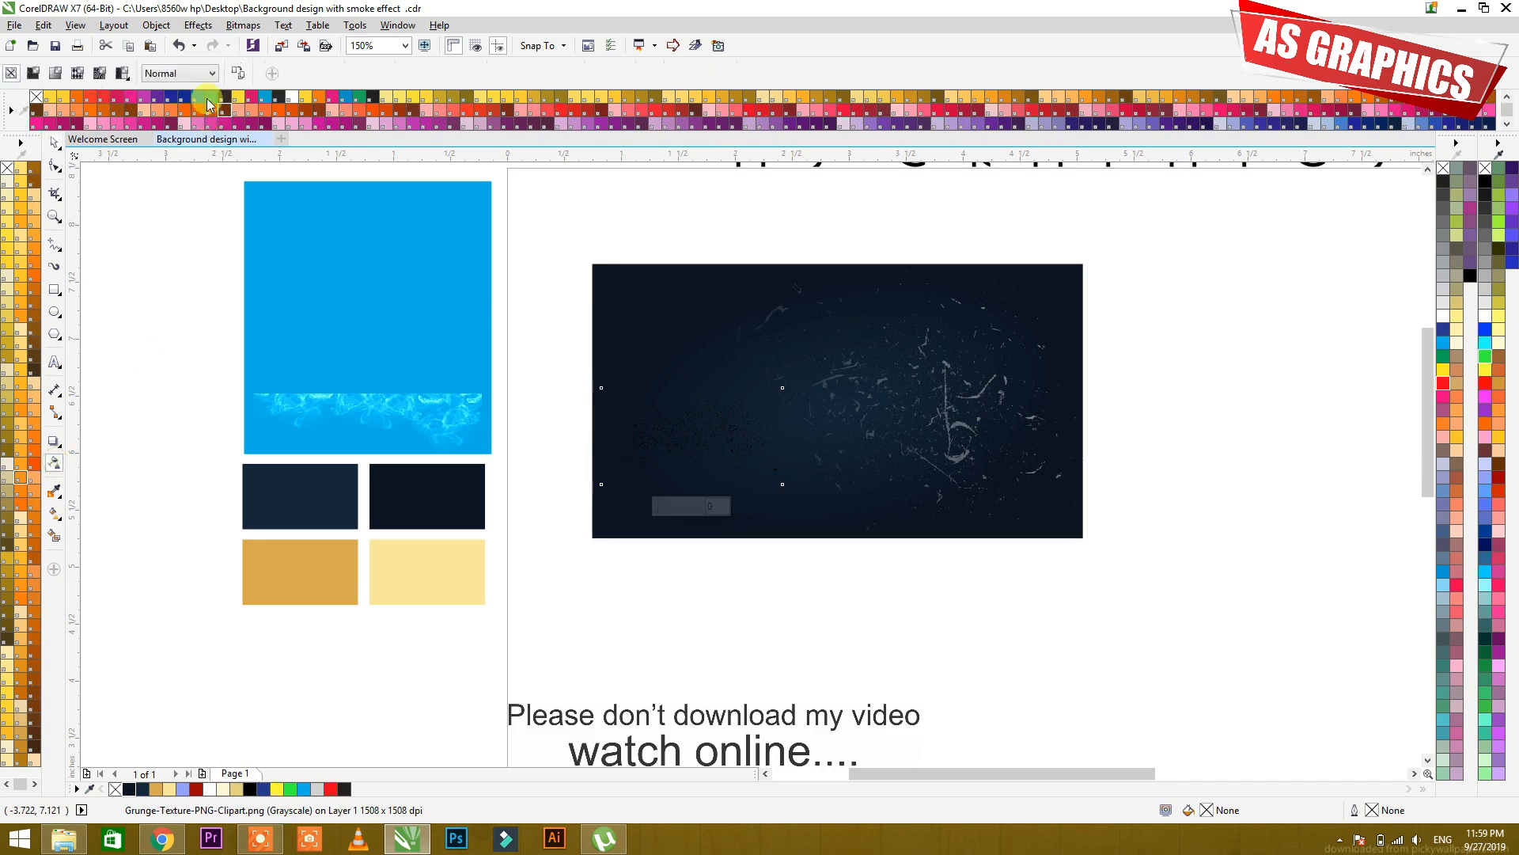
{"action": "left_click", "coordinate": [174, 74]}
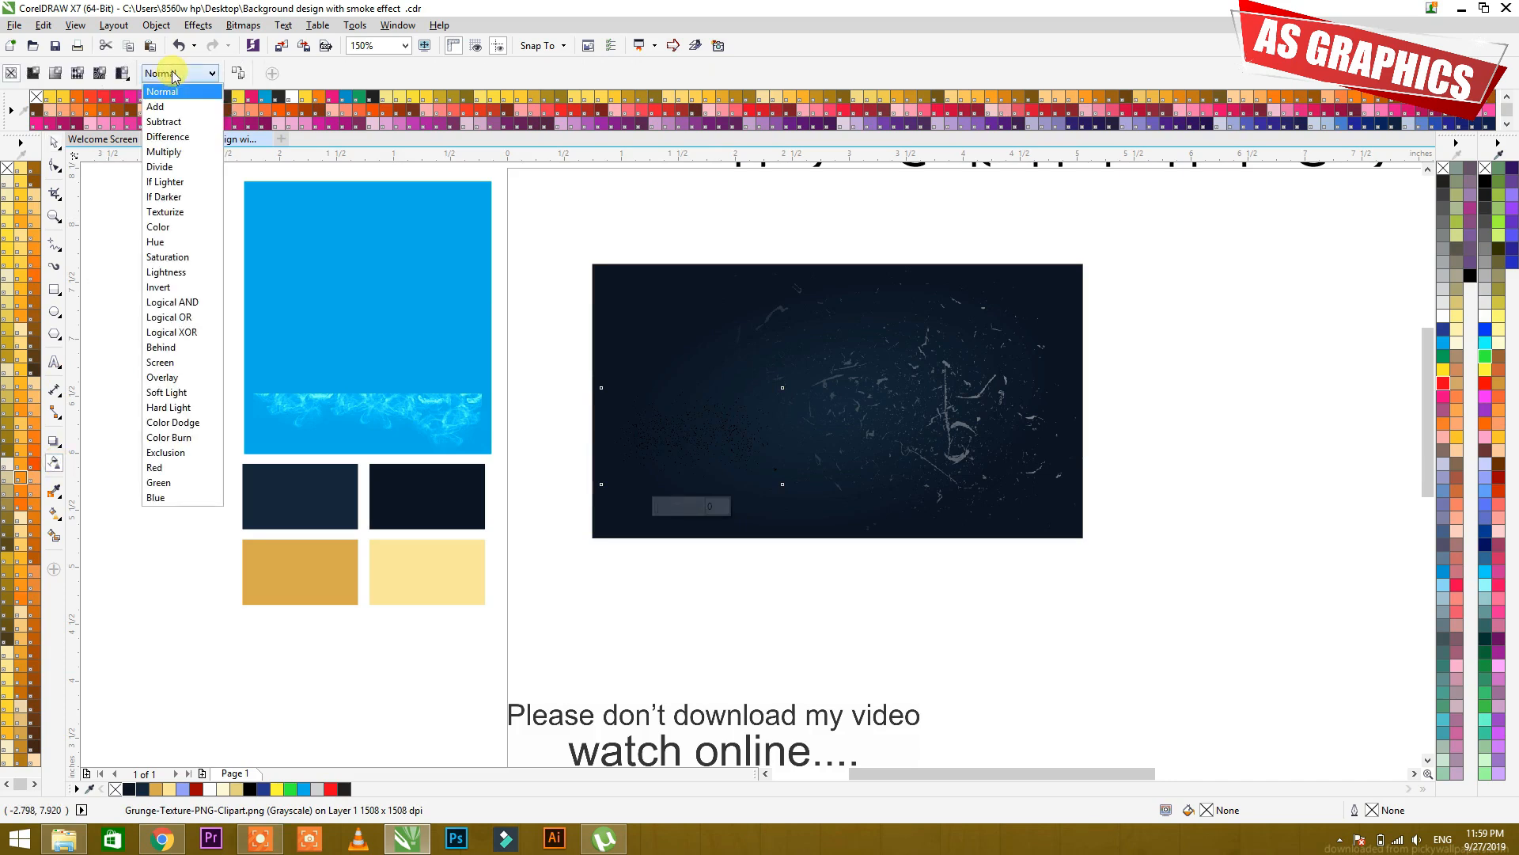
{"action": "left_click", "coordinate": [158, 287]}
{"action": "left_click", "coordinate": [915, 601]}
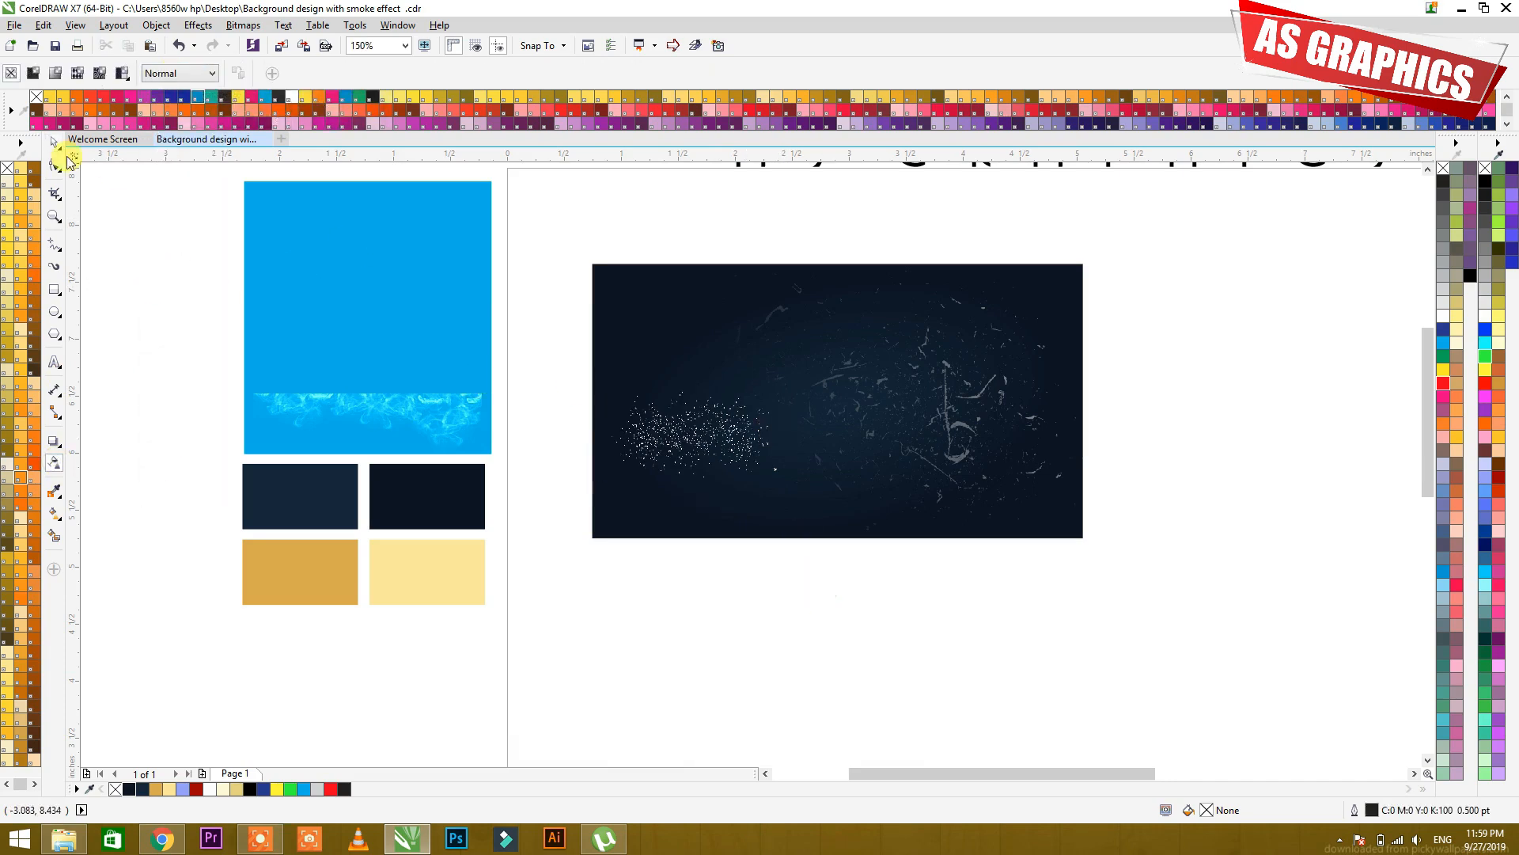
- Place a copy of the Grunge-01.png texture on the blue rectangle and shrink it to about 1.06 by 0.64 inches
{"action": "left_click", "coordinate": [60, 148]}
{"action": "left_click", "coordinate": [958, 412]}
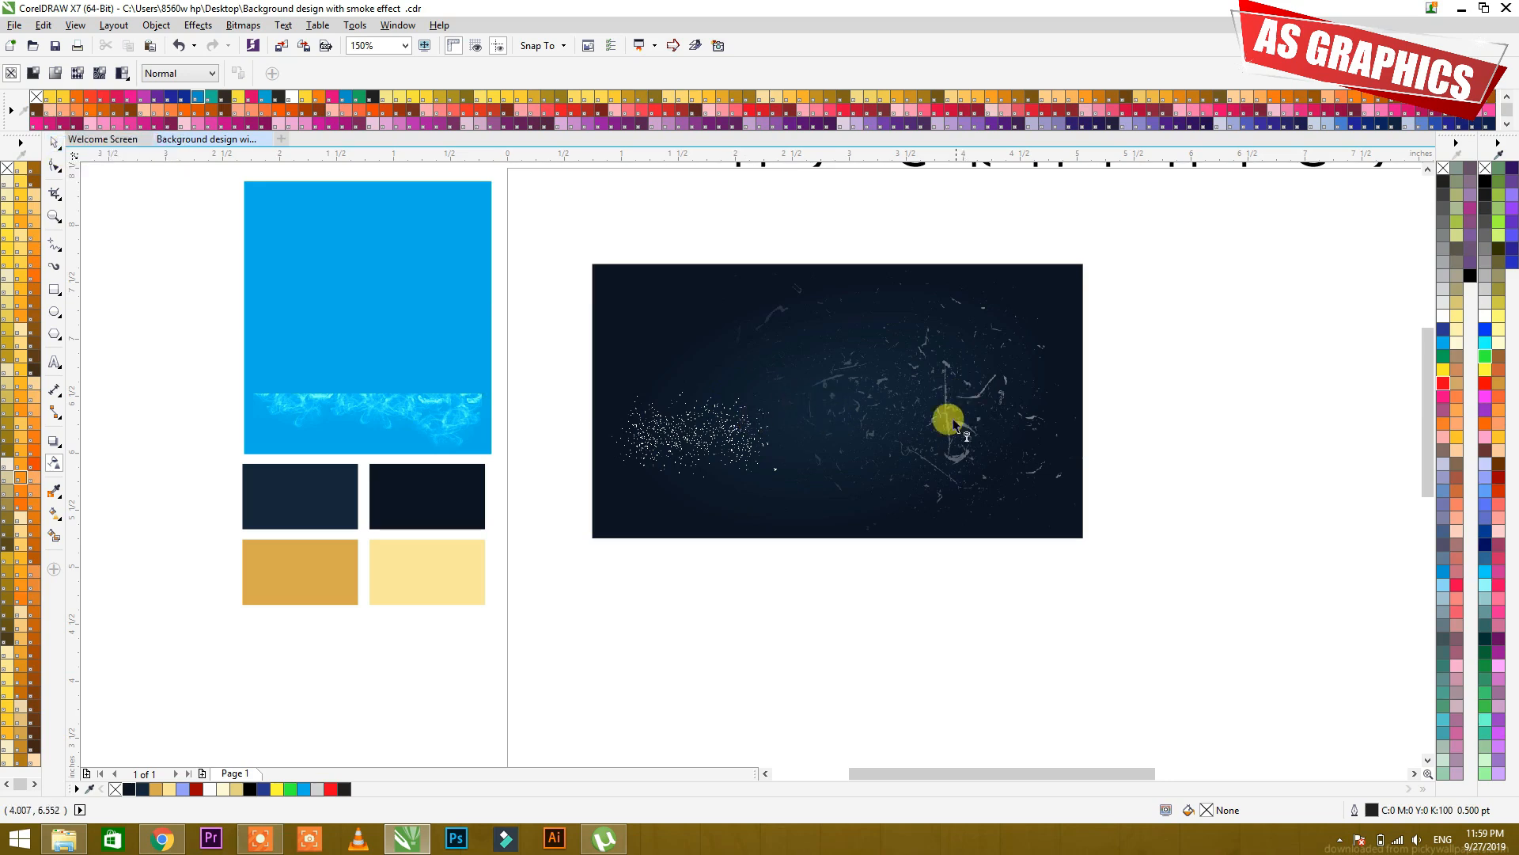
{"action": "left_click", "coordinate": [55, 145]}
{"action": "left_click_drag", "start_coordinate": [946, 368], "coordinate": [359, 411]}
{"action": "left_click_drag", "start_coordinate": [470, 259], "coordinate": [436, 282]}
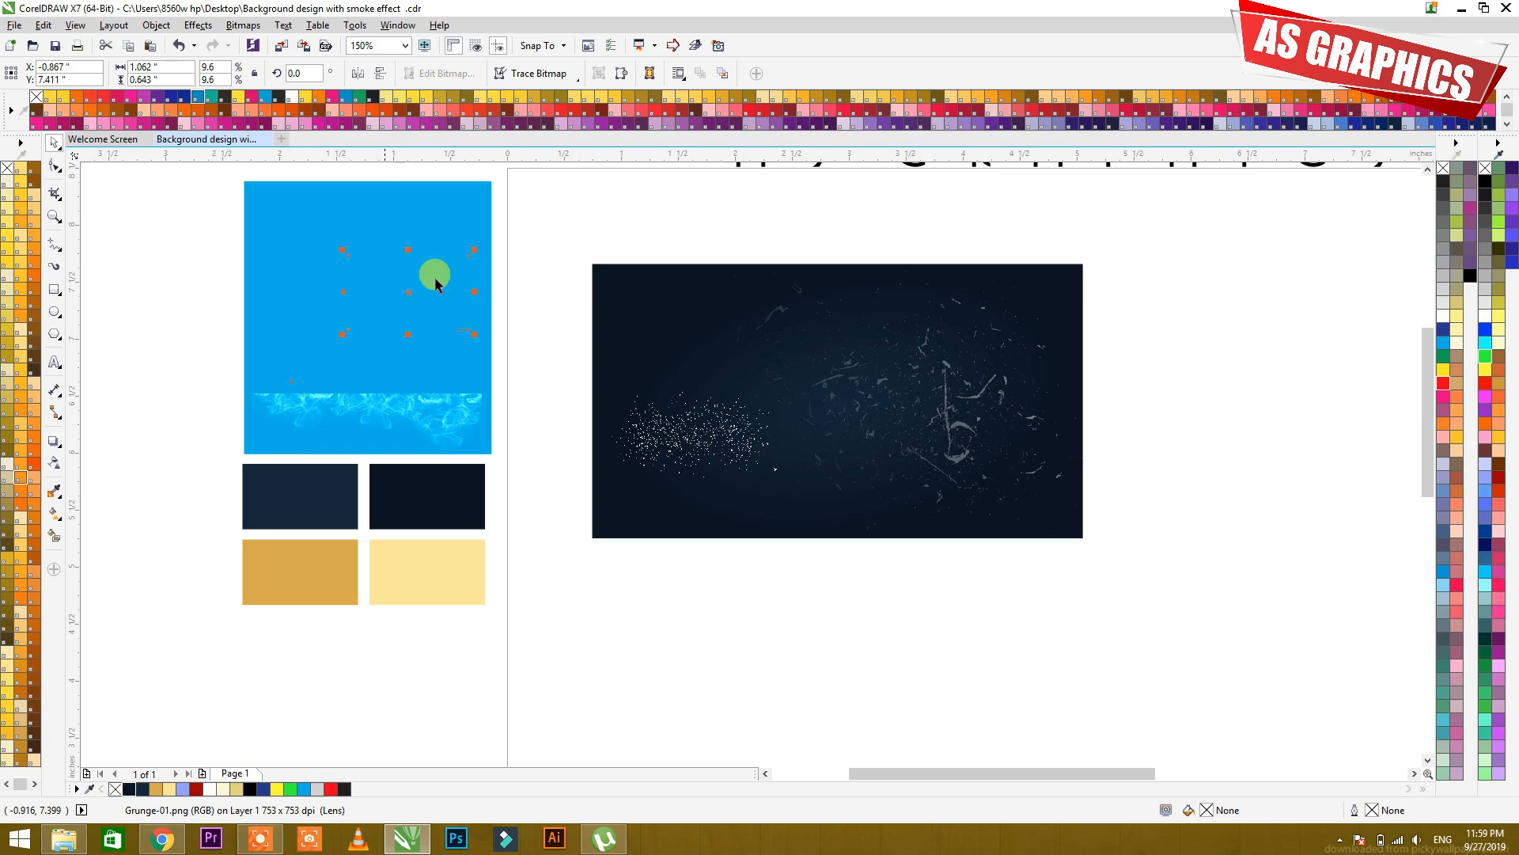
- Remove the gradient transparency from the small grunge copy by setting its merge mode to Normal
{"action": "left_click", "coordinate": [63, 461]}
{"action": "left_click", "coordinate": [166, 75]}
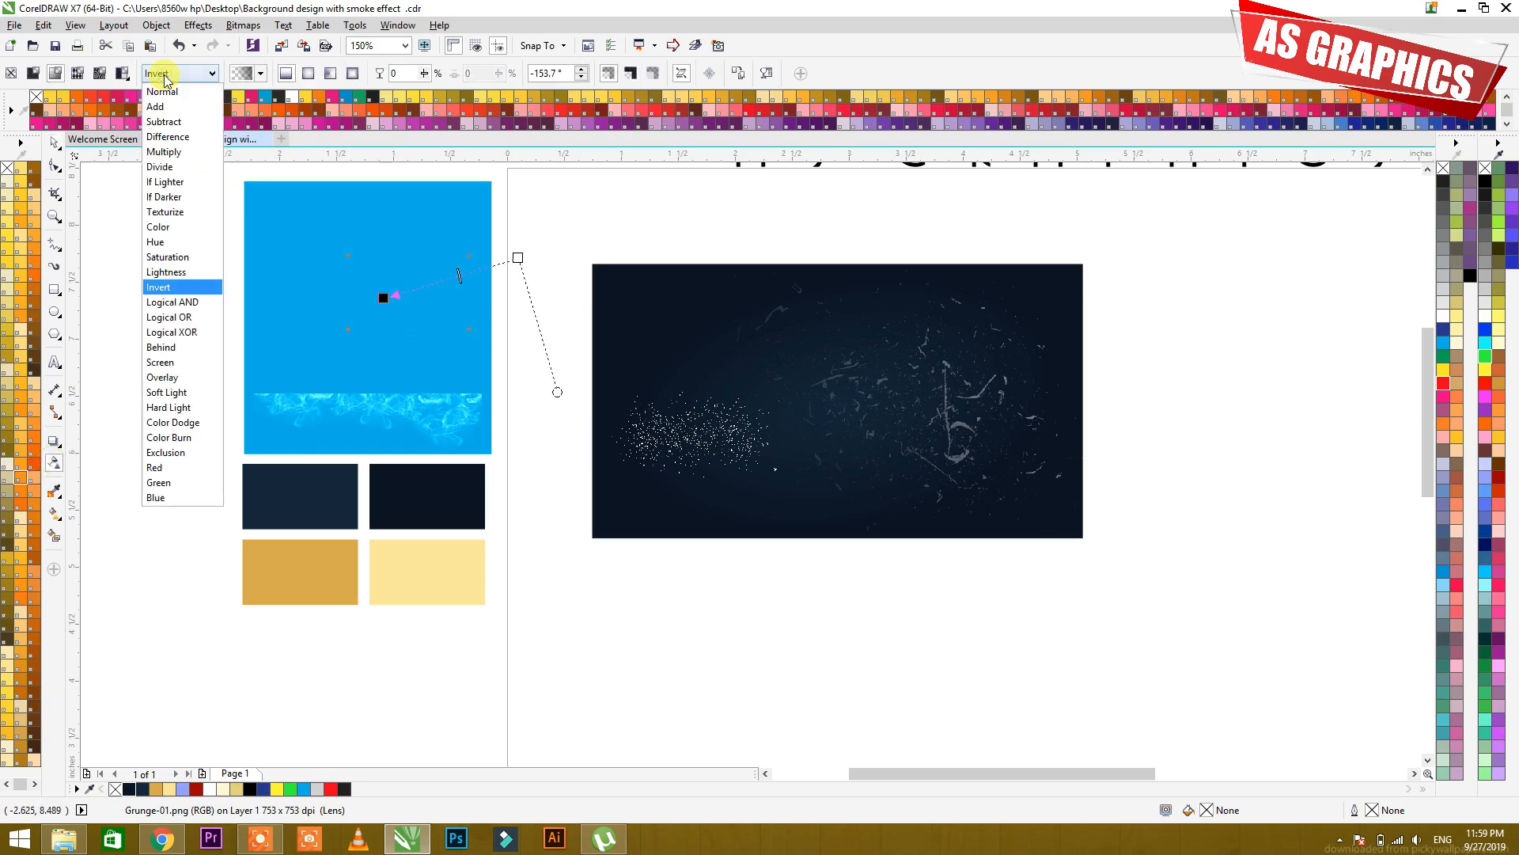
{"action": "left_click", "coordinate": [164, 91]}
{"action": "left_click", "coordinate": [54, 143]}
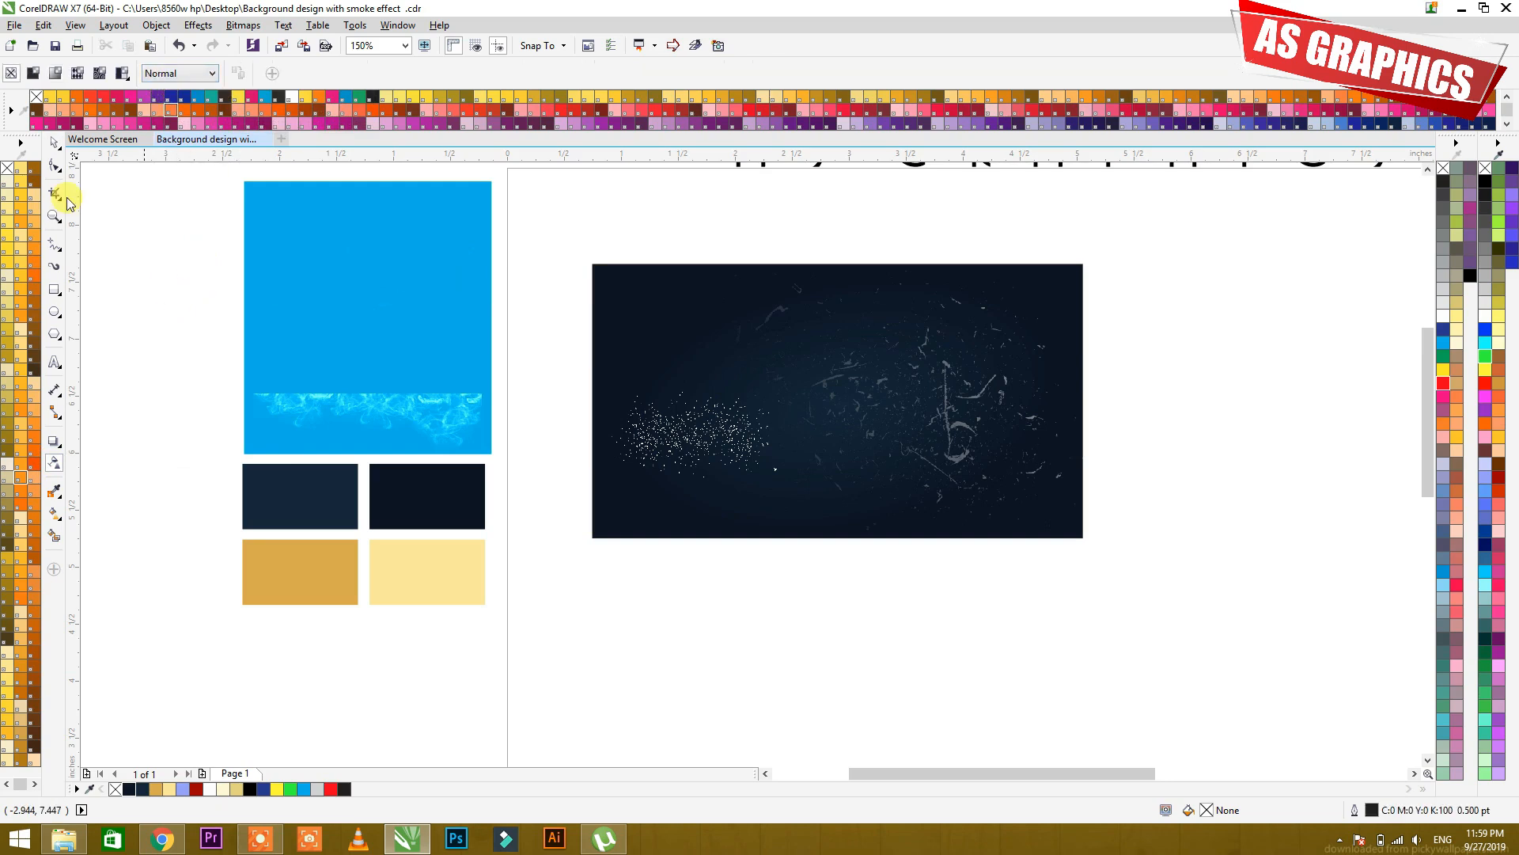
- Move the small grunge copy onto the white page area above the dark rectangle's upper-left corner to check it
{"action": "left_click", "coordinate": [467, 309]}
{"action": "left_click_drag", "start_coordinate": [560, 378], "coordinate": [274, 179]}
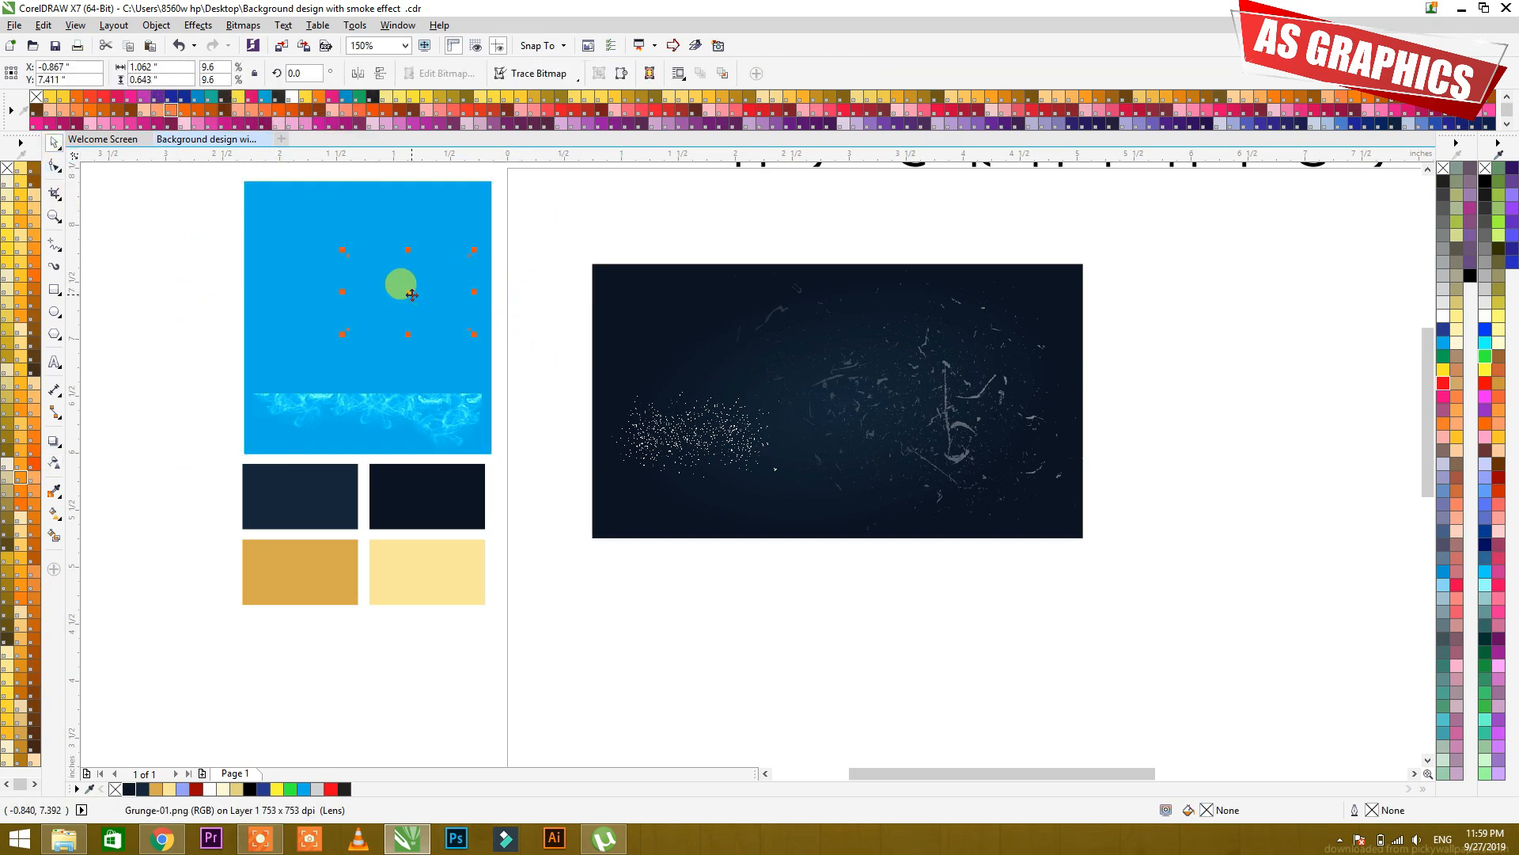
{"action": "left_click_drag", "start_coordinate": [411, 294], "coordinate": [584, 194]}
{"action": "left_click", "coordinate": [728, 221]}
{"action": "left_click", "coordinate": [618, 211]}
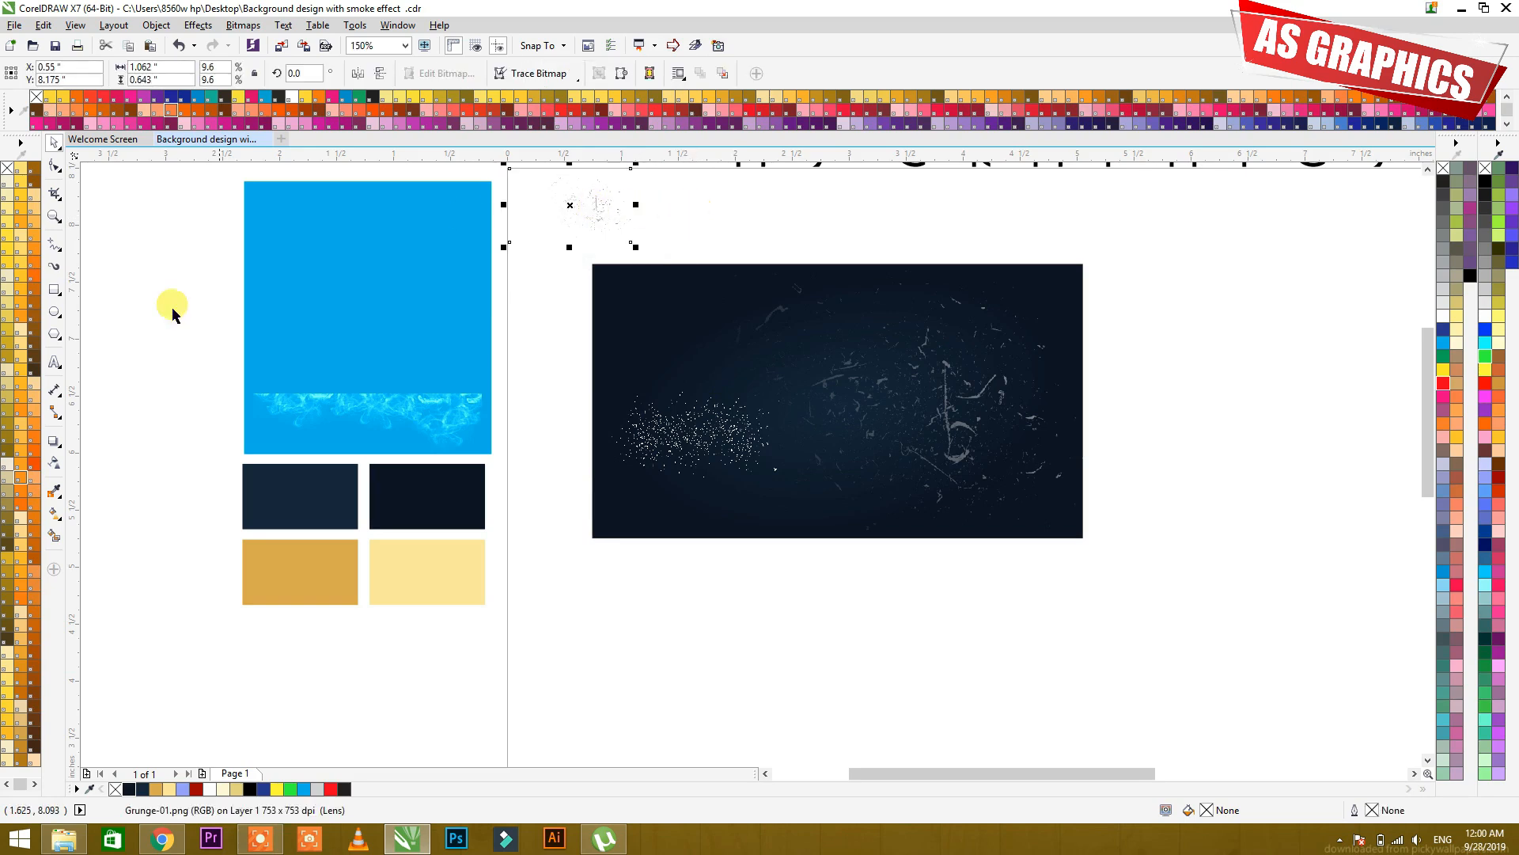
{"action": "left_click", "coordinate": [673, 238]}
{"action": "left_click", "coordinate": [611, 216]}
{"action": "left_click", "coordinate": [685, 230]}
- Rotate the speckle texture about 16 degrees and enlarge it to about 2.06 by 1.47 inches over the dark rectangle's lower-left area
{"action": "left_click", "coordinate": [710, 436]}
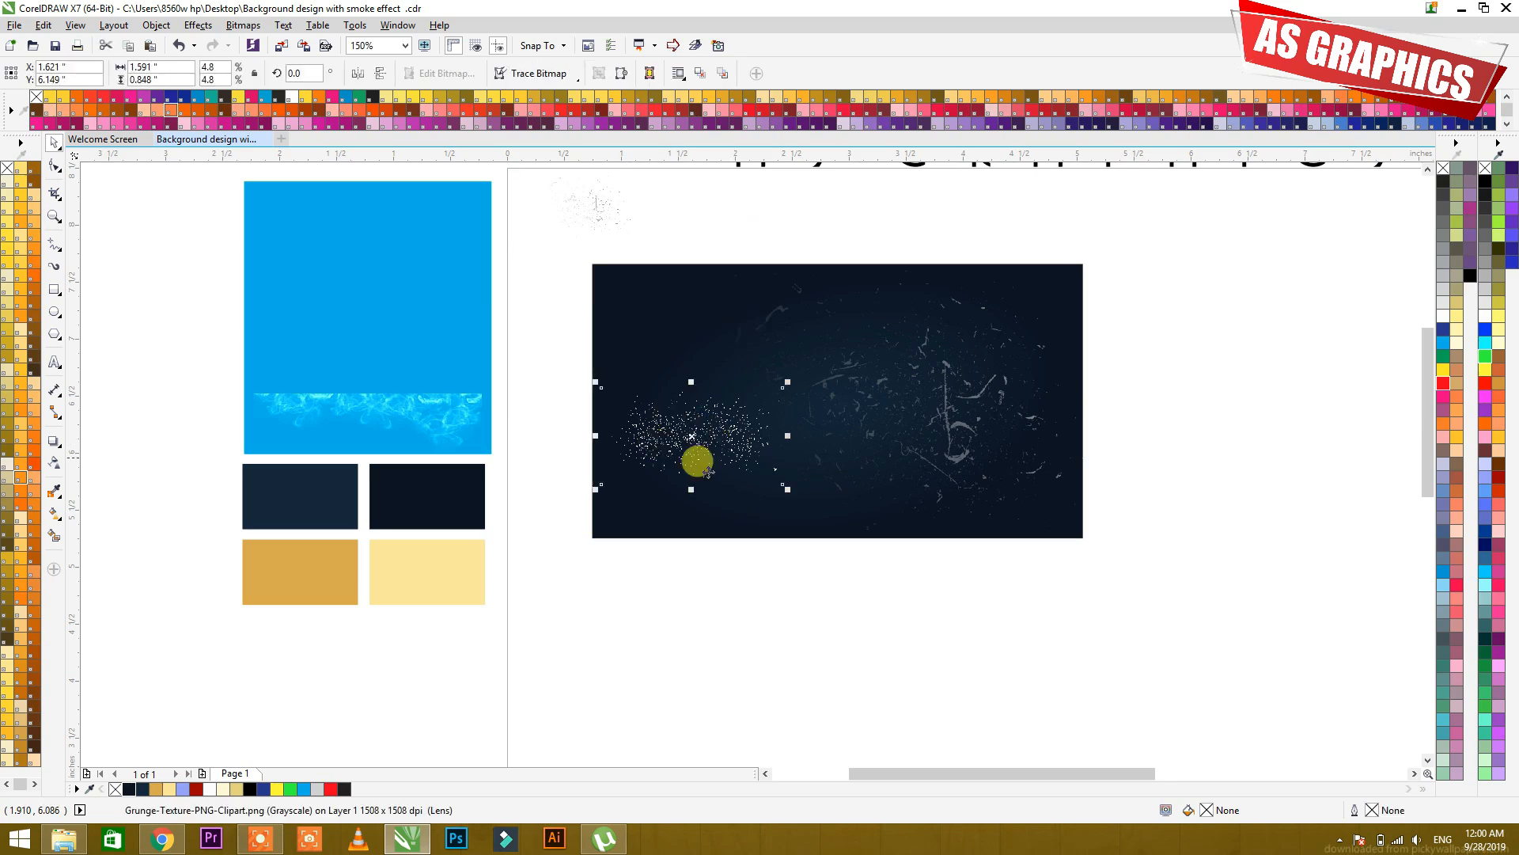
{"action": "left_click_drag", "start_coordinate": [792, 380], "coordinate": [835, 356]}
{"action": "left_click_drag", "start_coordinate": [757, 421], "coordinate": [783, 435]}
{"action": "left_click_drag", "start_coordinate": [865, 371], "coordinate": [852, 320]}
{"action": "left_click", "coordinate": [798, 426]}
{"action": "left_click", "coordinate": [917, 603]}
{"action": "left_click_drag", "start_coordinate": [799, 446], "coordinate": [833, 388]}
{"action": "left_click_drag", "start_coordinate": [887, 314], "coordinate": [878, 319]}
{"action": "left_click_drag", "start_coordinate": [788, 389], "coordinate": [783, 399]}
{"action": "left_click_drag", "start_coordinate": [847, 347], "coordinate": [840, 352]}
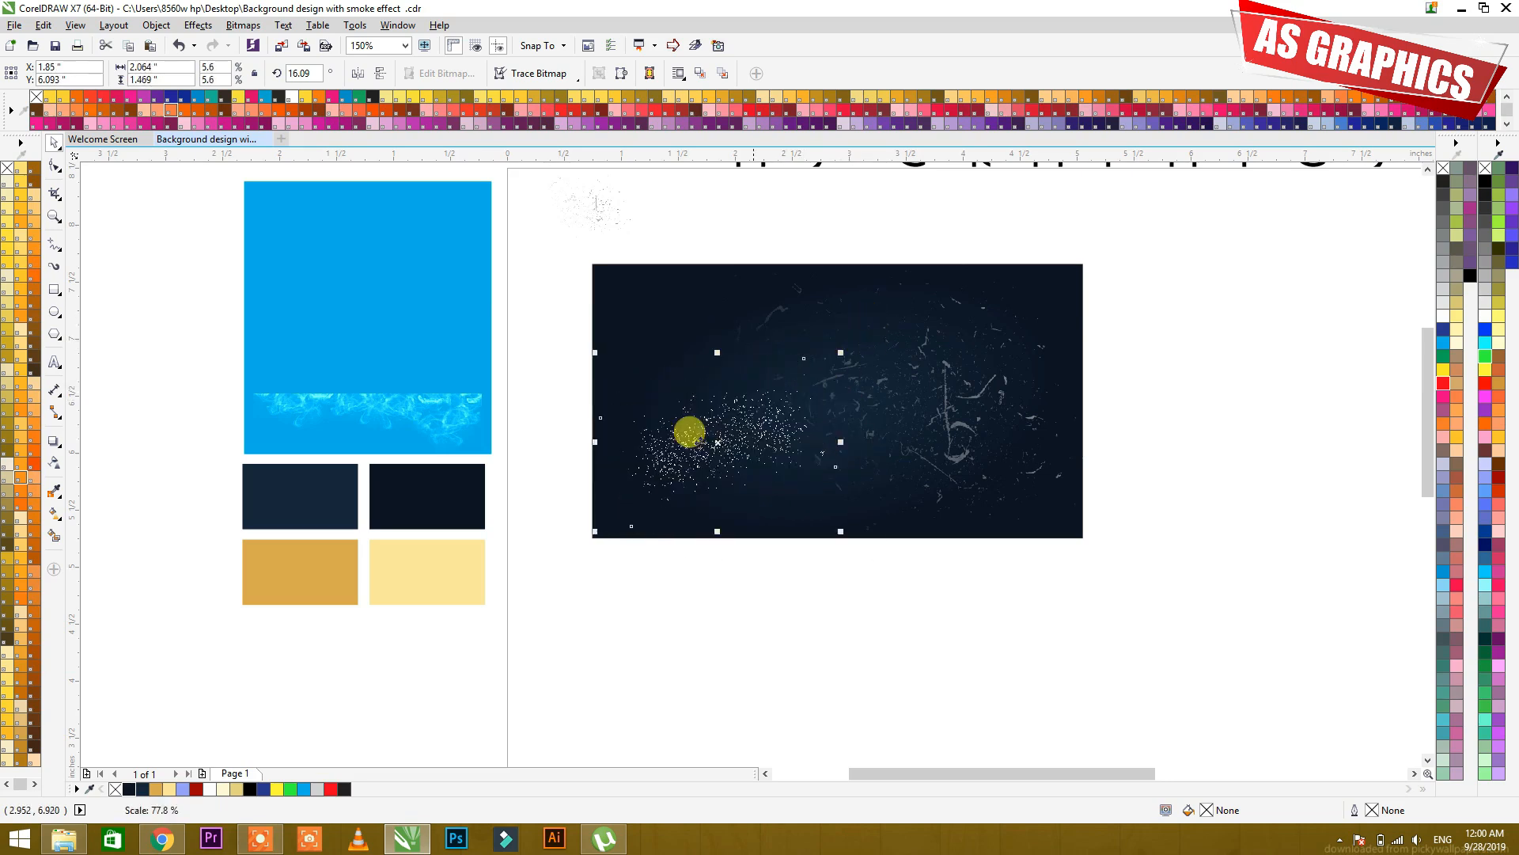
- Try extending the speckle texture into a diagonal band by adding a duplicate at its lower-left end
{"action": "left_click_drag", "start_coordinate": [698, 438], "coordinate": [804, 398]}
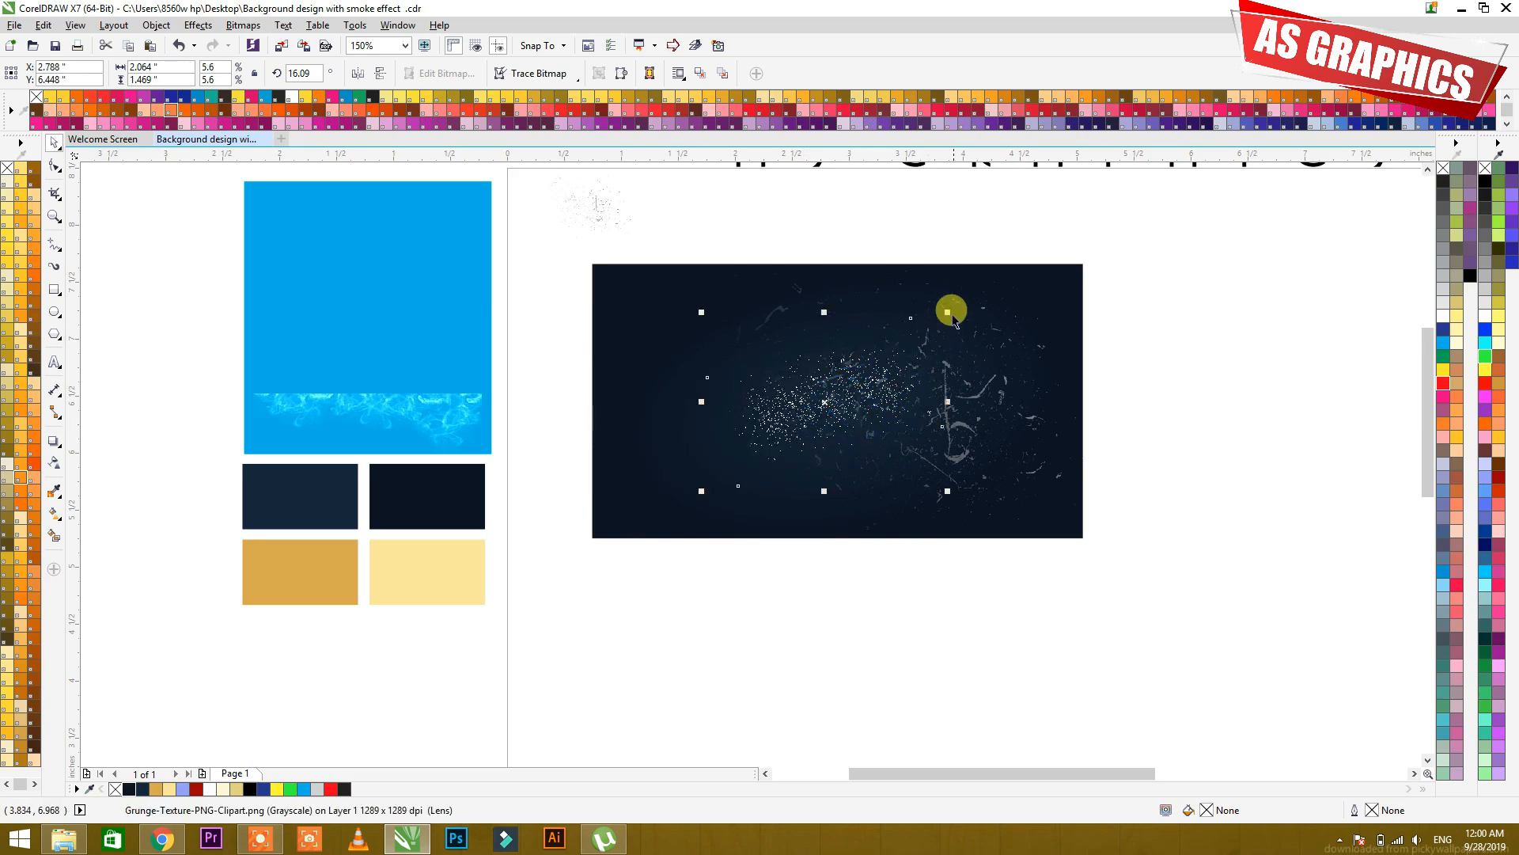
{"action": "left_click_drag", "start_coordinate": [947, 315], "coordinate": [936, 322]}
{"action": "left_click_drag", "start_coordinate": [848, 390], "coordinate": [693, 436]}
{"action": "left_click", "coordinate": [825, 391], "text": "shift"}
{"action": "left_click_drag", "start_coordinate": [820, 386], "coordinate": [753, 434]}
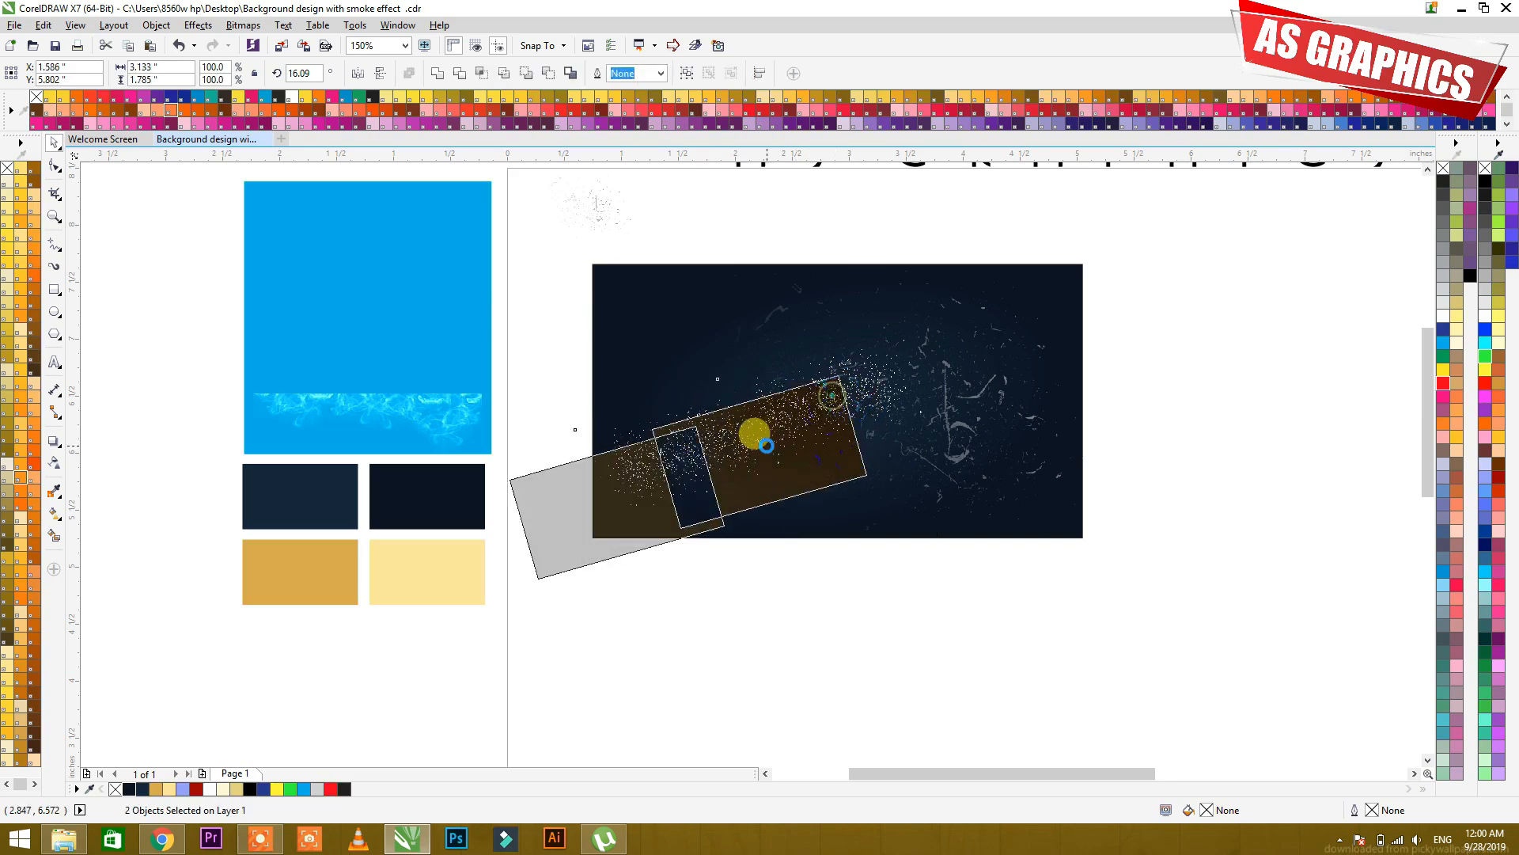
{"action": "left_click_drag", "start_coordinate": [871, 368], "coordinate": [898, 336]}
{"action": "left_click_drag", "start_coordinate": [747, 435], "coordinate": [730, 435]}
{"action": "left_click", "coordinate": [529, 557]}
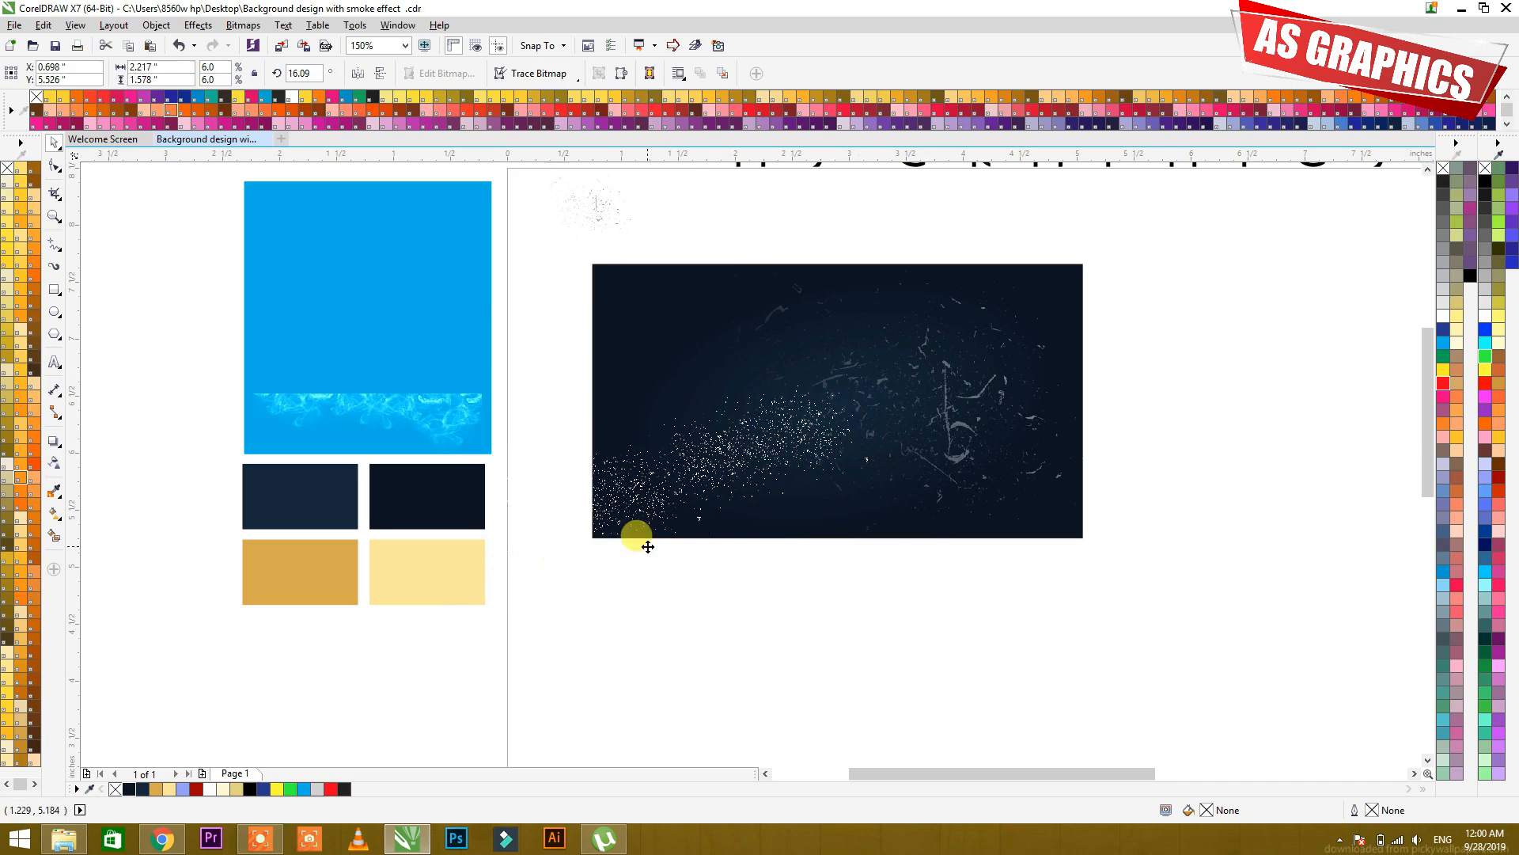
- Enlarge a single speckle texture to about 3.17 by 2.25 inches and position it over the dark rectangle's lower-left corner
{"action": "left_click_drag", "start_coordinate": [615, 463], "coordinate": [687, 431]}
{"action": "left_click_drag", "start_coordinate": [791, 380], "coordinate": [846, 340]}
{"action": "left_click_drag", "start_coordinate": [661, 451], "coordinate": [748, 443]}
{"action": "left_click", "coordinate": [947, 599]}
{"action": "left_click", "coordinate": [756, 486]}
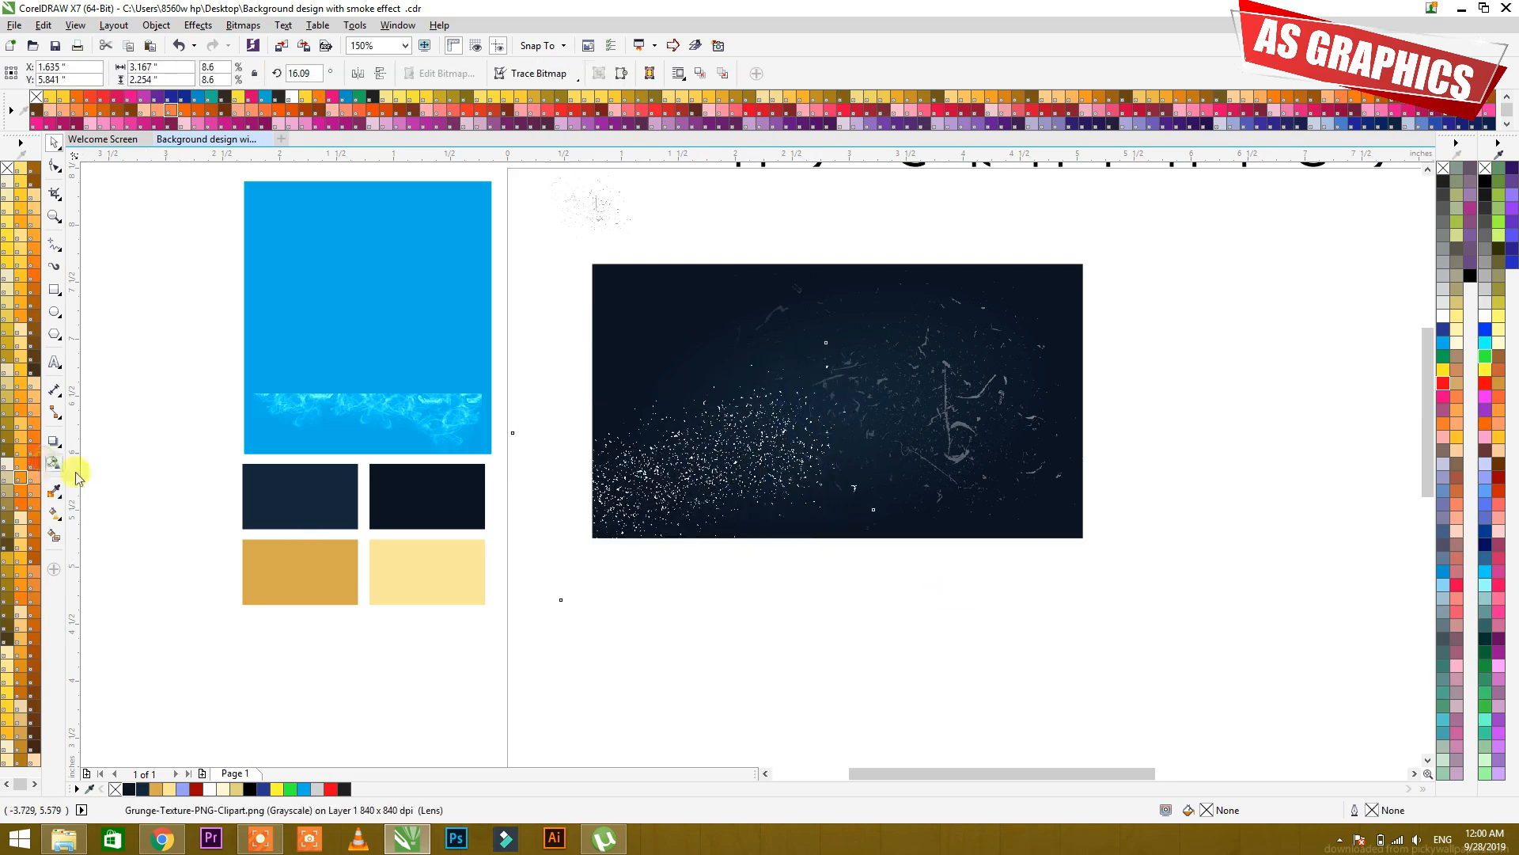
- Apply a uniform transparency to the speckle texture to dim its white dots against the dark background
{"action": "left_click", "coordinate": [54, 463]}
{"action": "left_click_drag", "start_coordinate": [674, 624], "coordinate": [679, 623]}
{"action": "left_click", "coordinate": [796, 642]}
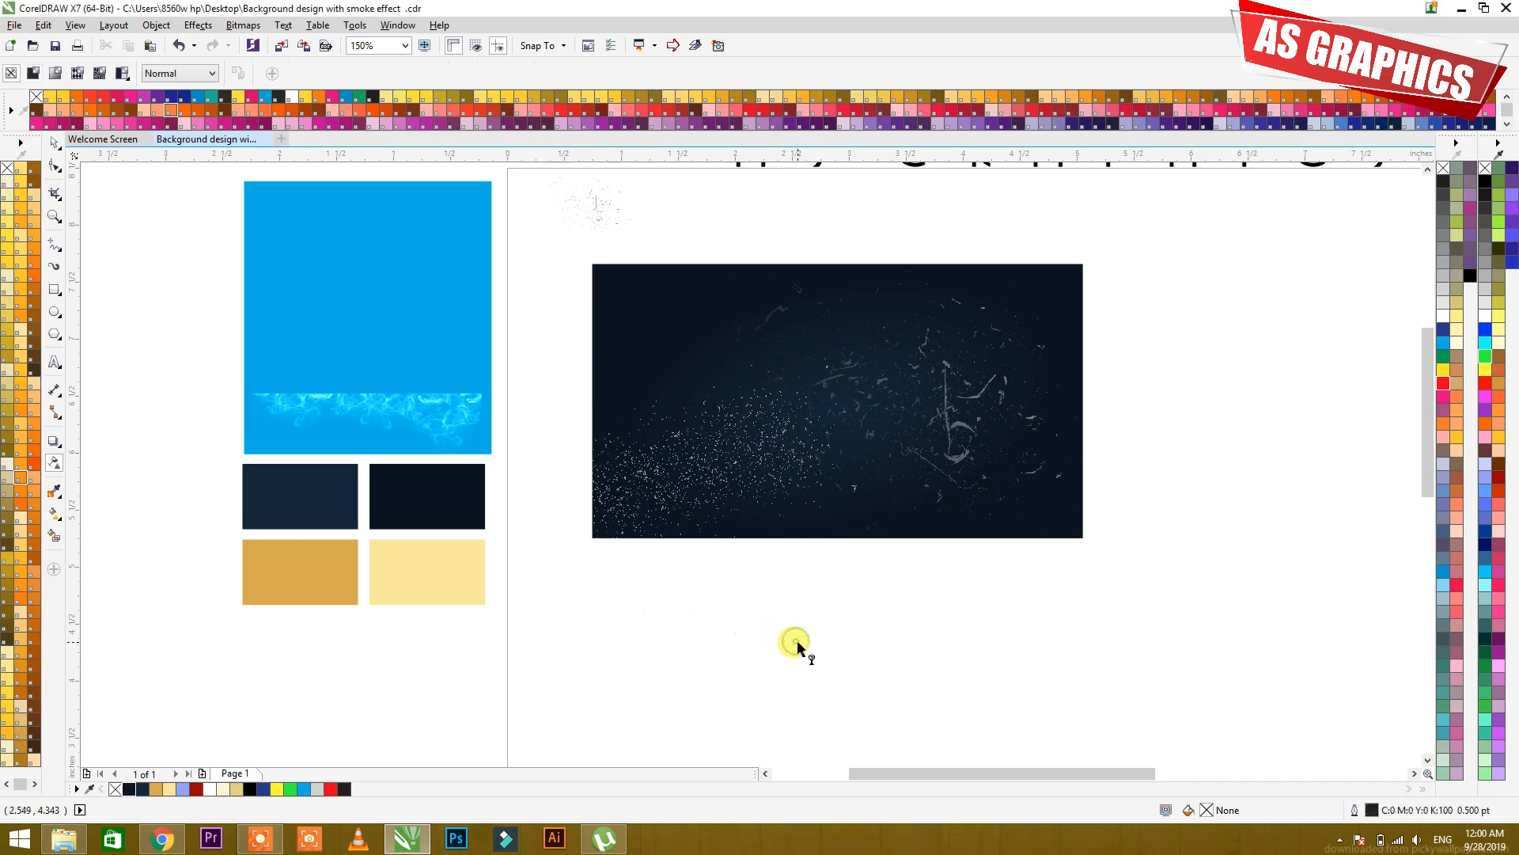
{"action": "key", "text": "space"}
{"action": "left_click", "coordinate": [689, 467]}
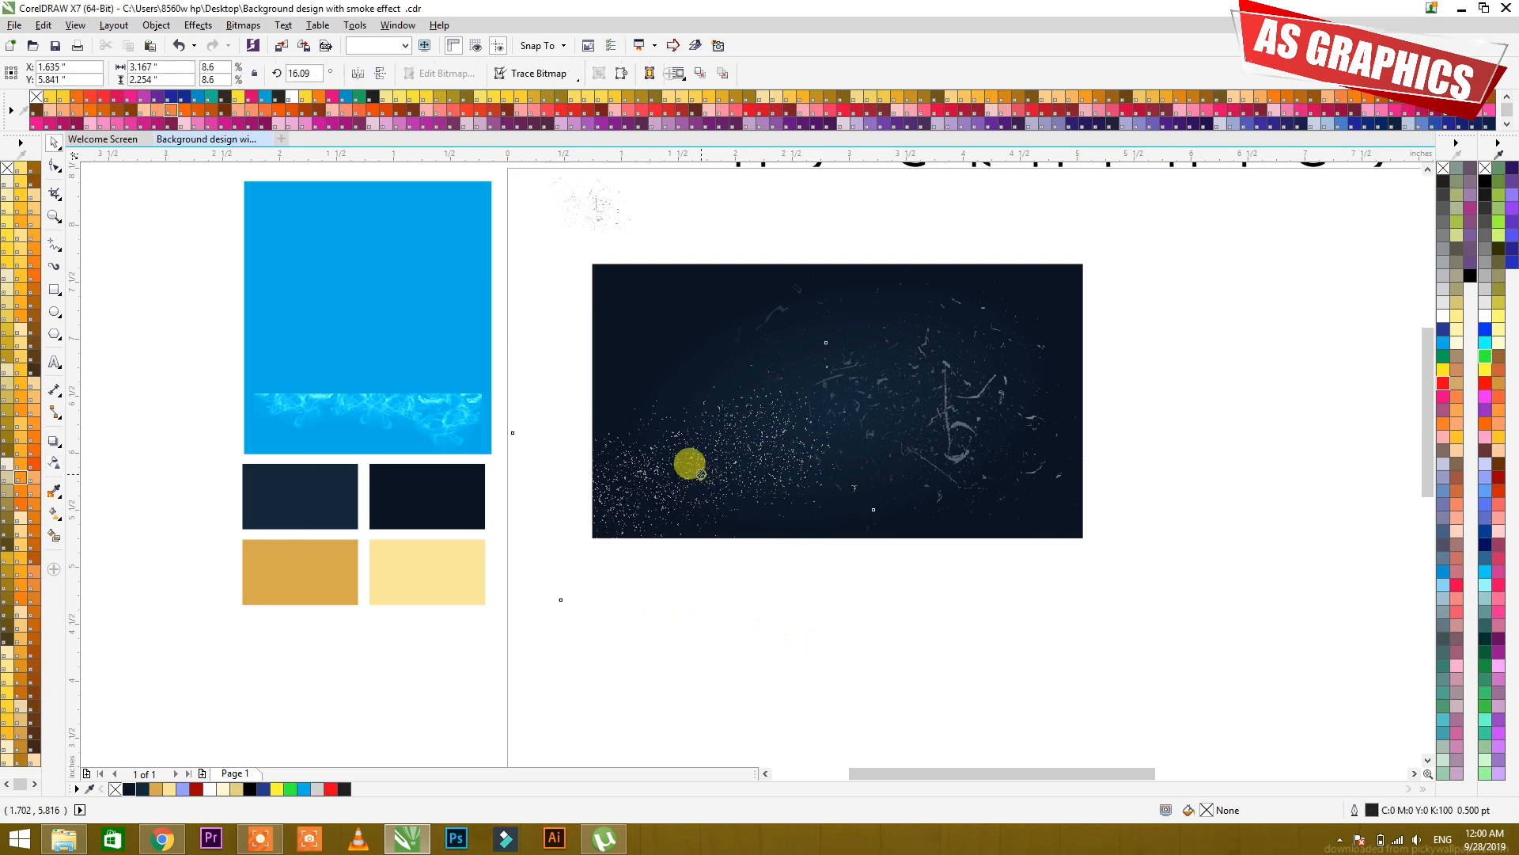
{"action": "left_click", "coordinate": [845, 620]}
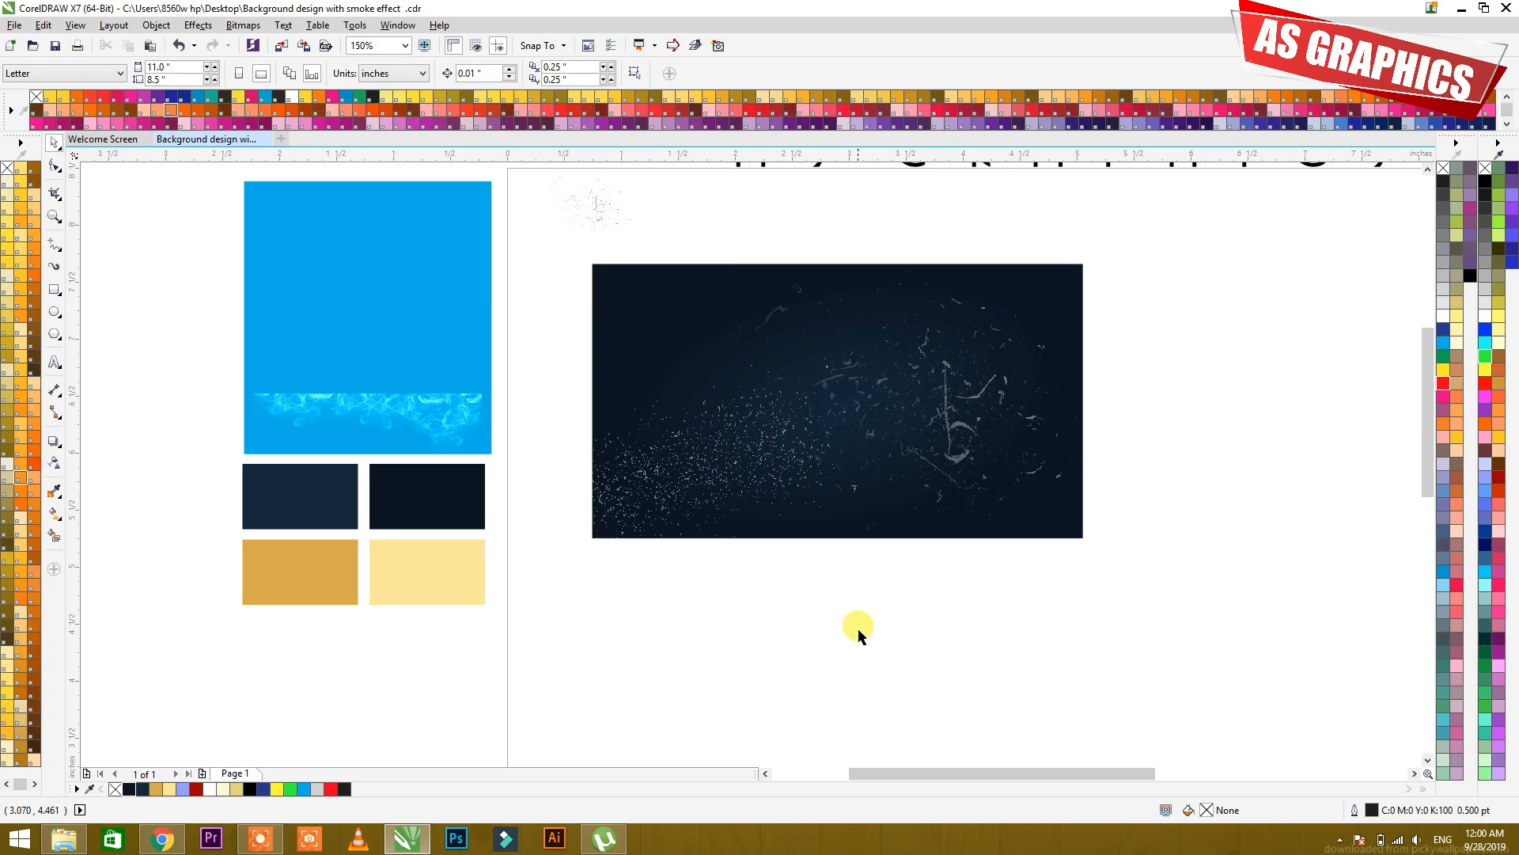
- Move the small grunge copy off the page to the left edge of the blue rectangle, undoing an accidental shift of that rectangle
{"action": "left_click_drag", "start_coordinate": [601, 206], "coordinate": [372, 245]}
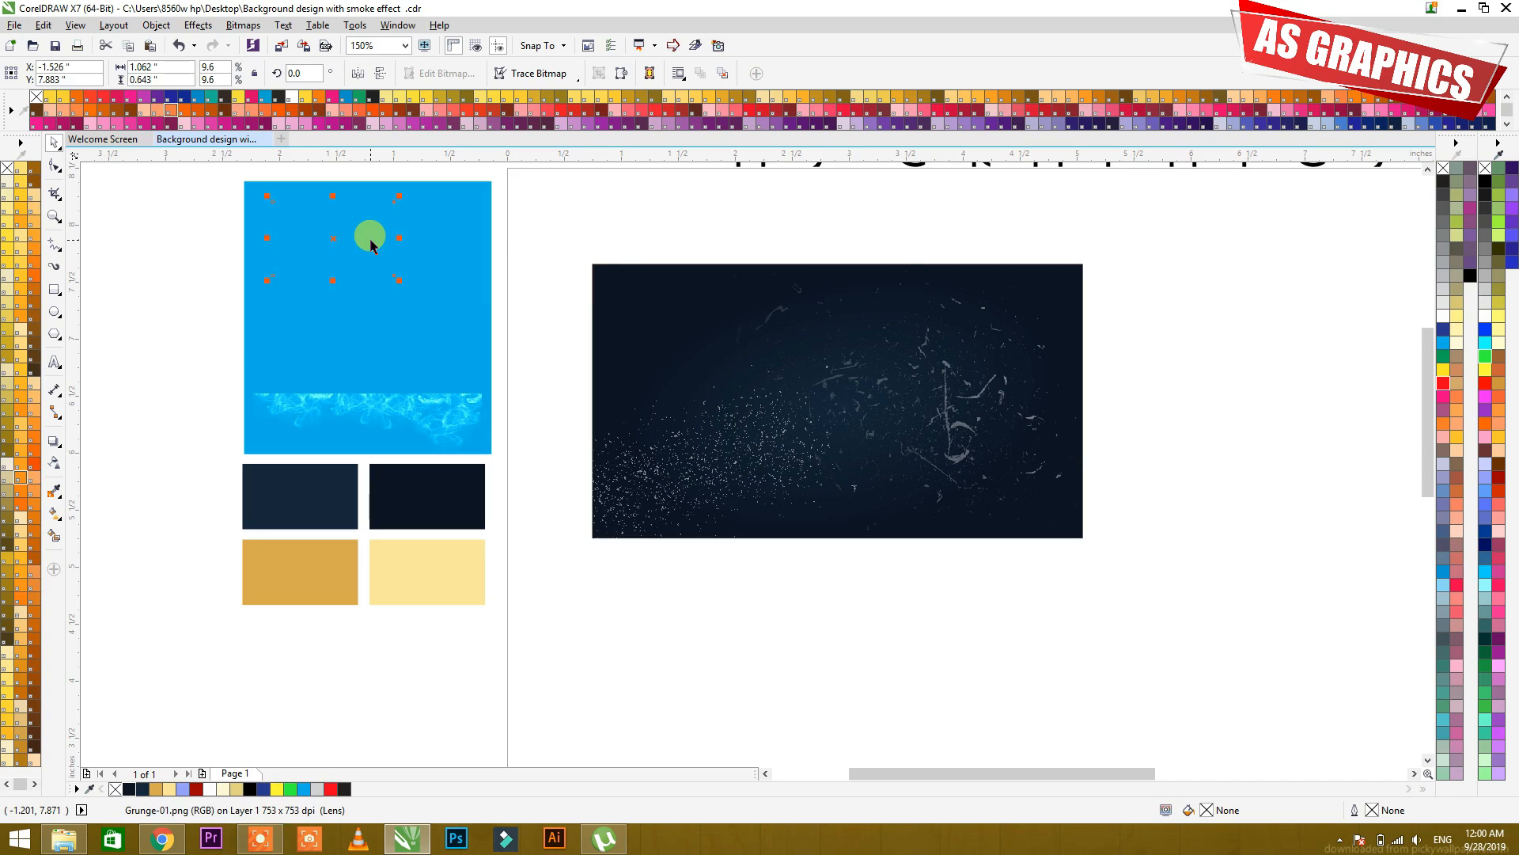
{"action": "left_click_drag", "start_coordinate": [349, 242], "coordinate": [301, 231]}
{"action": "key", "text": "ctrl+z"}
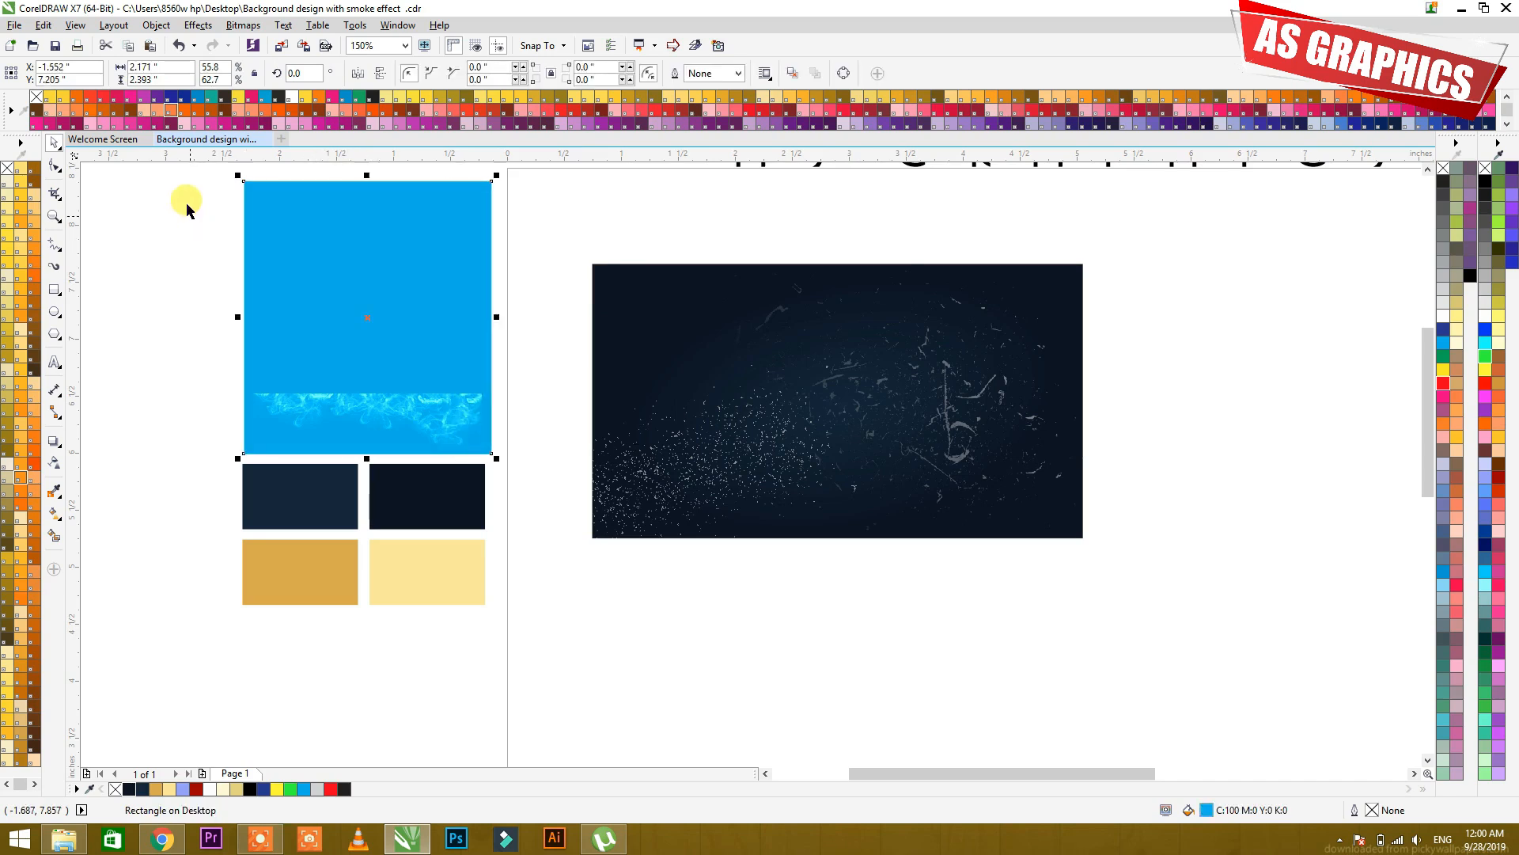
{"action": "left_click_drag", "start_coordinate": [186, 180], "coordinate": [500, 372]}
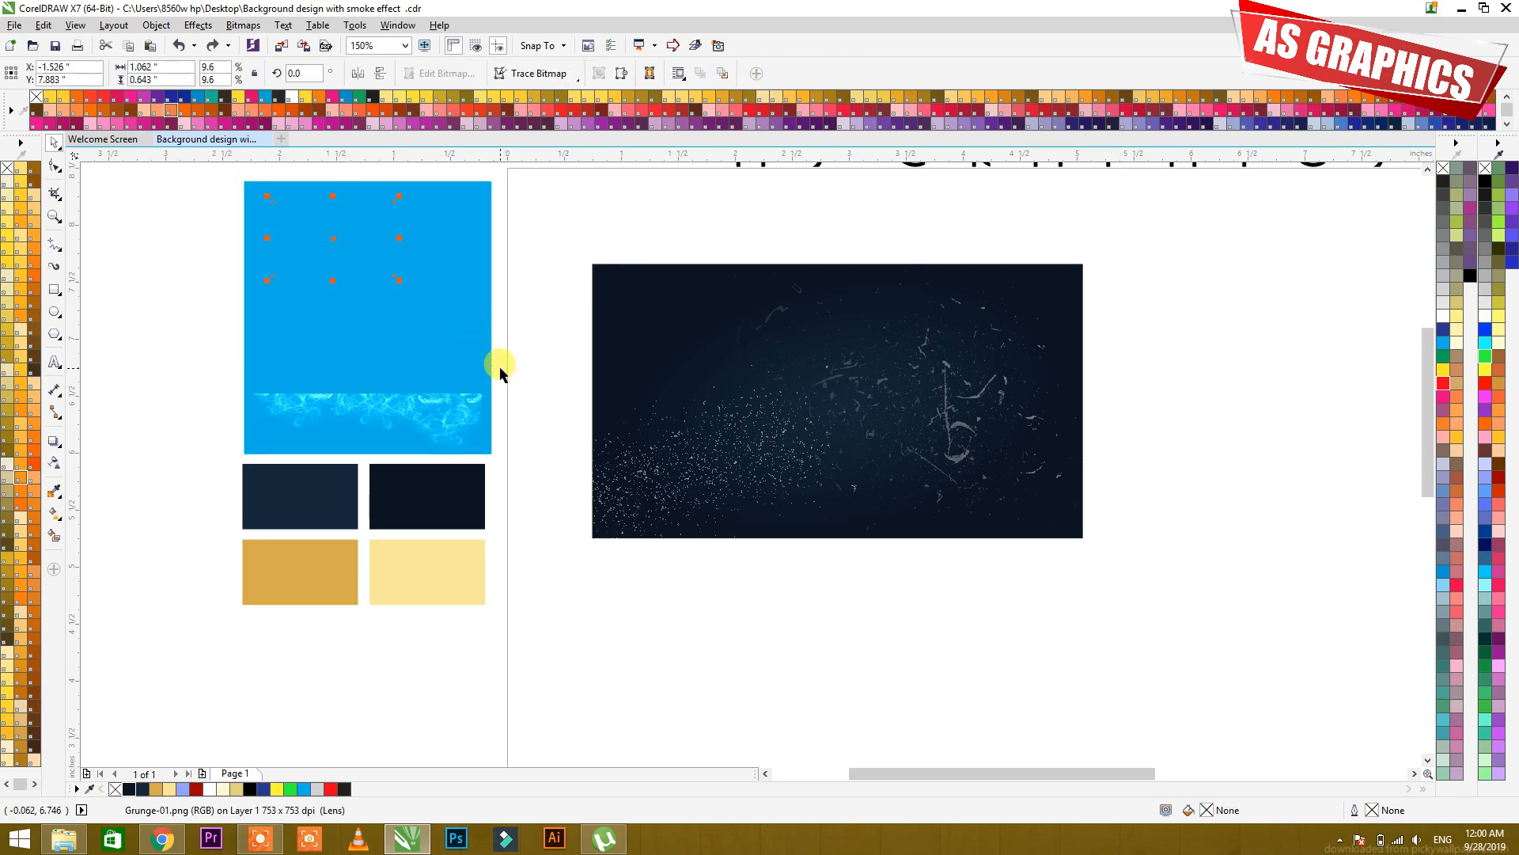
{"action": "left_click_drag", "start_coordinate": [331, 239], "coordinate": [215, 267]}
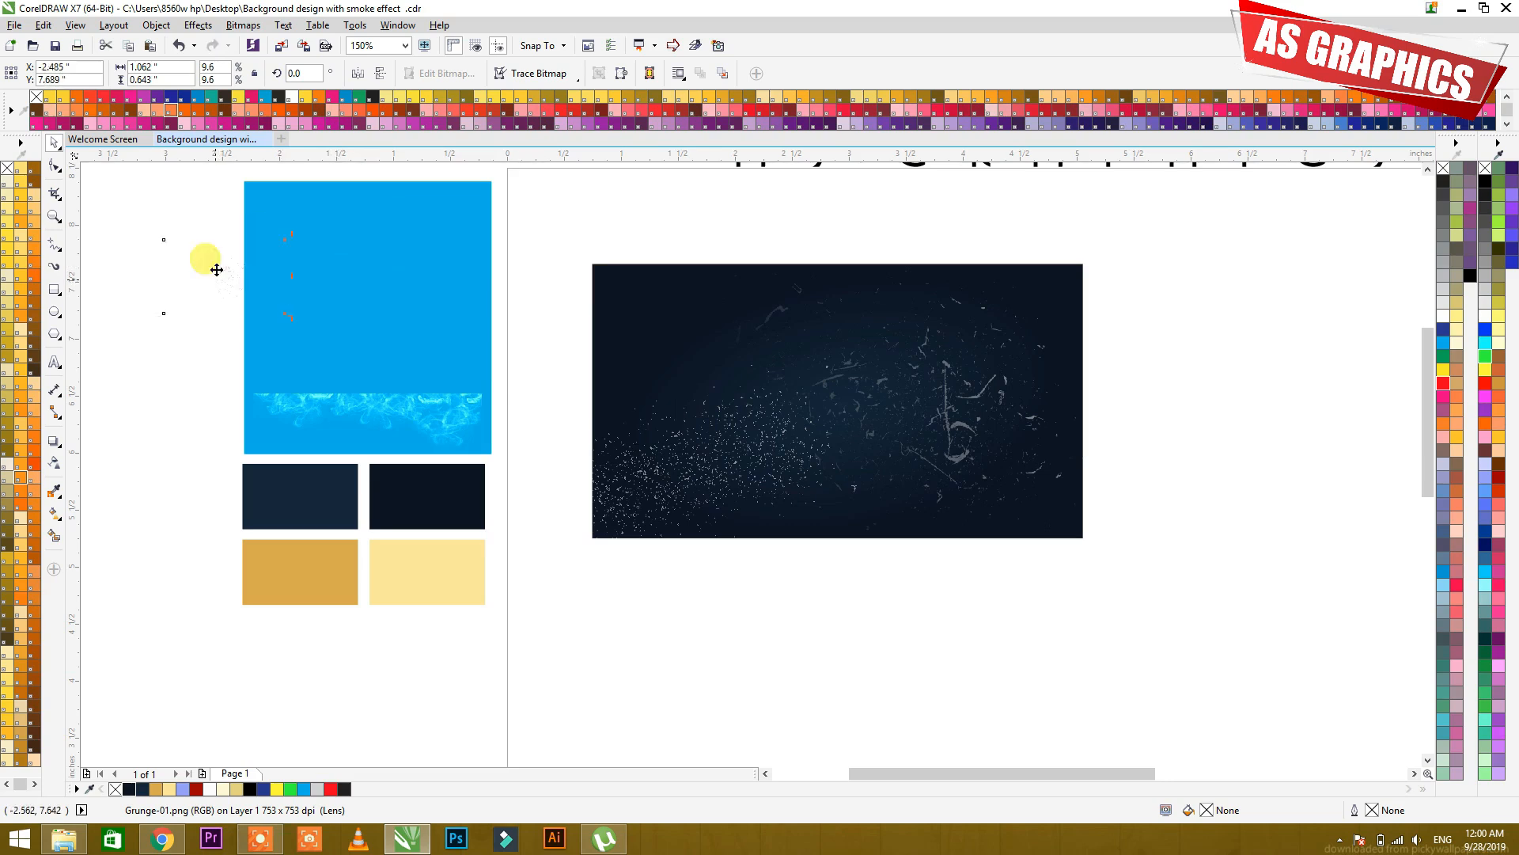
- Shift the large grunge texture slightly right over the dark rectangle and nudge the speckle texture slightly left
{"action": "left_click", "coordinate": [554, 272]}
{"action": "left_click", "coordinate": [773, 467]}
{"action": "left_click", "coordinate": [969, 395]}
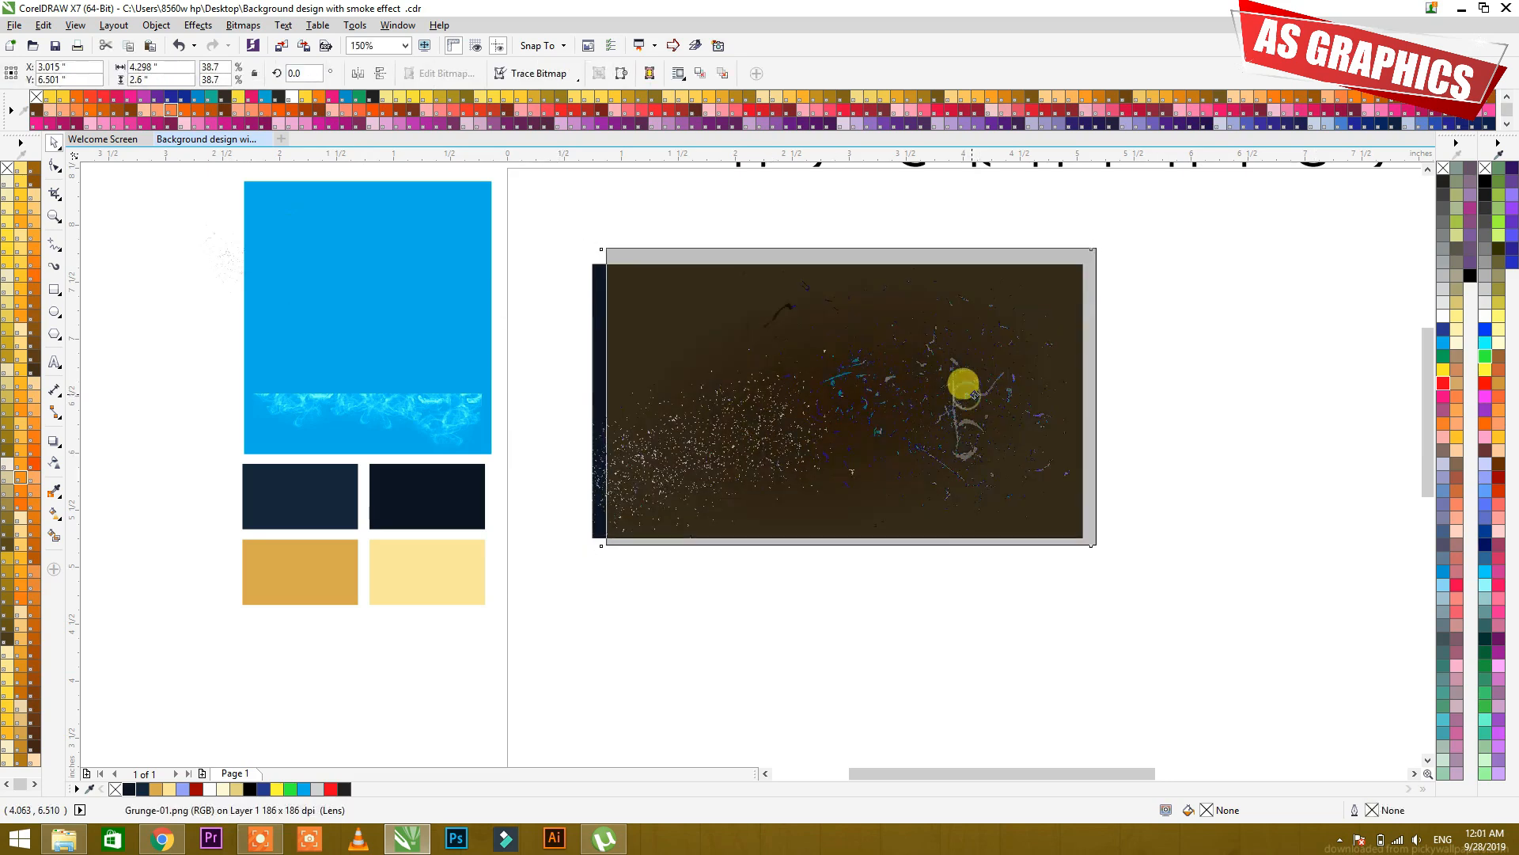
{"action": "left_click", "coordinate": [684, 437]}
{"action": "left_click_drag", "start_coordinate": [702, 444], "coordinate": [692, 438]}
{"action": "left_click", "coordinate": [1171, 437]}
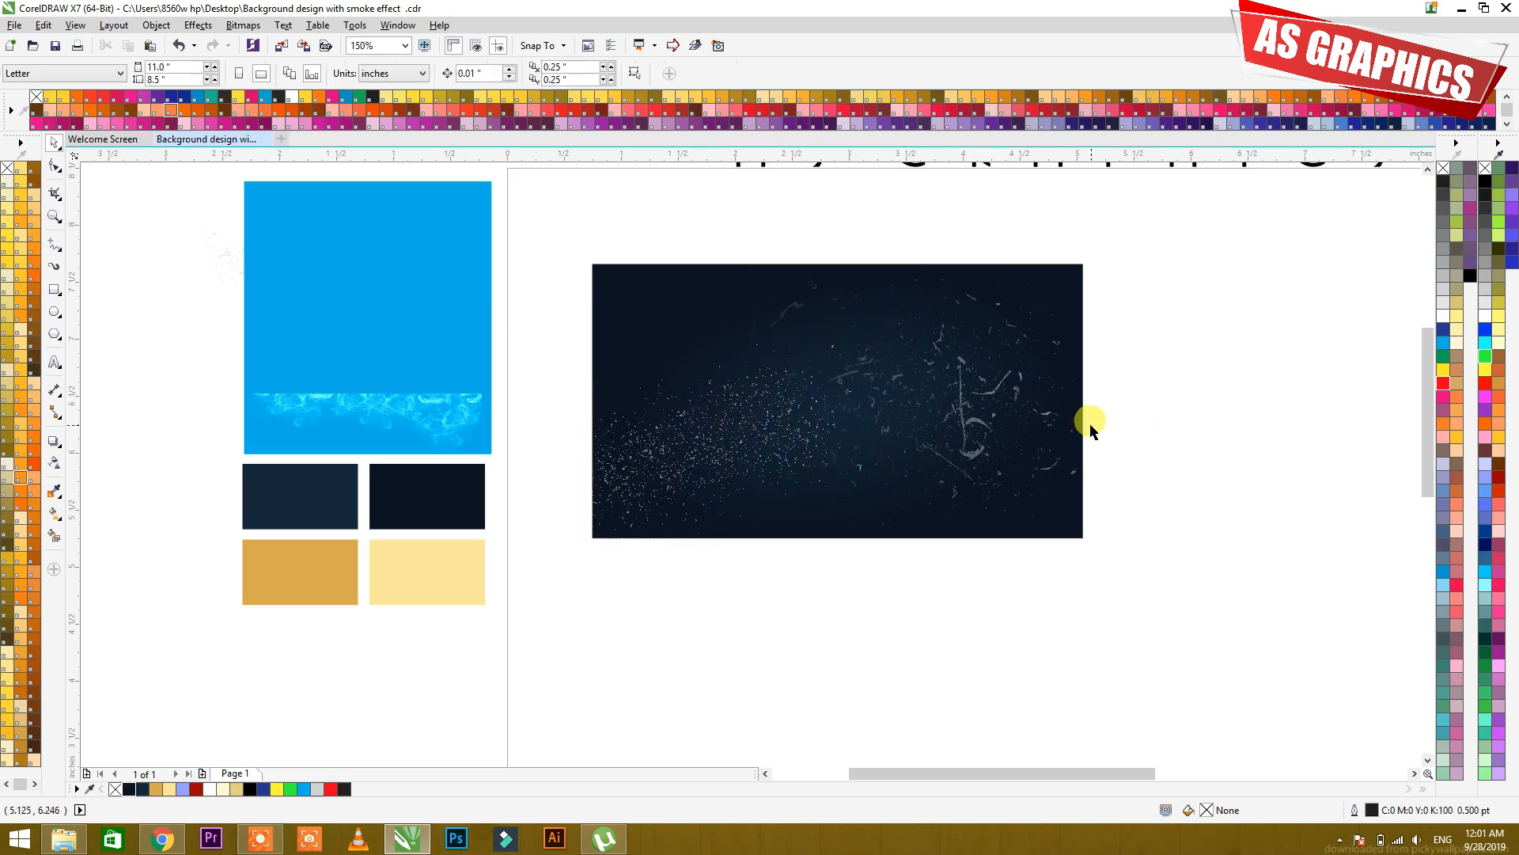
{"action": "left_click", "coordinate": [1021, 426]}
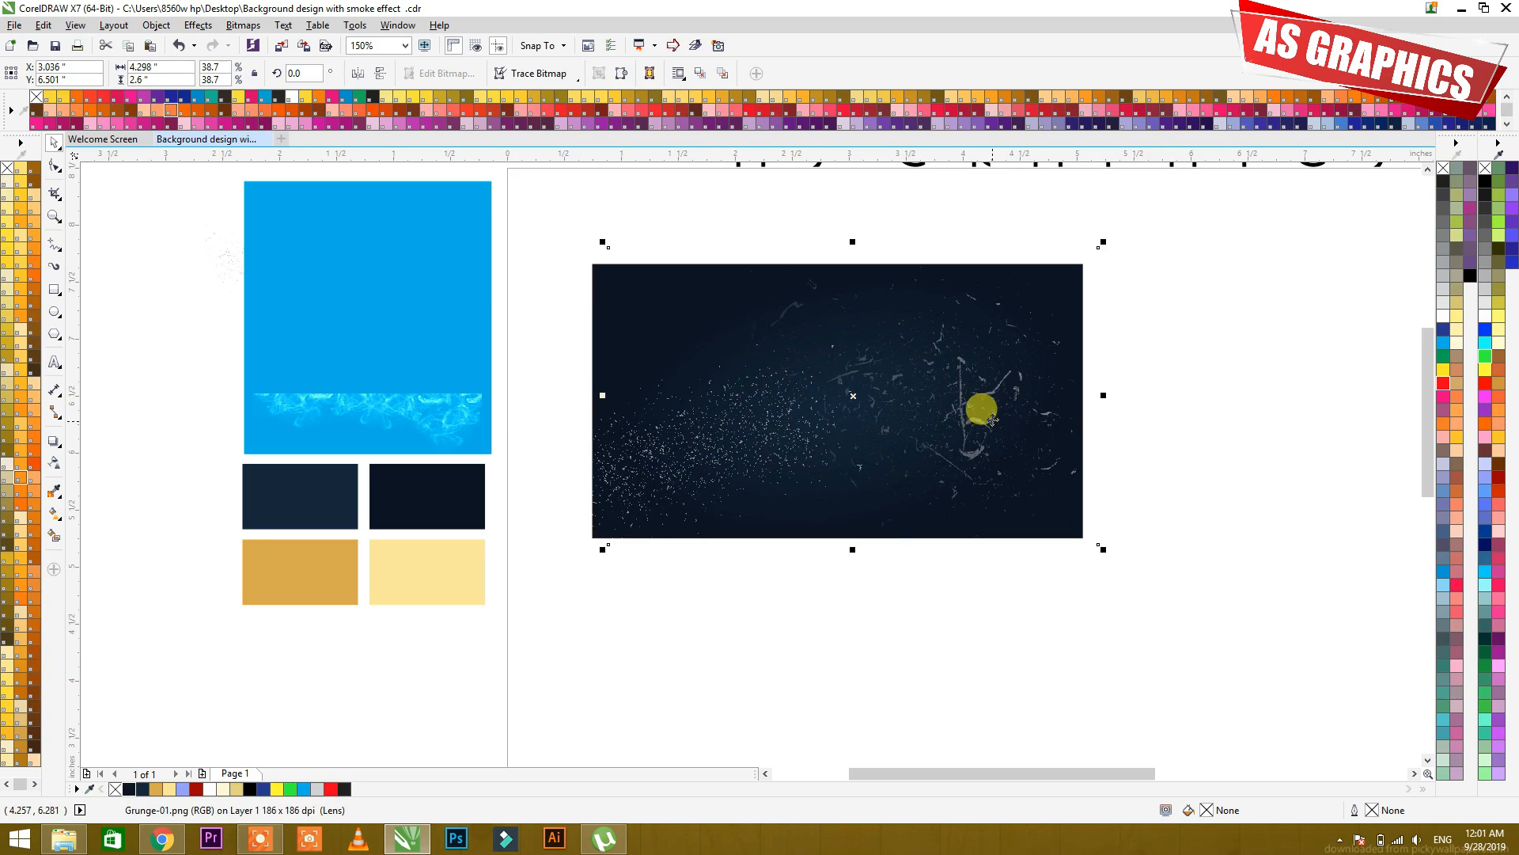
{"action": "left_click", "coordinate": [1245, 402]}
{"action": "left_click", "coordinate": [984, 395]}
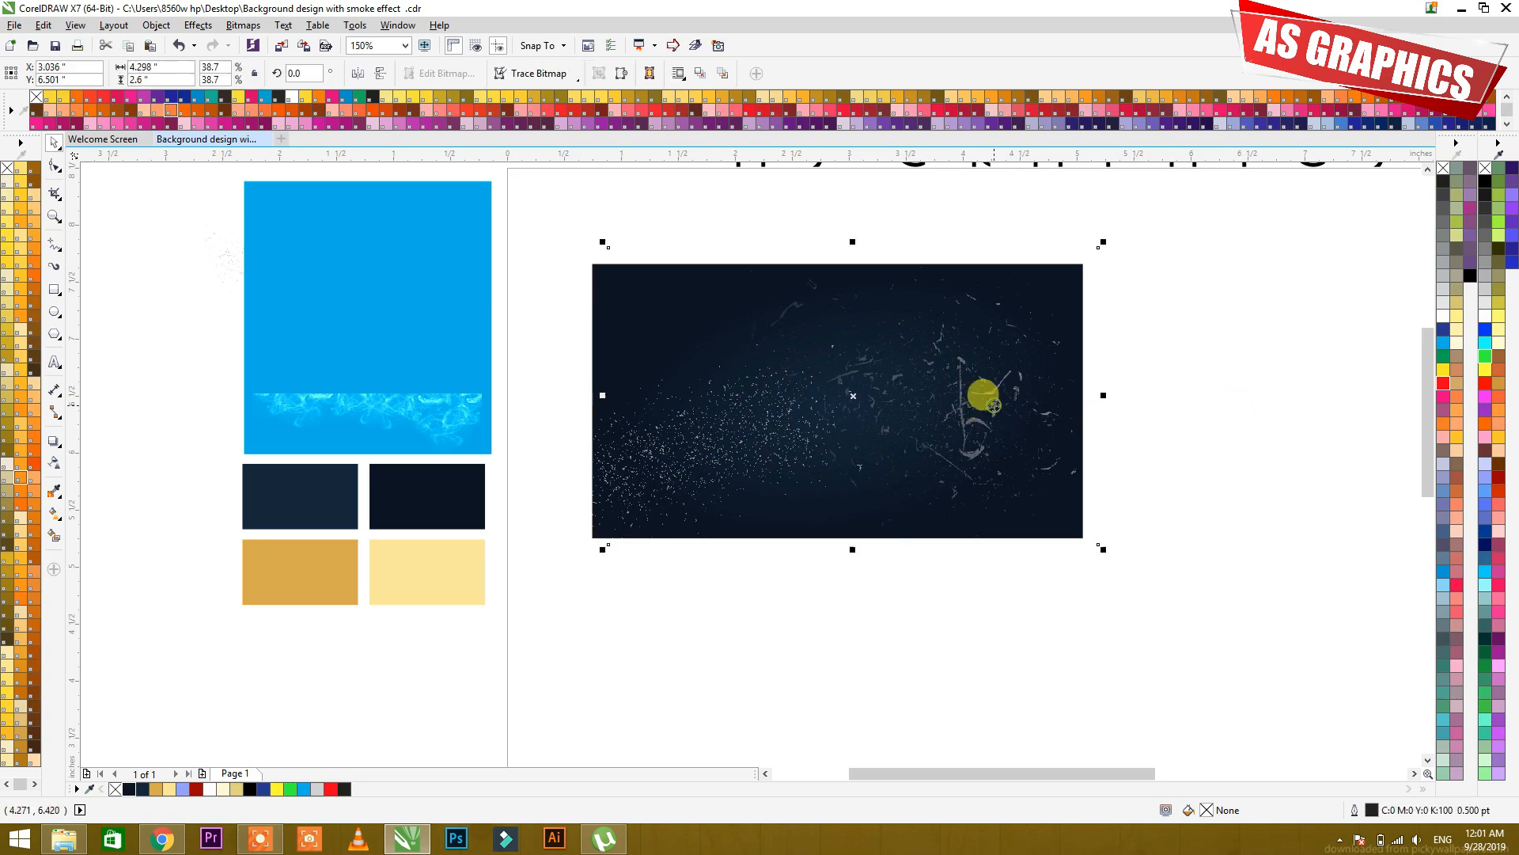
- Nudge the speckle texture slightly down and to the left over the dark rectangle
{"action": "left_click", "coordinate": [1166, 465]}
{"action": "left_click", "coordinate": [700, 446]}
{"action": "left_click_drag", "start_coordinate": [770, 429], "coordinate": [766, 433]}
{"action": "left_click", "coordinate": [983, 421]}
{"action": "left_click", "coordinate": [1177, 432]}
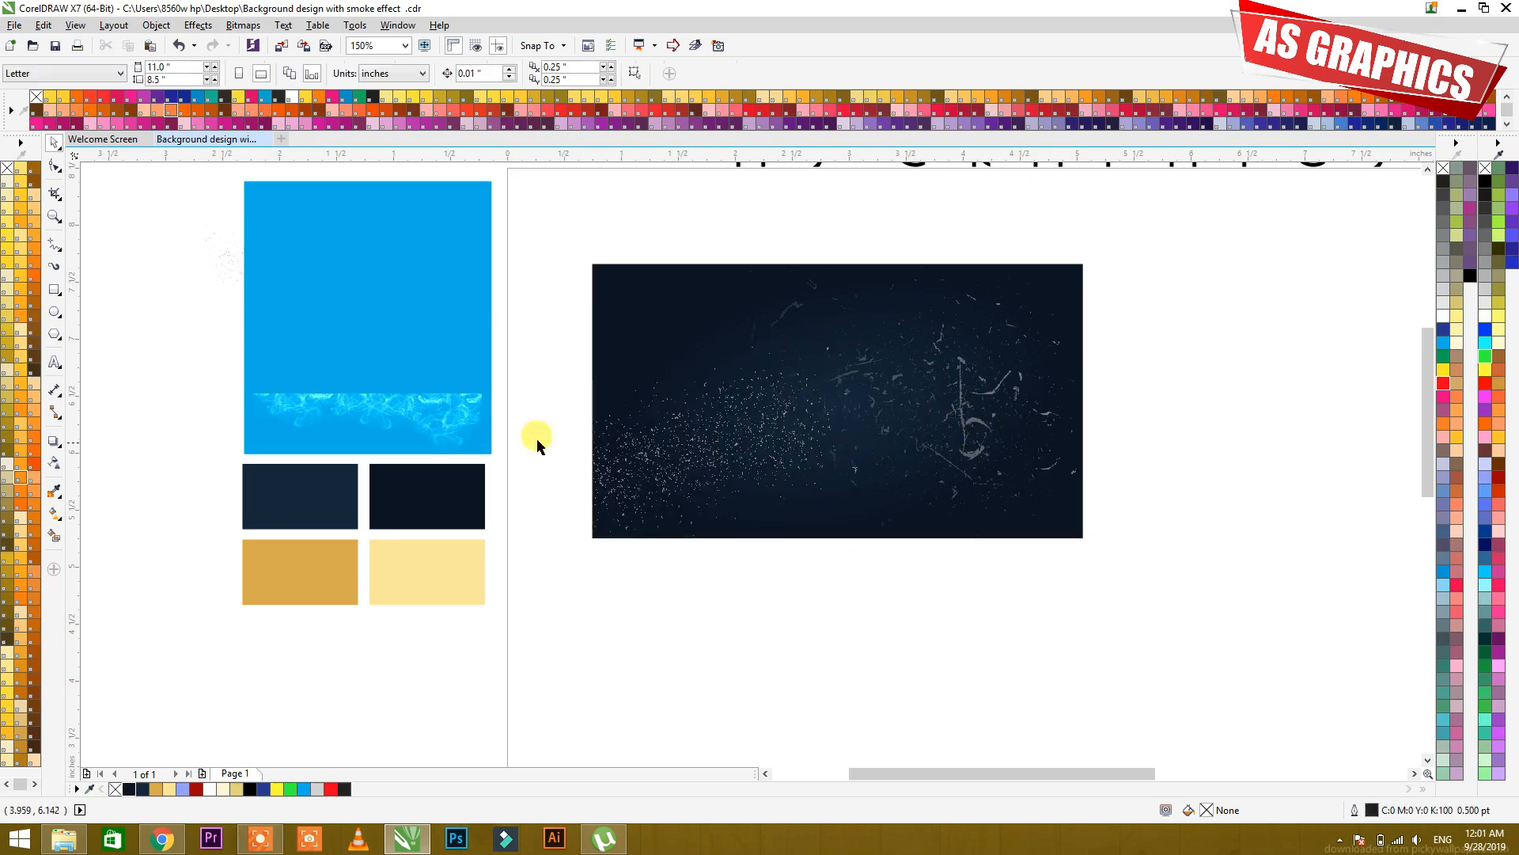
- Move the smoke texture onto the dark rectangle's top edge and enlarge it to about 4.29 by 1.16 inches
{"action": "left_click", "coordinate": [436, 427]}
{"action": "left_click_drag", "start_coordinate": [408, 417], "coordinate": [753, 295]}
{"action": "left_click_drag", "start_coordinate": [824, 329], "coordinate": [1088, 407]}
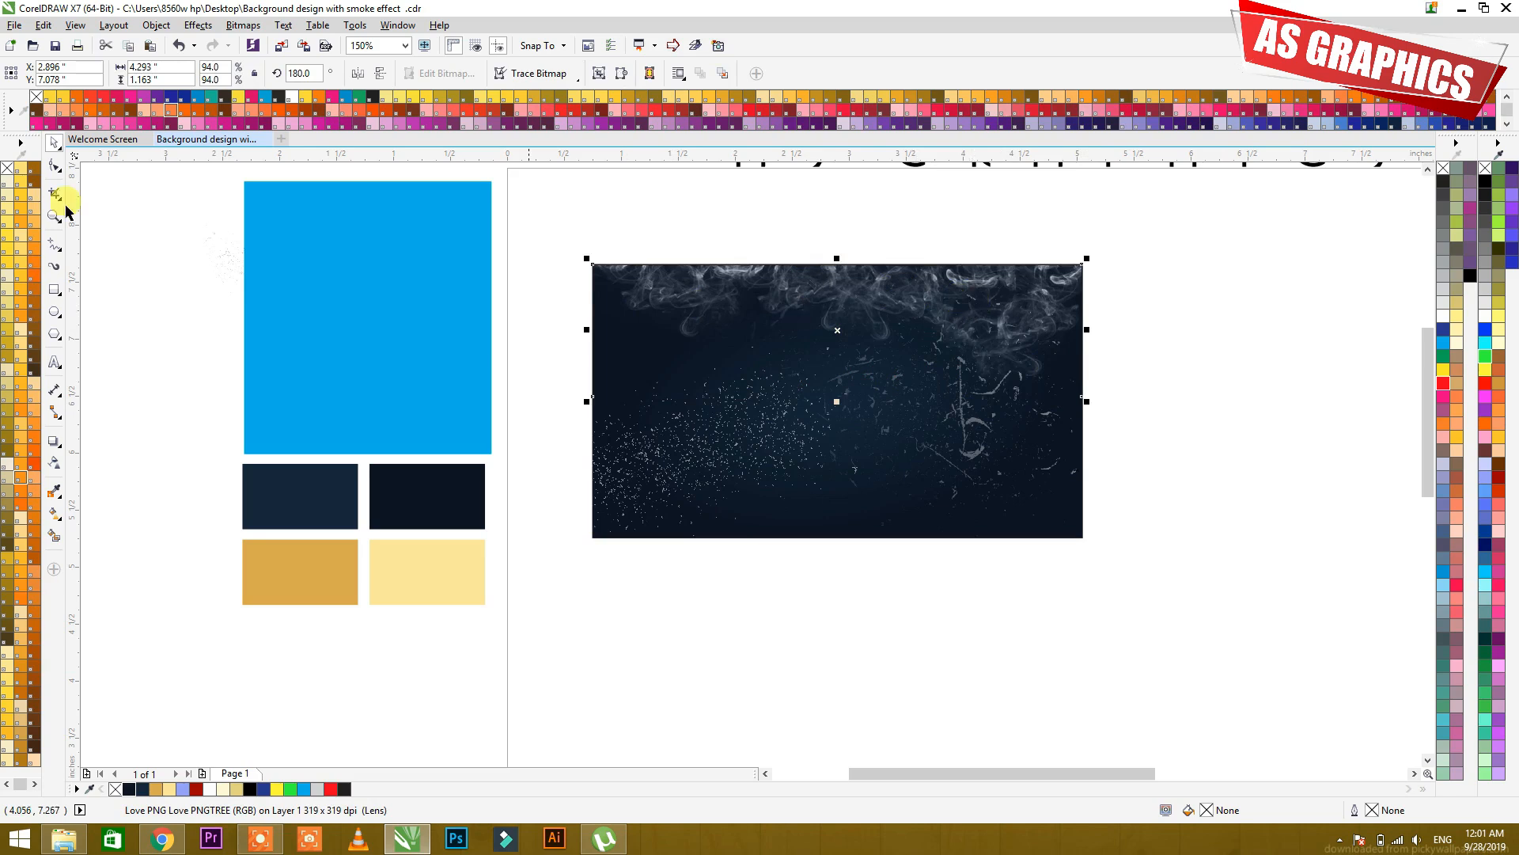
- Set the smoke texture's uniform transparency to 0 with the Add merge mode
{"action": "left_click", "coordinate": [55, 464]}
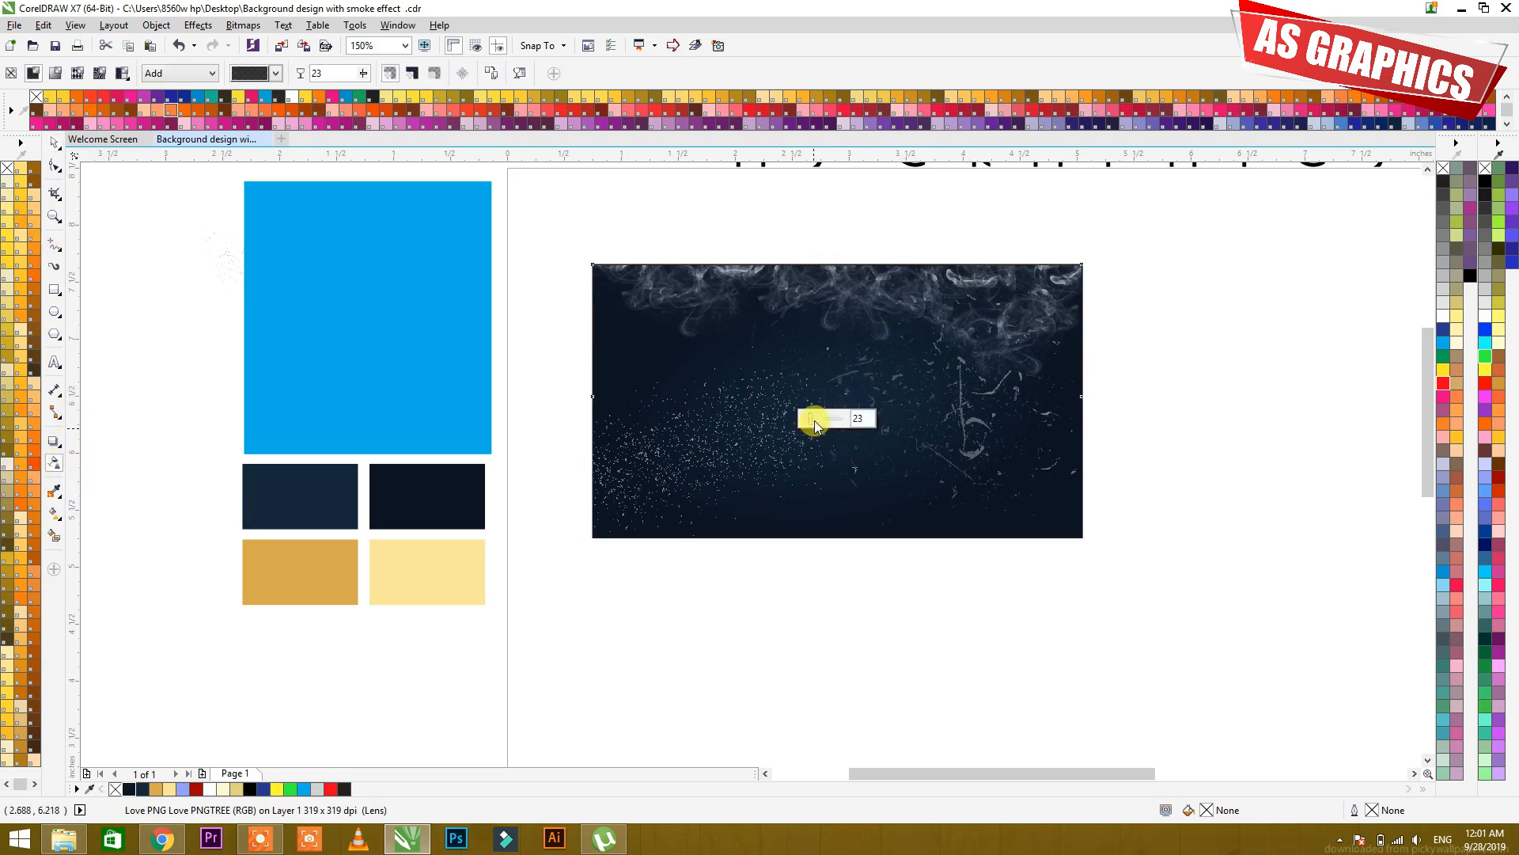
{"action": "left_click_drag", "start_coordinate": [813, 425], "coordinate": [801, 425]}
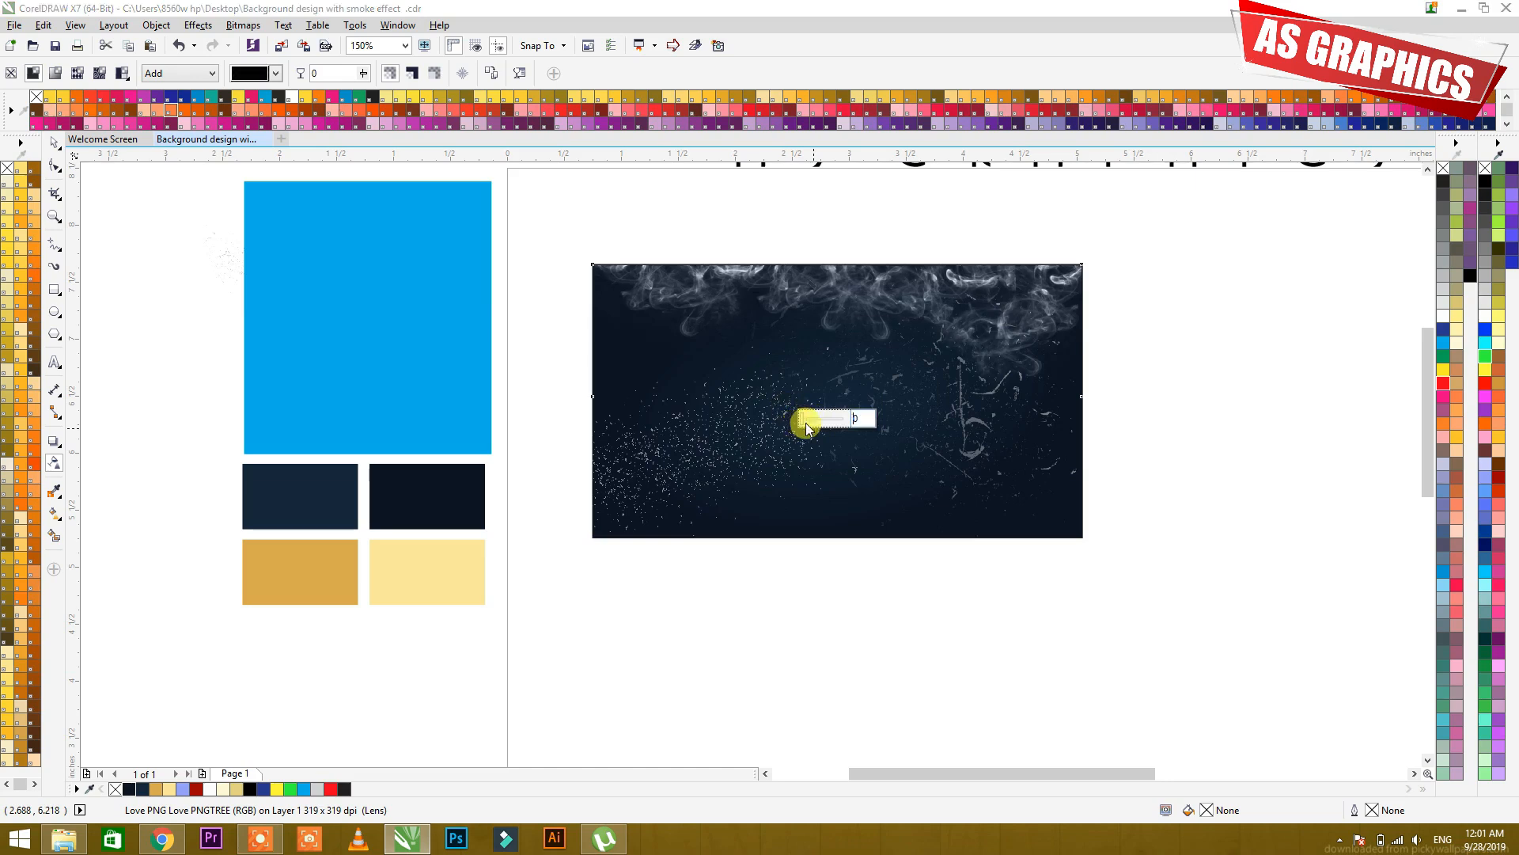
{"action": "left_click", "coordinate": [188, 73]}
{"action": "left_click", "coordinate": [158, 87]}
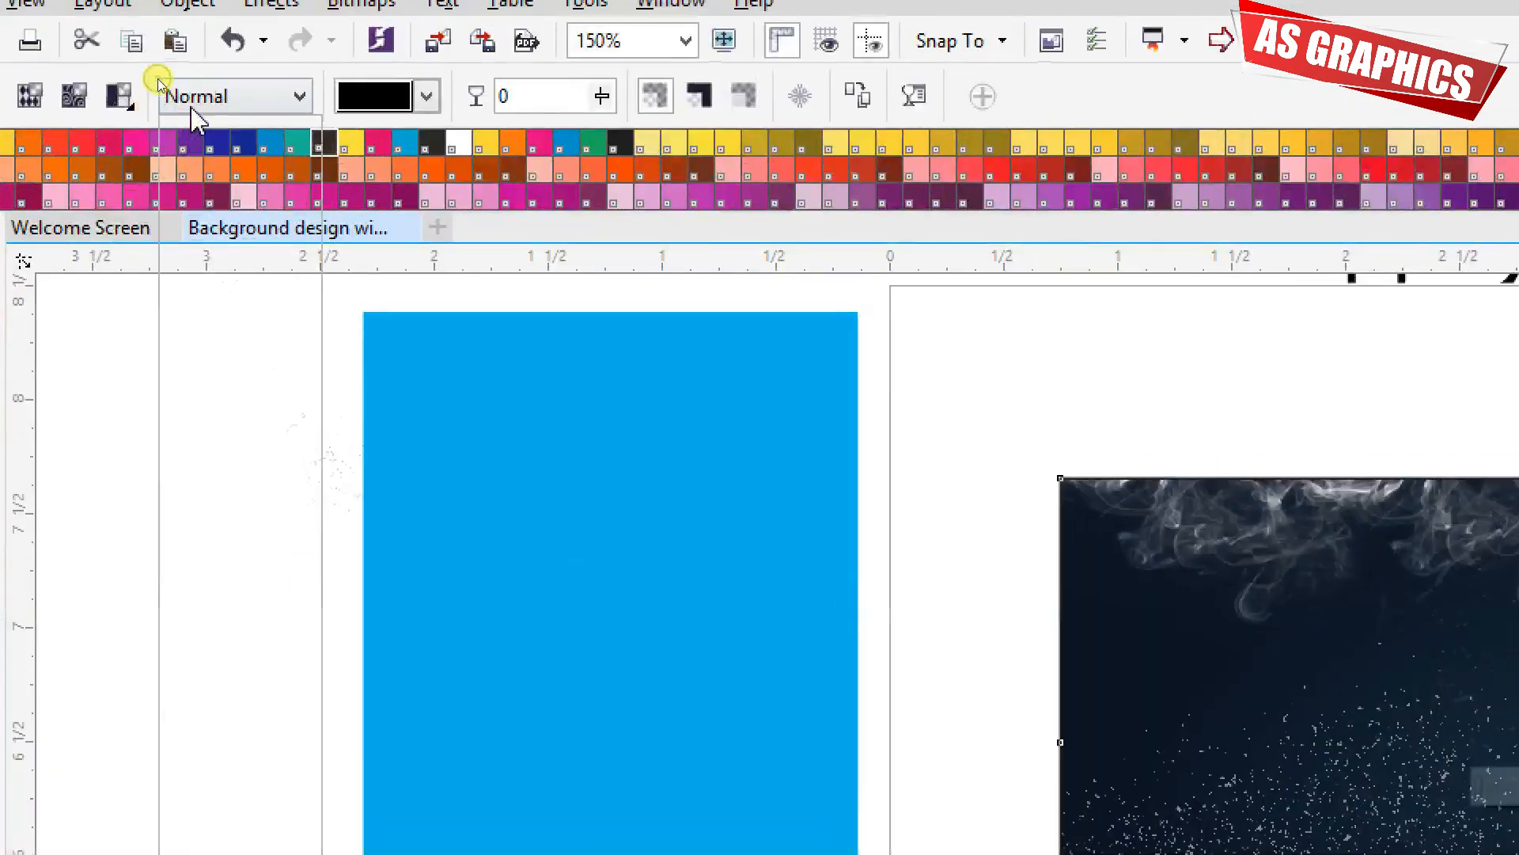
{"action": "left_click", "coordinate": [156, 77]}
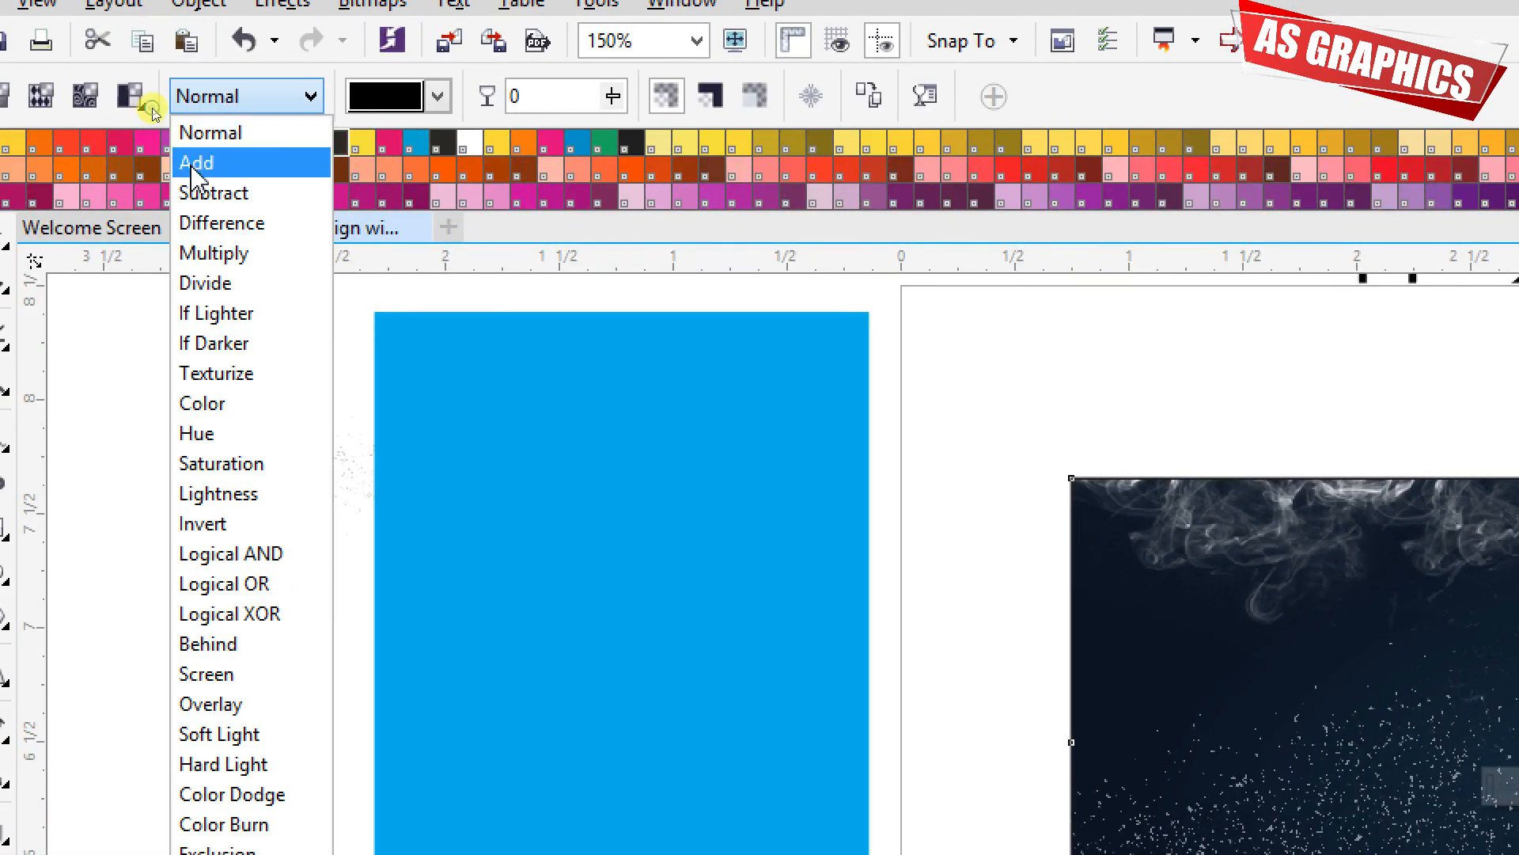
{"action": "left_click", "coordinate": [195, 163]}
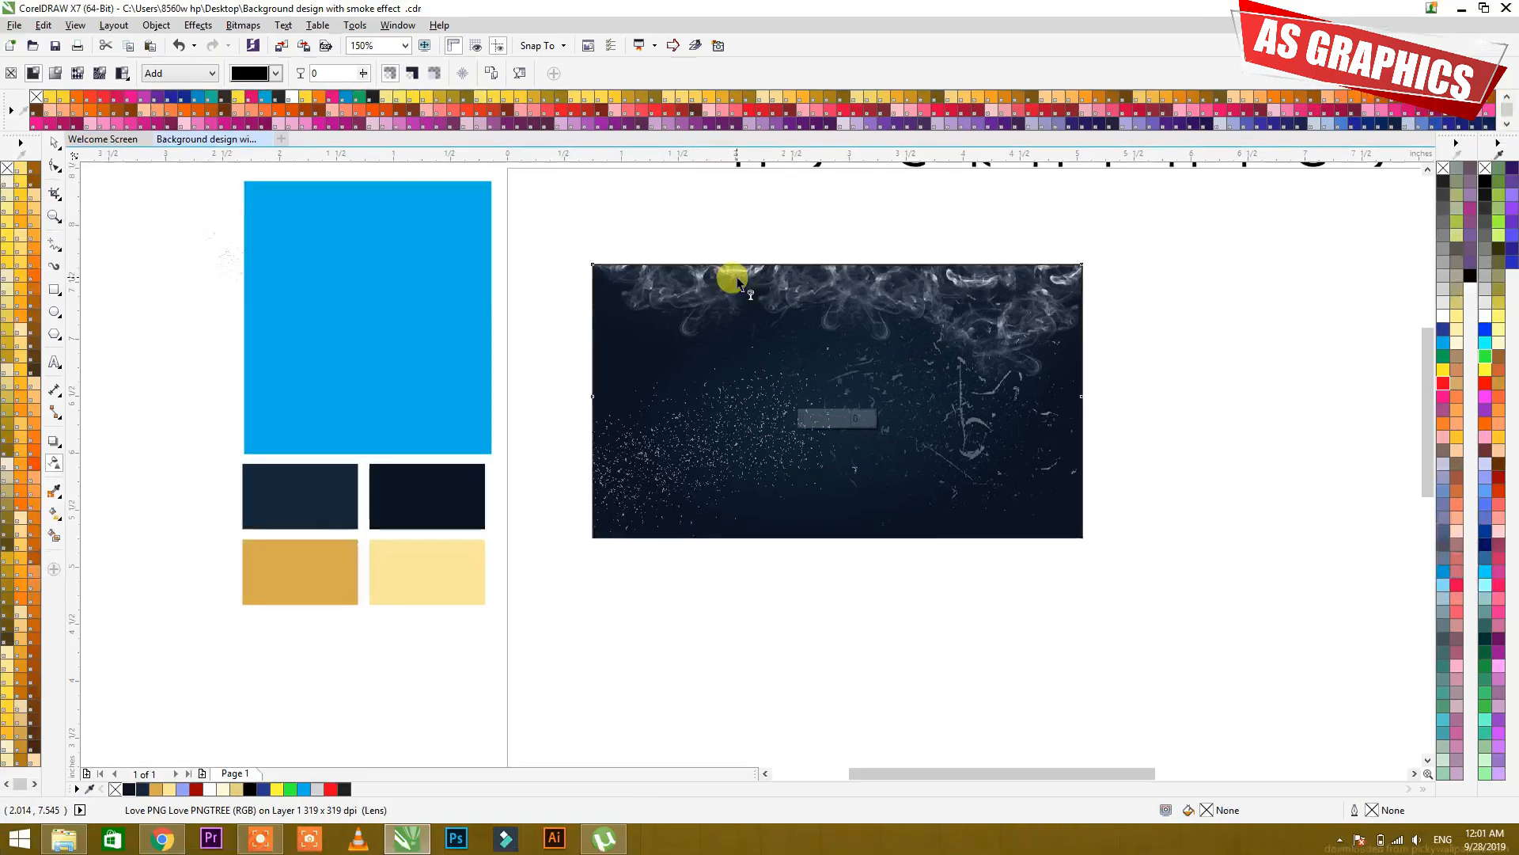
- Fade the smoke texture along the dark rectangle's top edge to a uniform transparency of 52
{"action": "left_click", "coordinate": [1514, 435]}
{"action": "left_click", "coordinate": [840, 328]}
{"action": "left_click_drag", "start_coordinate": [806, 423], "coordinate": [811, 423]}
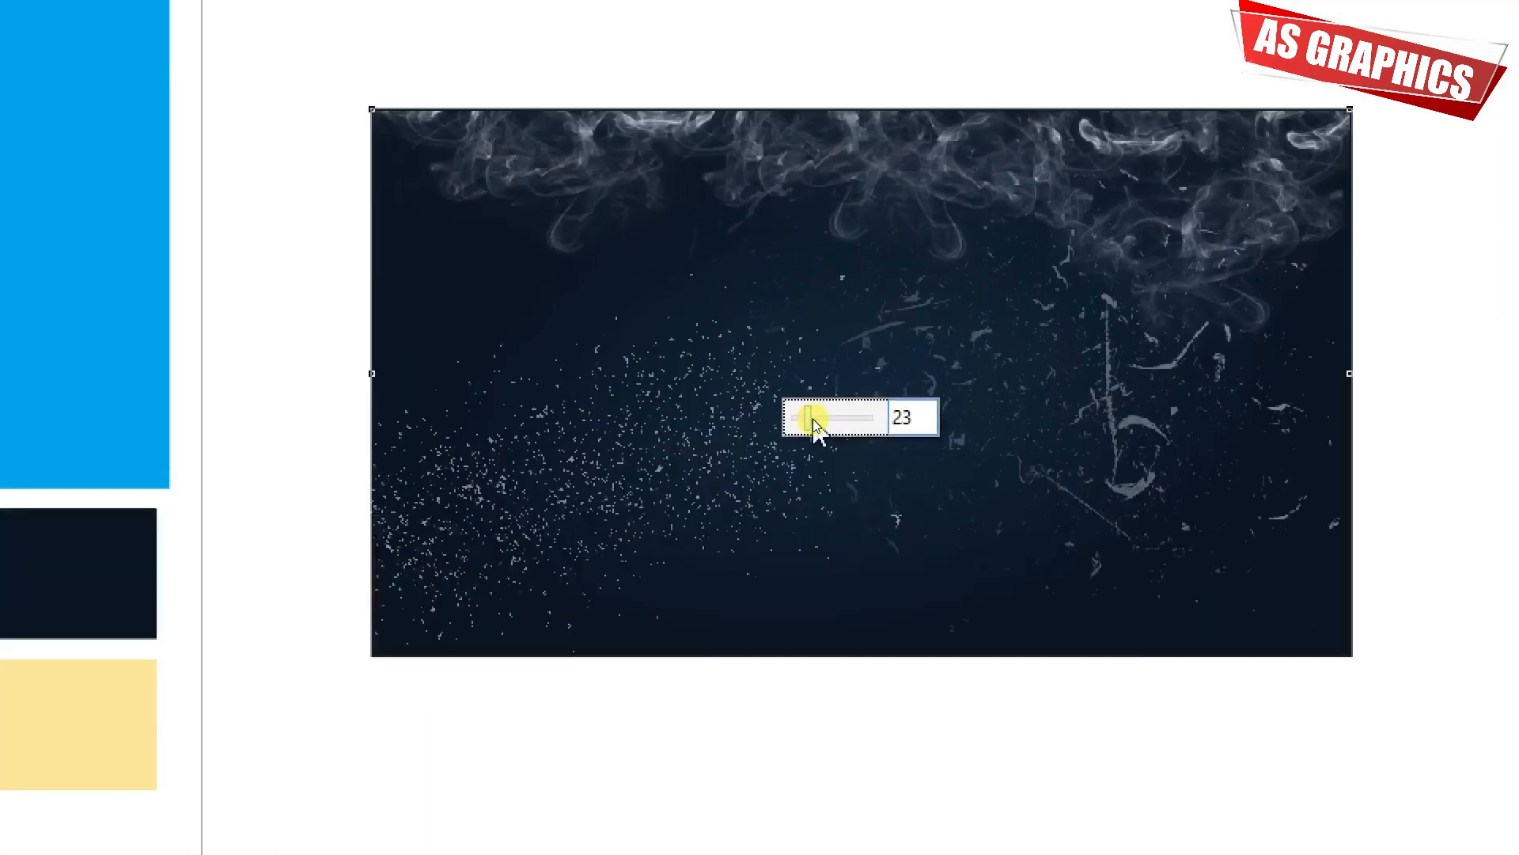
{"action": "left_click_drag", "start_coordinate": [815, 419], "coordinate": [822, 428]}
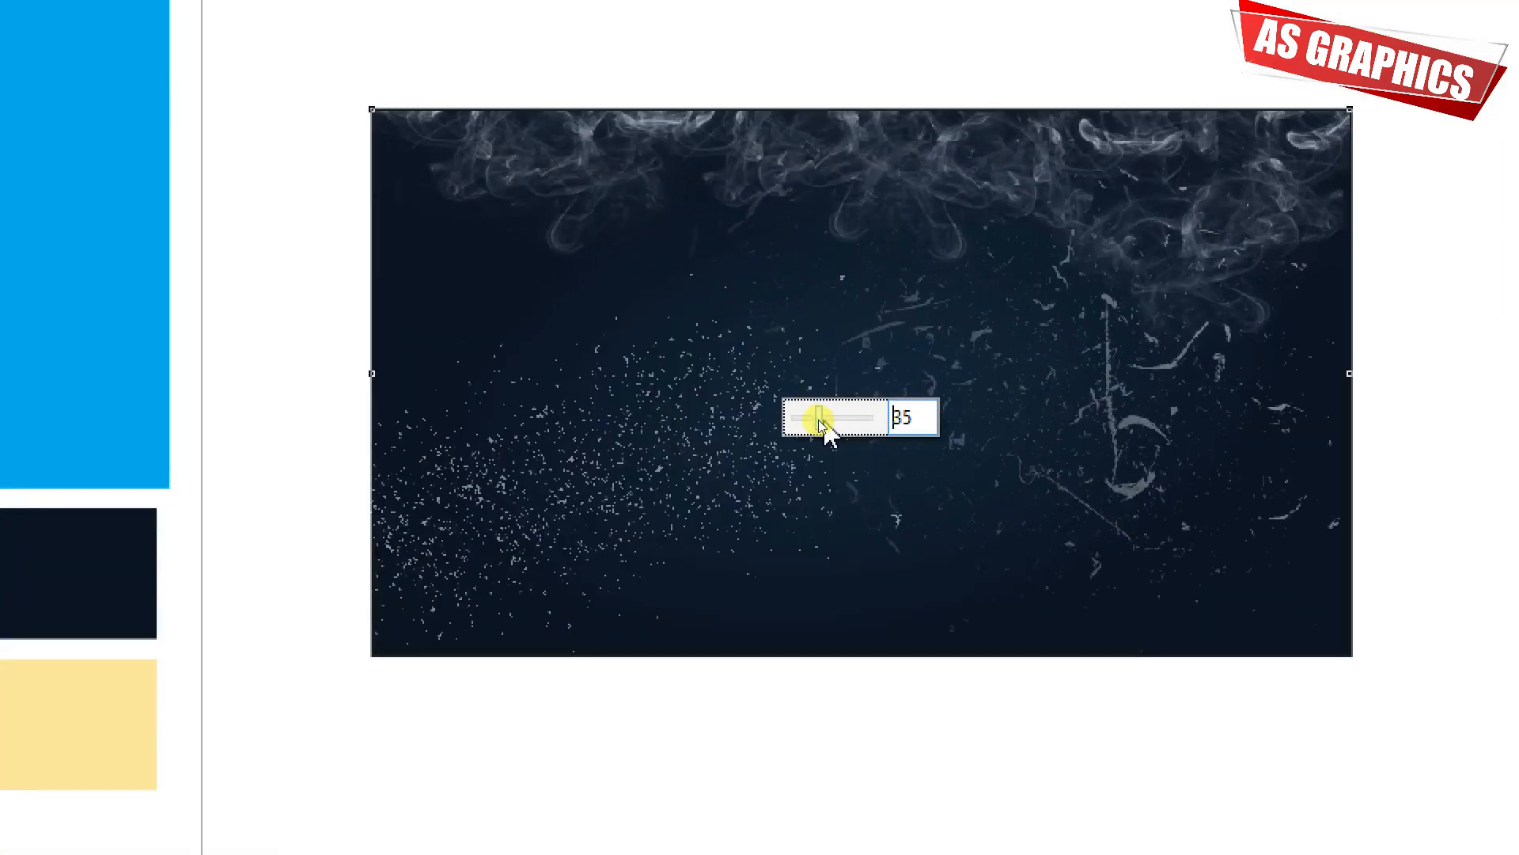
{"action": "left_click_drag", "start_coordinate": [824, 424], "coordinate": [827, 424]}
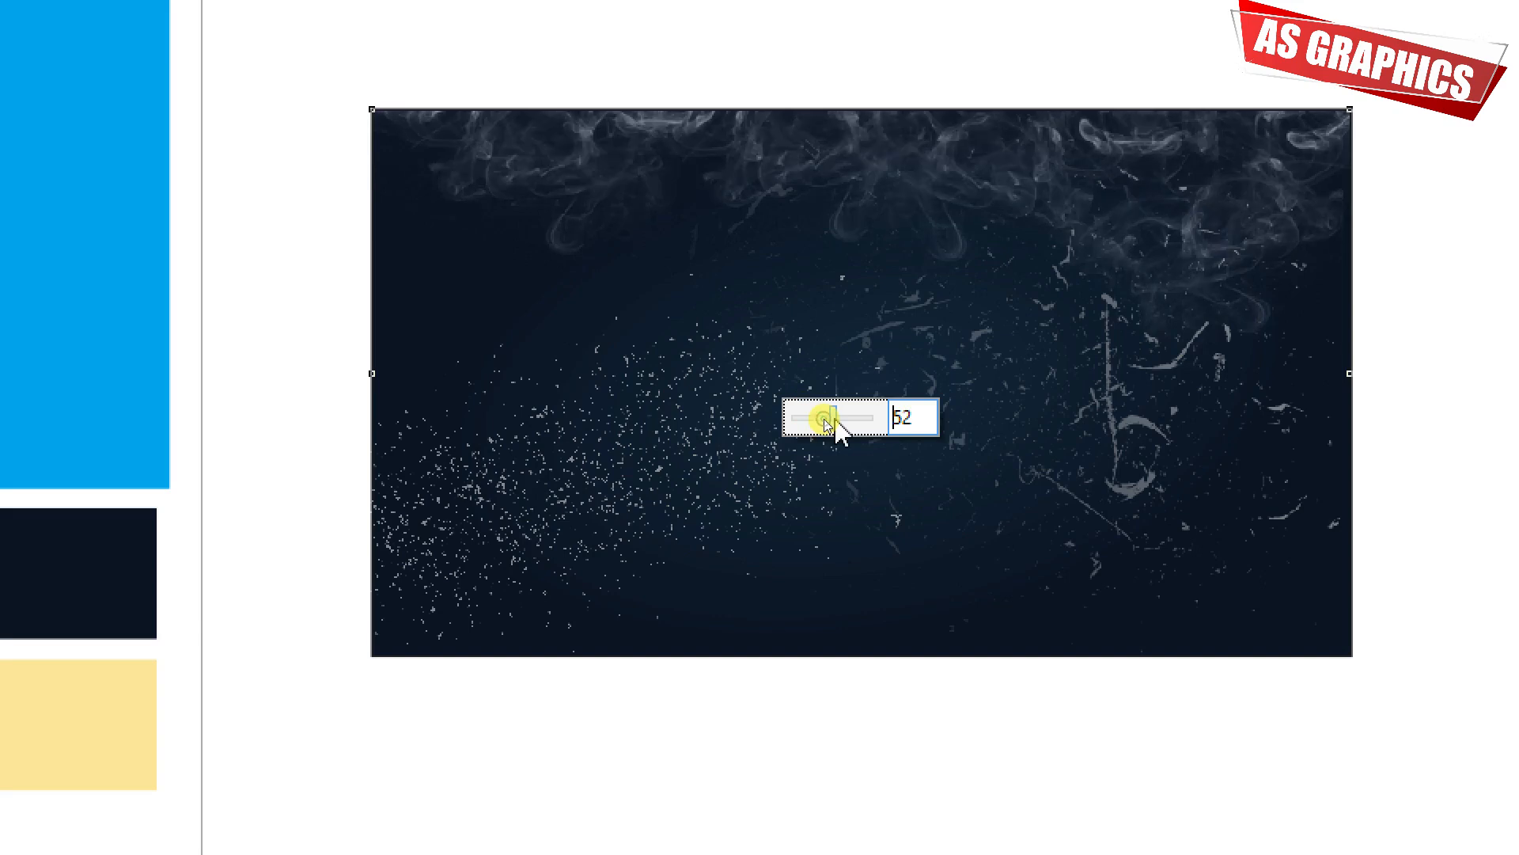
{"action": "left_click", "coordinate": [1447, 369]}
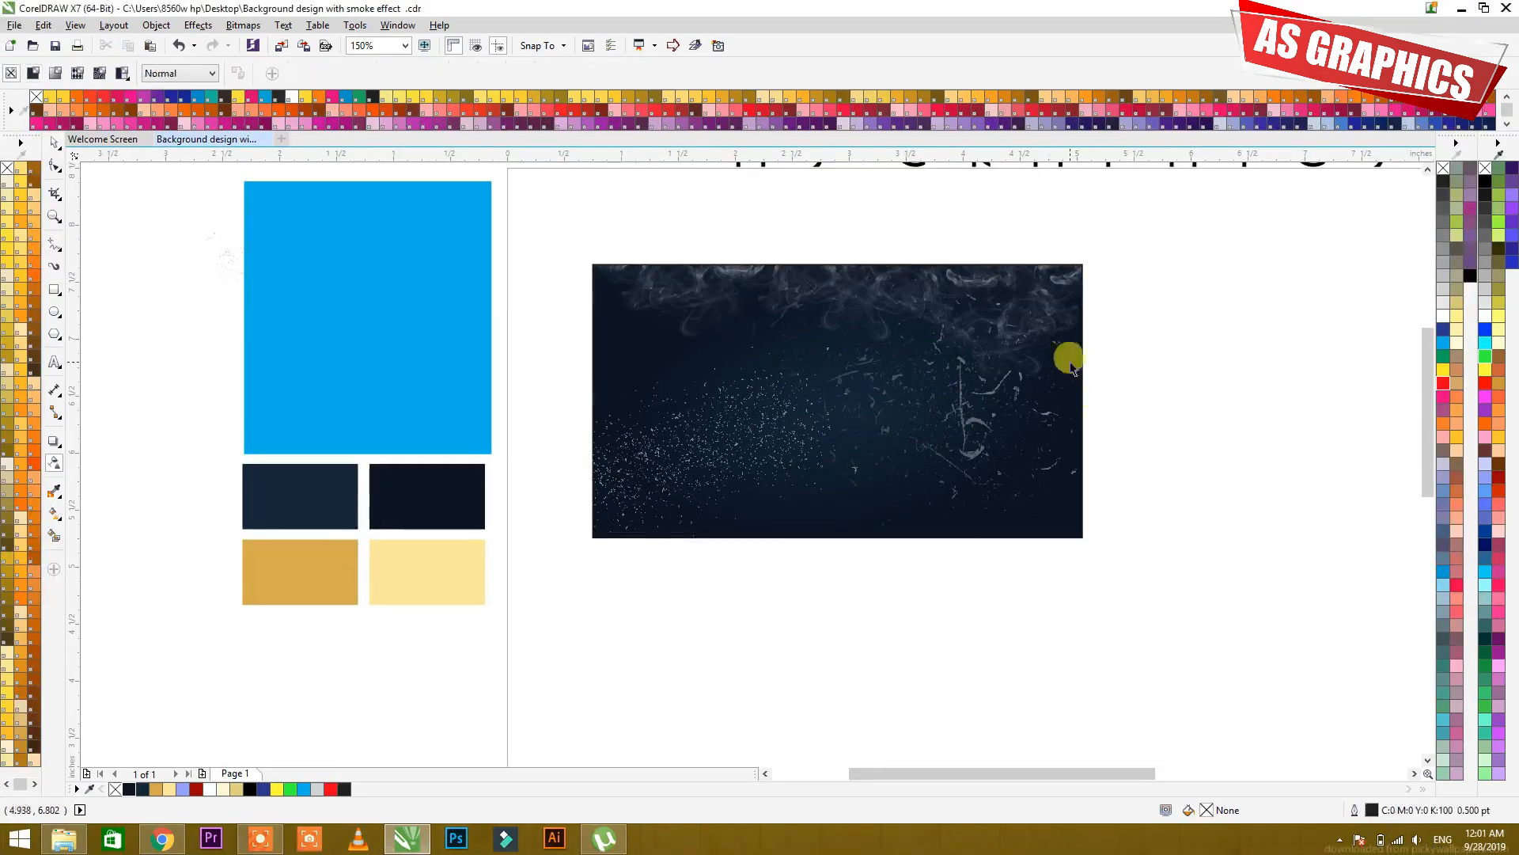
- Enlarge the smoke texture from its center to about 5.36 by 1.45 inches
{"action": "left_click", "coordinate": [996, 342]}
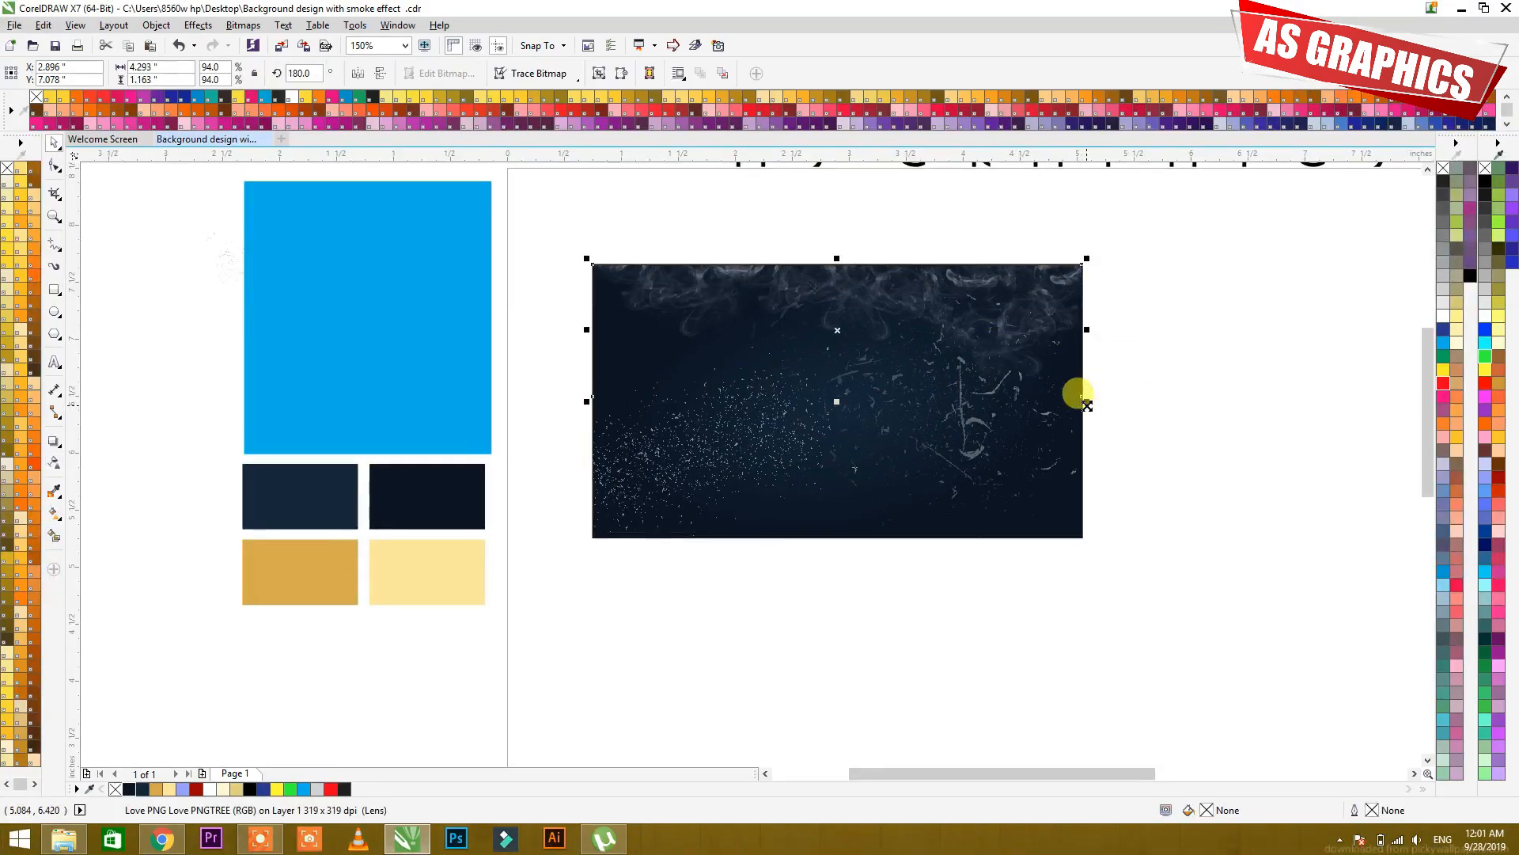
{"action": "left_click_drag", "start_coordinate": [1087, 406], "coordinate": [1145, 436]}
{"action": "left_click", "coordinate": [1017, 329]}
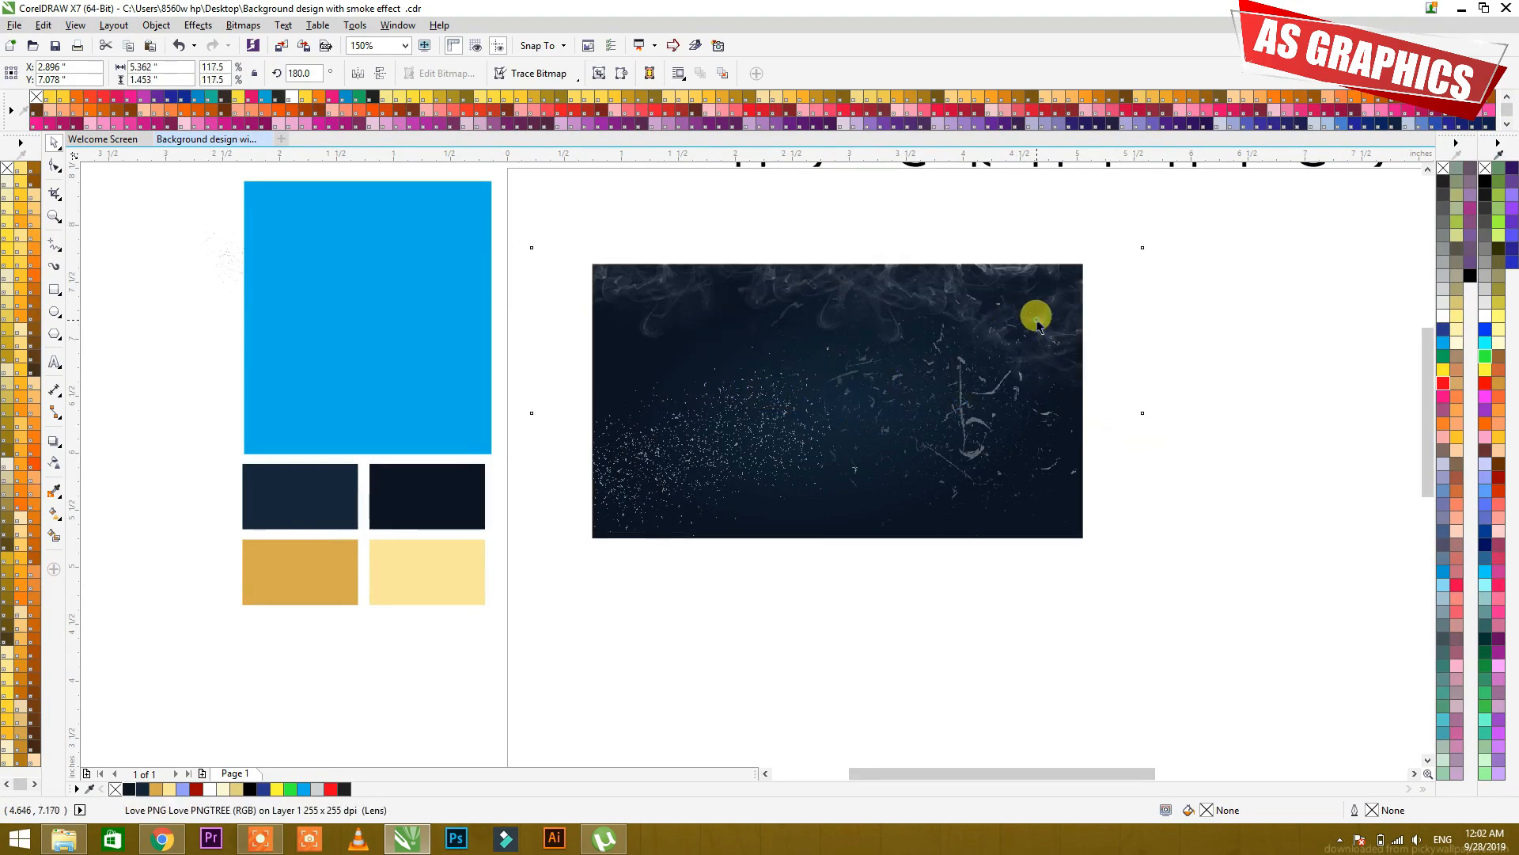
{"action": "left_click", "coordinate": [1186, 283]}
- Create a vertically mirrored copy of the smoke along the dark rectangle's bottom edge and flip the copy horizontally
{"action": "left_click", "coordinate": [1031, 286]}
{"action": "left_click_drag", "start_coordinate": [837, 241], "coordinate": [823, 462]}
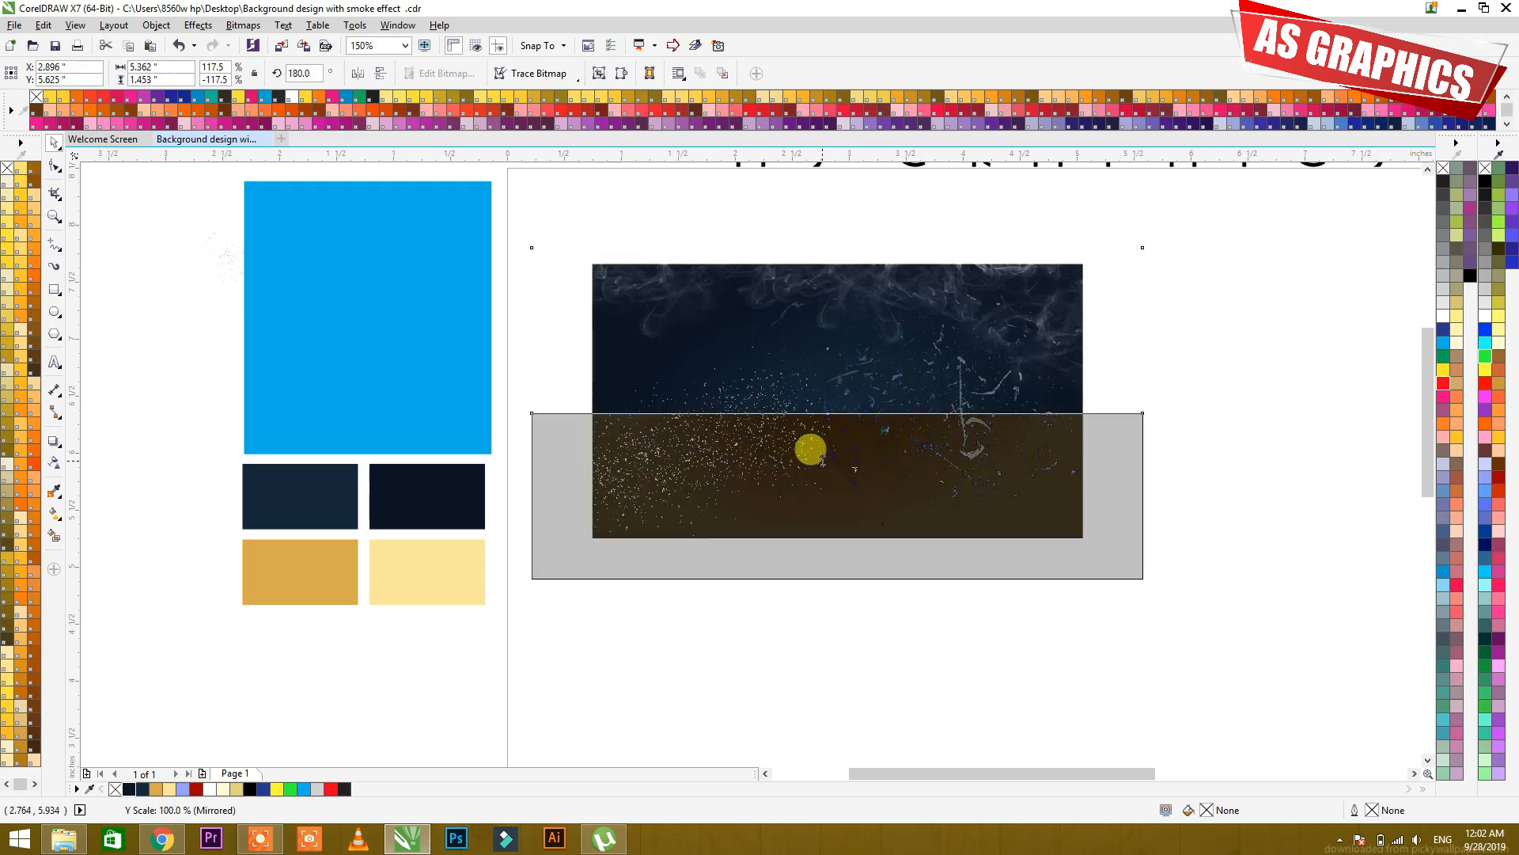
{"action": "left_click", "coordinate": [967, 575]}
{"action": "left_click", "coordinate": [991, 504]}
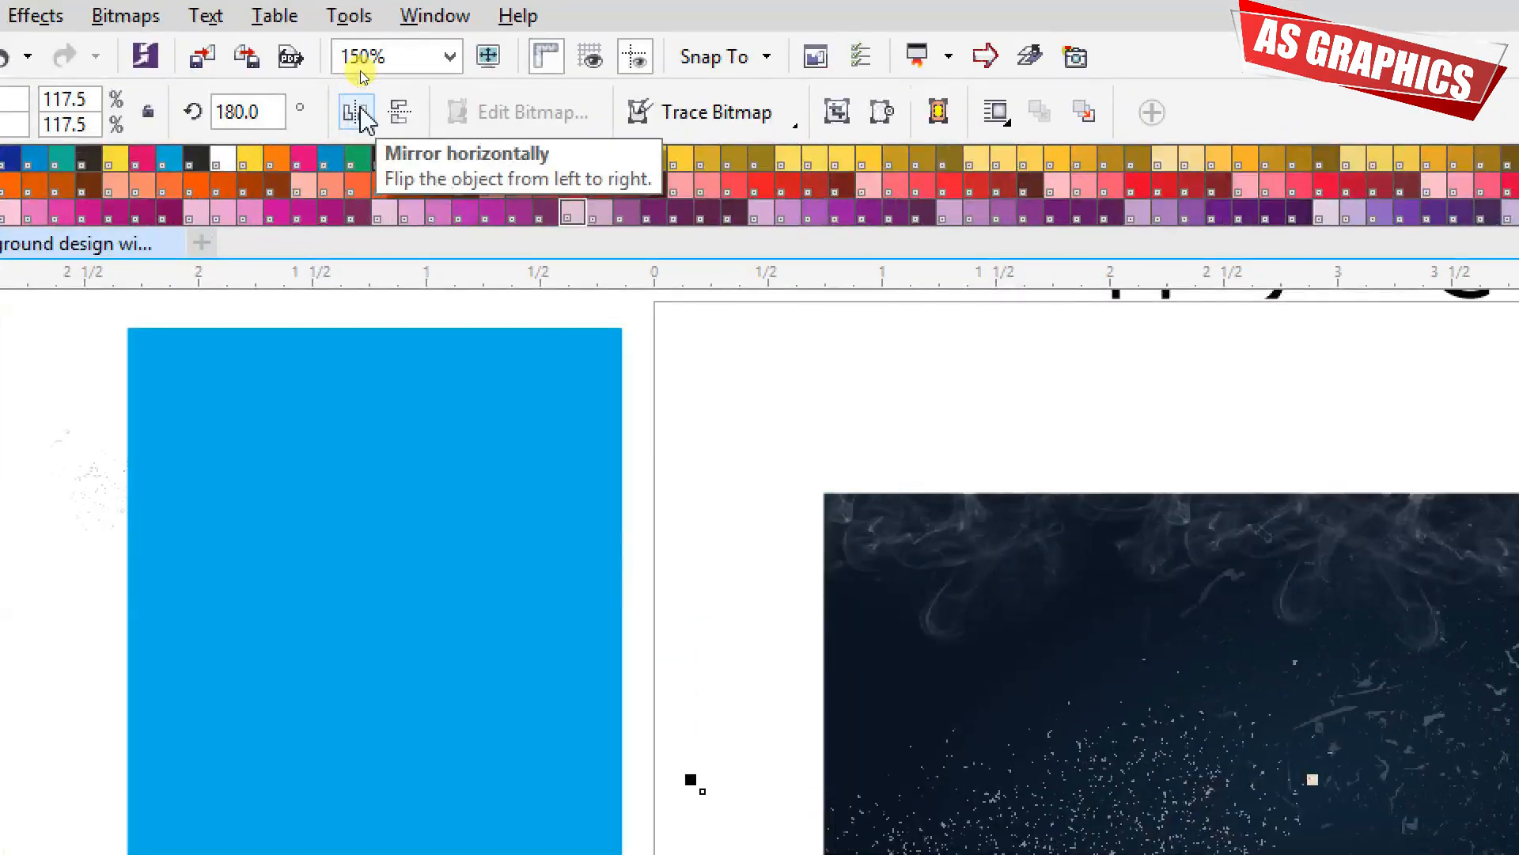
{"action": "left_click", "coordinate": [357, 113]}
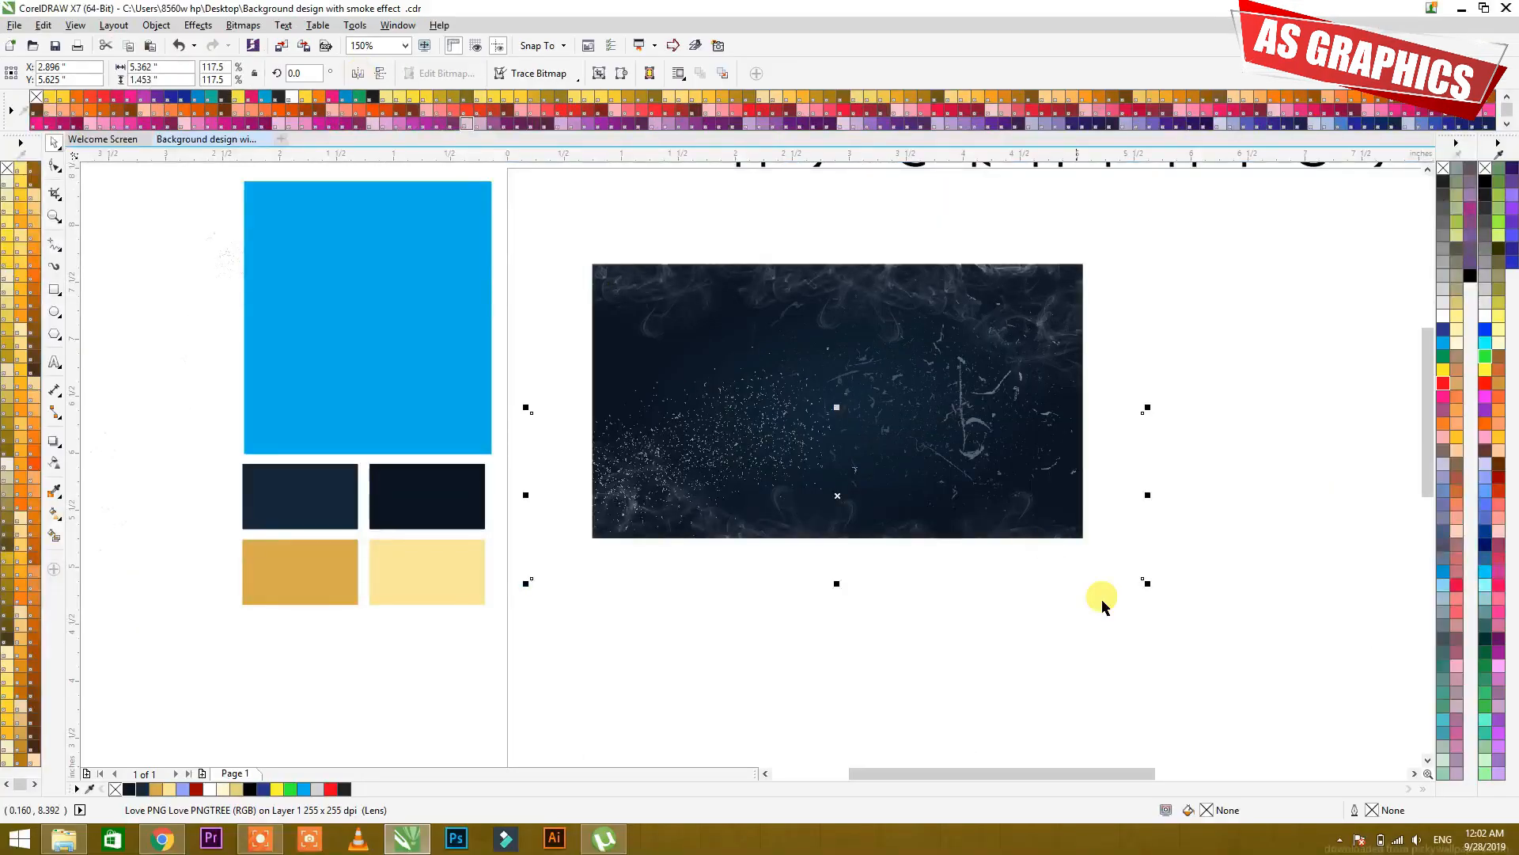
- Enlarge the lower smoke copy to about 156.9% and rotate it to about 348.4° over the dark rectangle's bottom edge
{"action": "left_click_drag", "start_coordinate": [733, 519], "coordinate": [729, 500]}
{"action": "left_click_drag", "start_coordinate": [1152, 389], "coordinate": [1258, 435]}
{"action": "left_click_drag", "start_coordinate": [730, 503], "coordinate": [848, 512]}
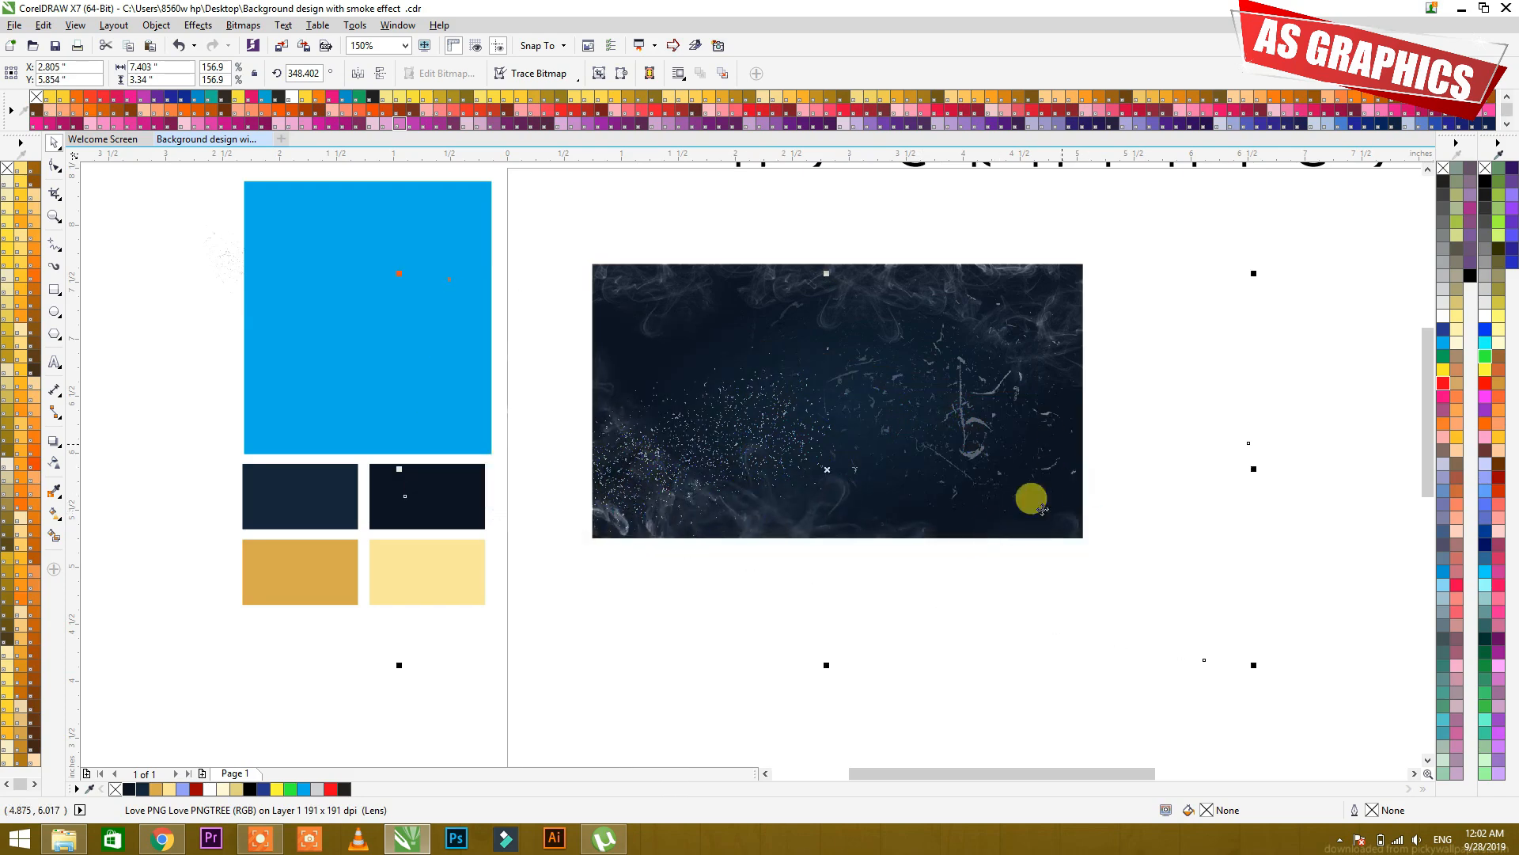
{"action": "left_click", "coordinate": [1298, 393]}
- Enlarge the upper smoke texture to about 135.4% and rotate it to about 178.2°, shifting it slightly left
{"action": "left_click", "coordinate": [1021, 302]}
{"action": "left_click", "coordinate": [1079, 349]}
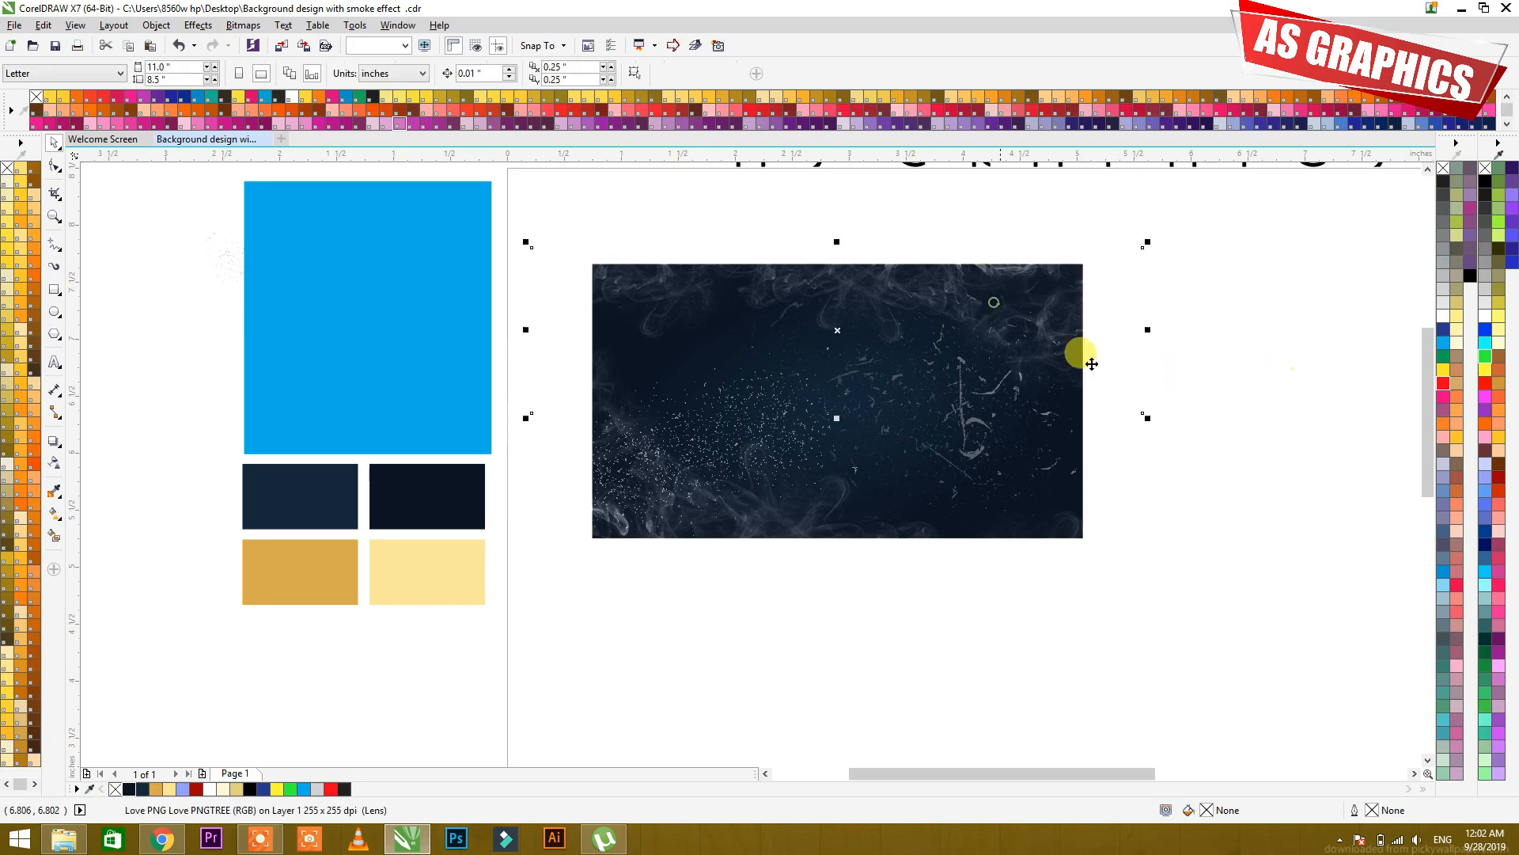
{"action": "left_click_drag", "start_coordinate": [1147, 415], "coordinate": [1186, 437]}
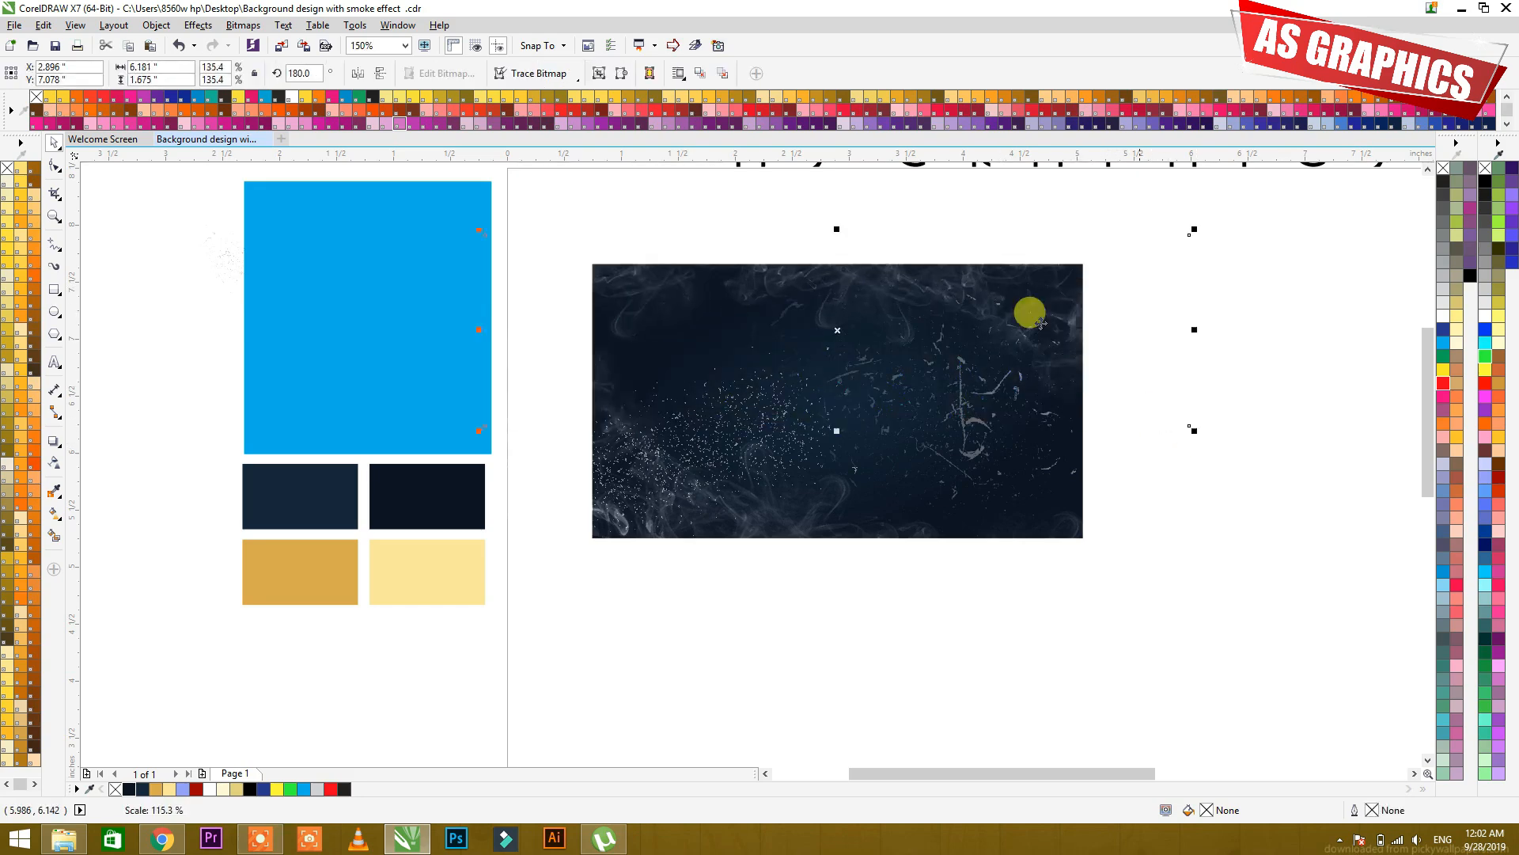
{"action": "left_click", "coordinate": [1151, 261]}
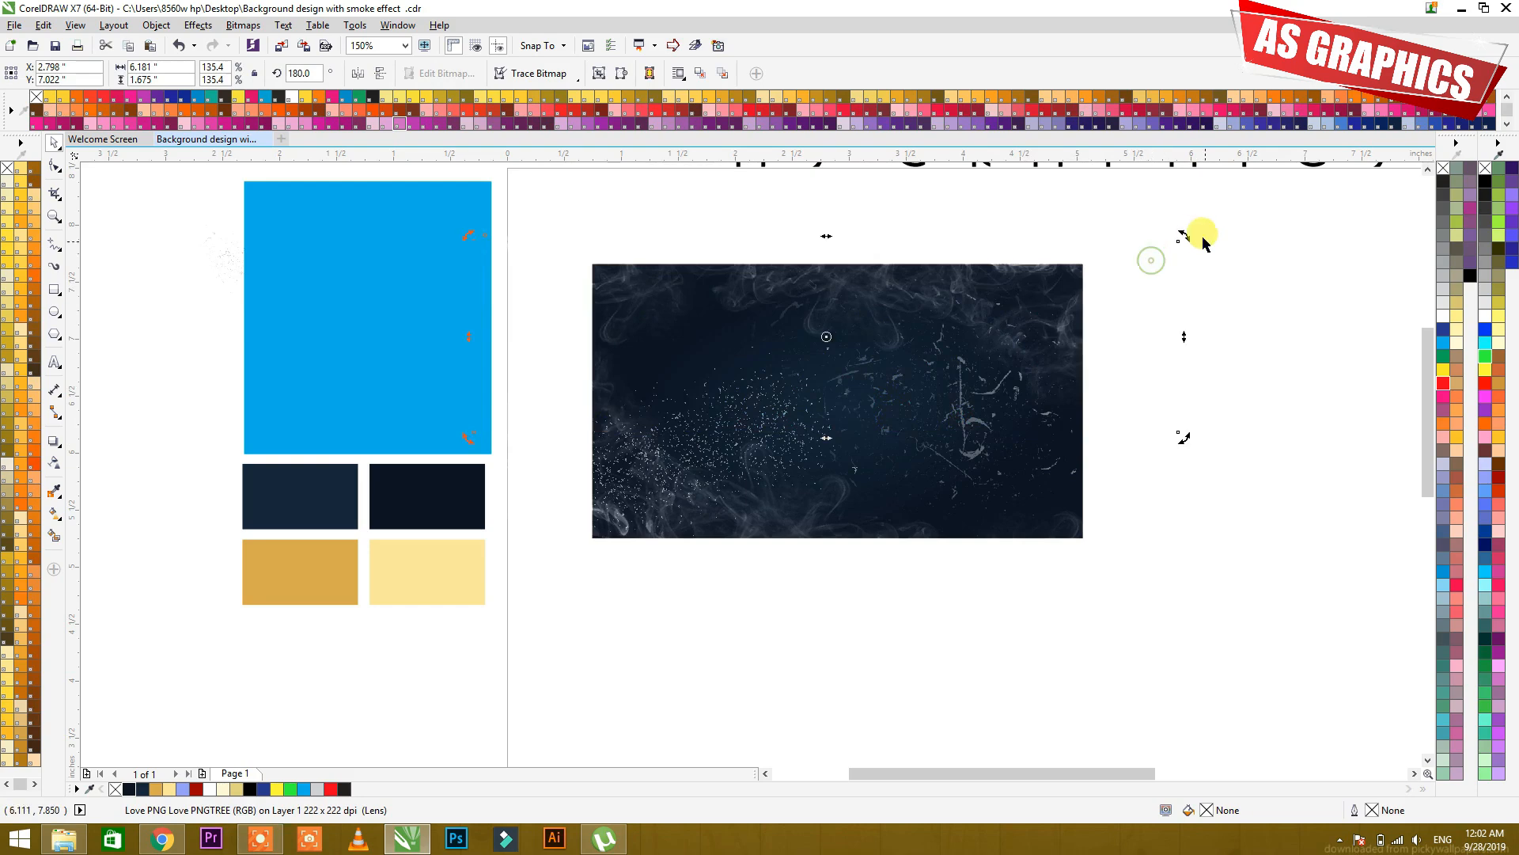
{"action": "left_click_drag", "start_coordinate": [1183, 235], "coordinate": [1187, 247]}
{"action": "left_click", "coordinate": [1265, 287]}
{"action": "left_click_drag", "start_coordinate": [1136, 305], "coordinate": [1136, 302]}
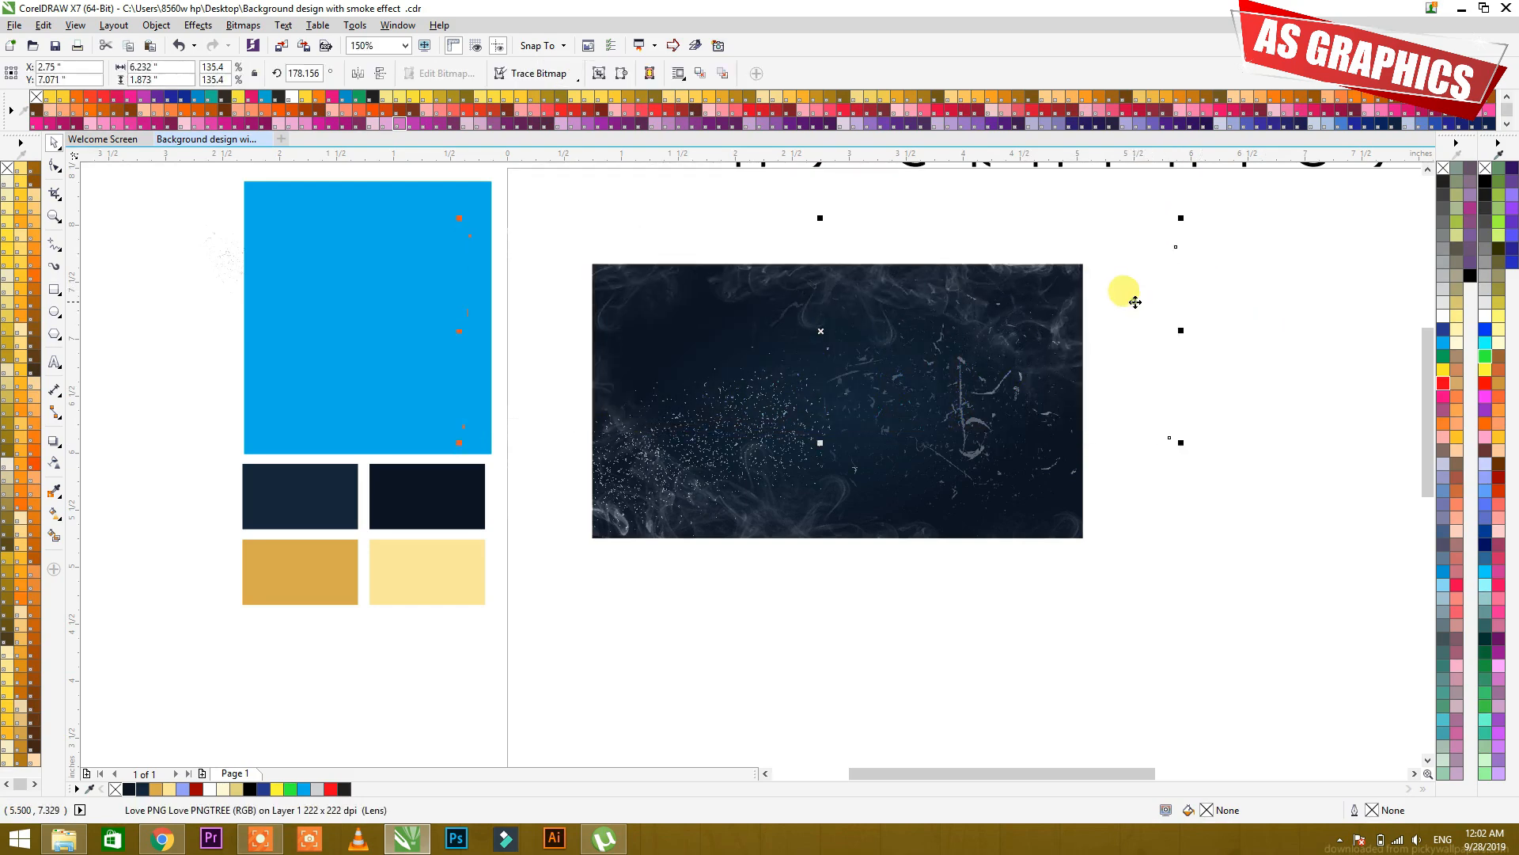
{"action": "left_click", "coordinate": [1261, 324]}
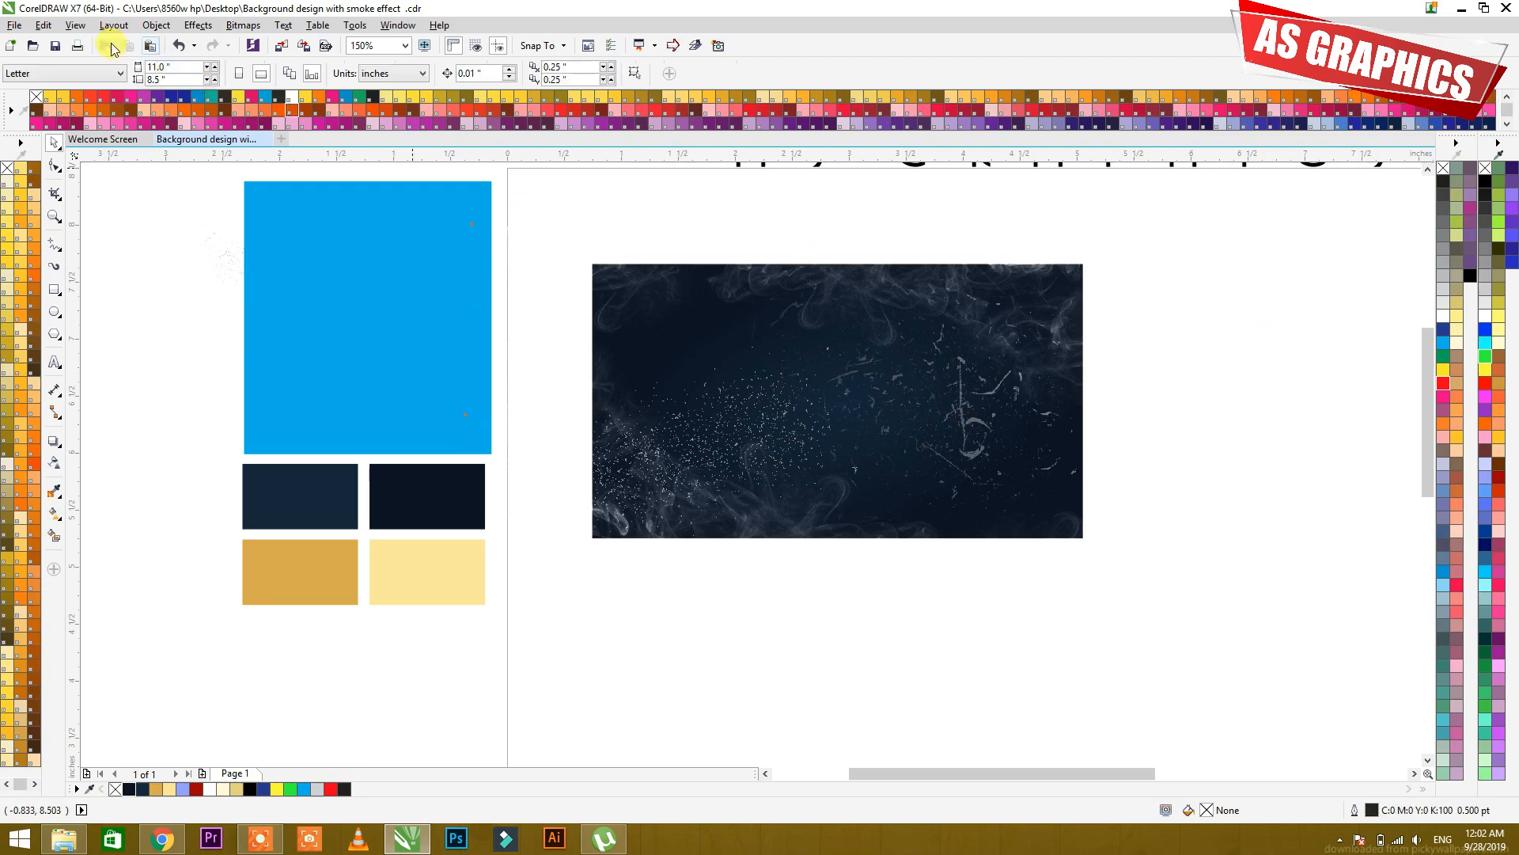
- Examine the outlines of the overlapping textures in wireframe view, then return to the full-color view
{"action": "left_click", "coordinate": [75, 24]}
{"action": "left_click", "coordinate": [85, 59]}
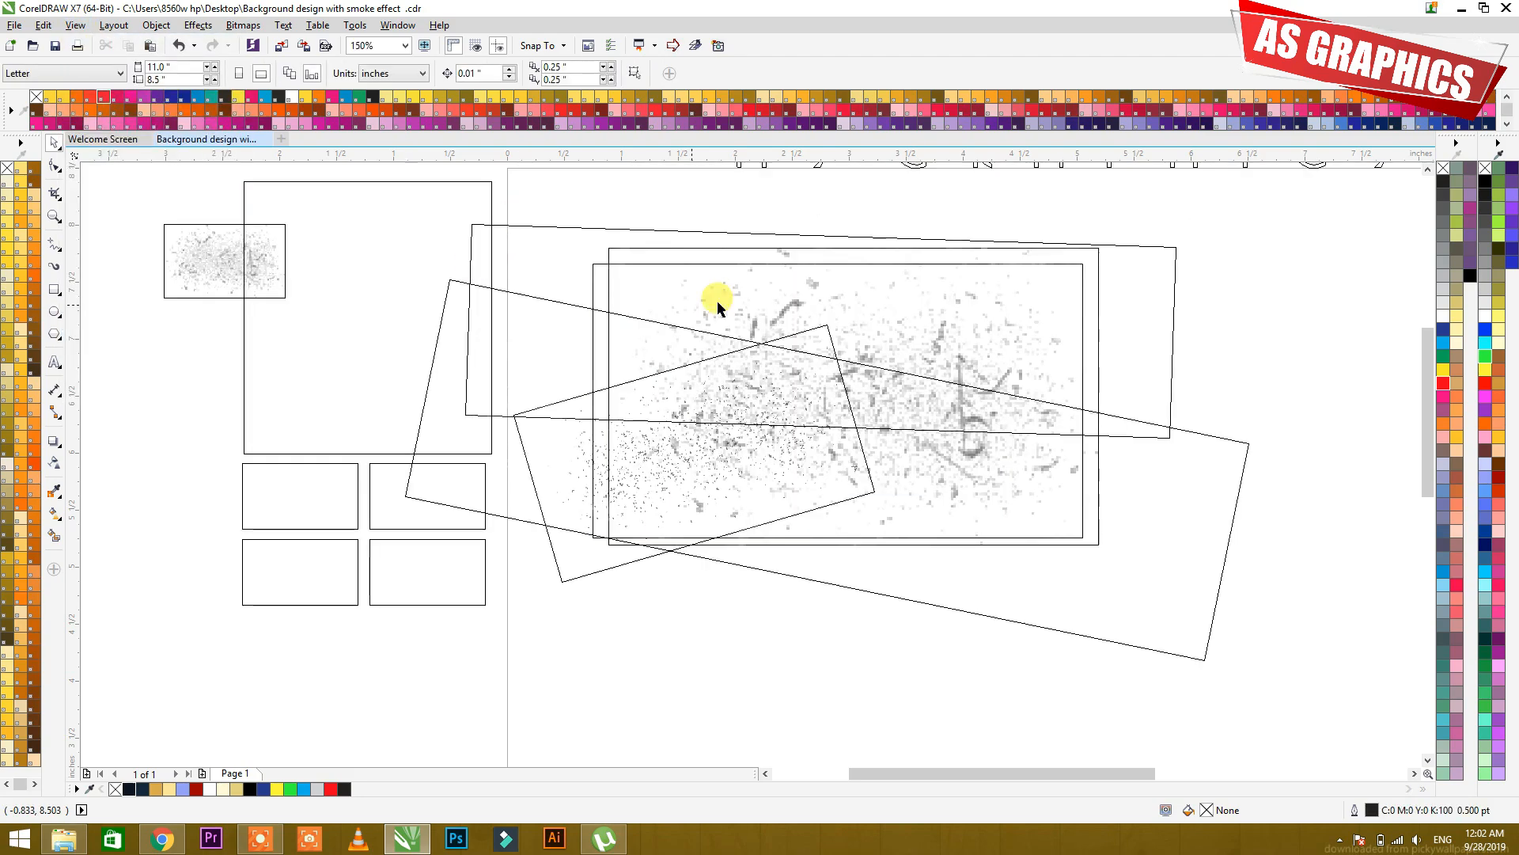
{"action": "left_click", "coordinate": [500, 294]}
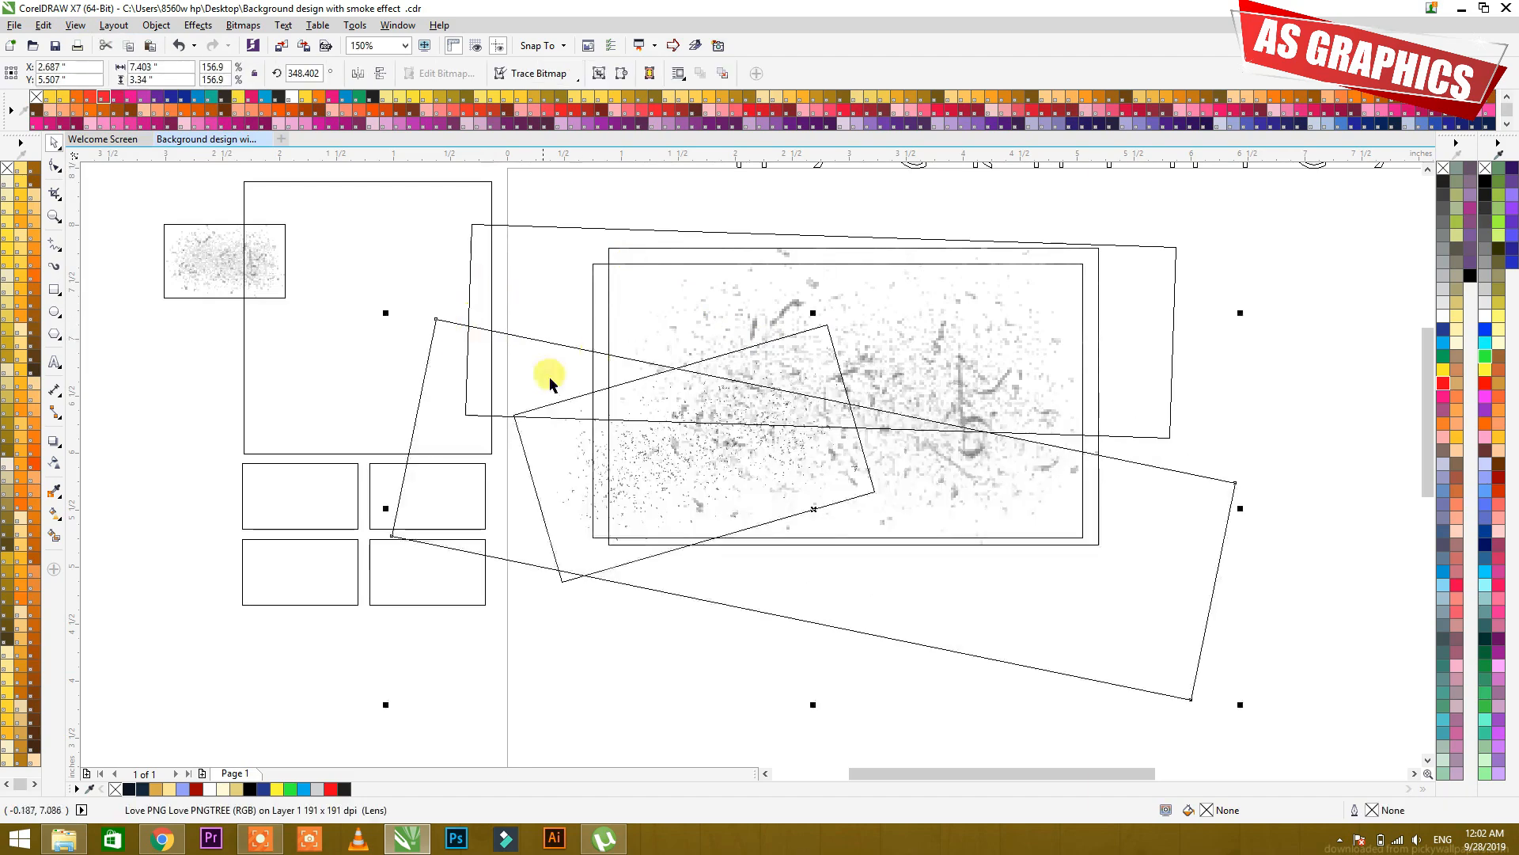
{"action": "left_click", "coordinate": [631, 477]}
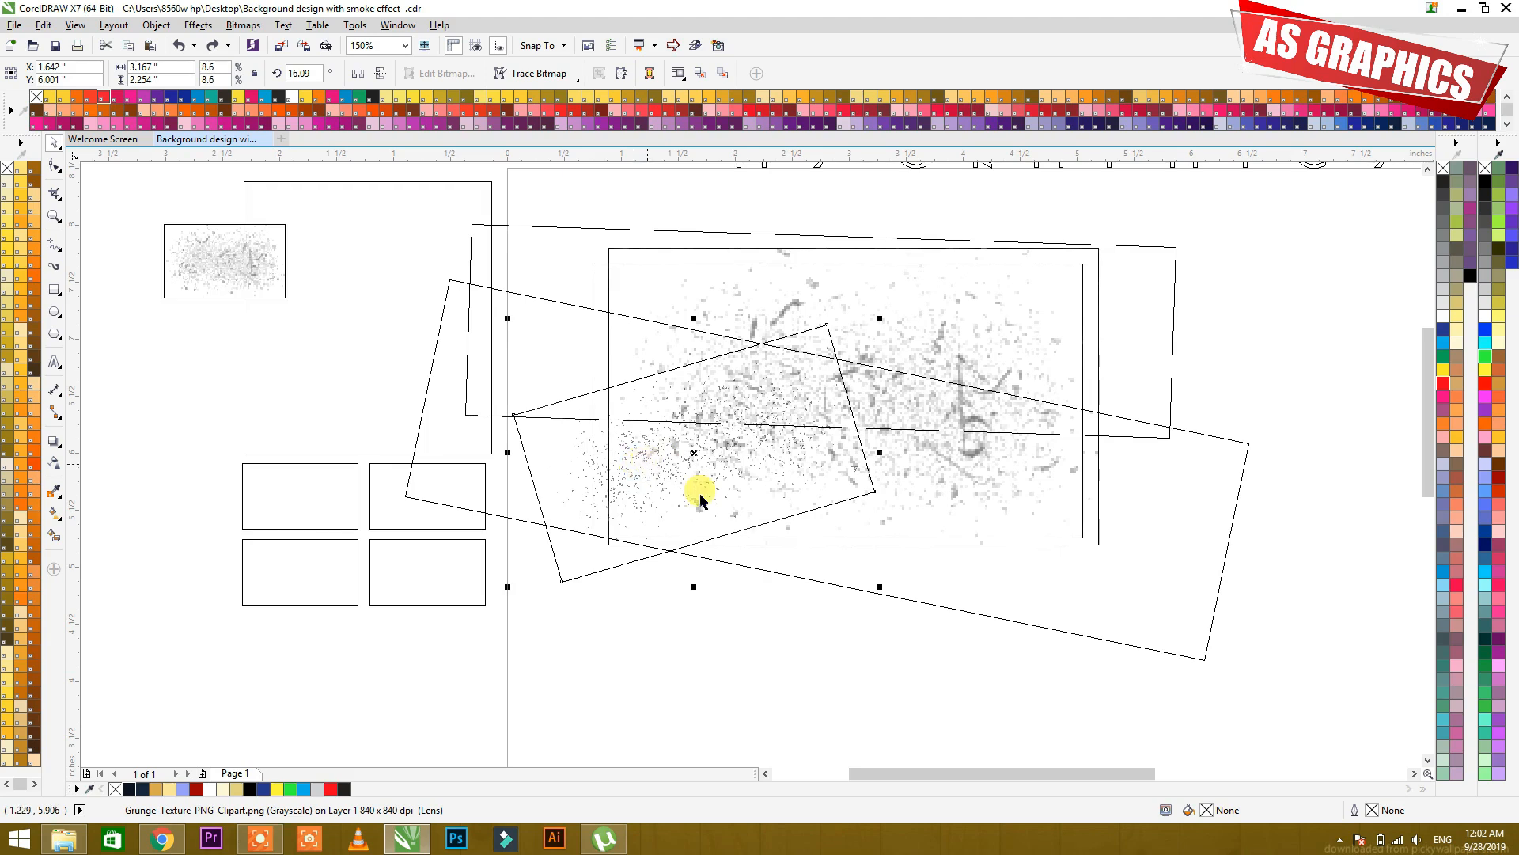
{"action": "left_click", "coordinate": [1250, 262]}
{"action": "left_click", "coordinate": [1174, 248]}
{"action": "left_click", "coordinate": [1204, 261]}
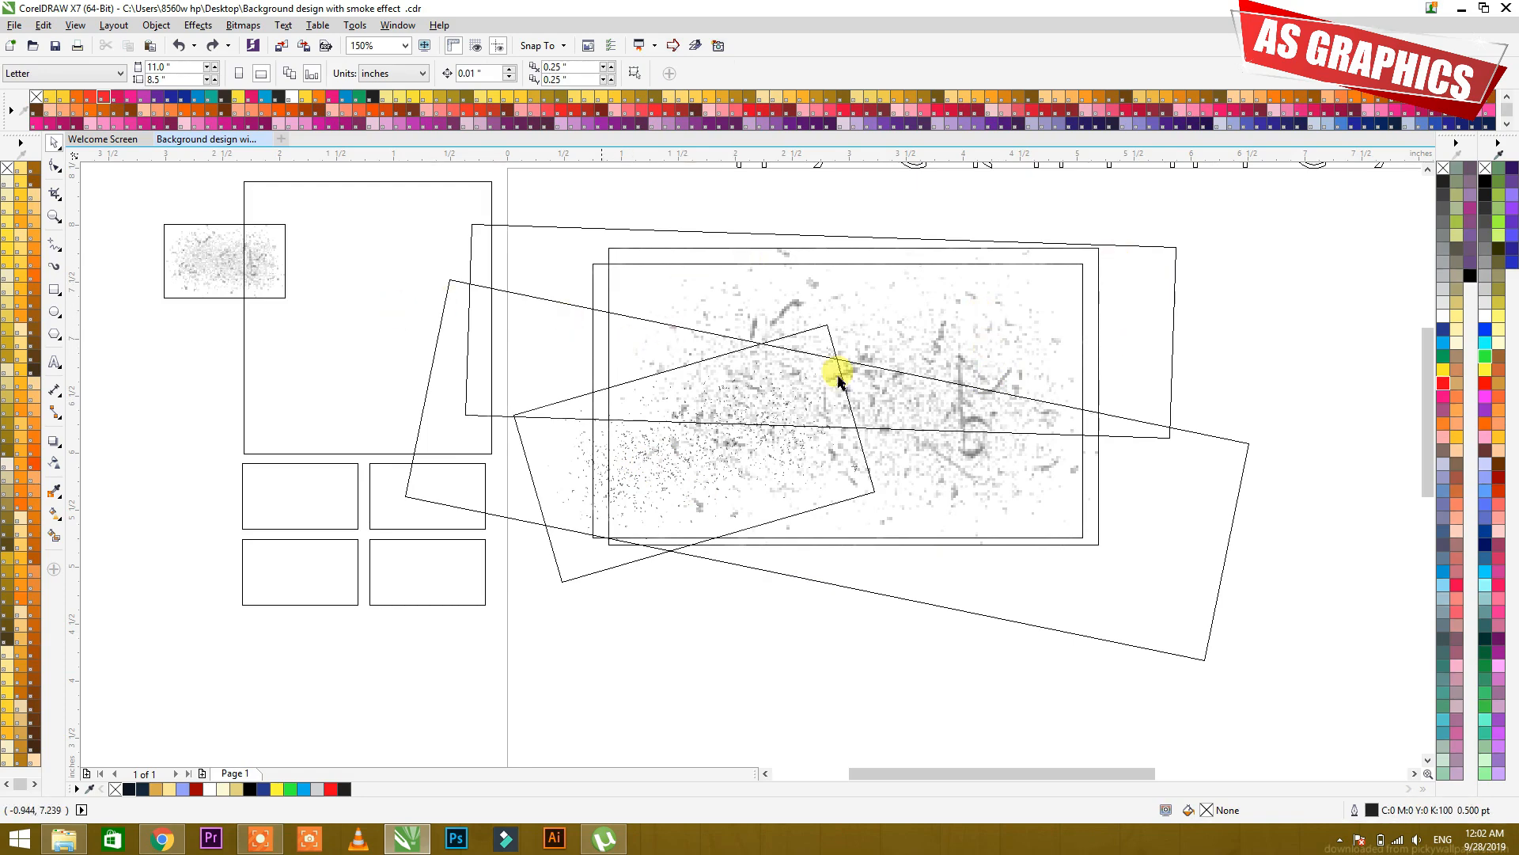
{"action": "left_click", "coordinate": [73, 26]}
{"action": "left_click", "coordinate": [72, 26]}
{"action": "left_click", "coordinate": [72, 28]}
{"action": "left_click", "coordinate": [99, 79]}
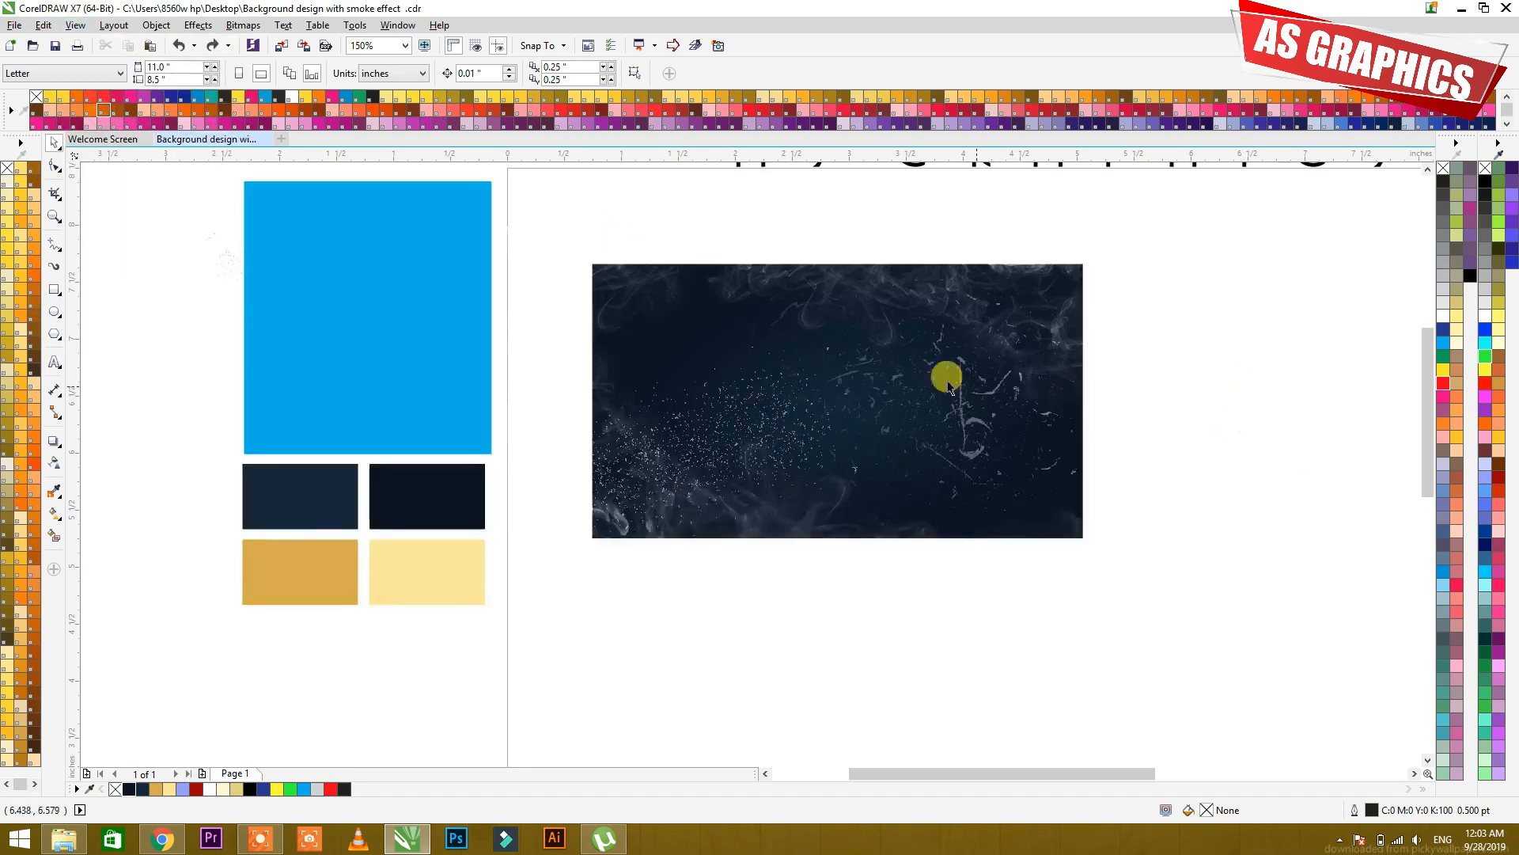
- Move the small grunge copy fully onto the blue rectangle and remove its transparency
{"action": "left_click", "coordinate": [533, 312]}
{"action": "left_click", "coordinate": [193, 247]}
{"action": "left_click_drag", "start_coordinate": [197, 237], "coordinate": [417, 360]}
{"action": "left_click", "coordinate": [55, 464]}
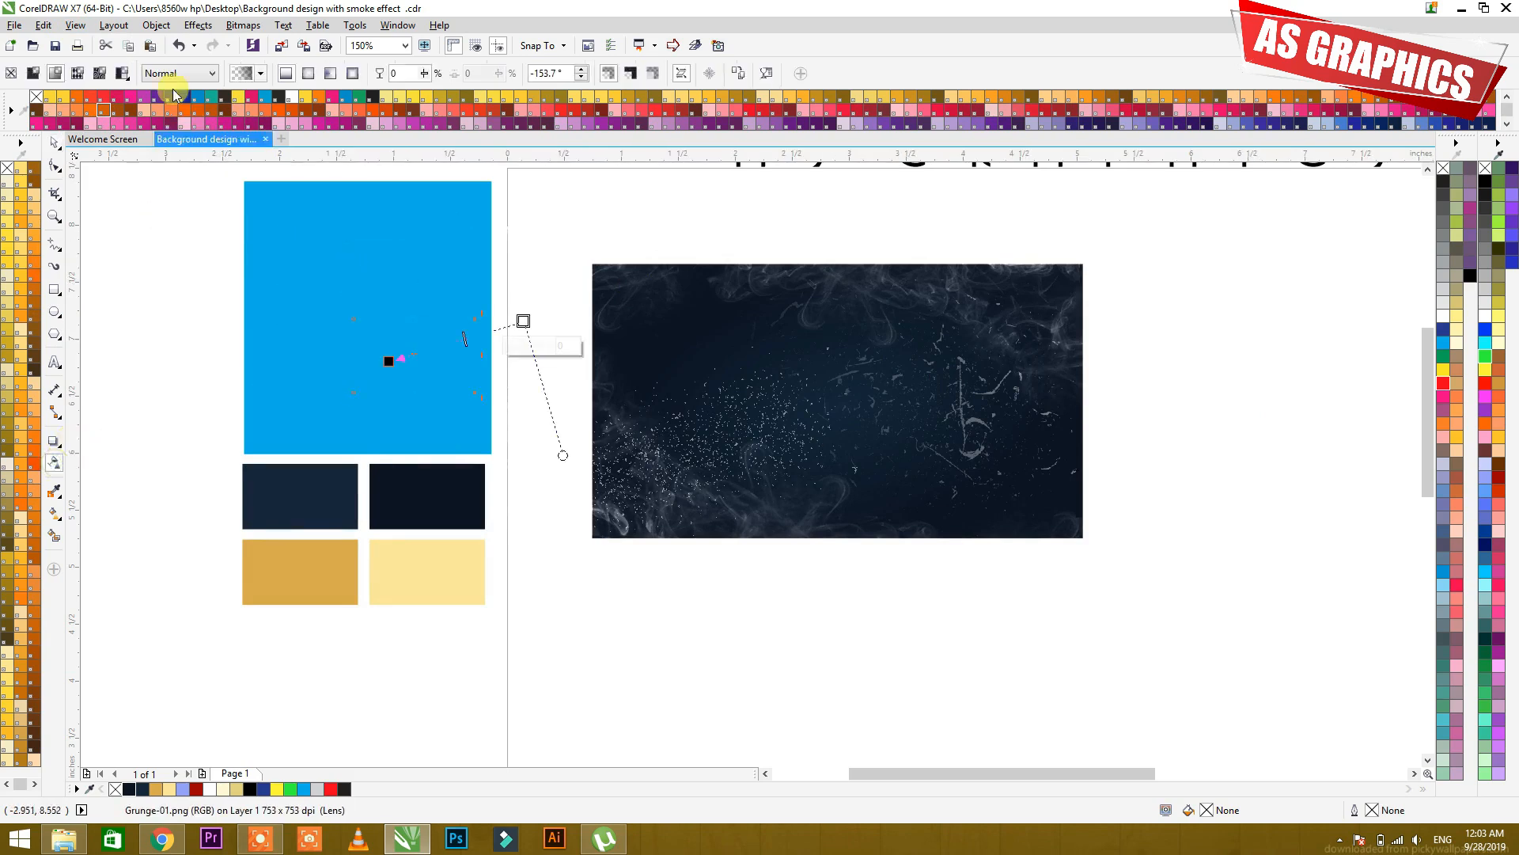
{"action": "left_click", "coordinate": [8, 74]}
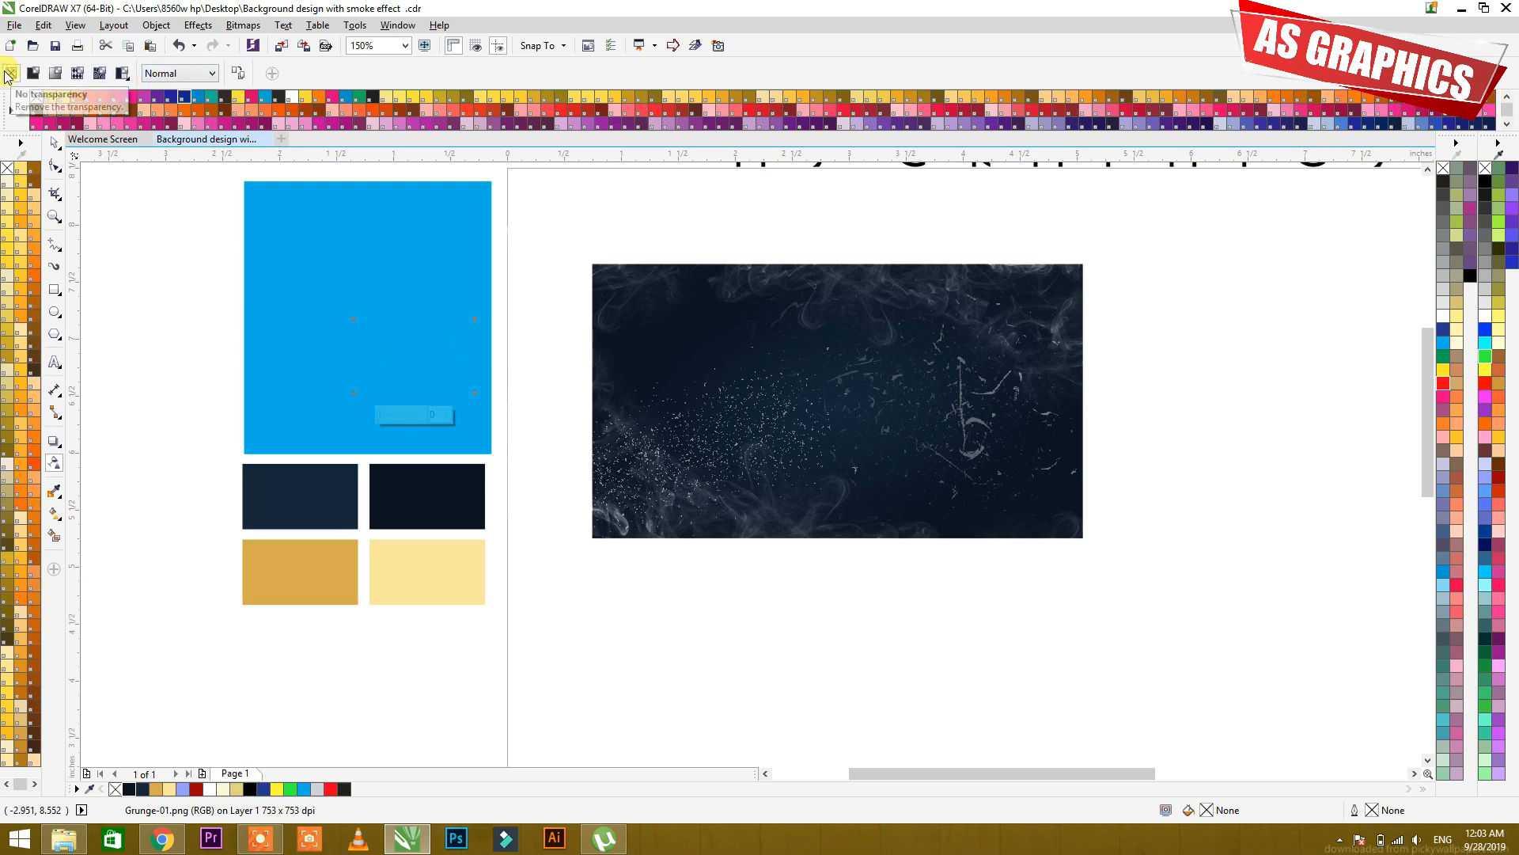
{"action": "left_click", "coordinate": [135, 235]}
{"action": "key", "text": "space"}
{"action": "left_click", "coordinate": [437, 346]}
{"action": "left_click", "coordinate": [523, 315]}
{"action": "left_click", "coordinate": [527, 317]}
- Move the small grunge copy off the blue rectangle to the empty page area beyond the light yellow swatch
{"action": "left_click_drag", "start_coordinate": [131, 200], "coordinate": [583, 435]}
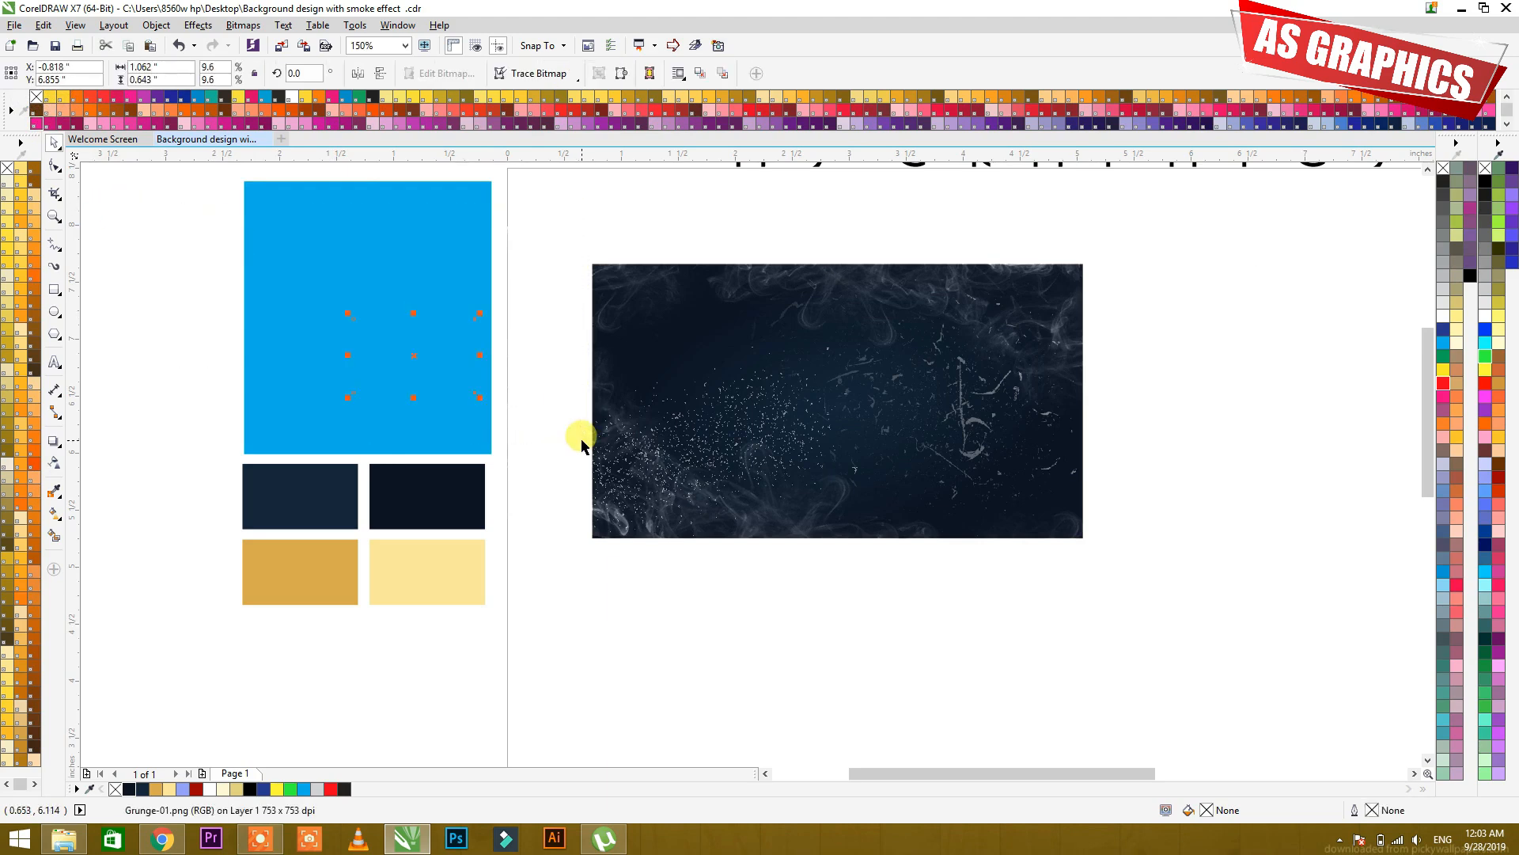
{"action": "left_click_drag", "start_coordinate": [410, 361], "coordinate": [418, 489]}
{"action": "left_click_drag", "start_coordinate": [495, 539], "coordinate": [569, 614]}
{"action": "left_click_drag", "start_coordinate": [478, 550], "coordinate": [731, 707]}
{"action": "left_click", "coordinate": [940, 495]}
{"action": "left_click_drag", "start_coordinate": [700, 414], "coordinate": [729, 433]}
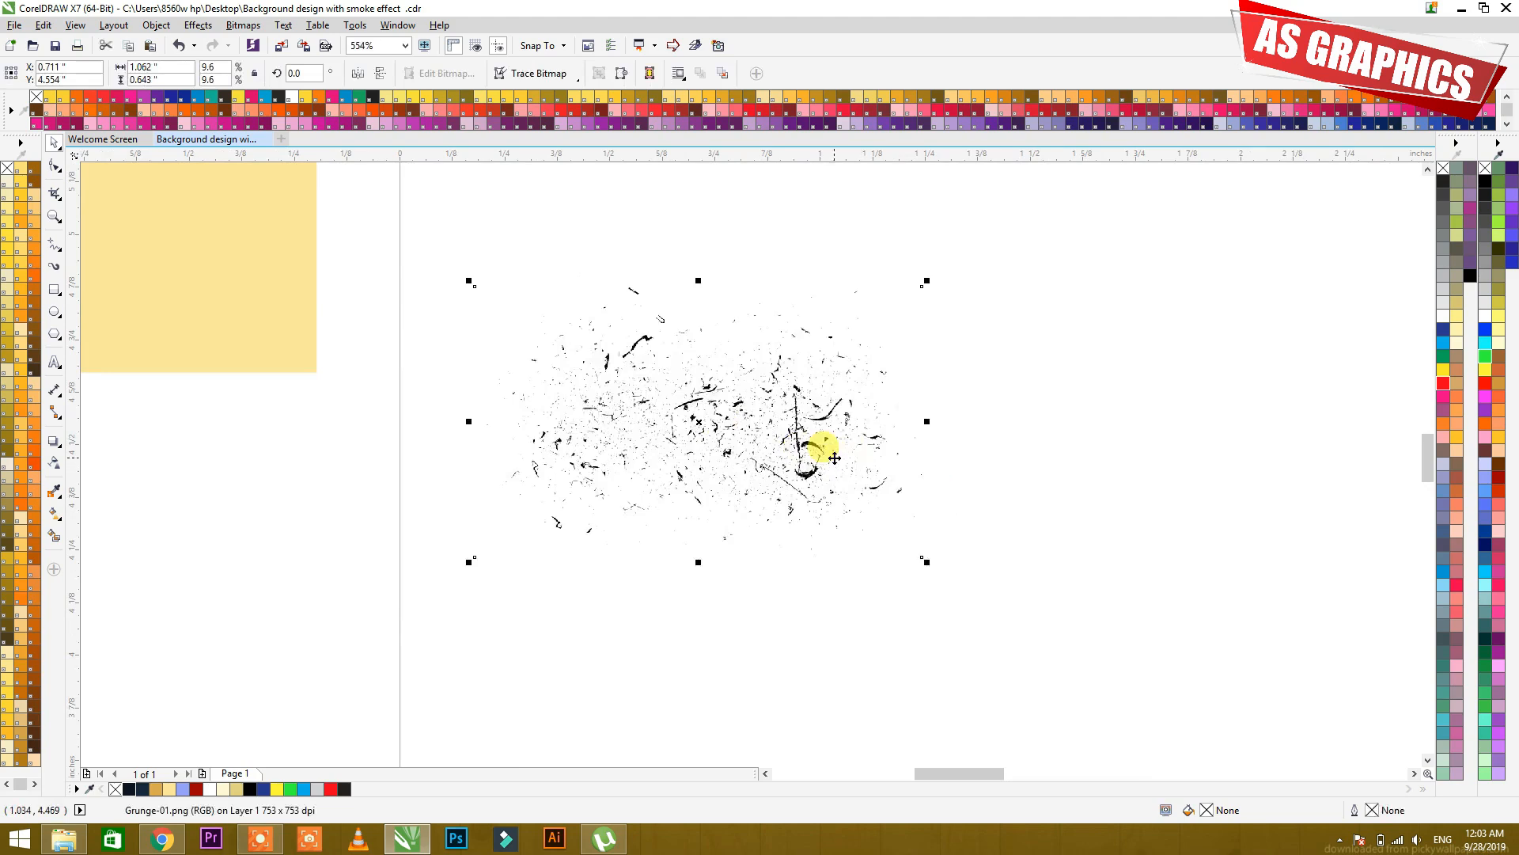
- Outline-trace the small grunge bitmap as line art and move the traced curves to the right of the original
{"action": "right_click", "coordinate": [770, 439]}
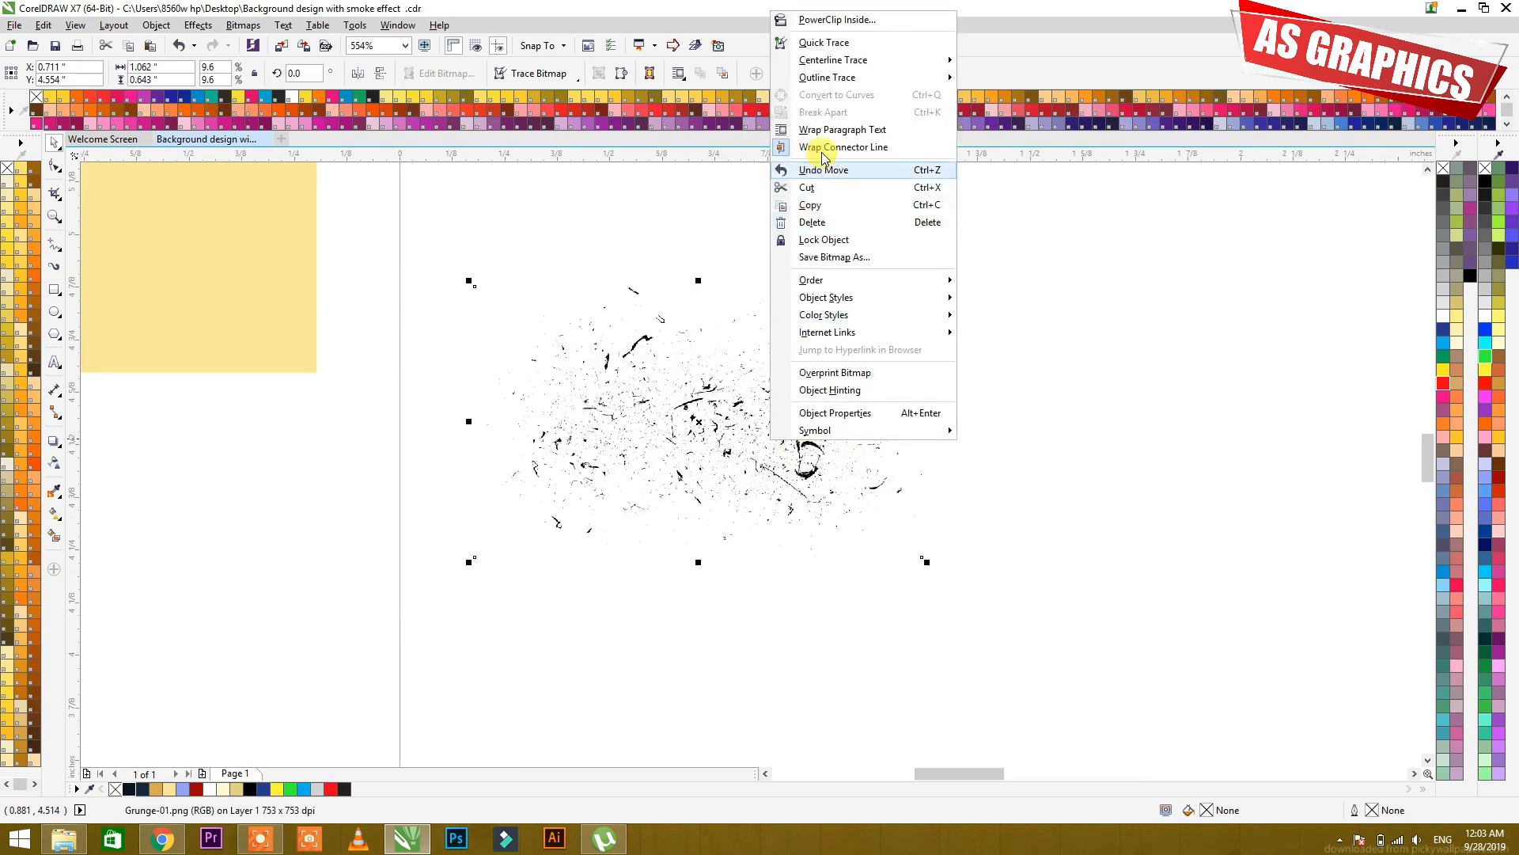
{"action": "mouse_move", "coordinate": [829, 84]}
{"action": "left_click", "coordinate": [991, 78]}
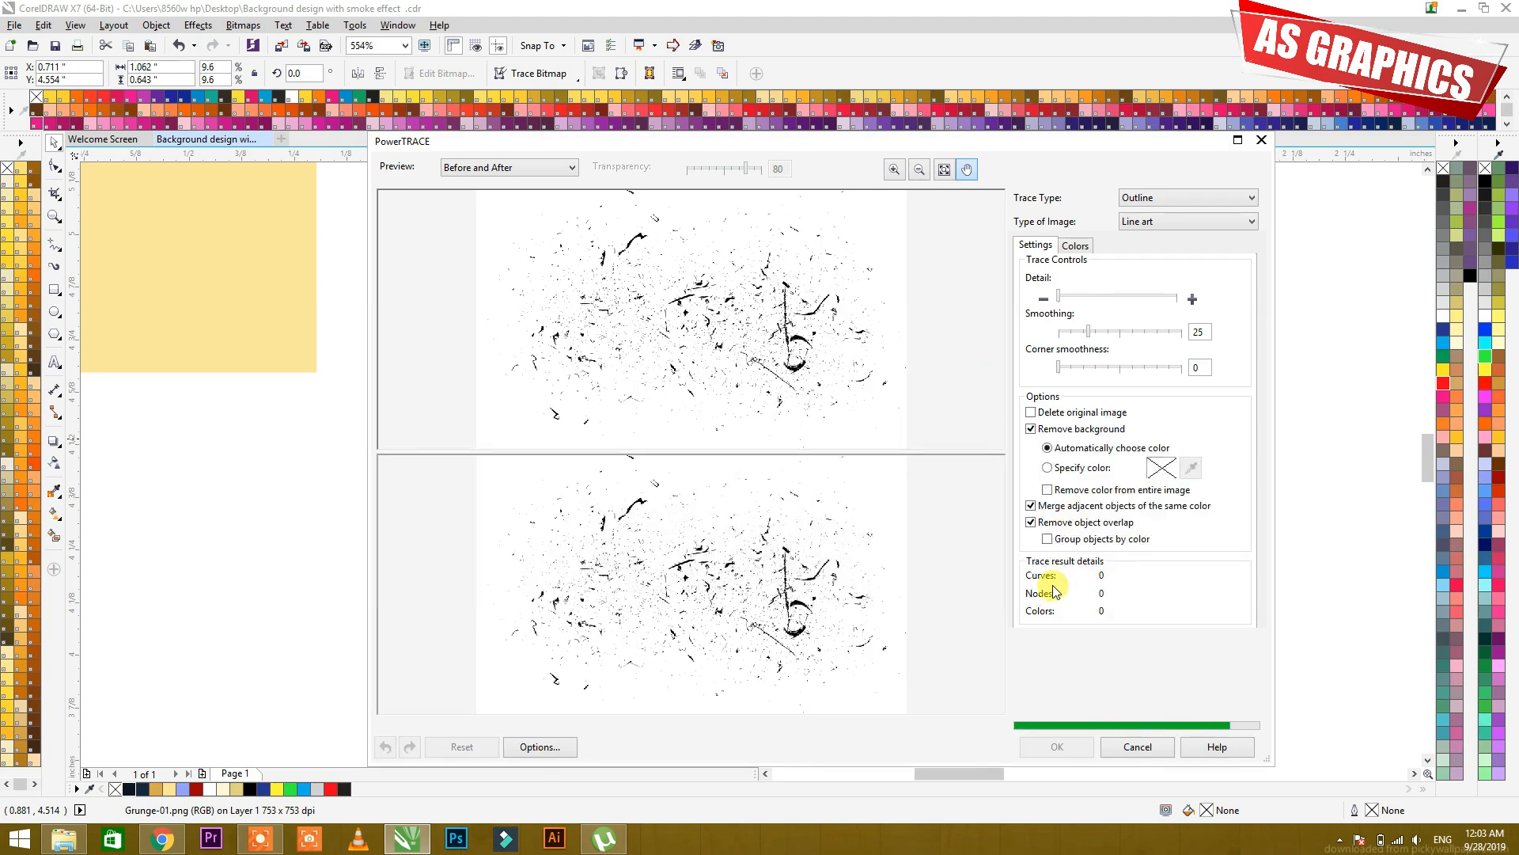
{"action": "left_click", "coordinate": [1059, 744]}
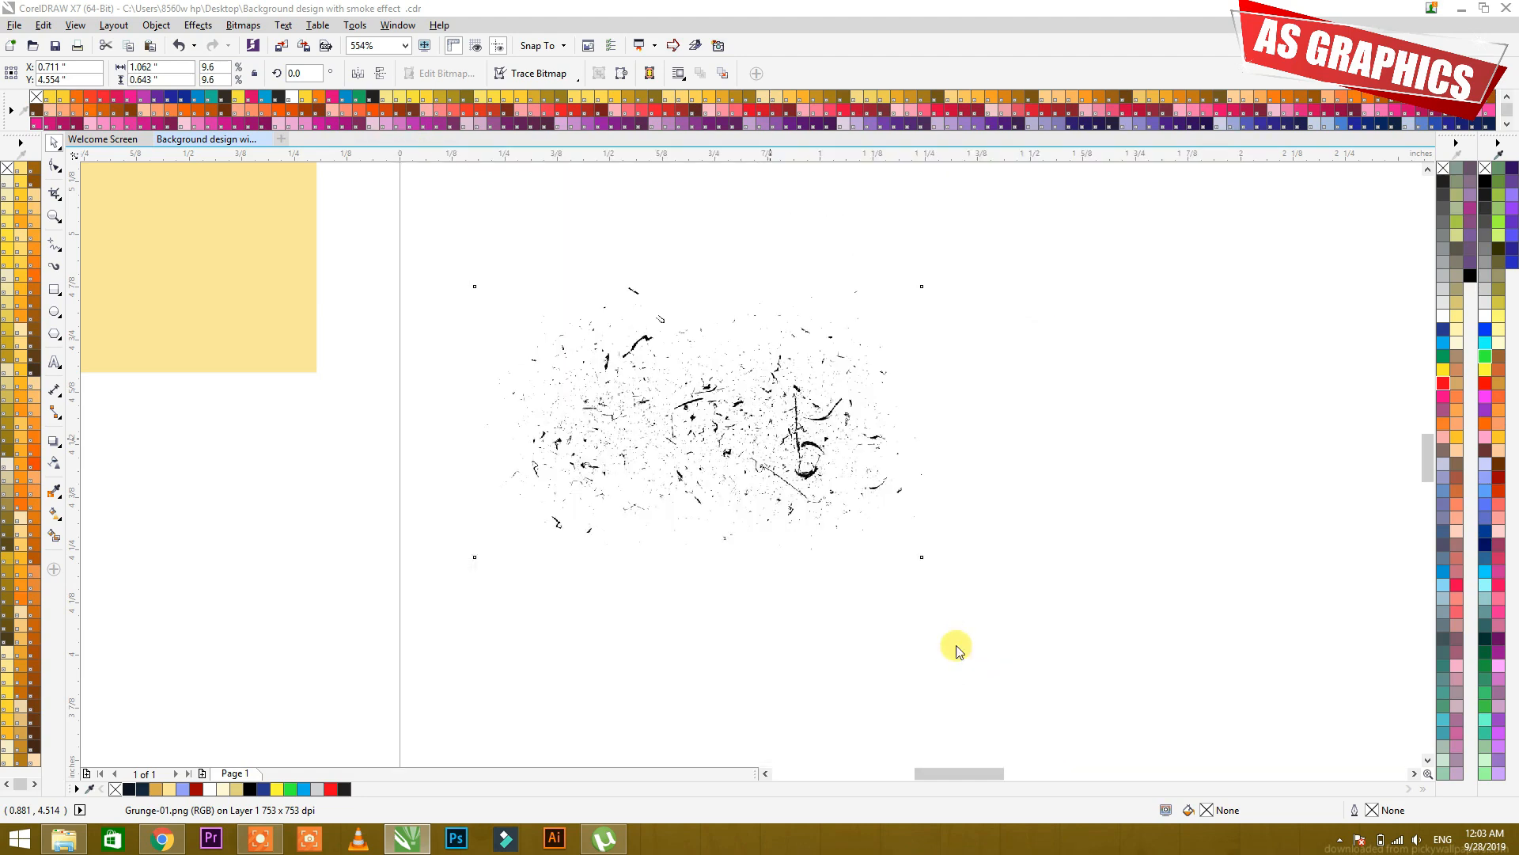
{"action": "mouse_move", "coordinate": [915, 448]}
{"action": "left_mouse_down"}
{"action": "mouse_move", "coordinate": [1020, 474]}
{"action": "mouse_move", "coordinate": [1008, 461]}
{"action": "left_mouse_up"}
{"action": "left_click", "coordinate": [644, 434]}
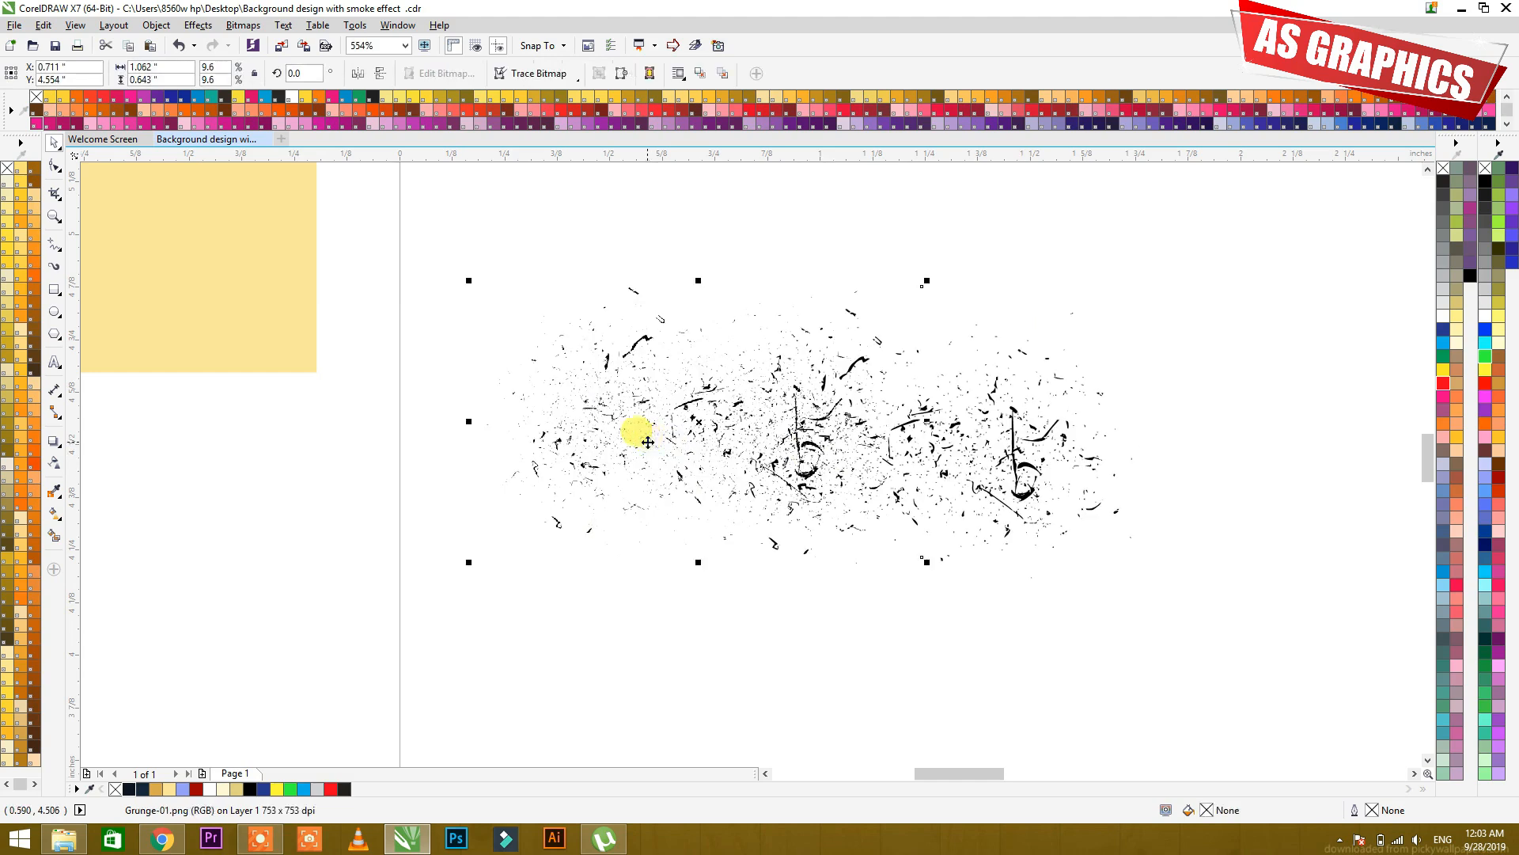
- Delete the original small grunge bitmap, shift the traced curve group slightly left, and ungroup it into individual curves
{"action": "key", "text": "Delete"}
{"action": "left_click", "coordinate": [975, 440]}
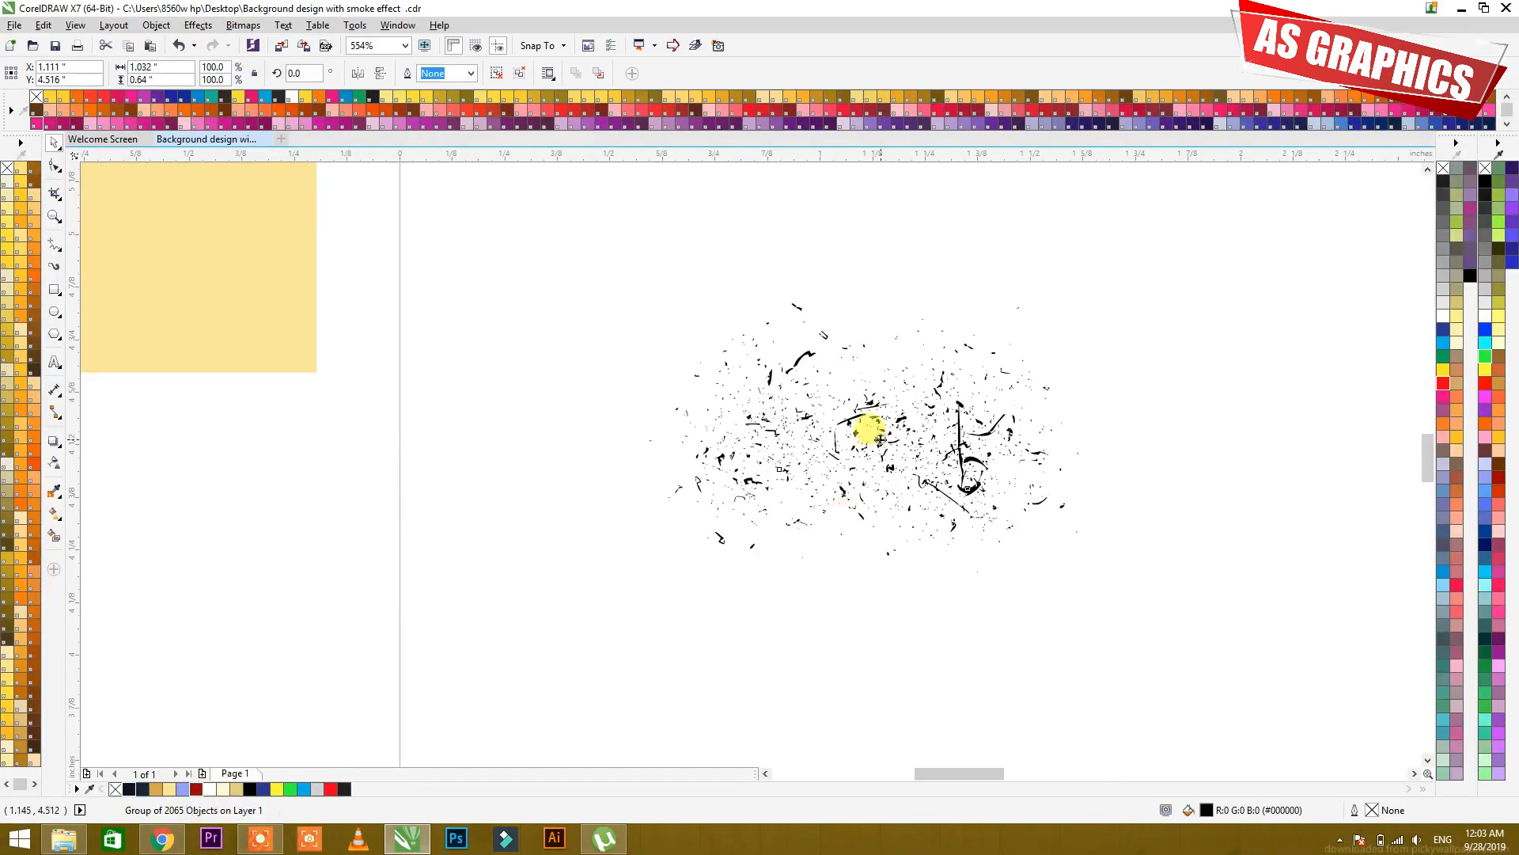
{"action": "left_click_drag", "start_coordinate": [868, 427], "coordinate": [792, 430]}
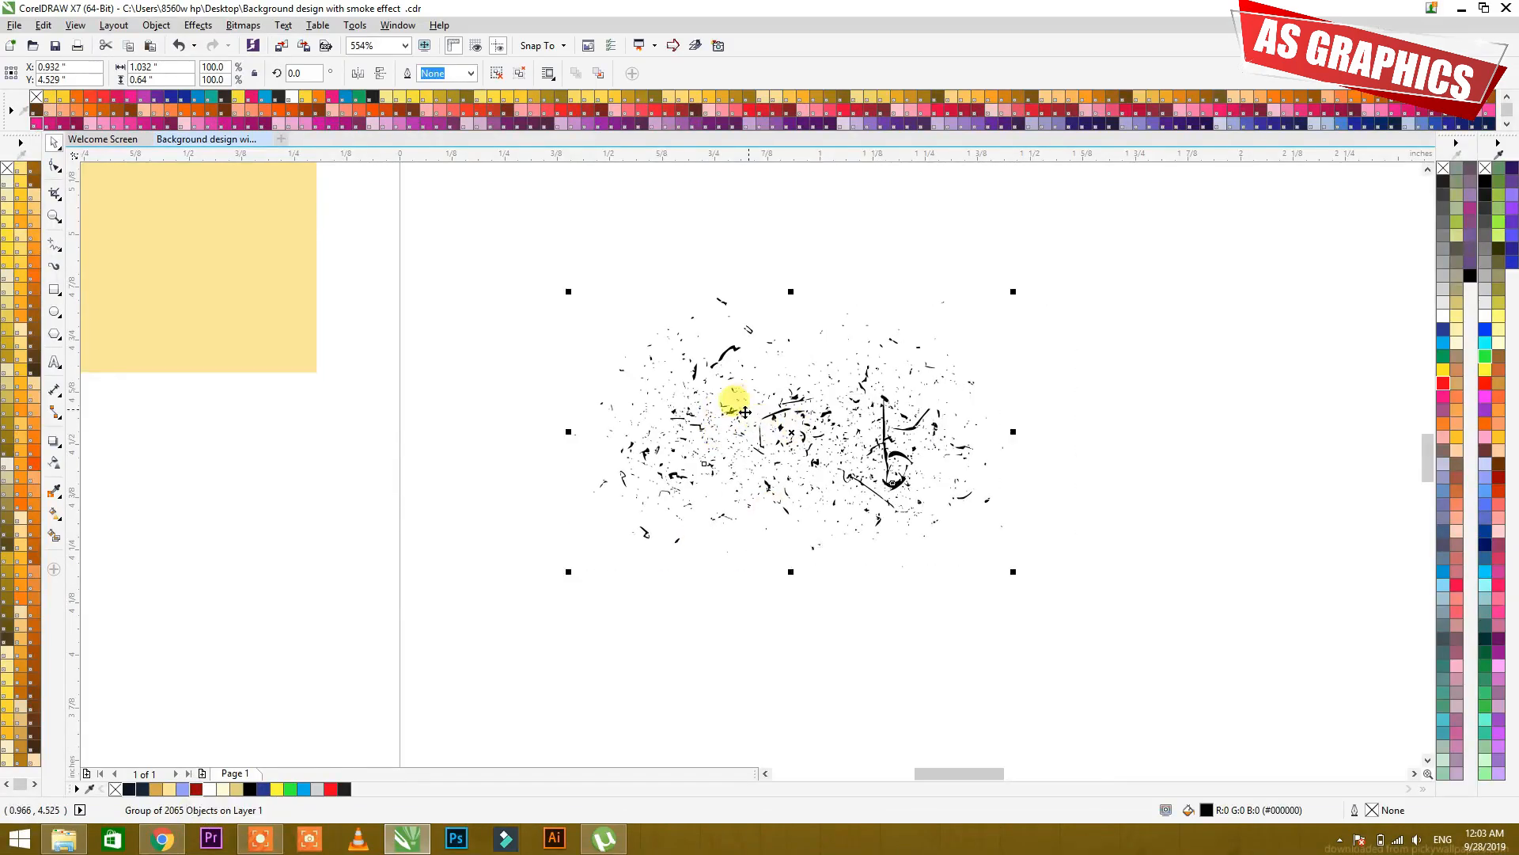
{"action": "left_click", "coordinate": [497, 73]}
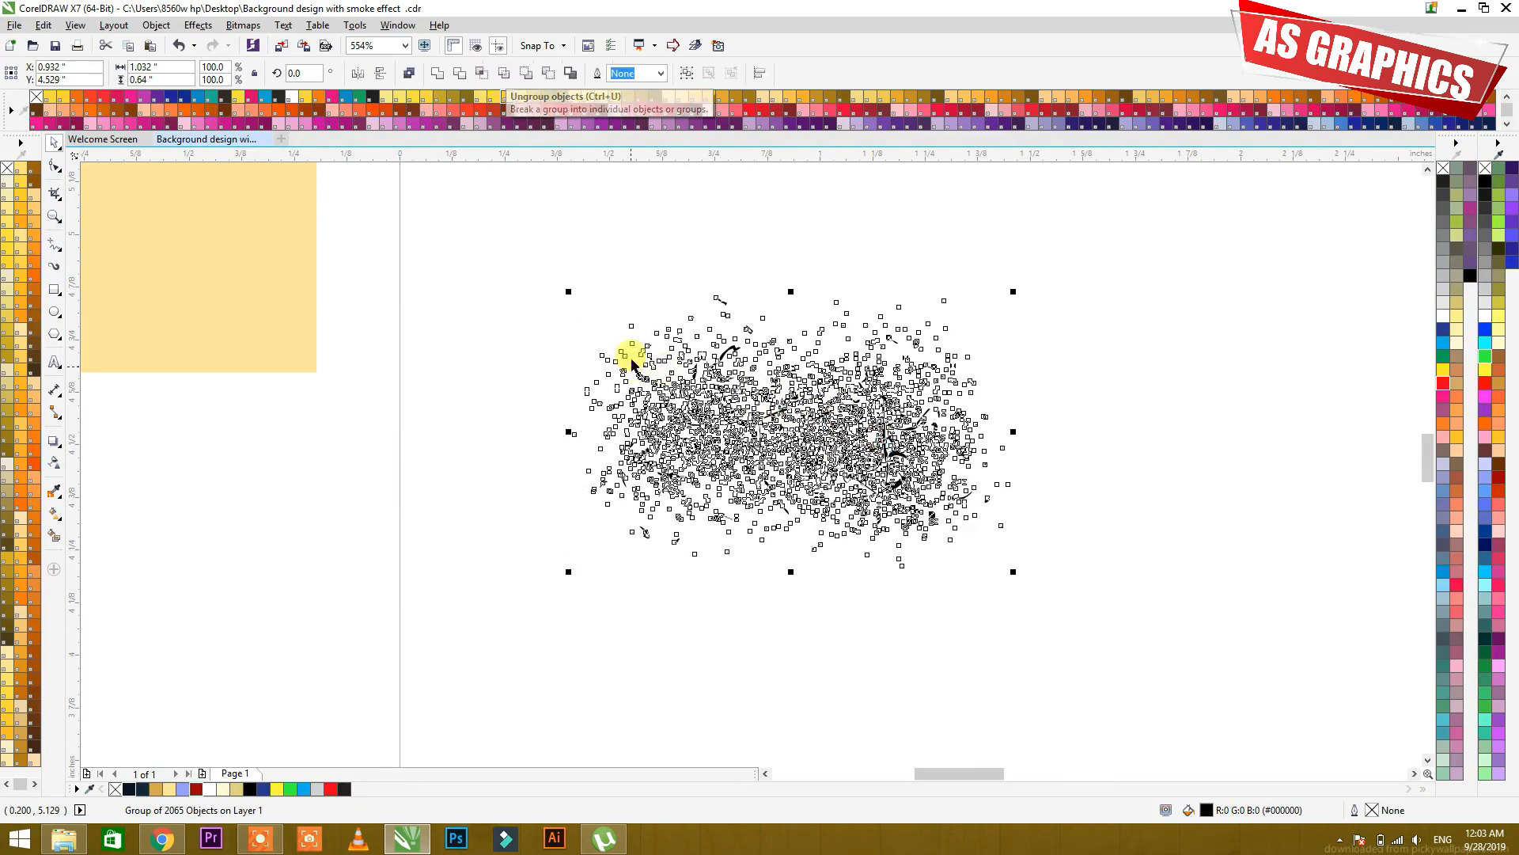
{"action": "left_click", "coordinate": [533, 322]}
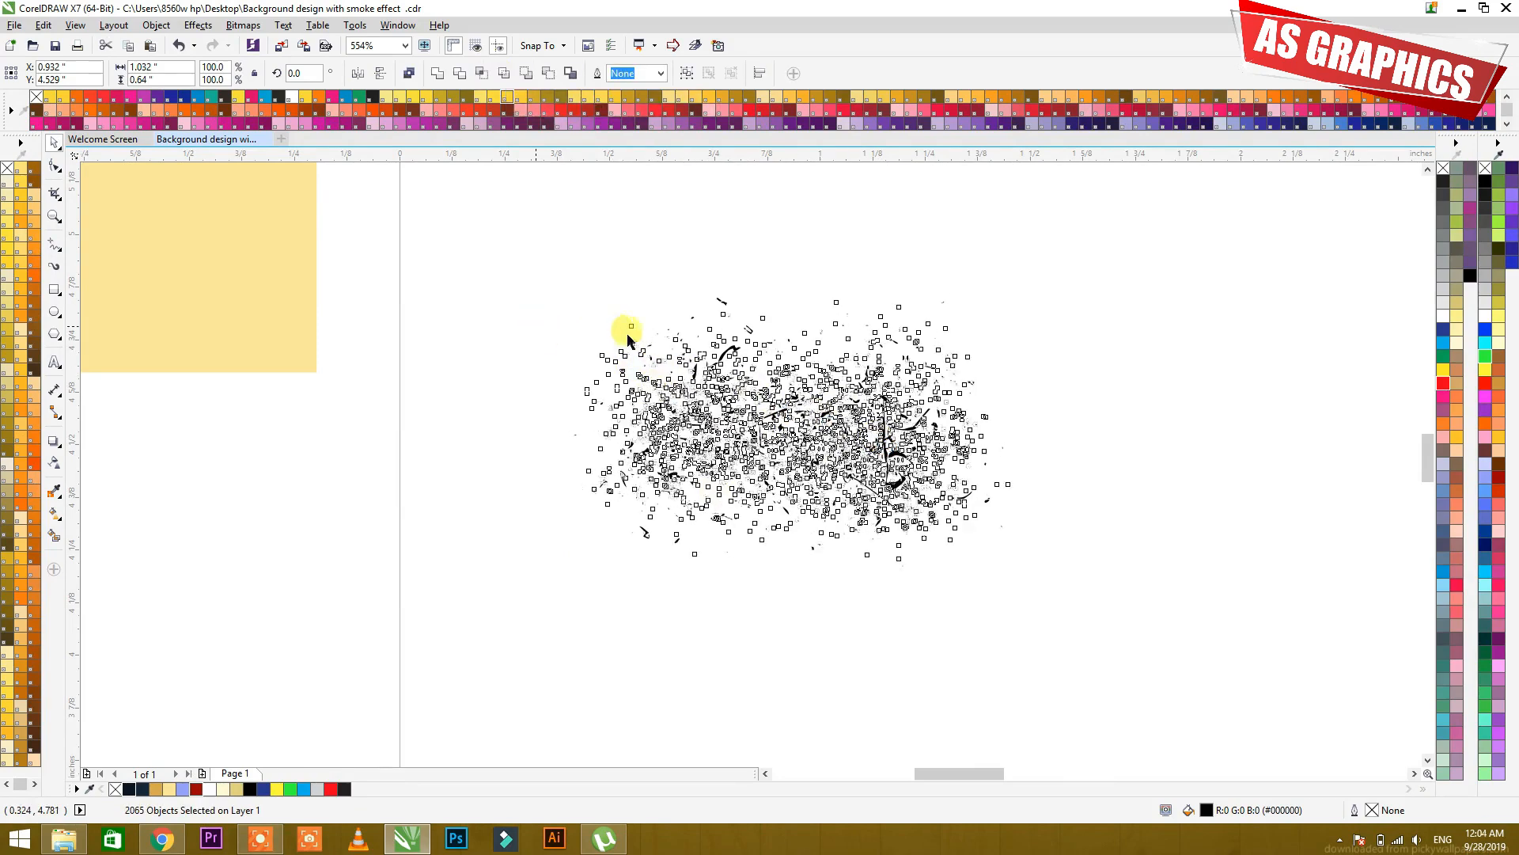
- Delete the left, right and upper portions of the ungrouped grunge curves, keeping only the lower central cluster
{"action": "left_click_drag", "start_coordinate": [609, 325], "coordinate": [682, 394]}
{"action": "left_click_drag", "start_coordinate": [712, 279], "coordinate": [860, 355]}
{"action": "scroll", "coordinate": [725, 359], "scroll_direction": "down", "scroll_amount": 3}
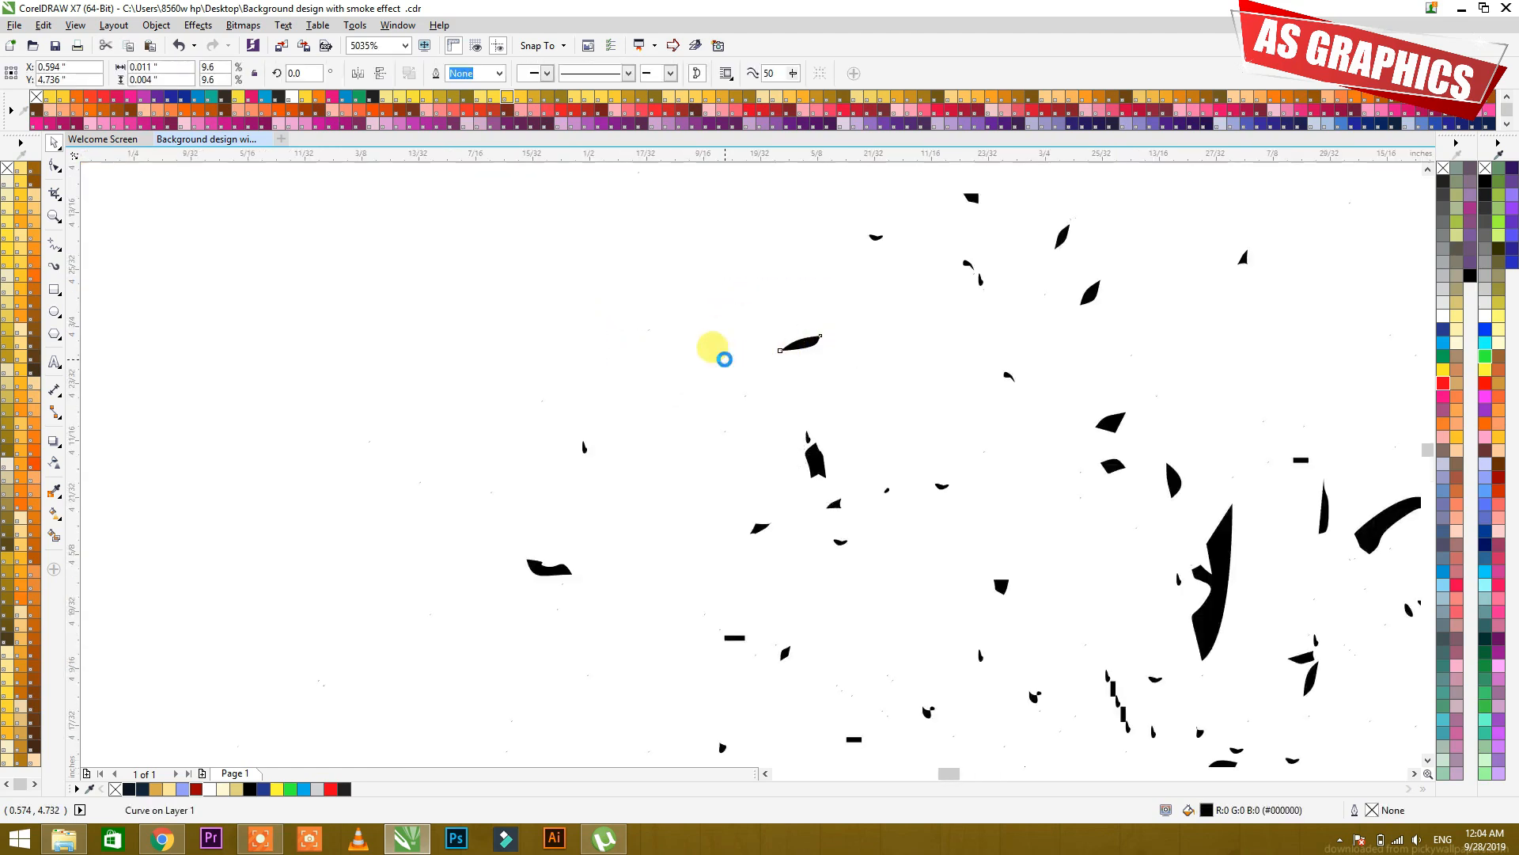
{"action": "scroll", "coordinate": [725, 360], "scroll_direction": "down", "scroll_amount": 3}
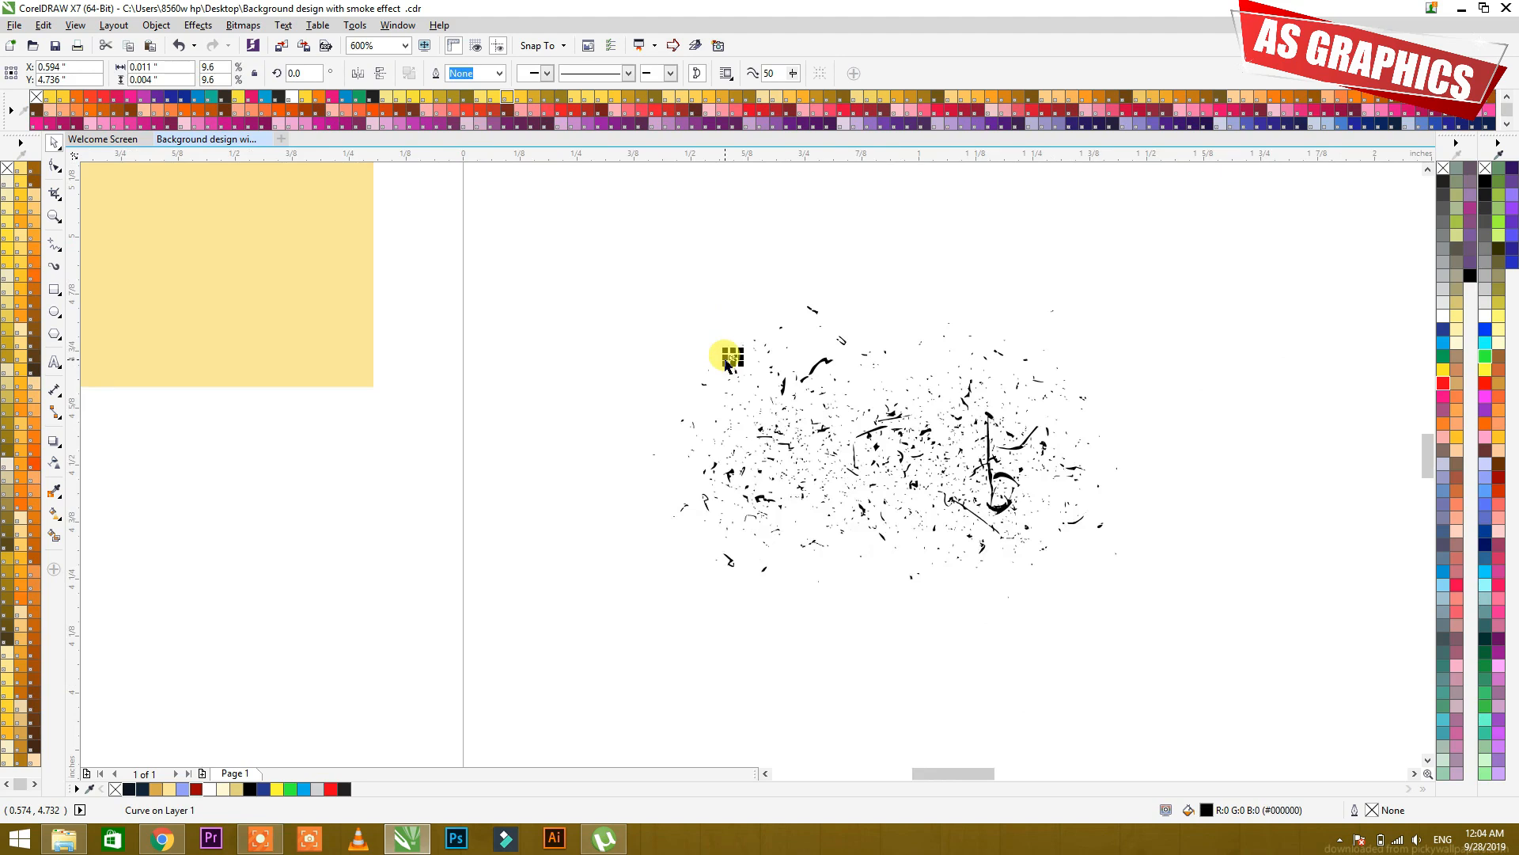
{"action": "left_click_drag", "start_coordinate": [558, 242], "coordinate": [812, 609]}
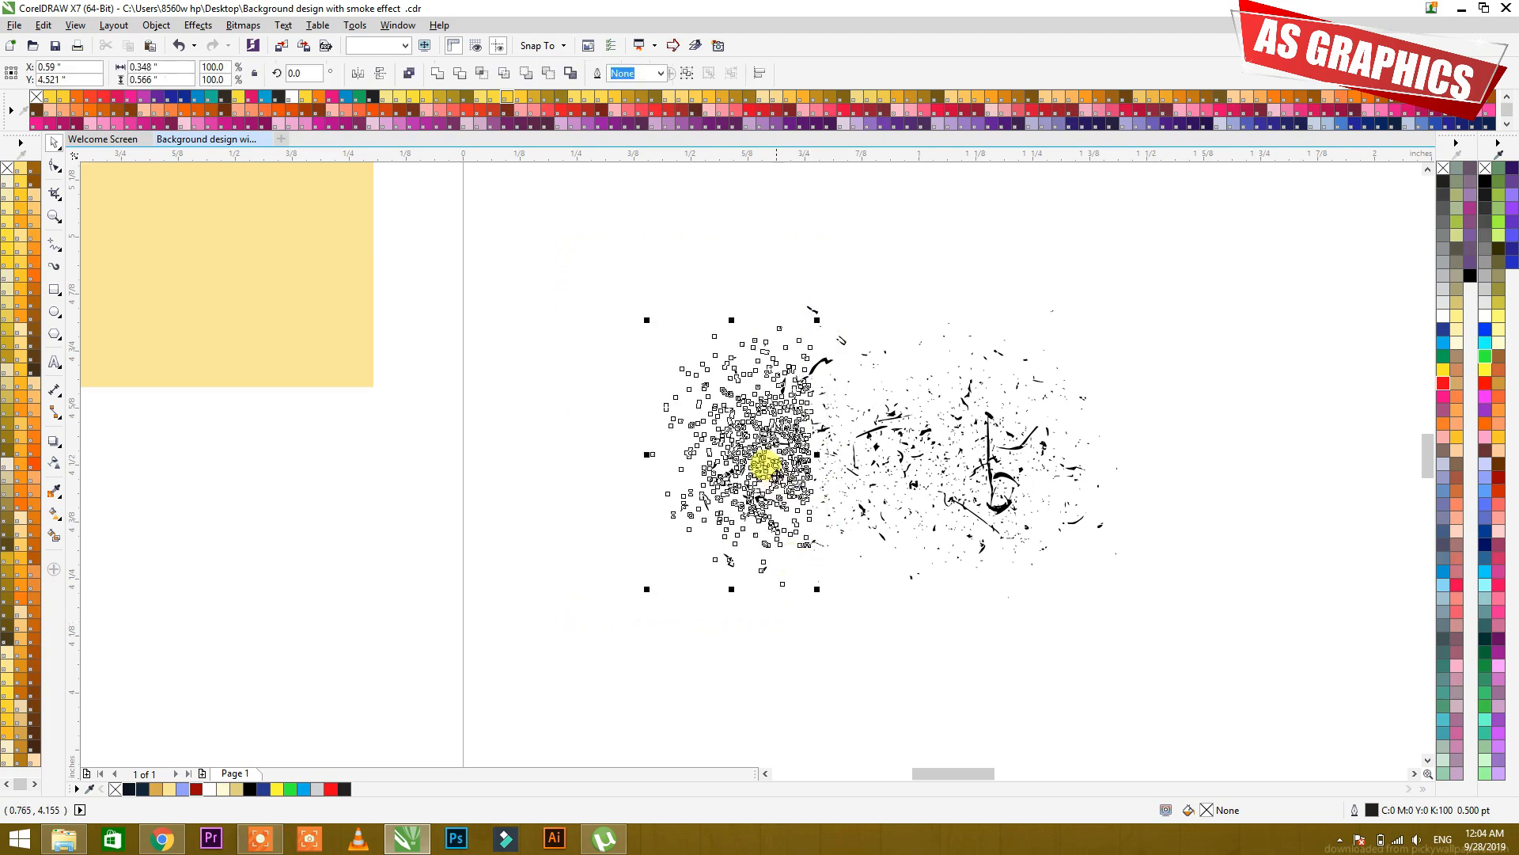
{"action": "left_click", "coordinate": [1025, 602]}
{"action": "left_click_drag", "start_coordinate": [1119, 601], "coordinate": [942, 292]}
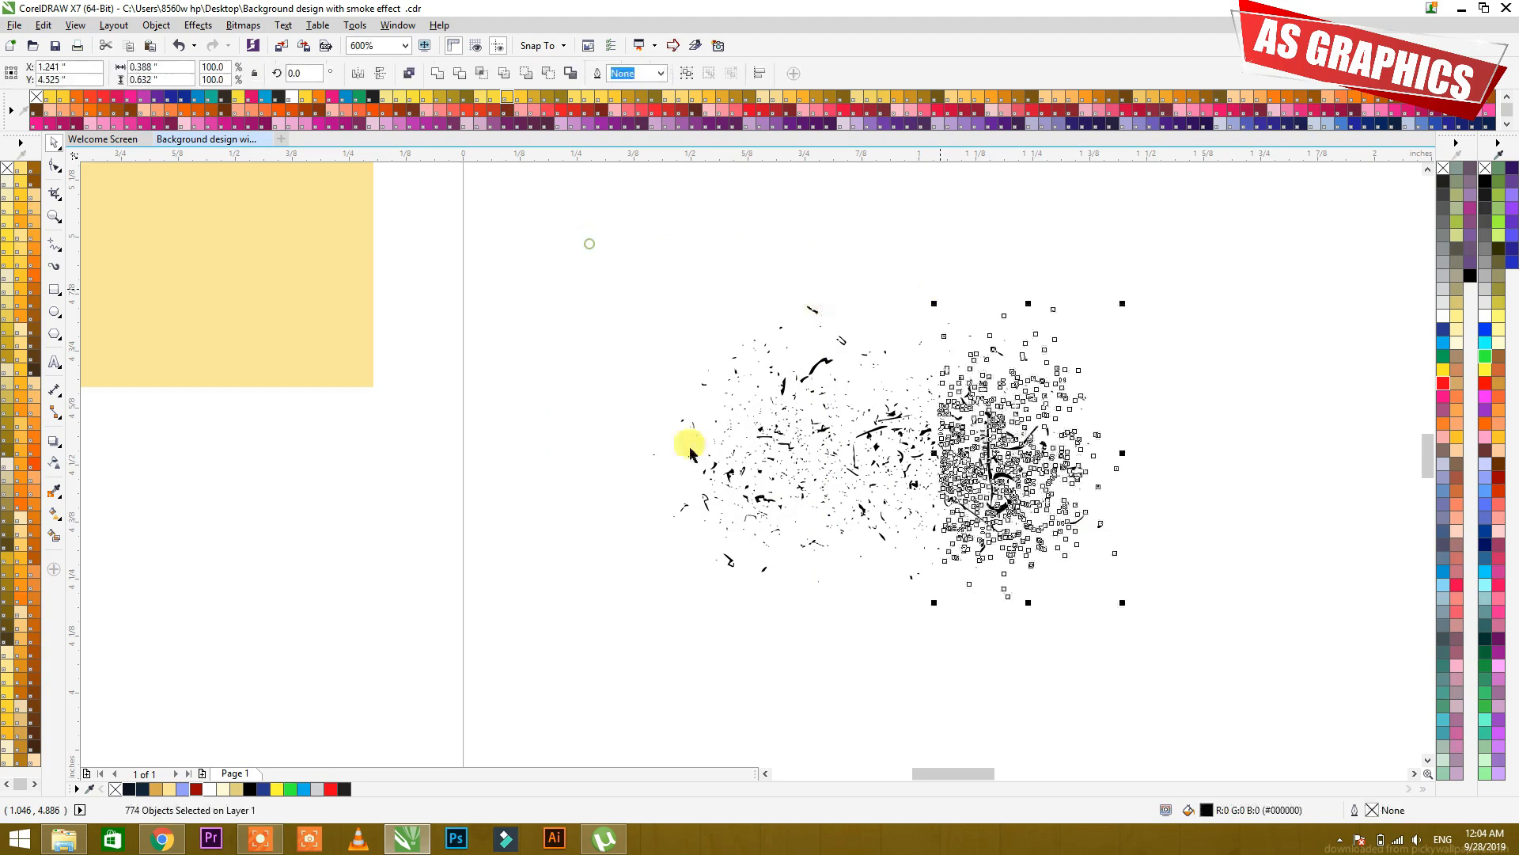
{"action": "left_click_drag", "start_coordinate": [587, 241], "coordinate": [846, 609]}
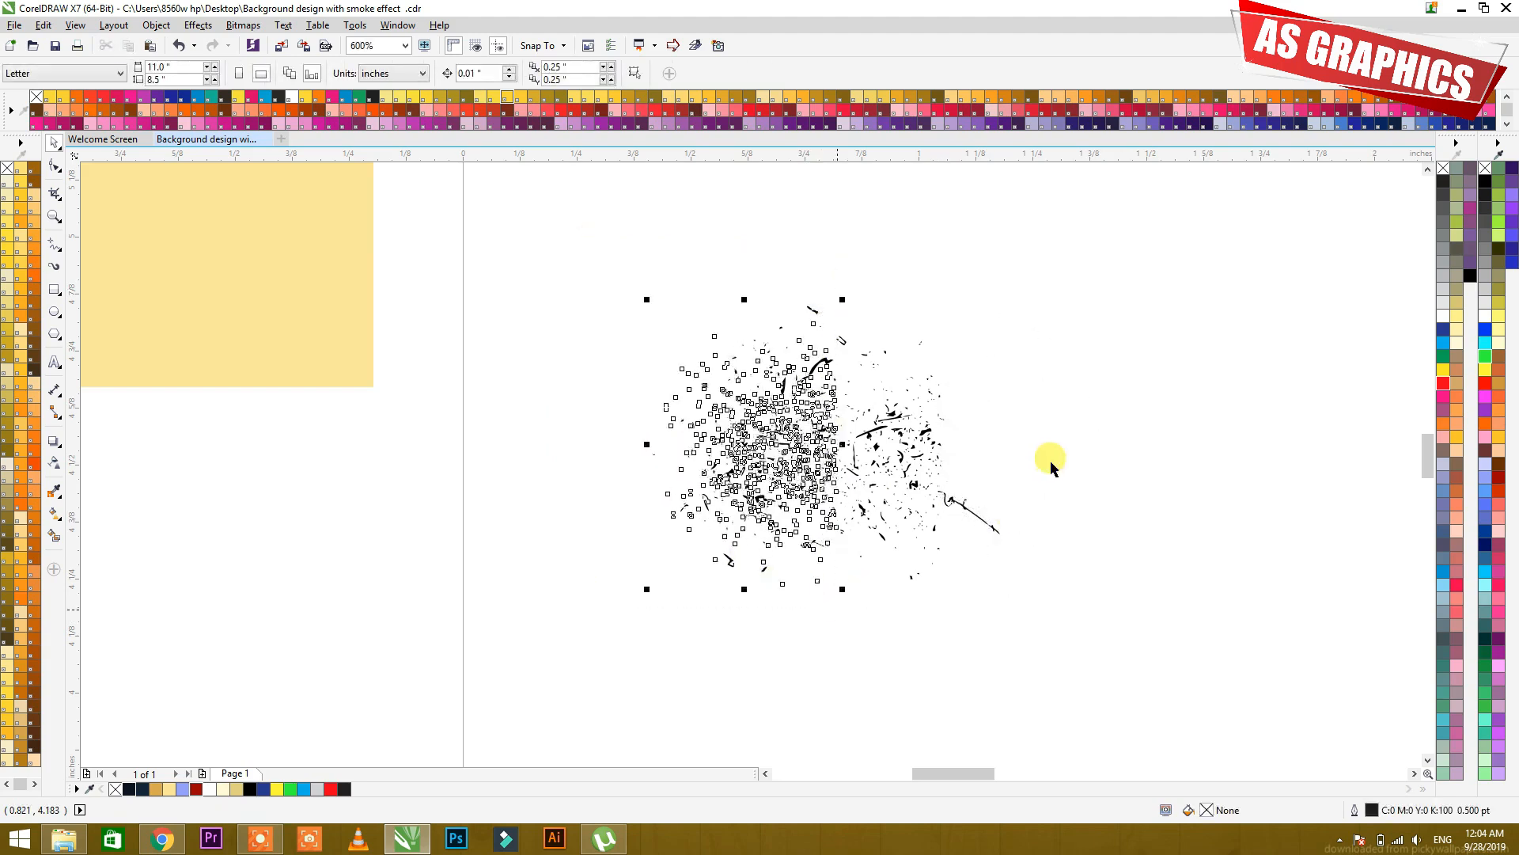
{"action": "key", "text": "Delete"}
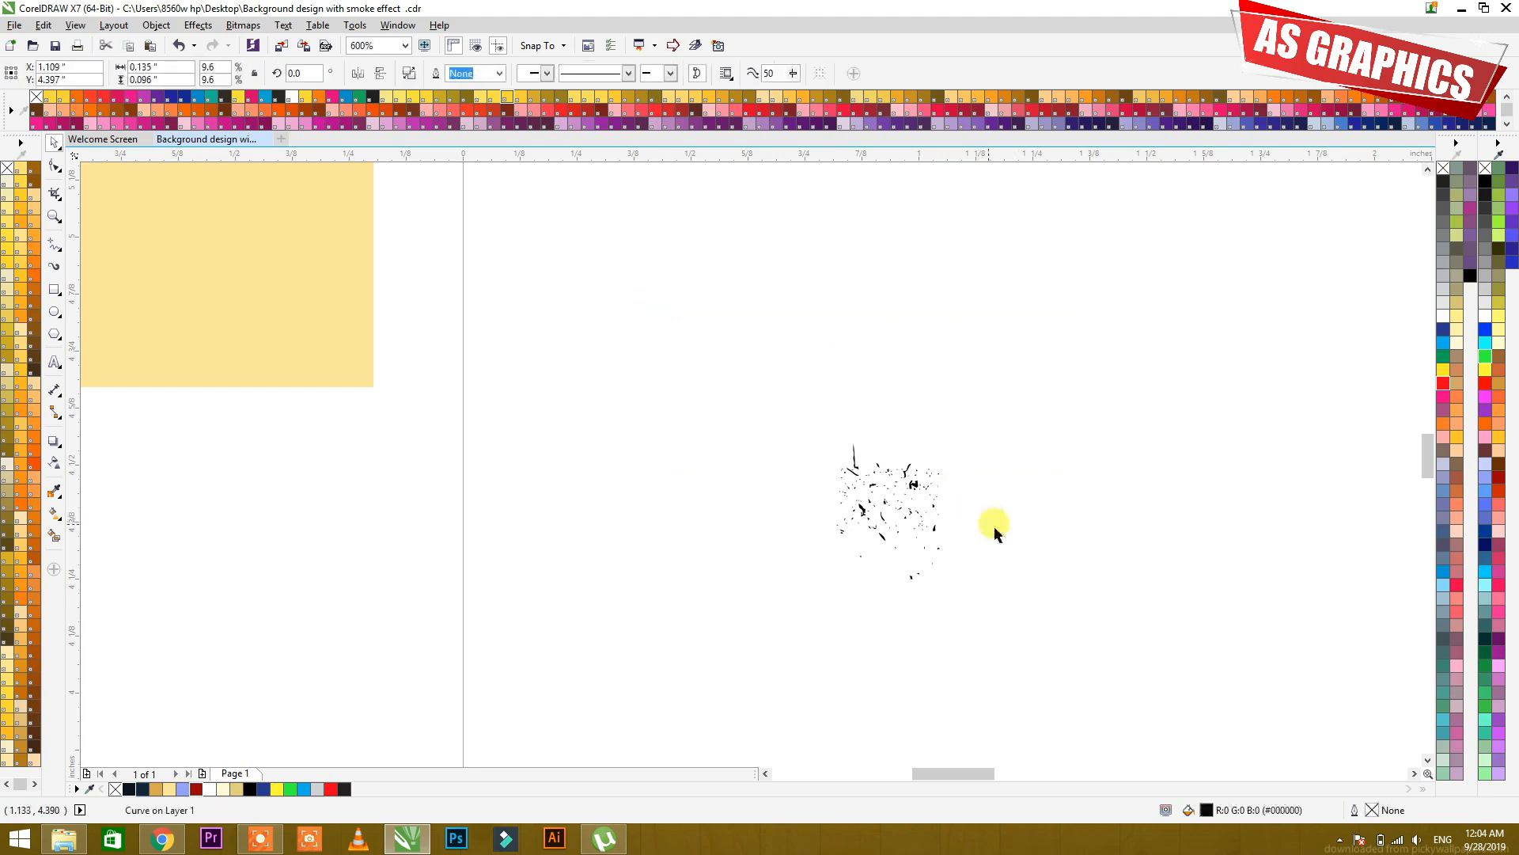
- Delete the leftover long diagonal stroke, the thin vertical mark and the thick H-like mark around the remaining grunge cluster
{"action": "left_click_drag", "start_coordinate": [1014, 637], "coordinate": [680, 366]}
{"action": "left_click", "coordinate": [988, 495]}
{"action": "left_click", "coordinate": [854, 457]}
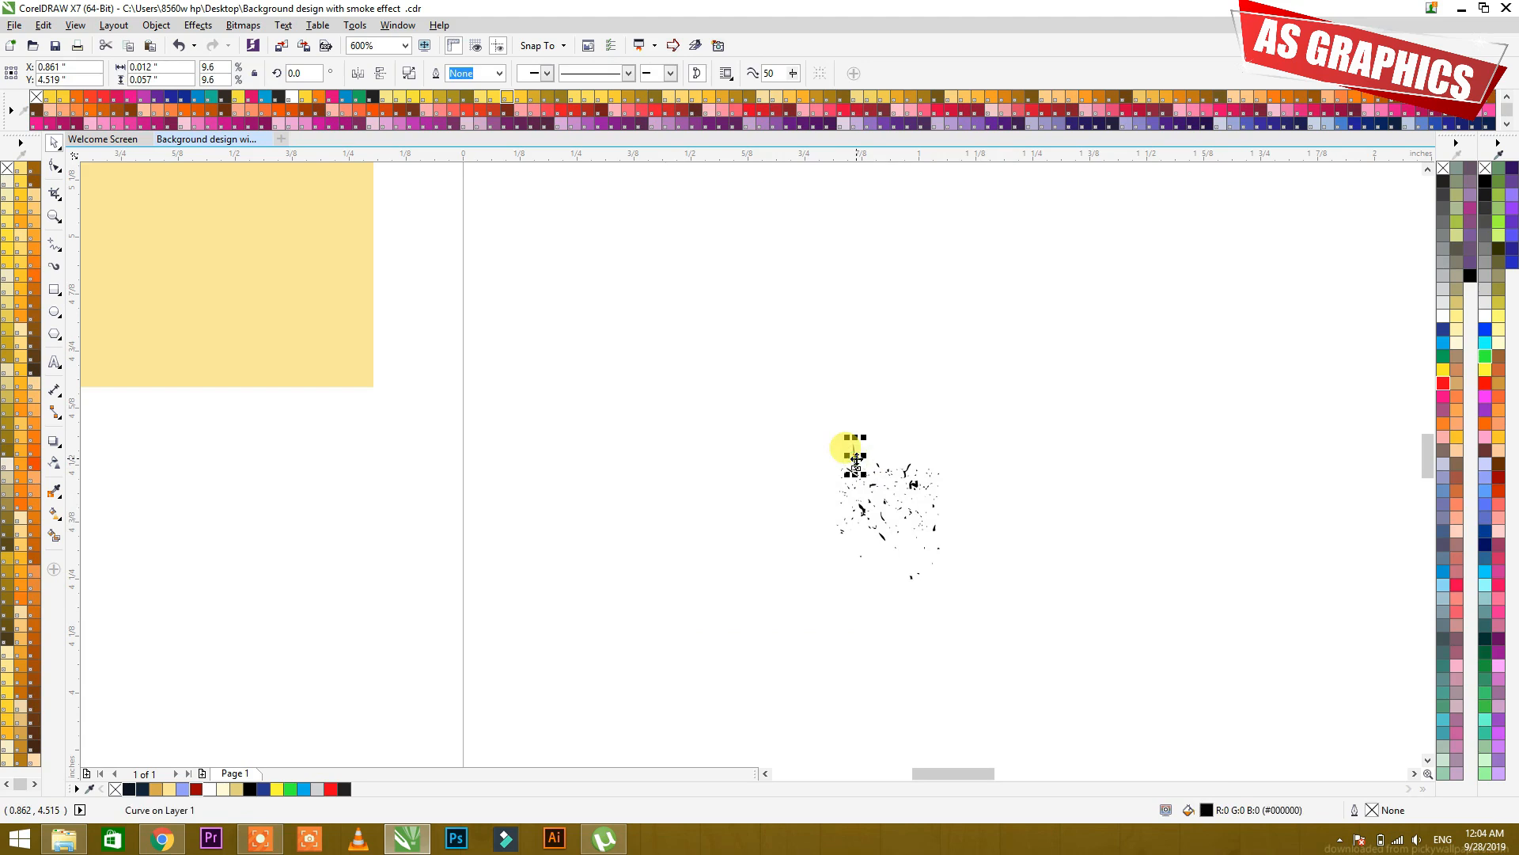
{"action": "key", "text": "Delete"}
{"action": "left_click", "coordinate": [913, 484]}
{"action": "key", "text": "Delete"}
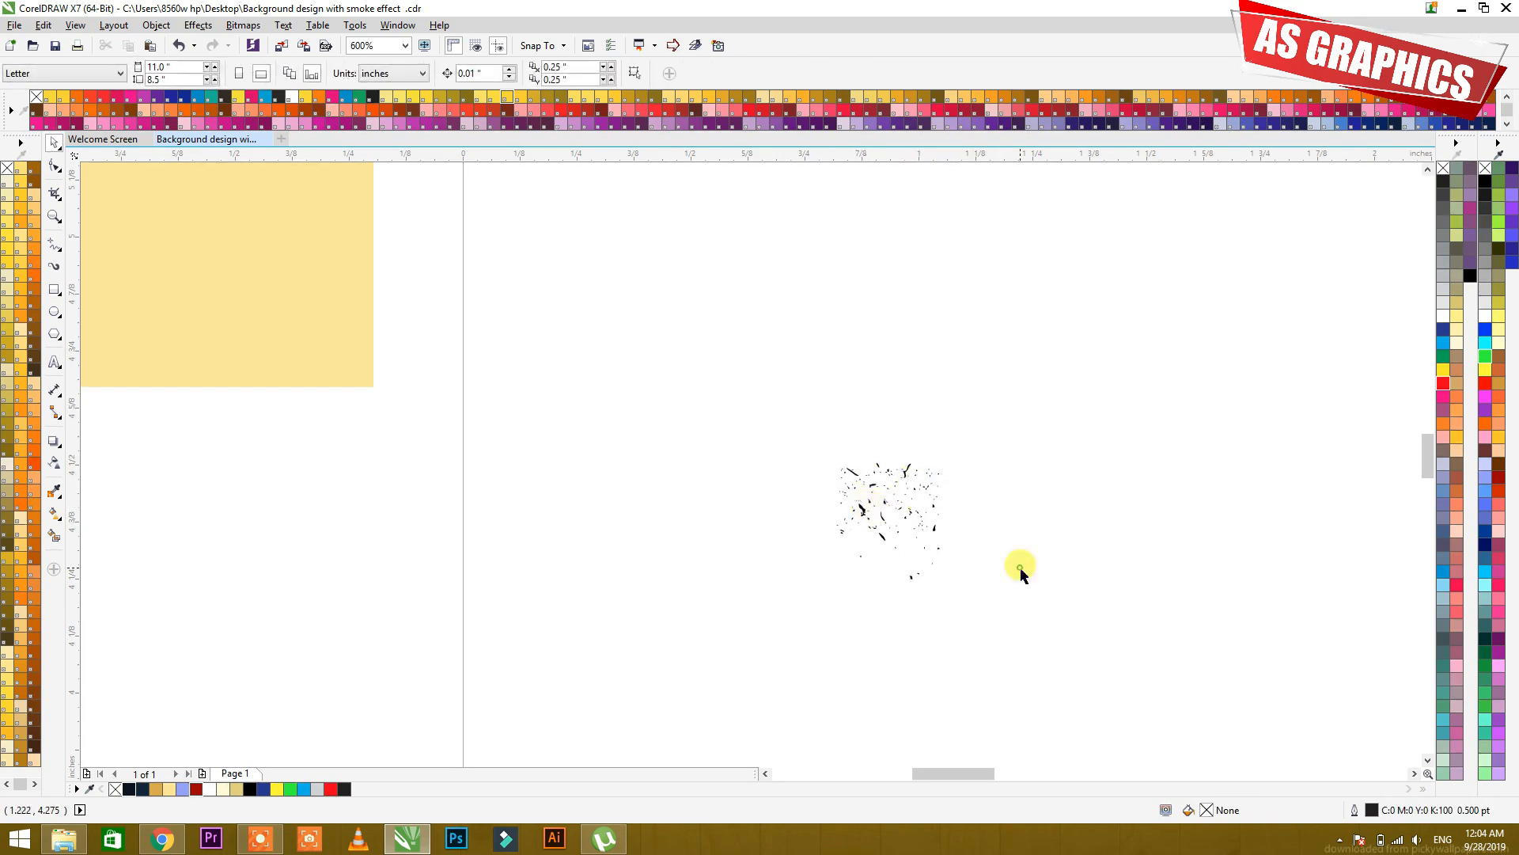
- Group the remaining grunge curves, move the group onto the dark smoke rectangle and enlarge it to about 1.03 by 1.15 inches
{"action": "left_click_drag", "start_coordinate": [971, 629], "coordinate": [686, 370]}
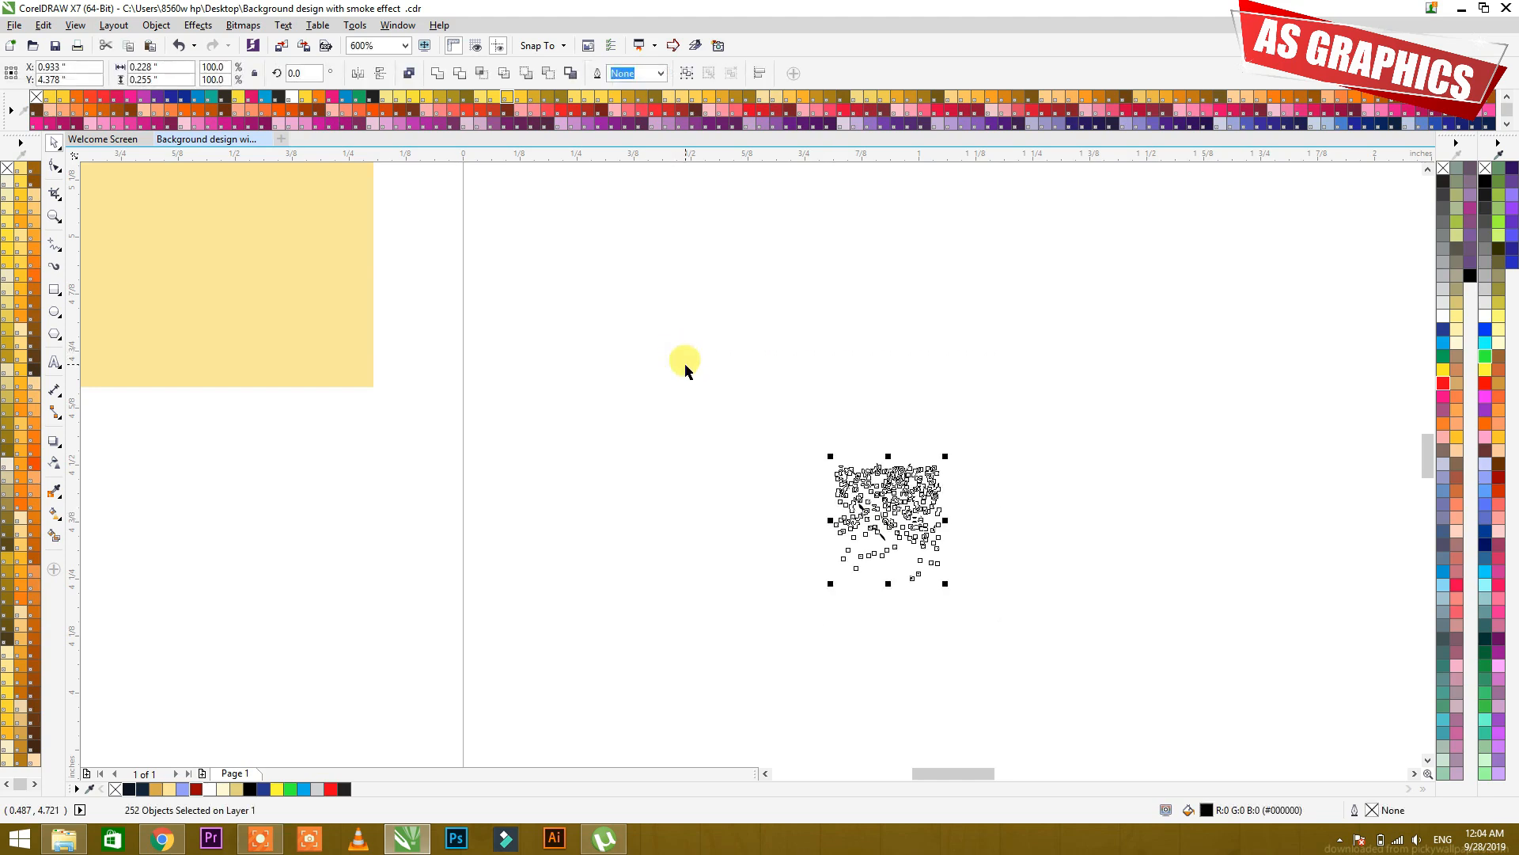
{"action": "key", "text": "F4"}
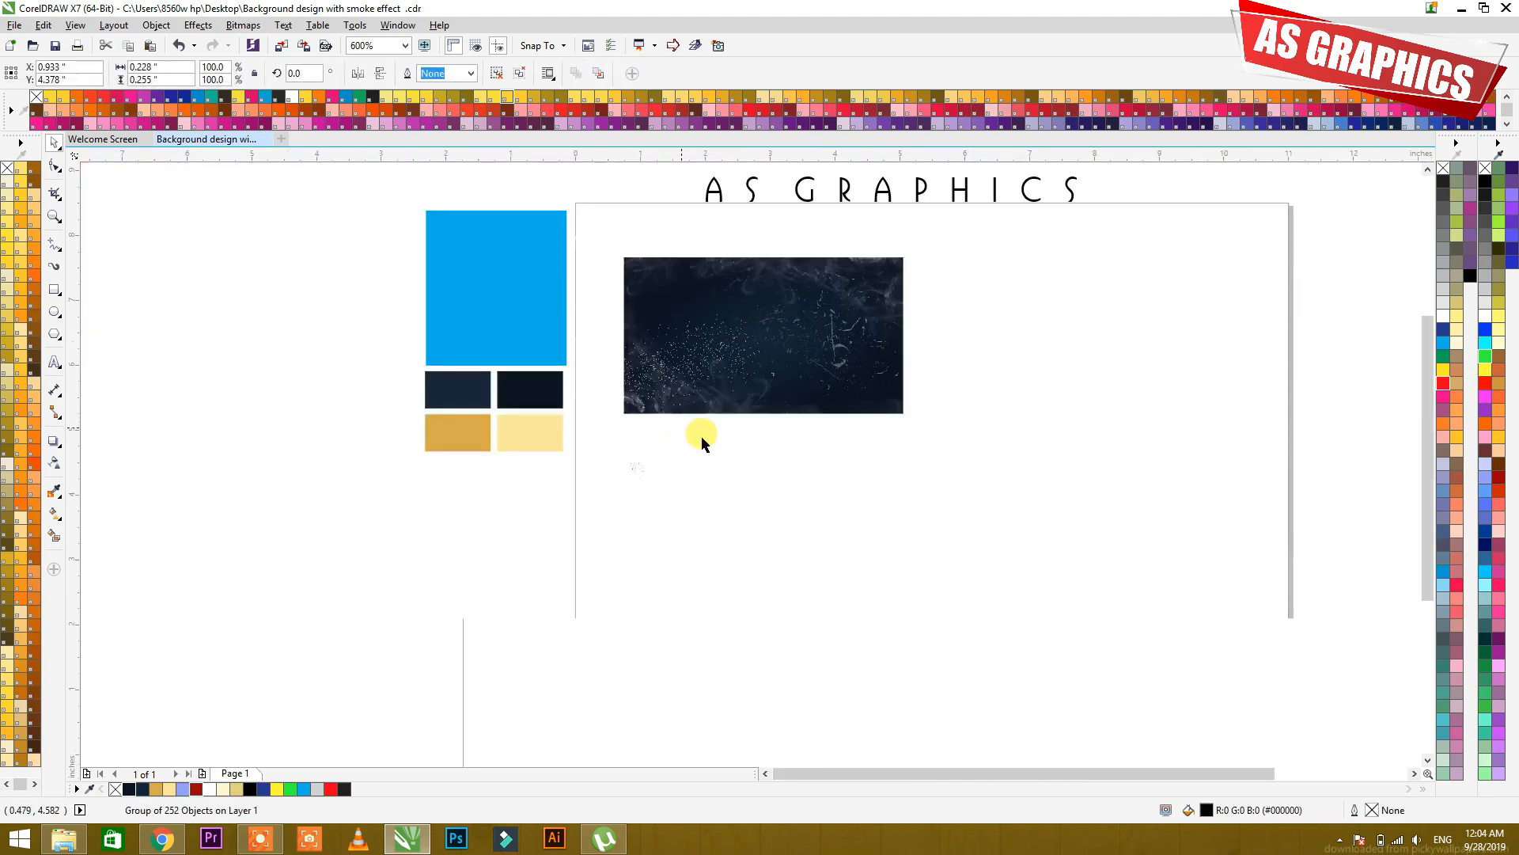
{"action": "mouse_move", "coordinate": [652, 459]}
{"action": "left_mouse_down"}
{"action": "mouse_move", "coordinate": [769, 344]}
{"action": "mouse_move", "coordinate": [799, 340]}
{"action": "left_mouse_up"}
{"action": "key", "text": "F2"}
{"action": "mouse_move", "coordinate": [586, 231]}
{"action": "left_mouse_down"}
{"action": "mouse_move", "coordinate": [907, 442]}
{"action": "mouse_move", "coordinate": [1037, 506]}
{"action": "left_mouse_up"}
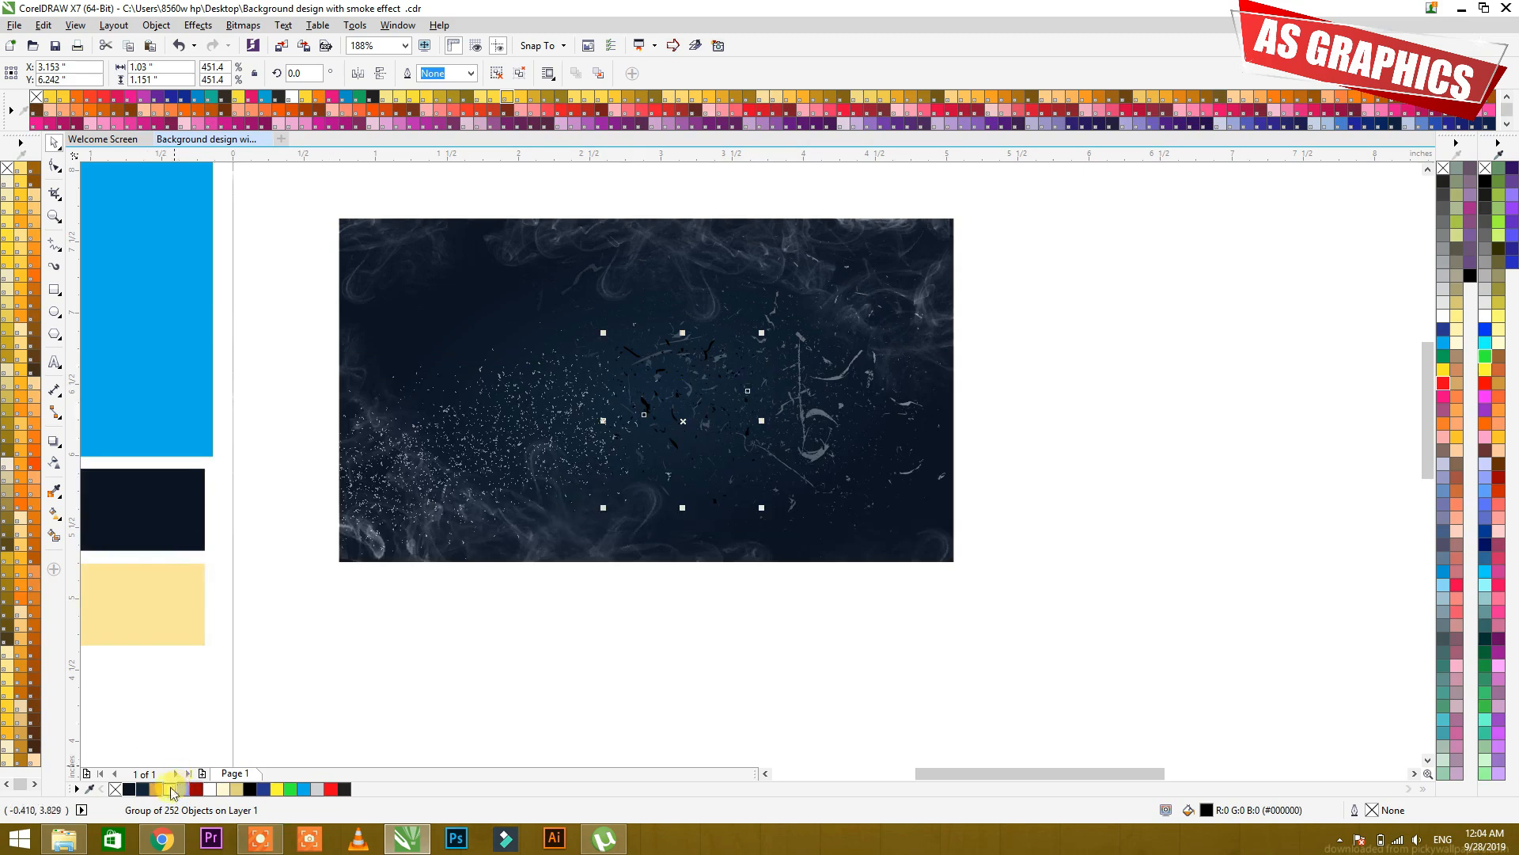
- Fill the grunge group with golden R214 G173 B67 and move it over the faded grunge in the rectangle's right half
{"action": "left_click", "coordinate": [168, 789]}
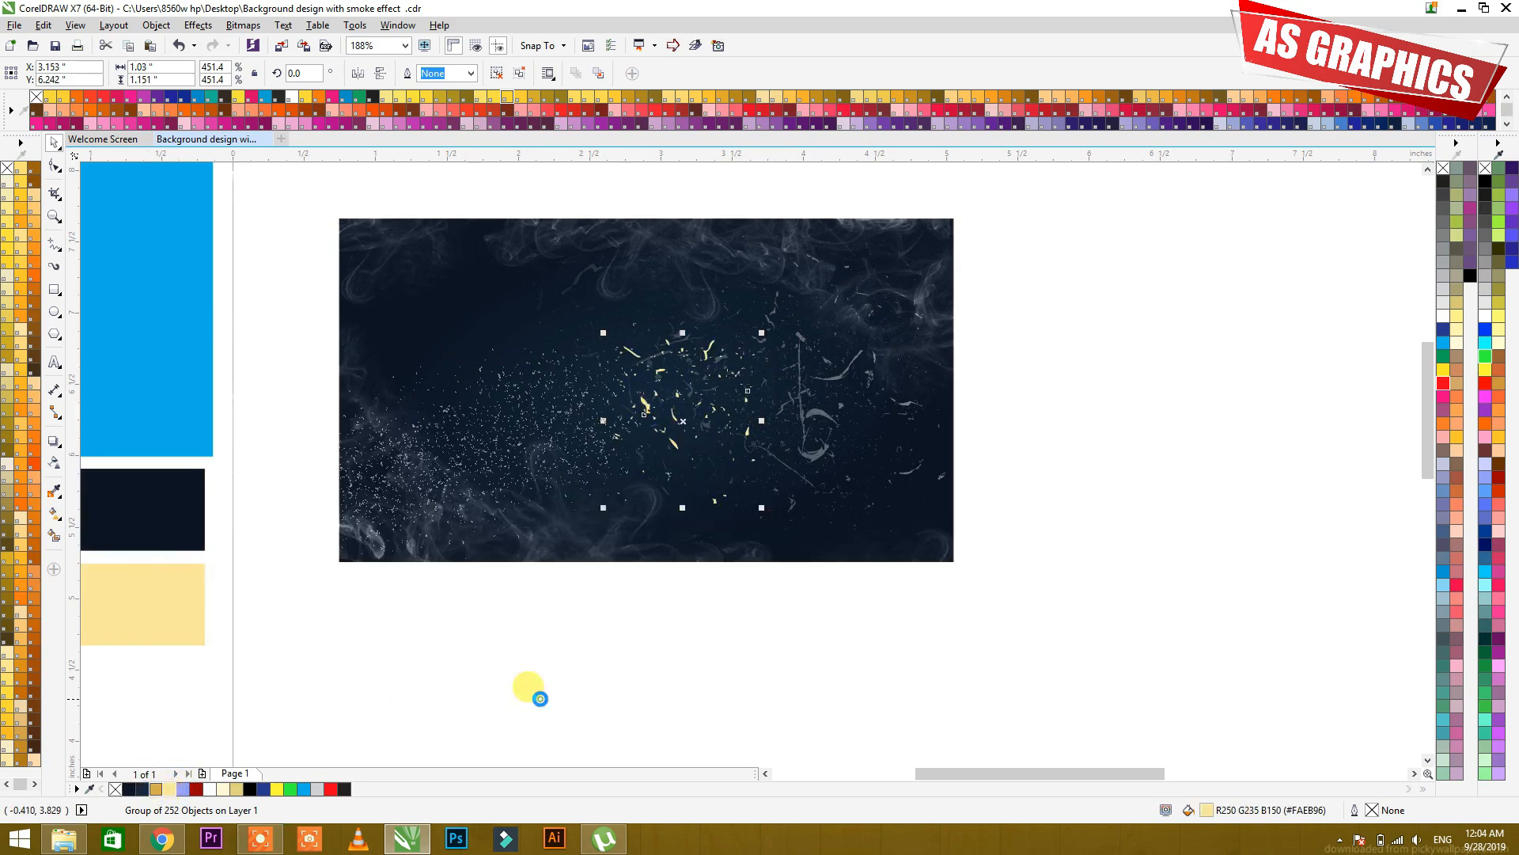
{"action": "left_click_drag", "start_coordinate": [649, 406], "coordinate": [735, 400]}
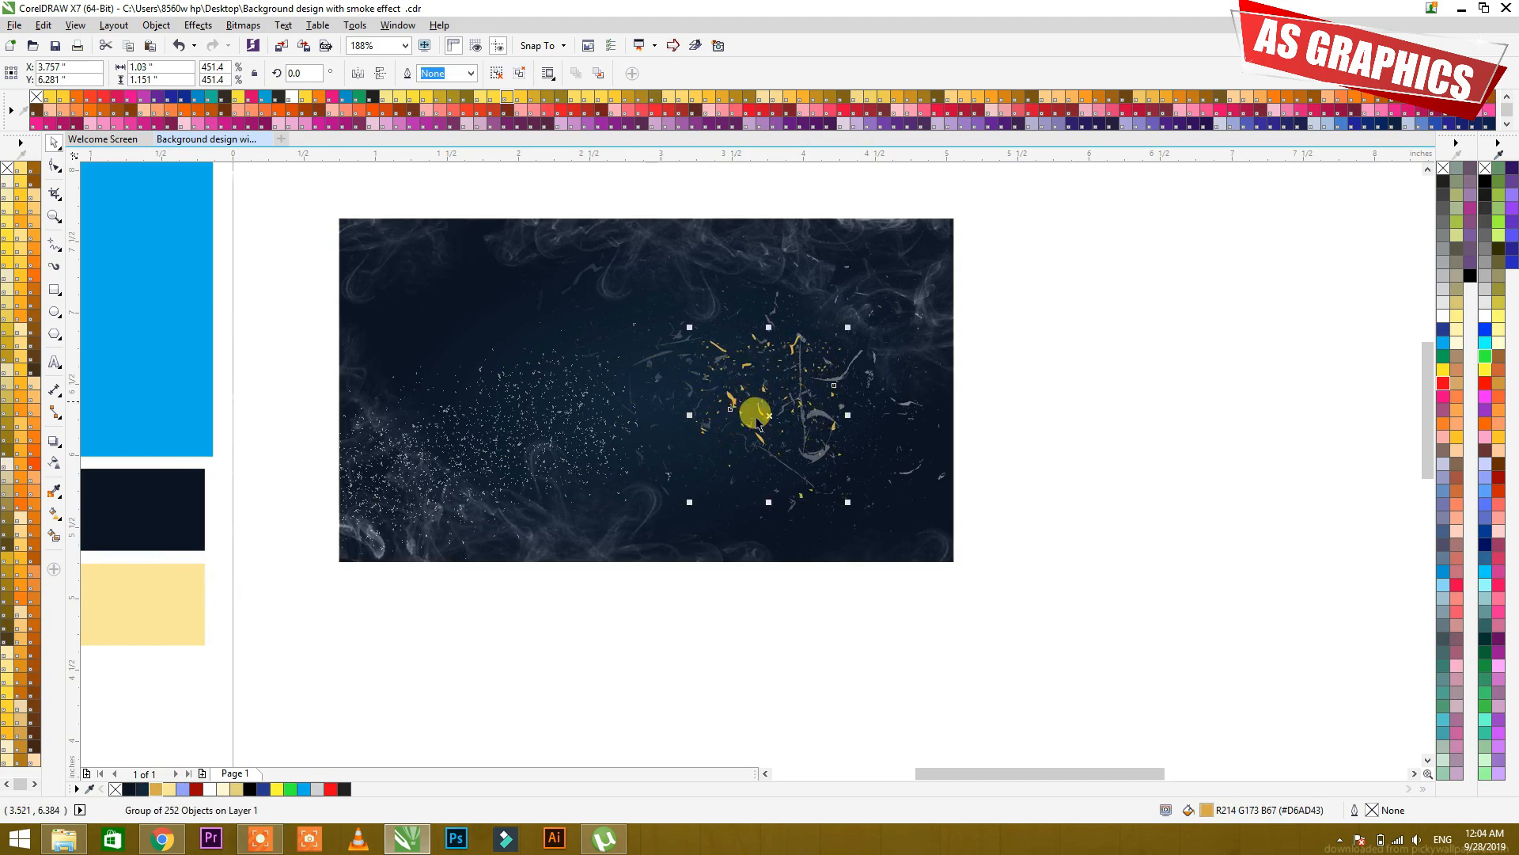
- Try to apply transparency to the golden grunge group
{"action": "left_click", "coordinate": [54, 463]}
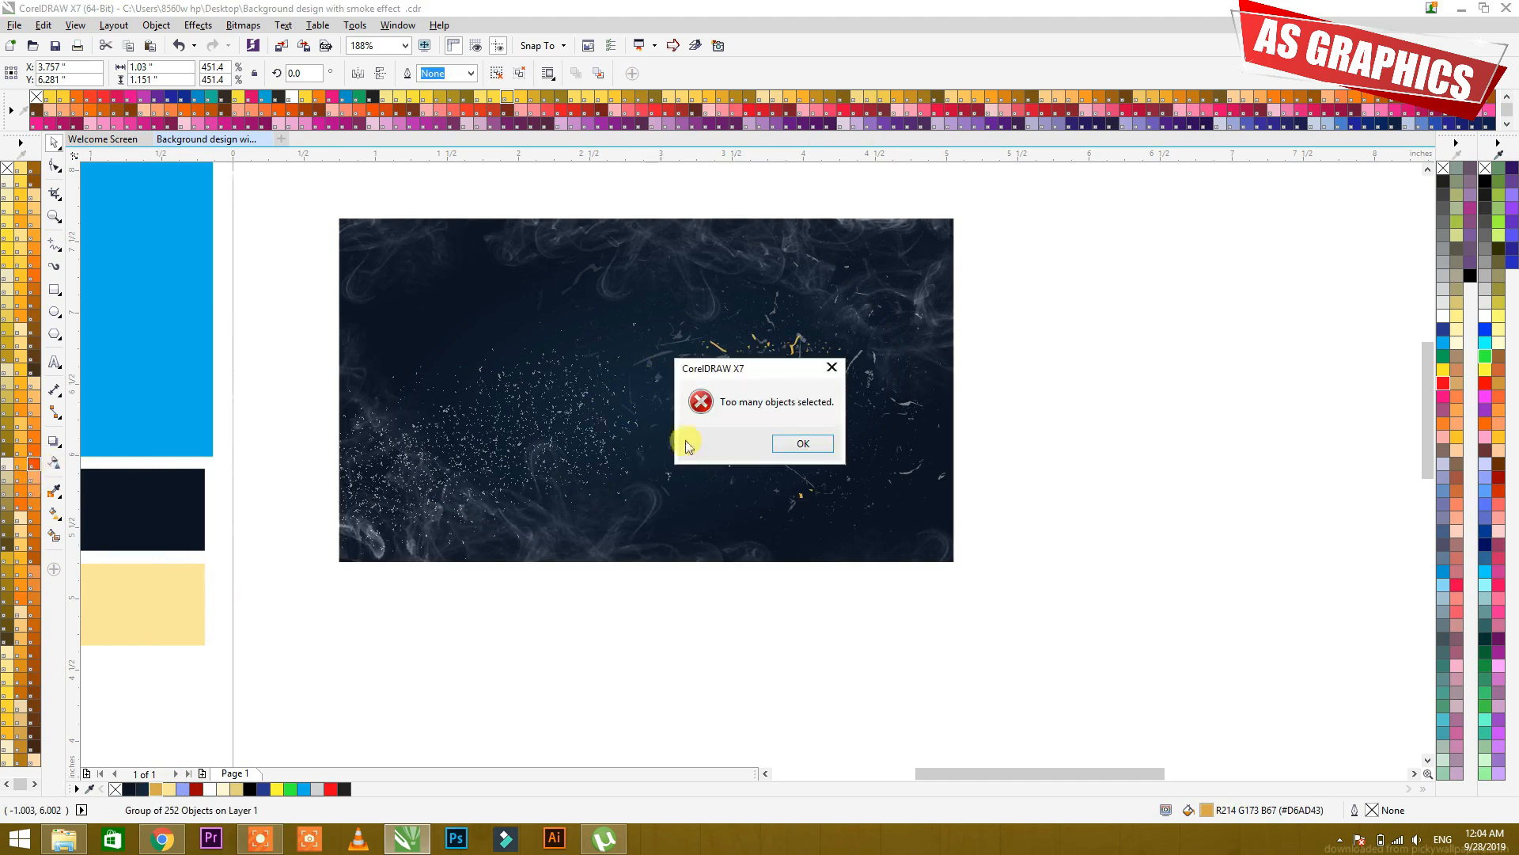
{"action": "left_click", "coordinate": [834, 367]}
{"action": "left_click", "coordinate": [1030, 395]}
{"action": "left_click", "coordinate": [732, 400]}
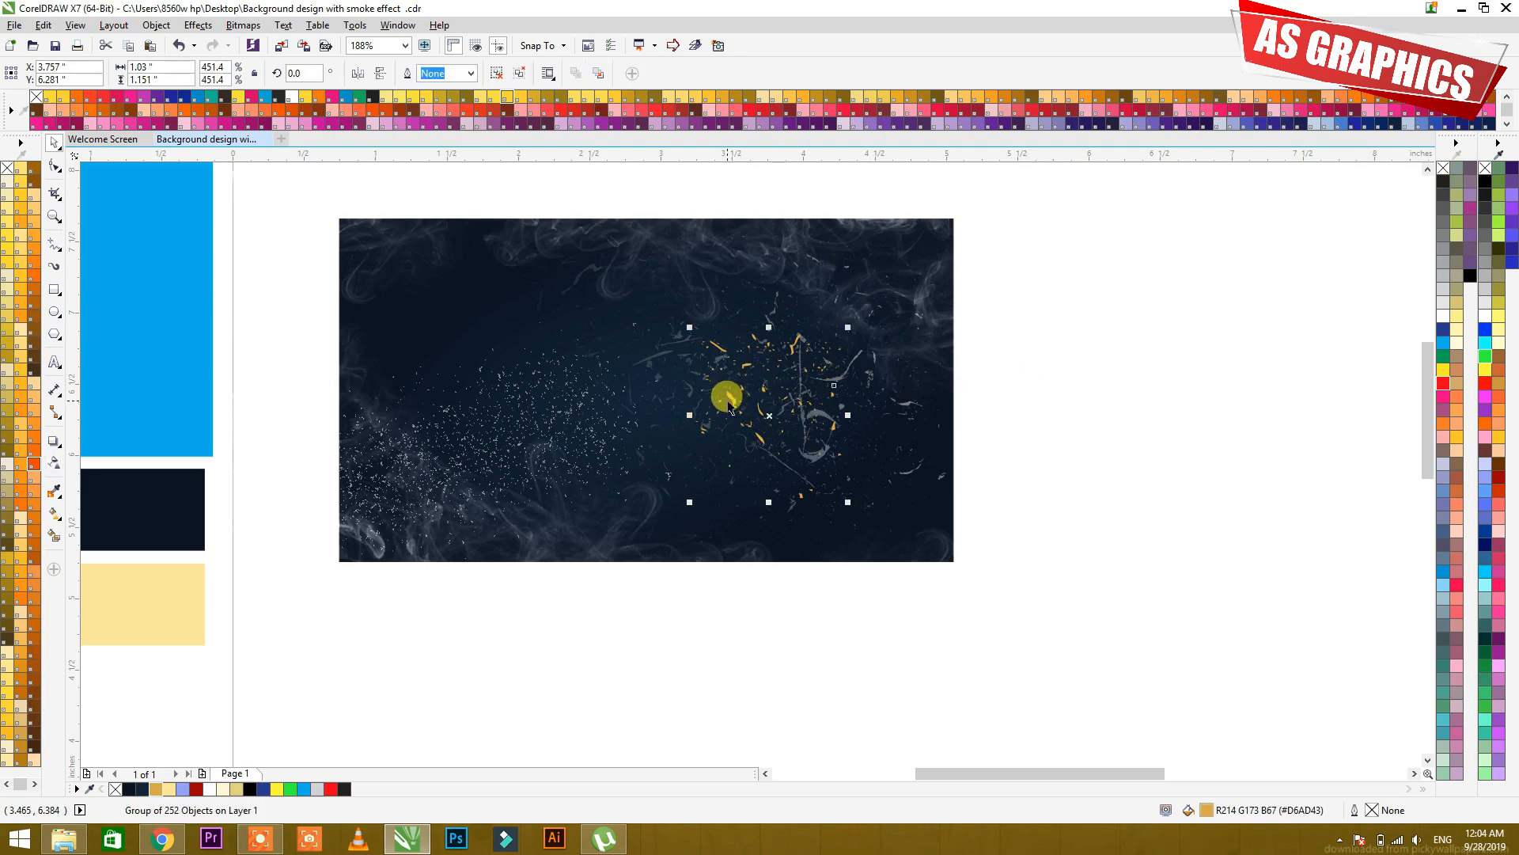
{"action": "left_click", "coordinate": [714, 395]}
{"action": "left_click", "coordinate": [1062, 401]}
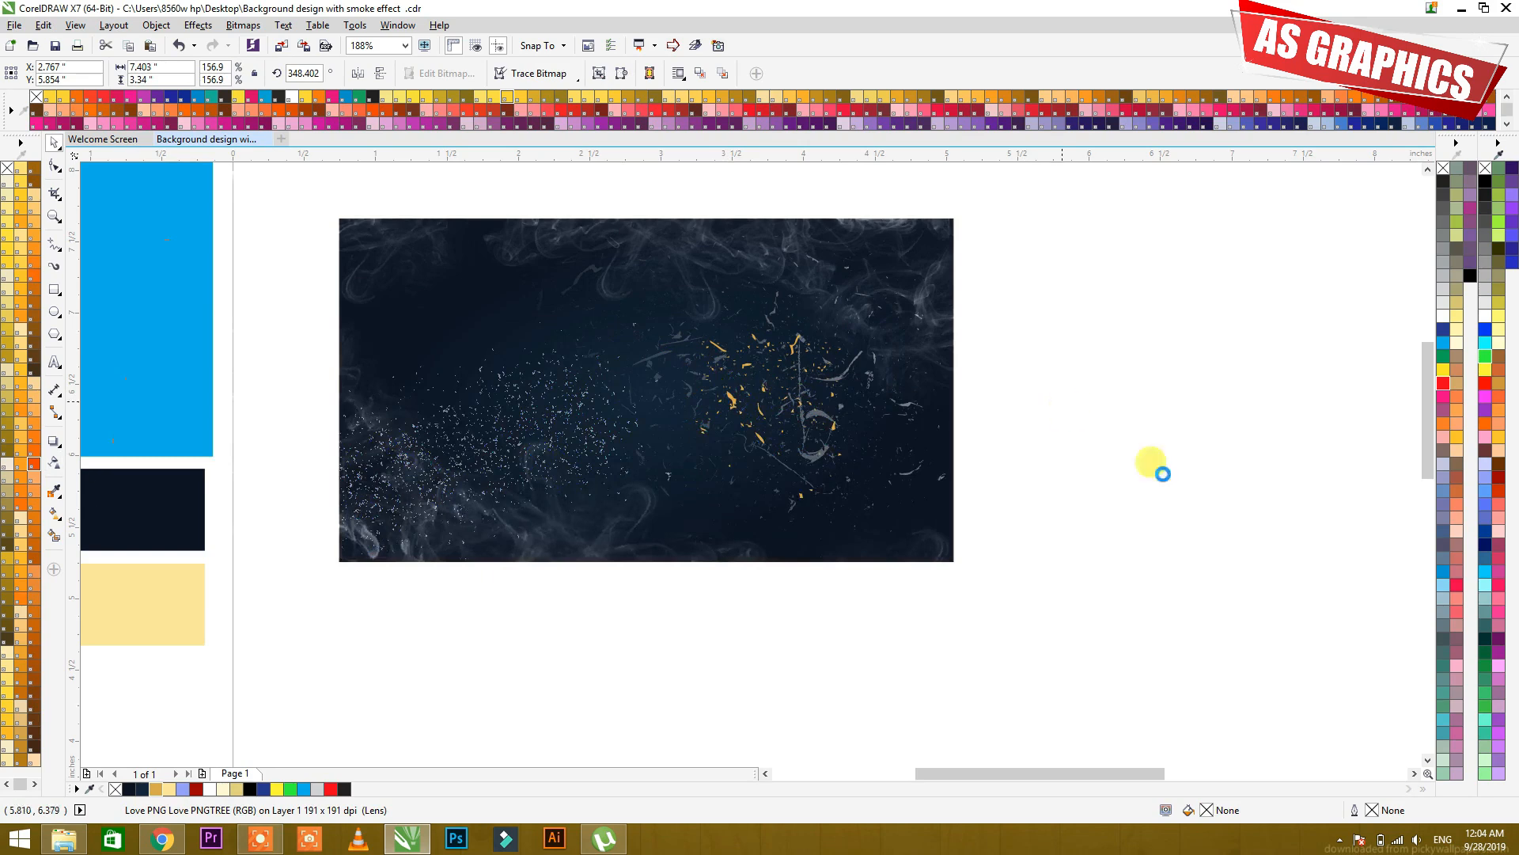
{"action": "left_click_drag", "start_coordinate": [1192, 563], "coordinate": [617, 285]}
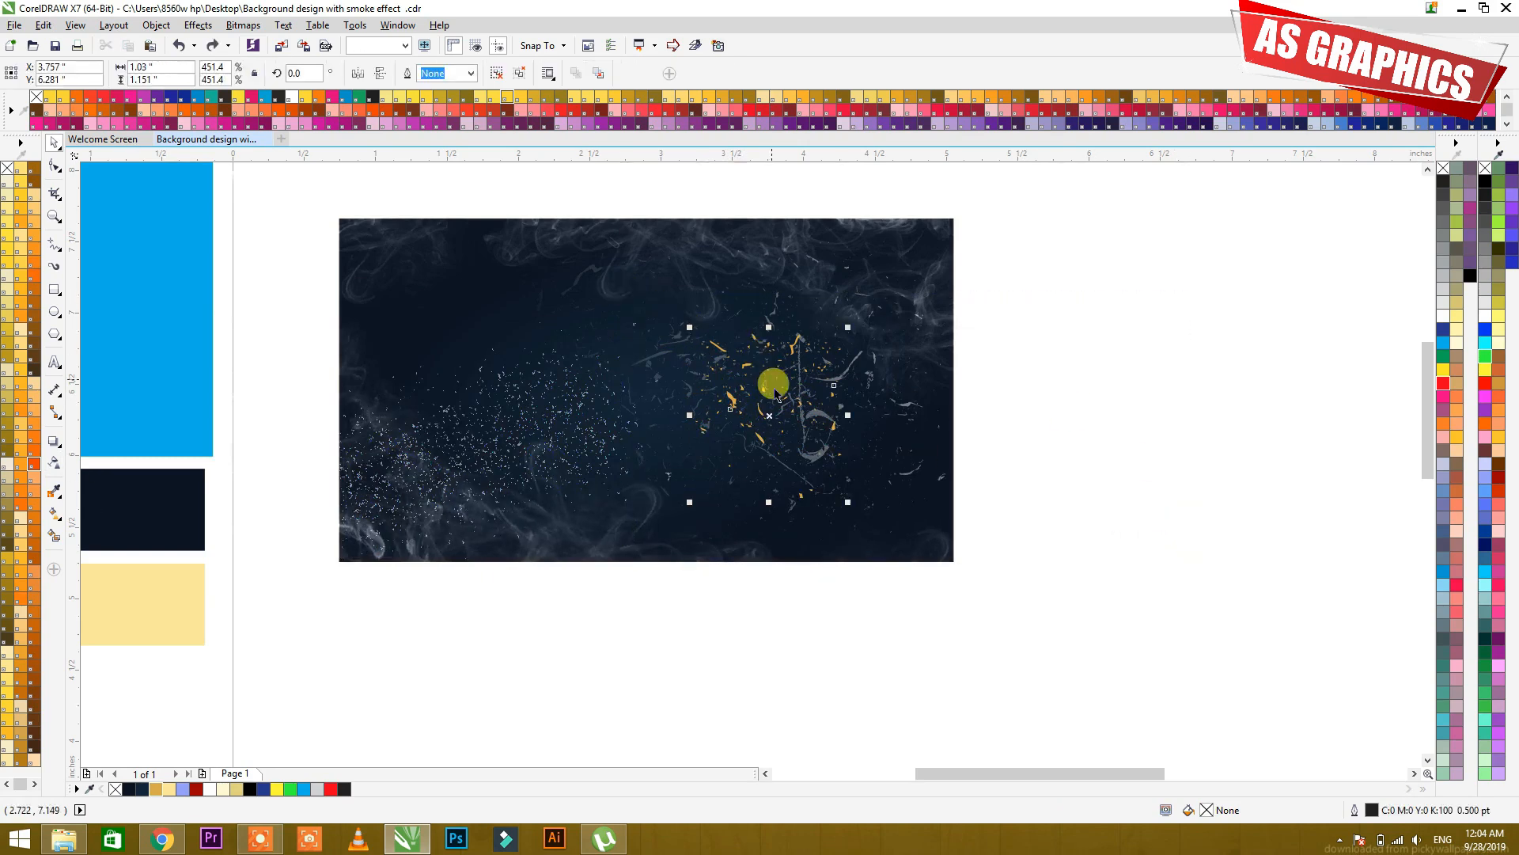
- Nudge the golden grunge group up and left and scale it down to about 0.77 by 0.86 inches
{"action": "left_click_drag", "start_coordinate": [765, 412], "coordinate": [758, 409]}
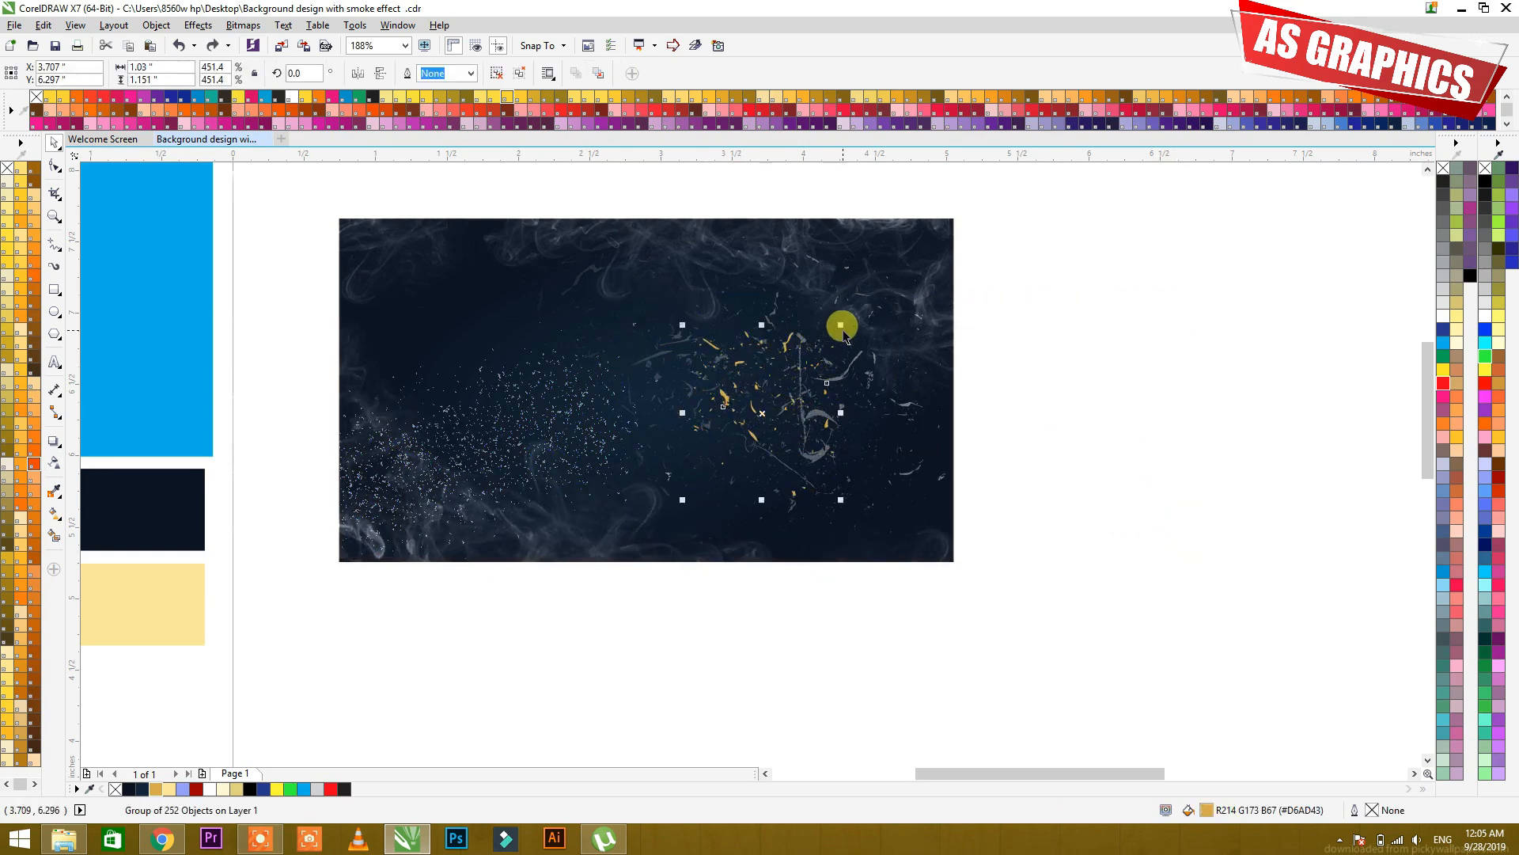
{"action": "left_click_drag", "start_coordinate": [842, 325], "coordinate": [848, 318]}
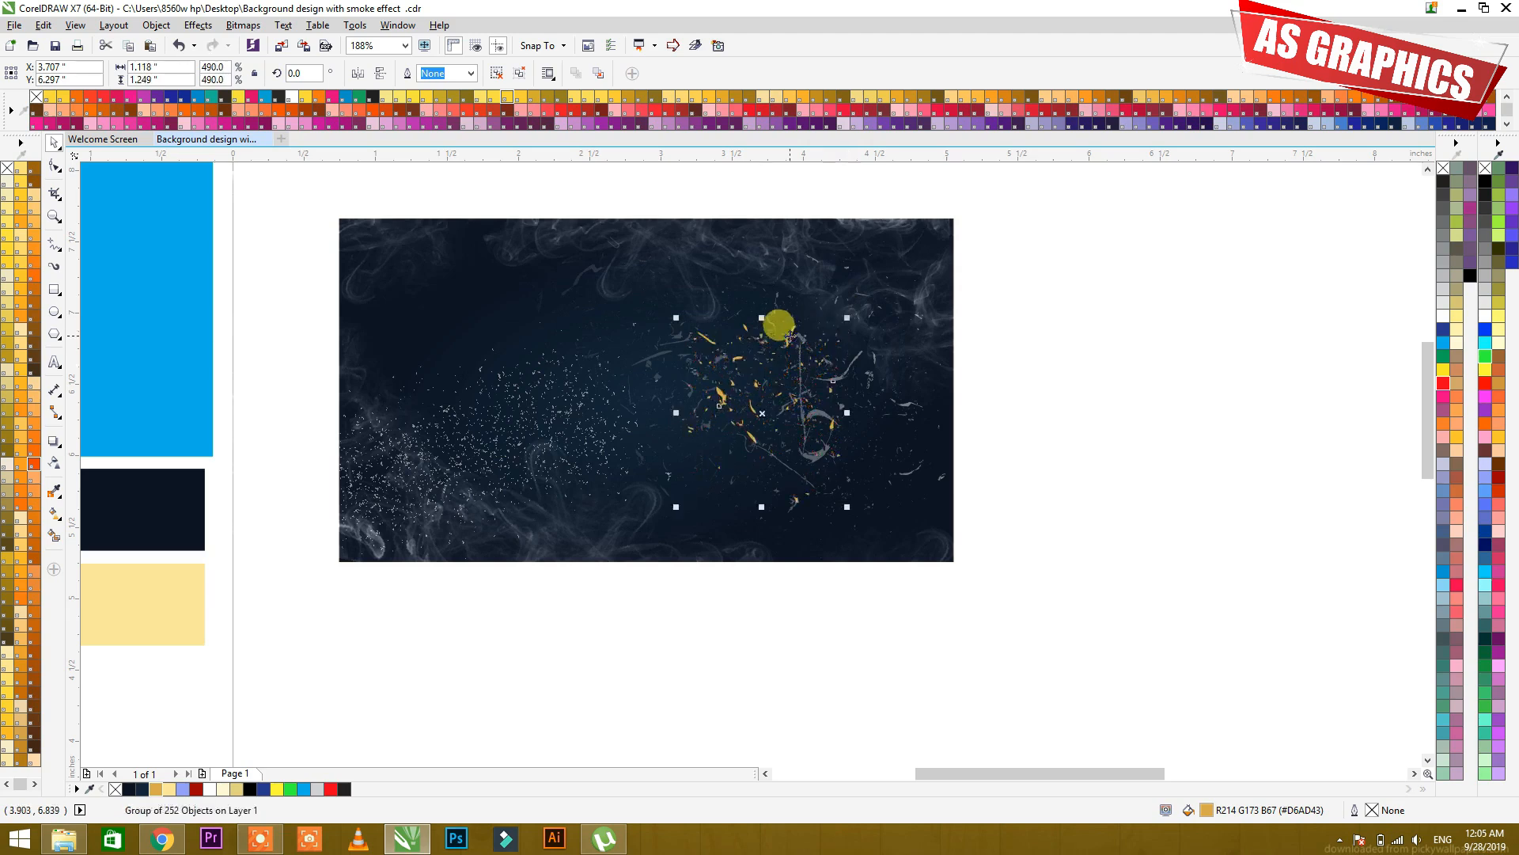
{"action": "left_click_drag", "start_coordinate": [786, 338], "coordinate": [773, 333]}
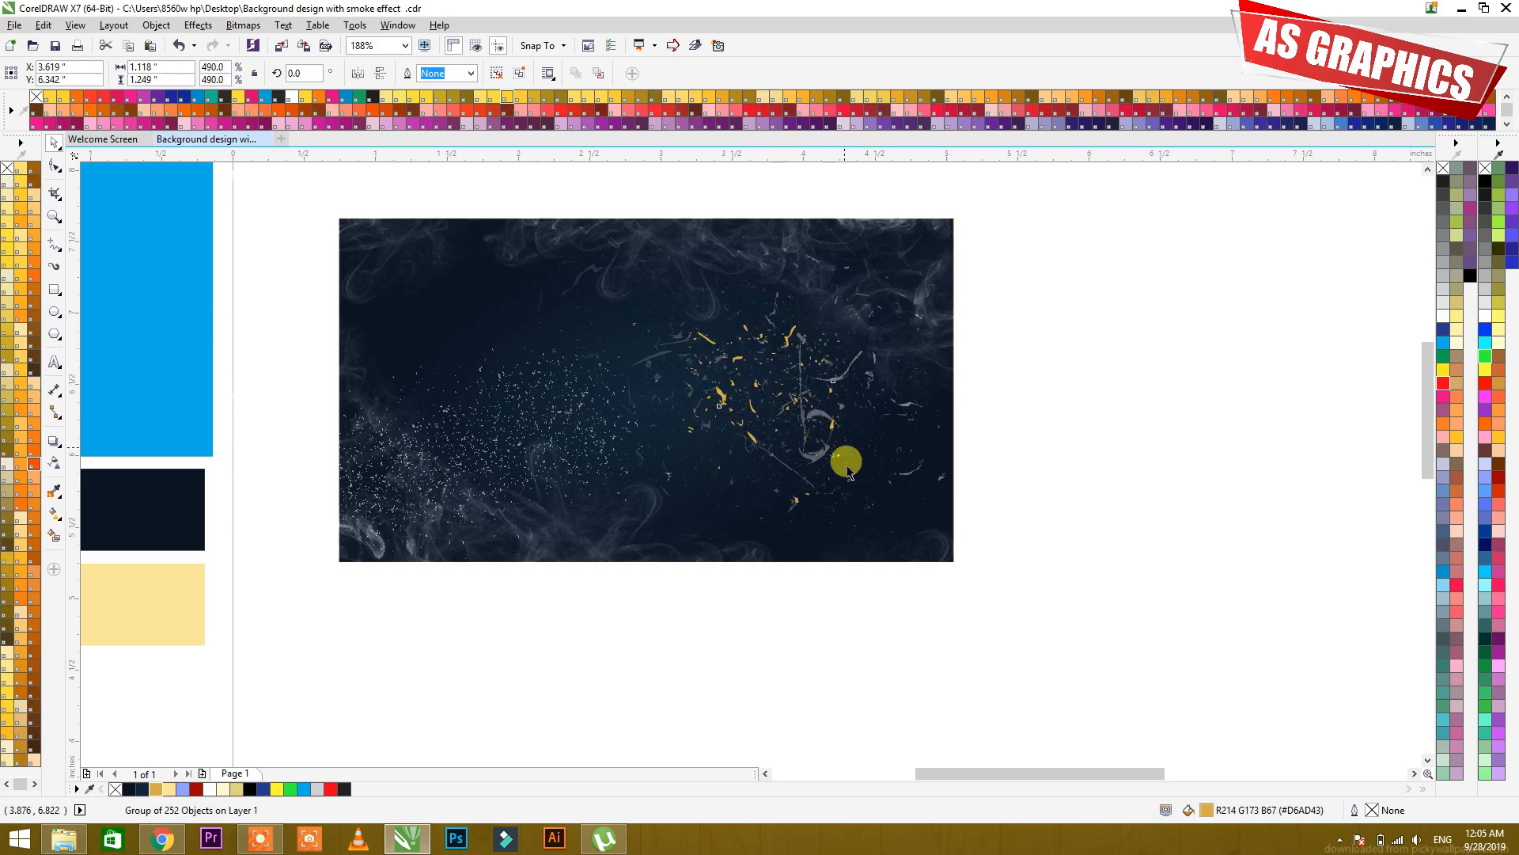
{"action": "left_click_drag", "start_coordinate": [835, 500], "coordinate": [726, 457]}
- Duplicate the golden grunge group over the speckles in the rectangle's left half and fine-tune the positions of both groups
{"action": "left_click_drag", "start_coordinate": [732, 380], "coordinate": [508, 374]}
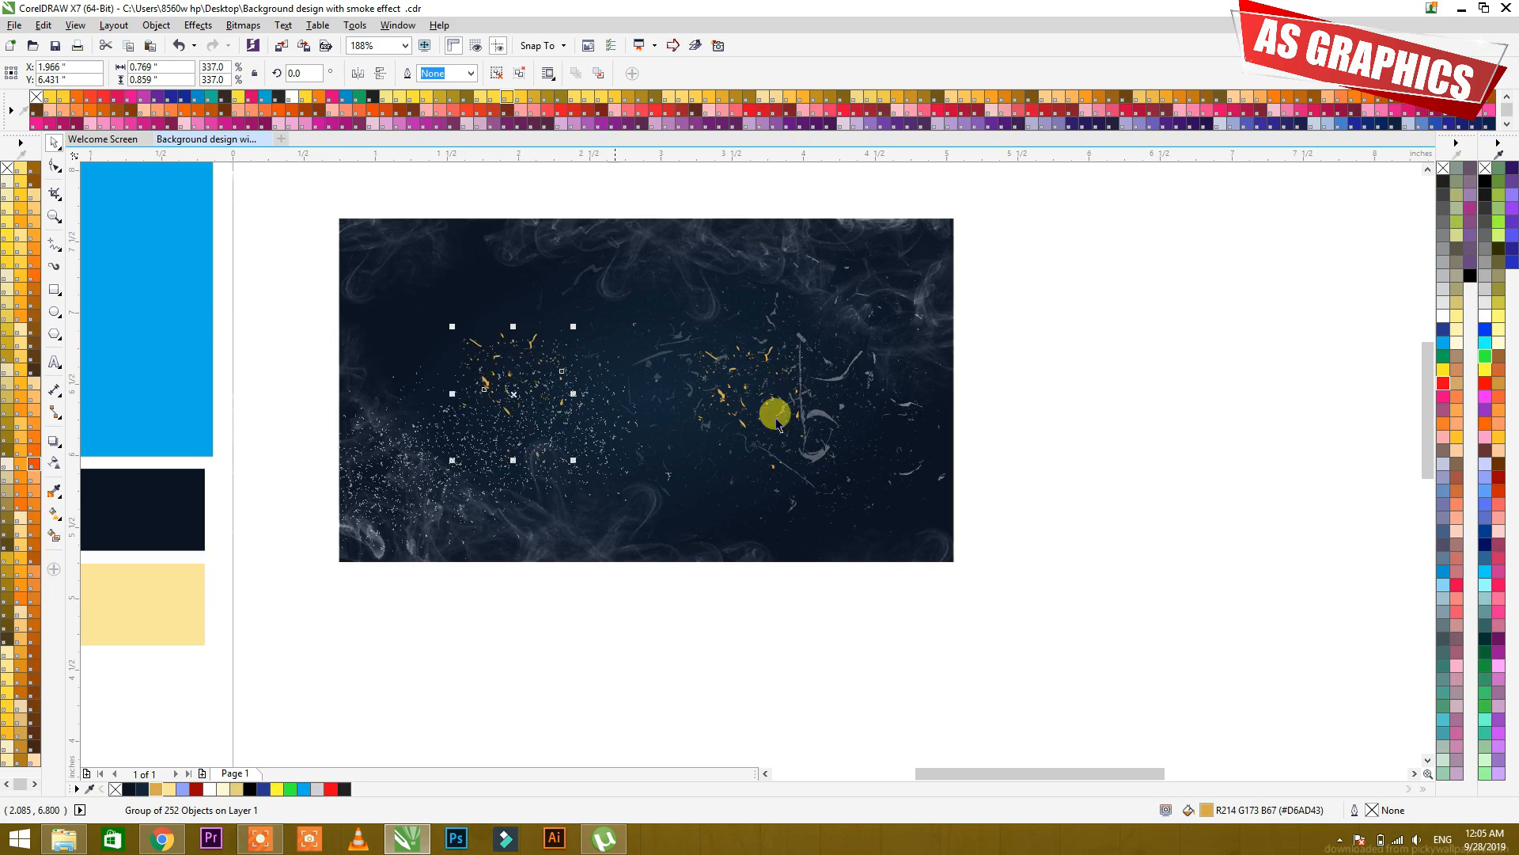
{"action": "left_click", "coordinate": [1085, 423]}
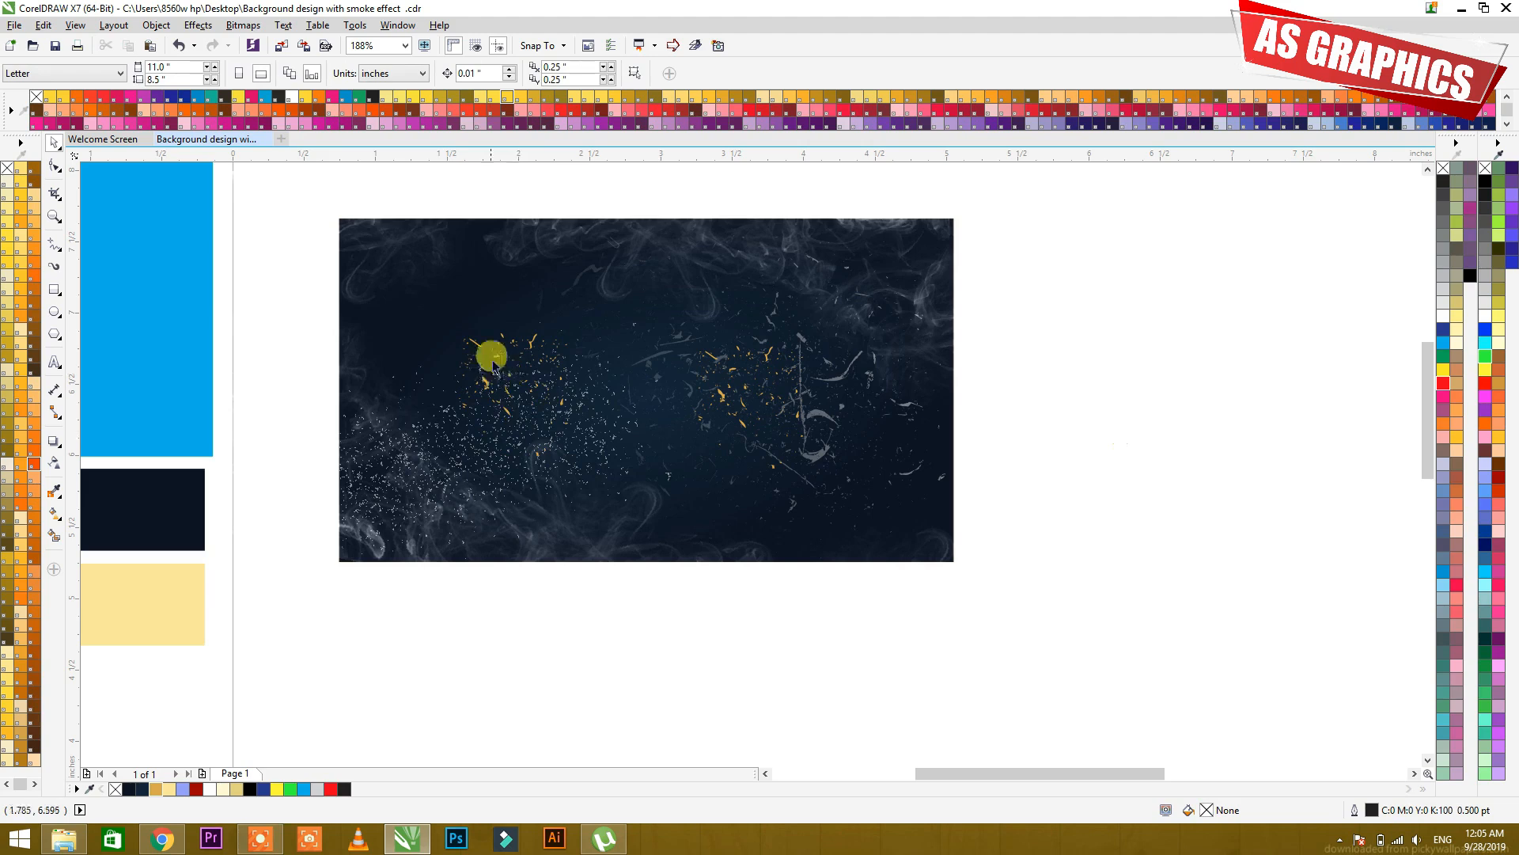
{"action": "left_click_drag", "start_coordinate": [497, 364], "coordinate": [758, 378]}
{"action": "left_click", "coordinate": [1145, 395]}
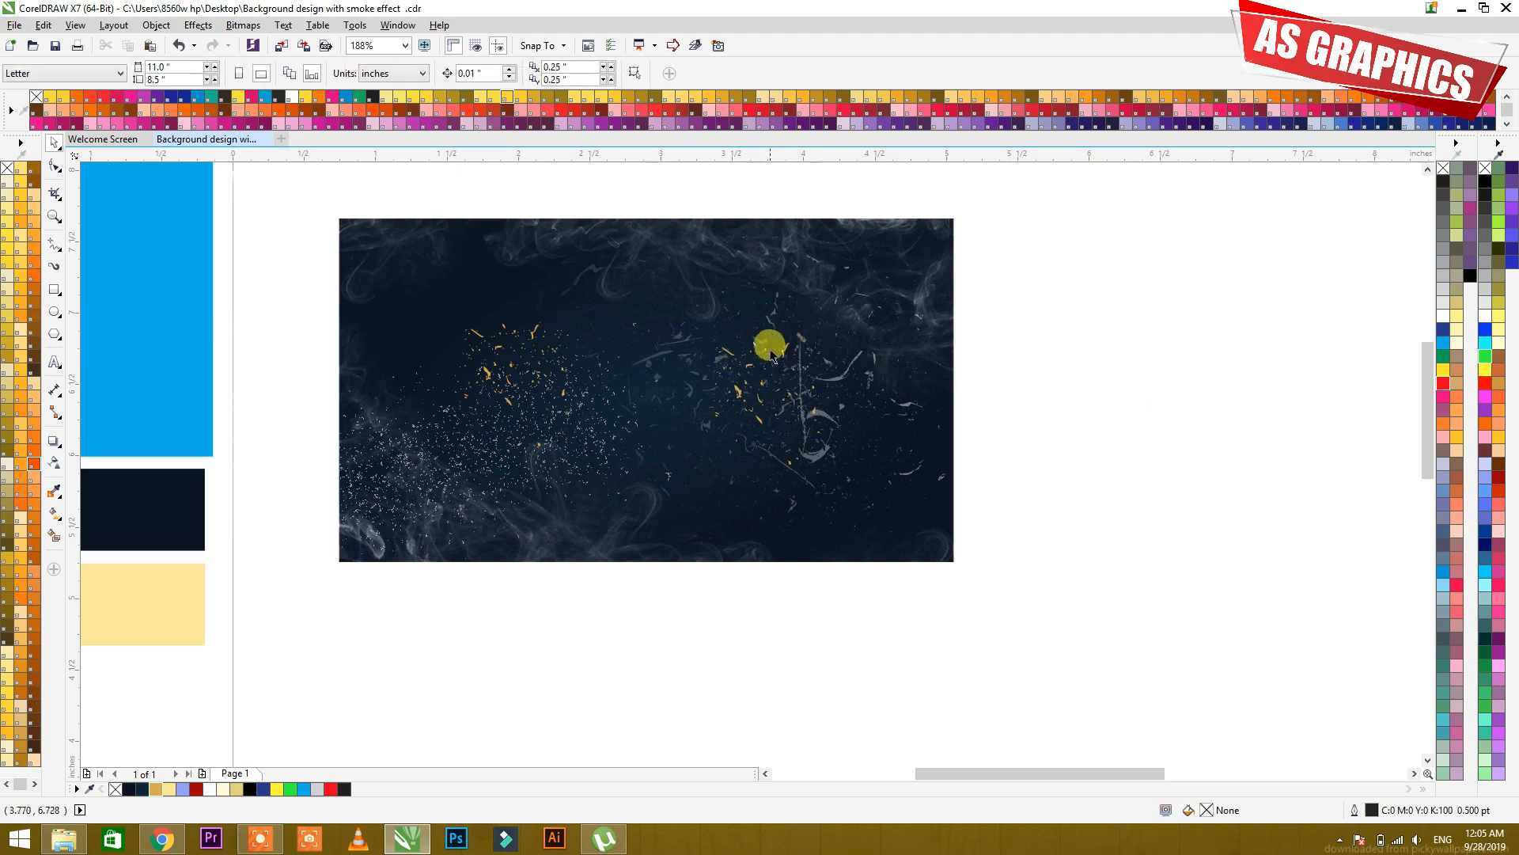
{"action": "left_click", "coordinate": [526, 336]}
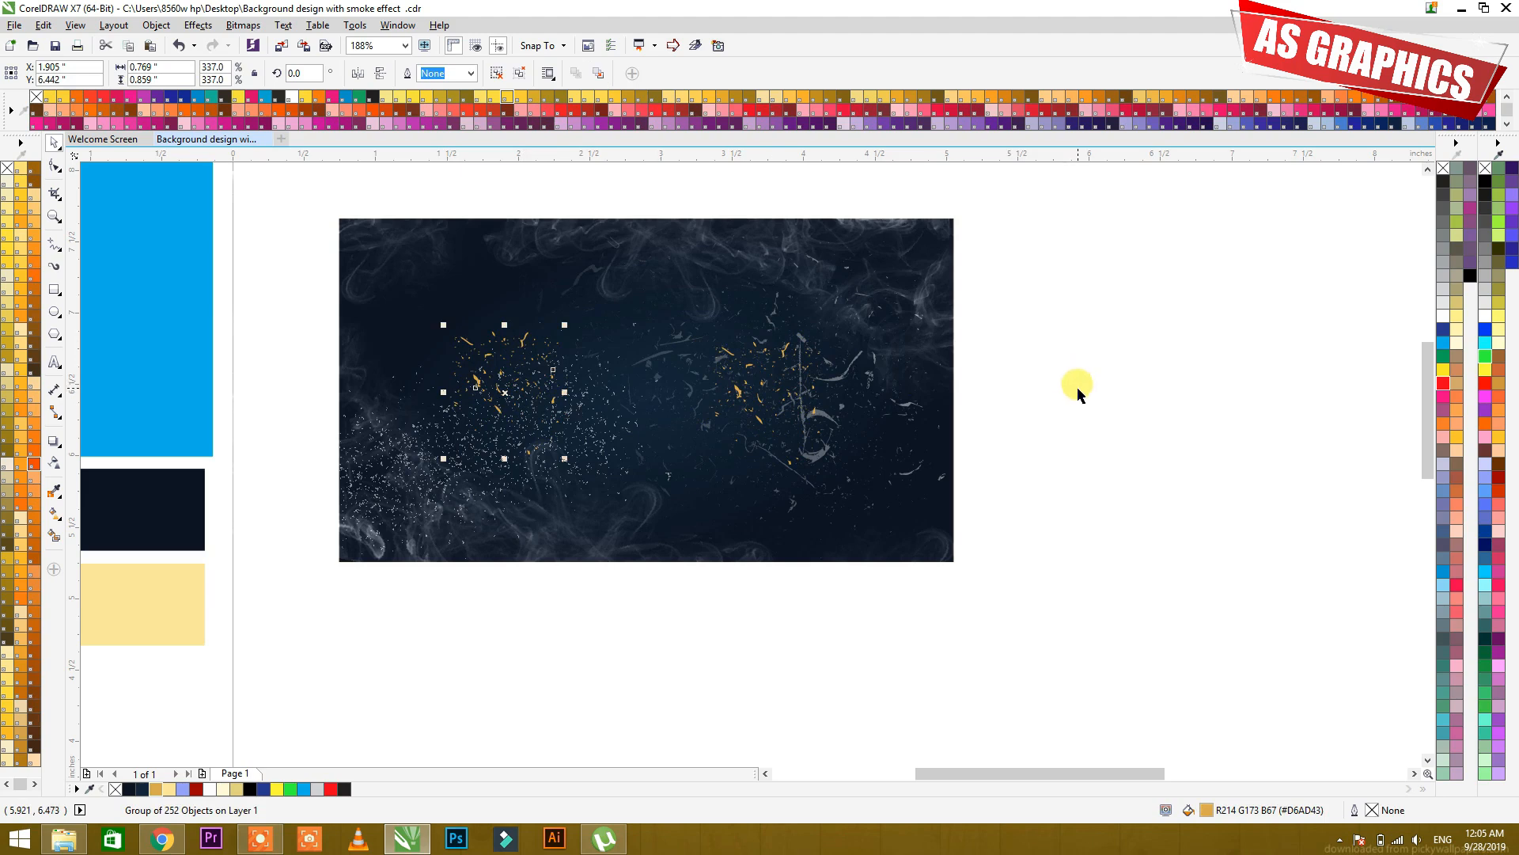
{"action": "left_click", "coordinate": [312, 204]}
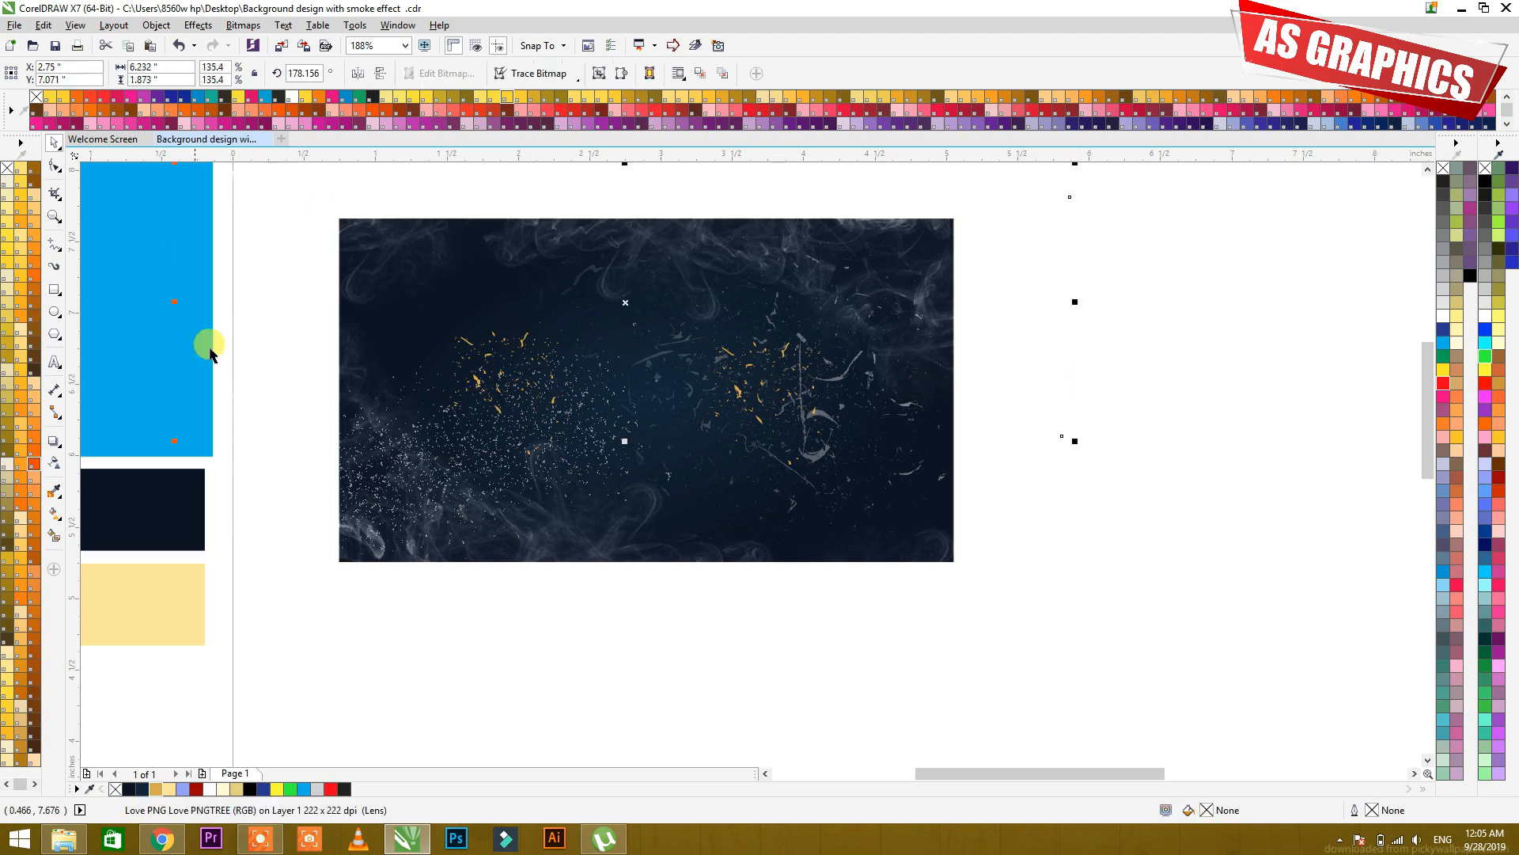
- Draw a thin rectangle about 1.91 by 0.055 inches below the dark design, filled red with no outline
{"action": "left_click", "coordinate": [56, 289]}
{"action": "left_click_drag", "start_coordinate": [545, 596], "coordinate": [821, 599]}
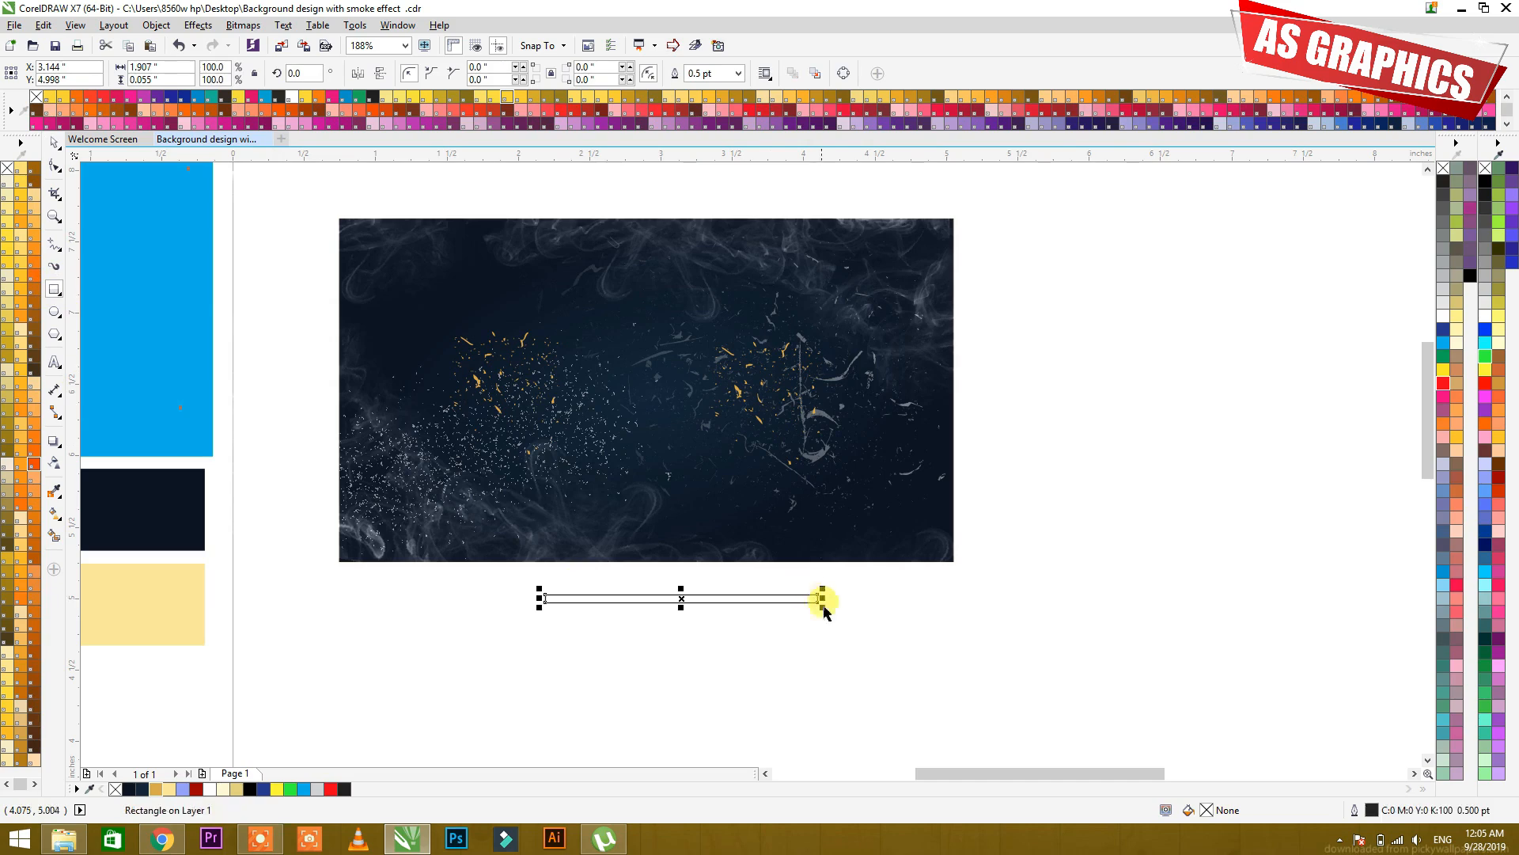
{"action": "left_click", "coordinate": [1444, 383]}
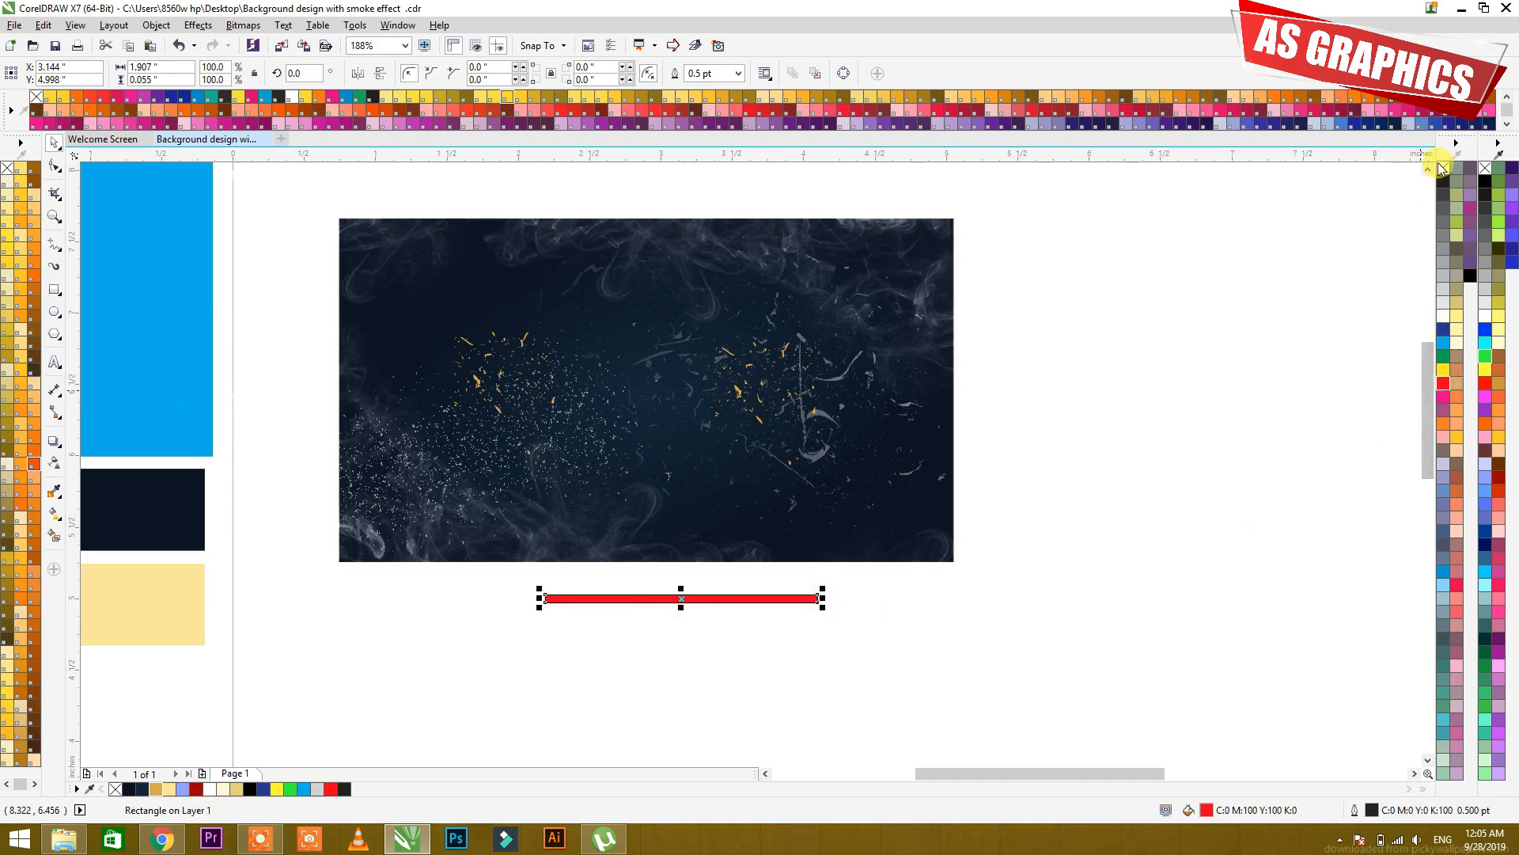
{"action": "left_click", "coordinate": [1163, 547]}
{"action": "left_click", "coordinate": [597, 600]}
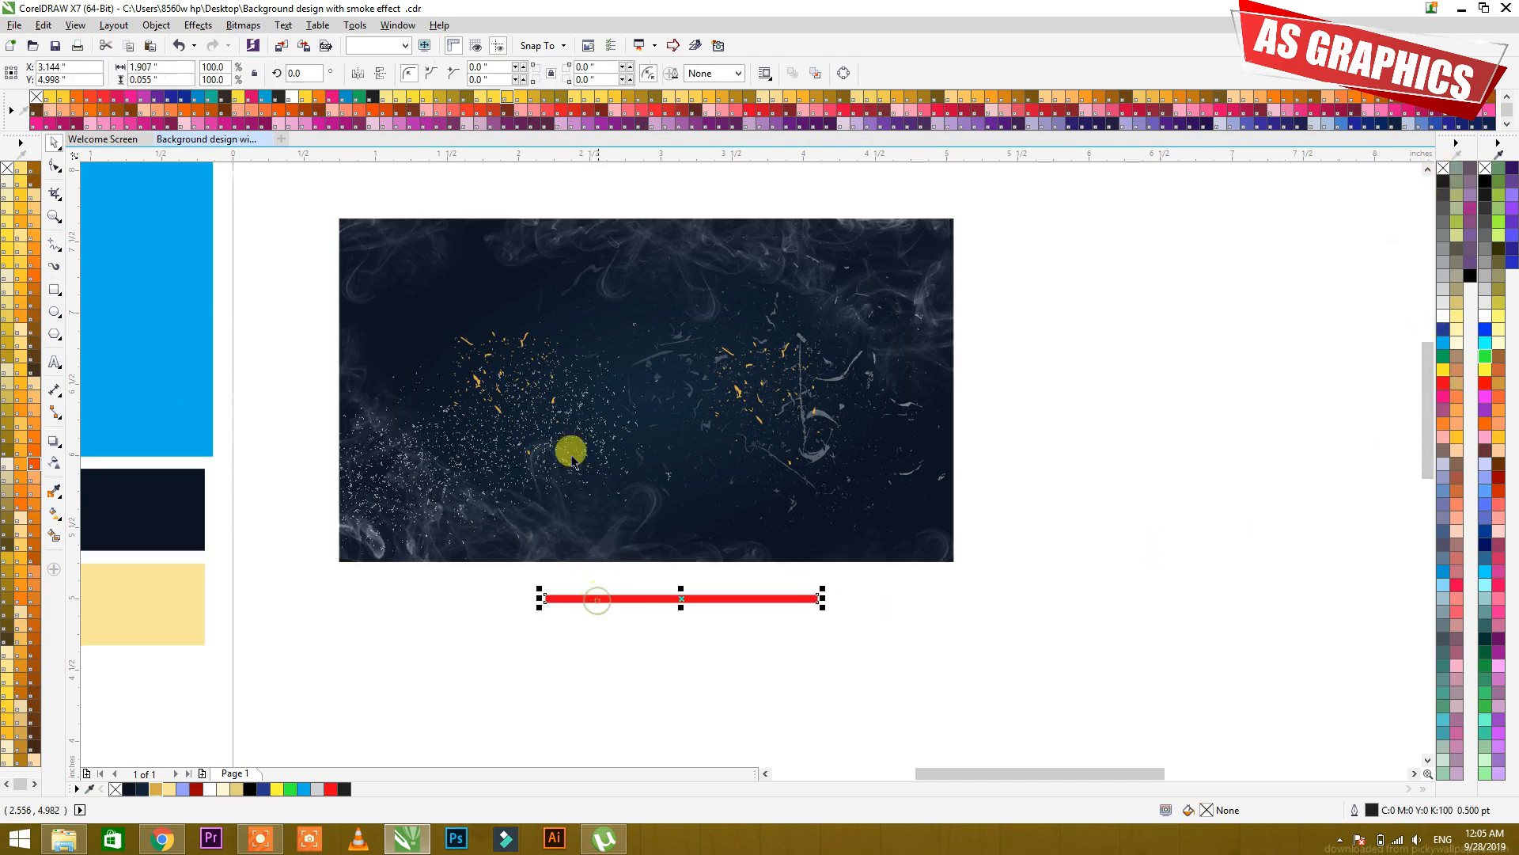
- Move the thin red bar left so that it starts near the left edge of the dark rectangle
{"action": "scroll", "coordinate": [571, 452], "scroll_direction": "down", "scroll_amount": 1}
{"action": "left_click", "coordinate": [507, 563]}
{"action": "key", "text": "F2"}
{"action": "left_click_drag", "start_coordinate": [193, 485], "coordinate": [820, 623]}
{"action": "left_click_drag", "start_coordinate": [875, 411], "coordinate": [646, 430]}
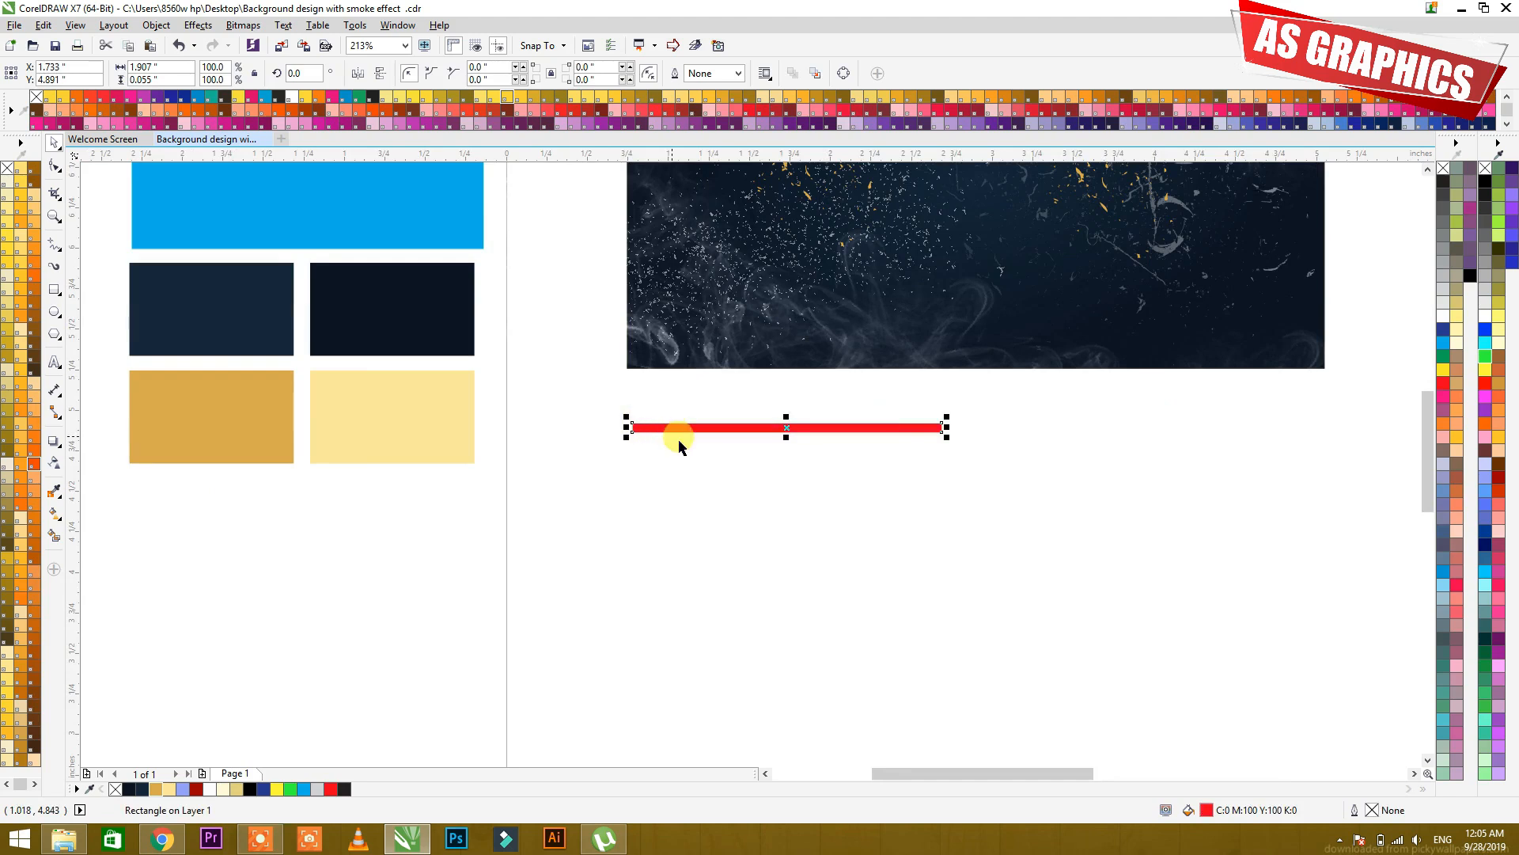
- Fill the thin bar with a linear gradient from golden at its left end to pale yellow just past the middle
{"action": "key", "text": "g"}
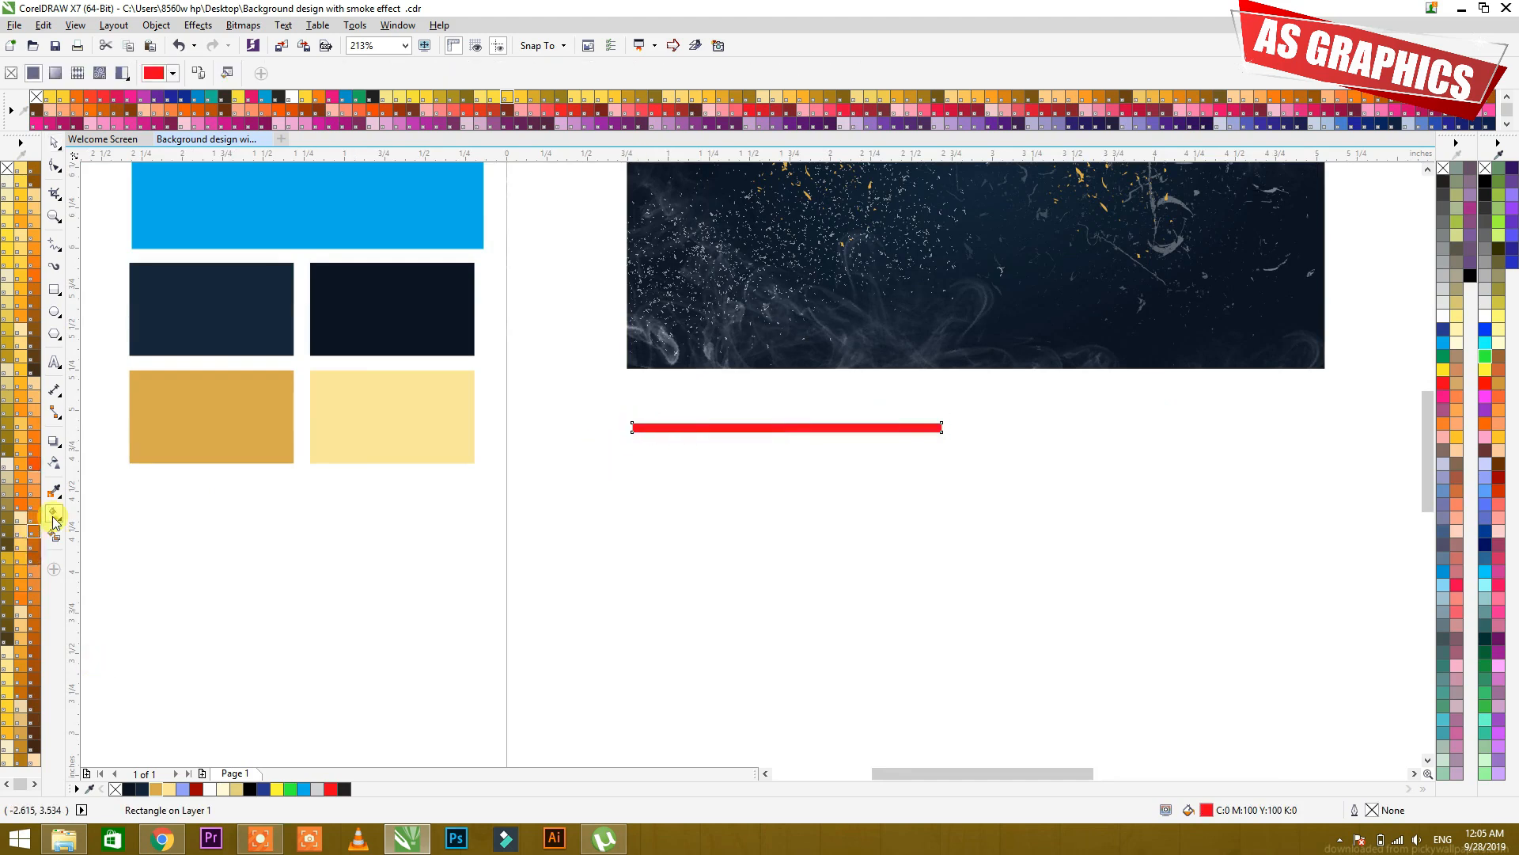
{"action": "left_click_drag", "start_coordinate": [634, 431], "coordinate": [938, 429]}
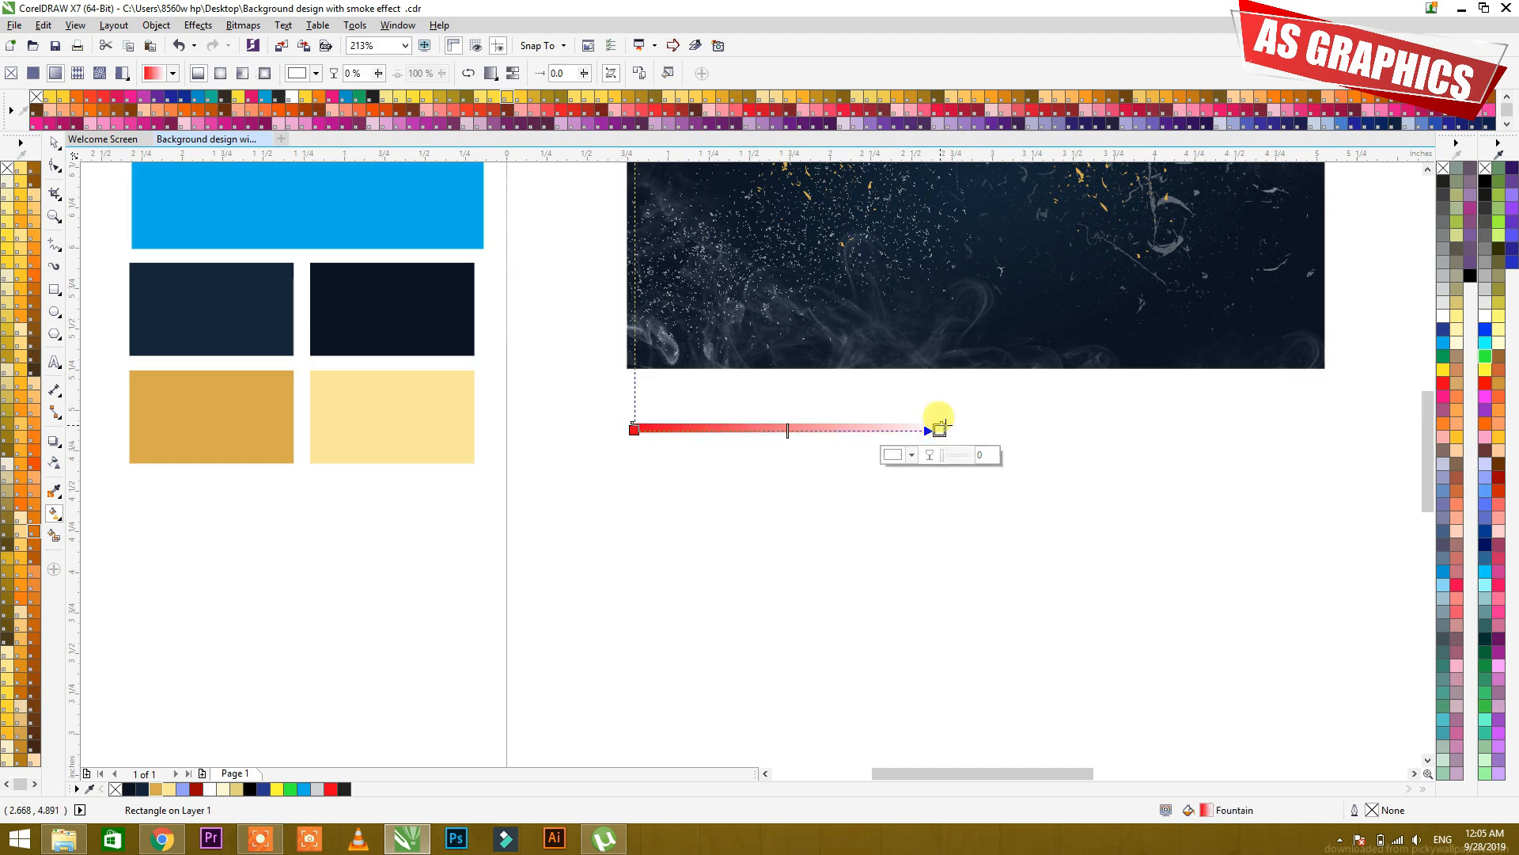
{"action": "left_click", "coordinate": [174, 793]}
{"action": "left_click", "coordinate": [634, 429]}
{"action": "left_click", "coordinate": [147, 789]}
{"action": "left_click", "coordinate": [158, 791]}
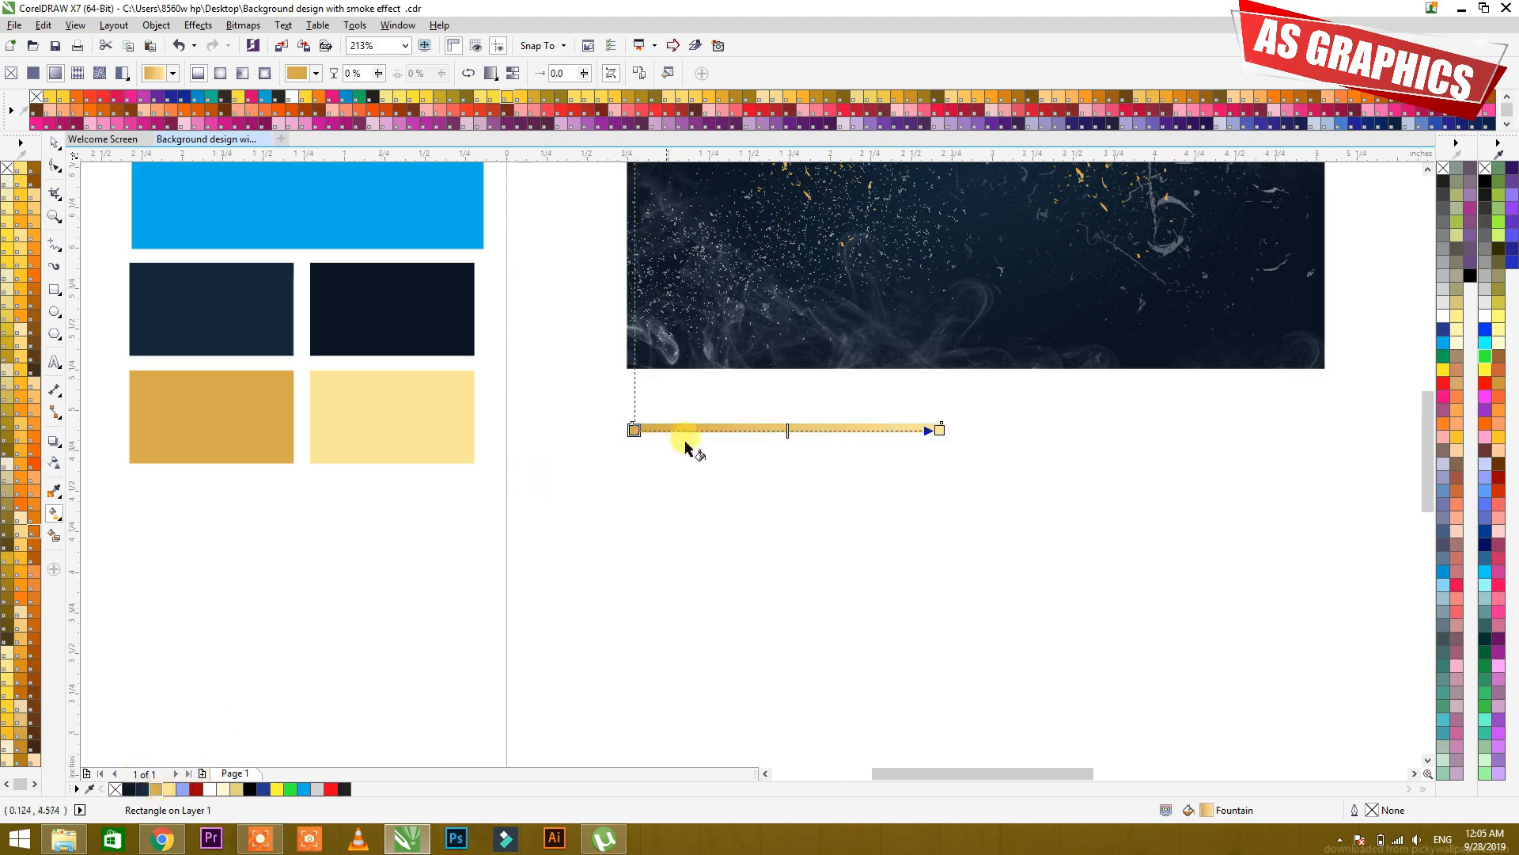
{"action": "left_click_drag", "start_coordinate": [939, 428], "coordinate": [810, 430]}
{"action": "key", "text": "space"}
{"action": "left_click", "coordinate": [948, 458]}
{"action": "left_click", "coordinate": [854, 424]}
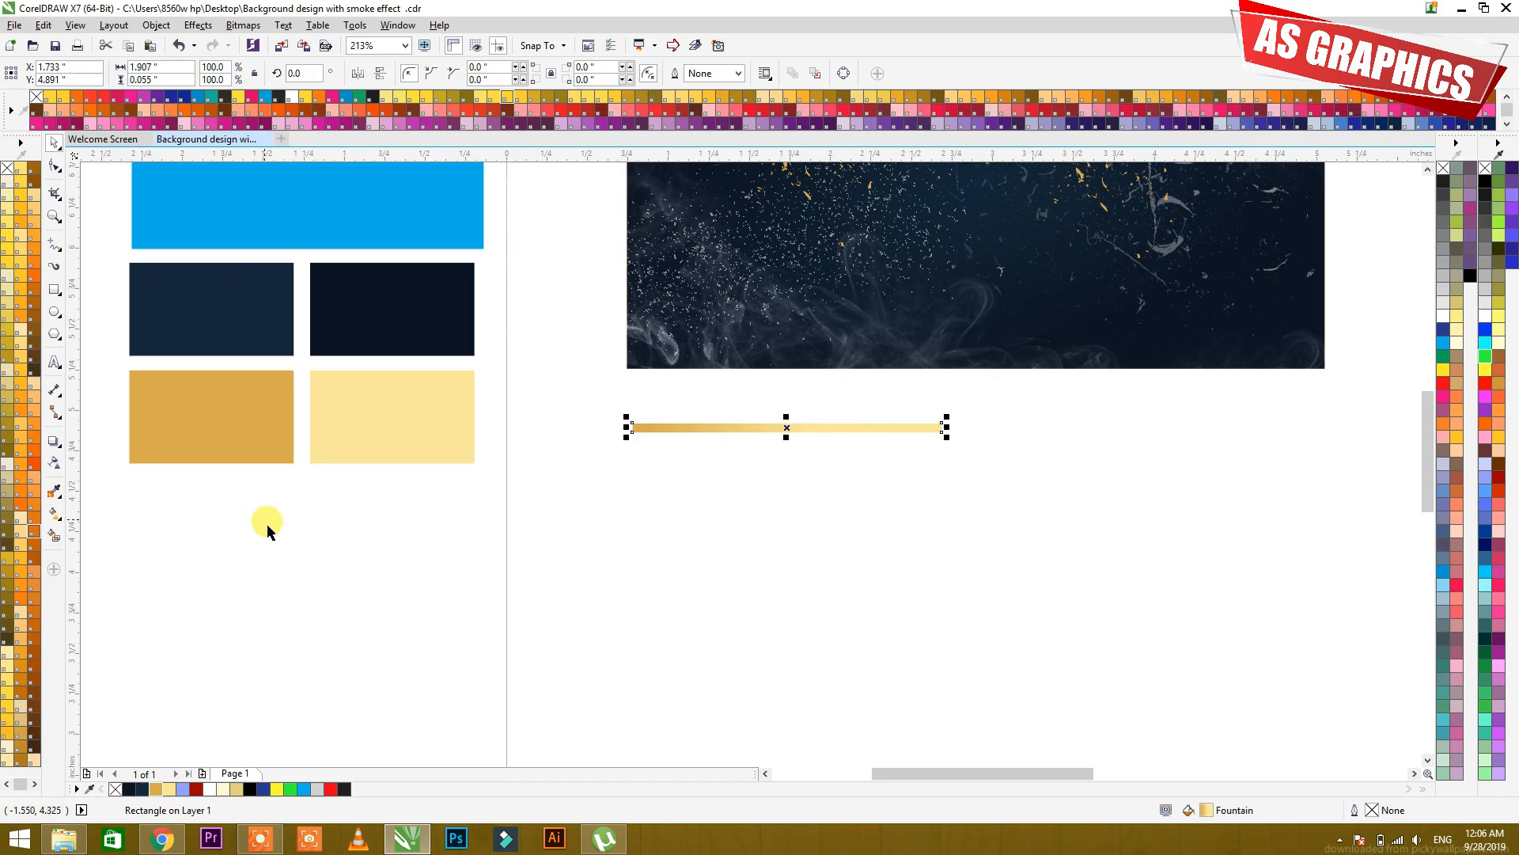
- Apply a linear transparency that fades out the right end of the golden gradient bar
{"action": "left_click", "coordinate": [55, 466]}
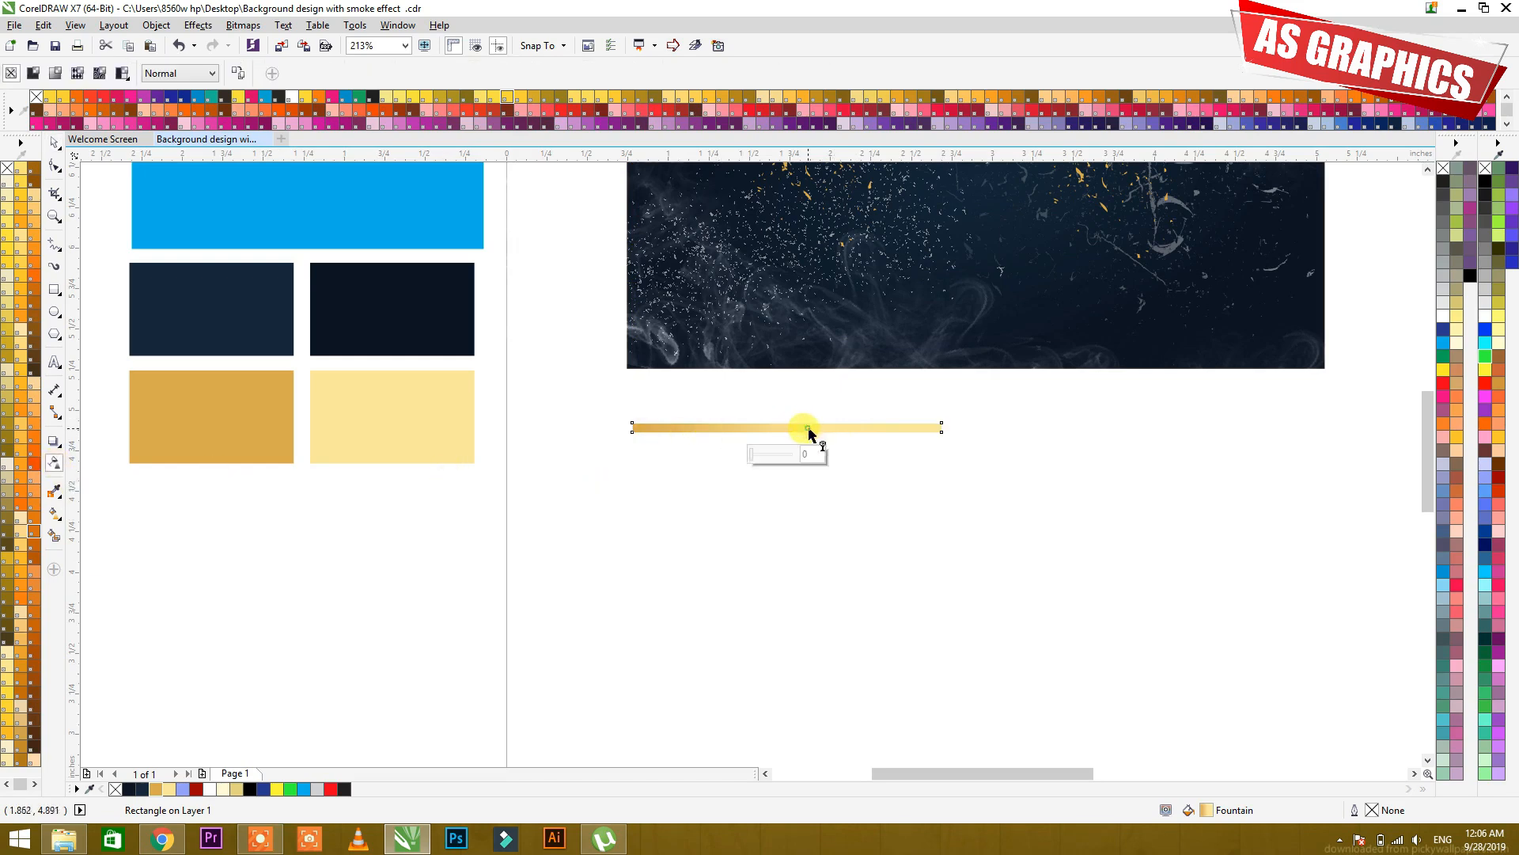
{"action": "left_click_drag", "start_coordinate": [904, 427], "coordinate": [934, 428]}
{"action": "left_click_drag", "start_coordinate": [808, 430], "coordinate": [850, 432]}
{"action": "left_click", "coordinate": [989, 449]}
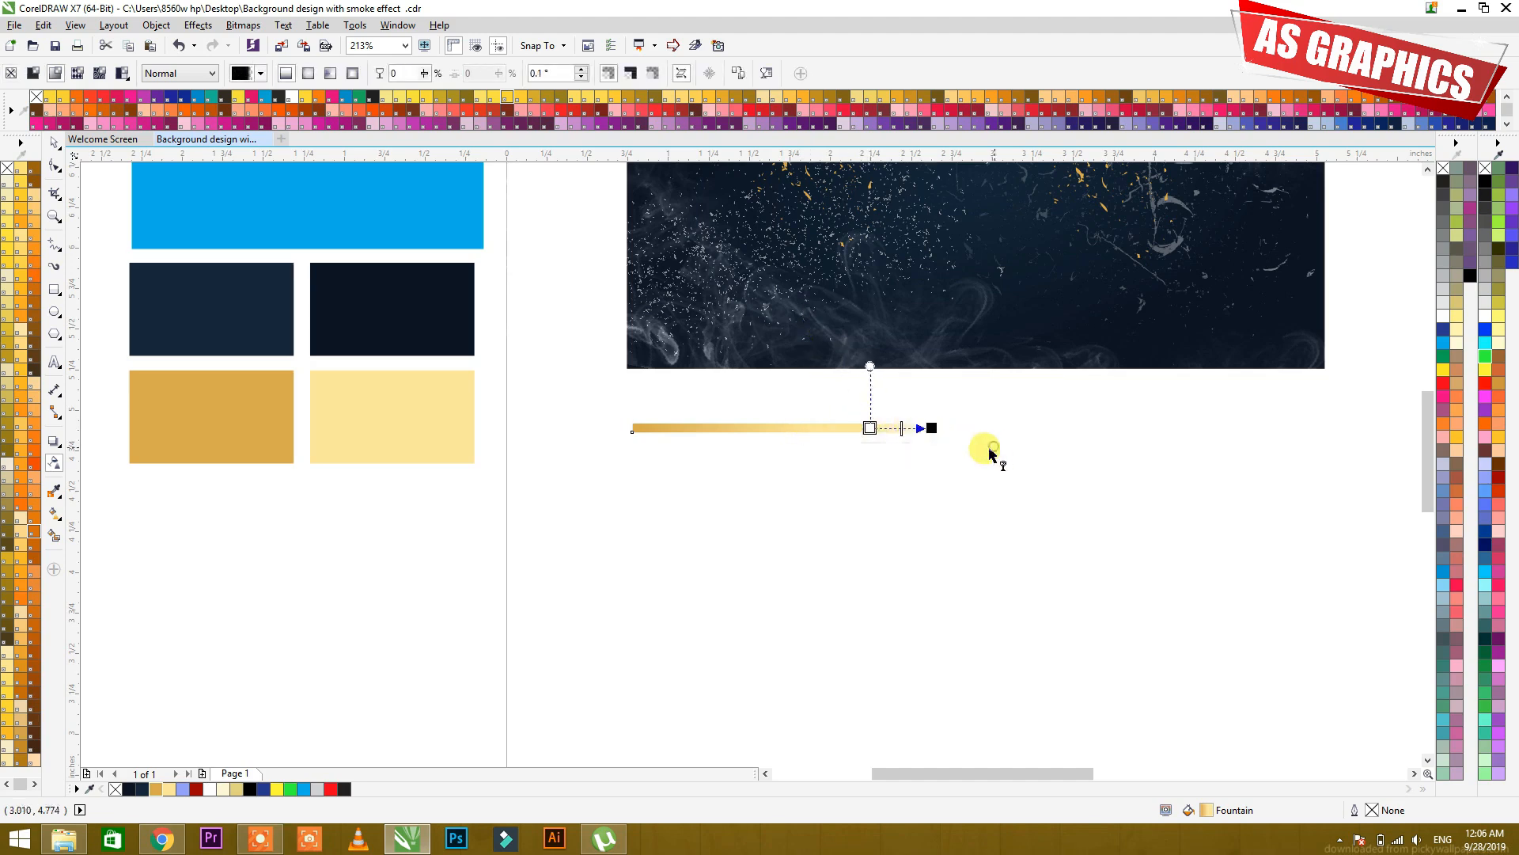
- Stretch the golden bar to about 3.08 inches wide and thin it to about 0.04 inches high
{"action": "left_click", "coordinate": [805, 426]}
{"action": "left_click_drag", "start_coordinate": [947, 428], "coordinate": [1138, 424]}
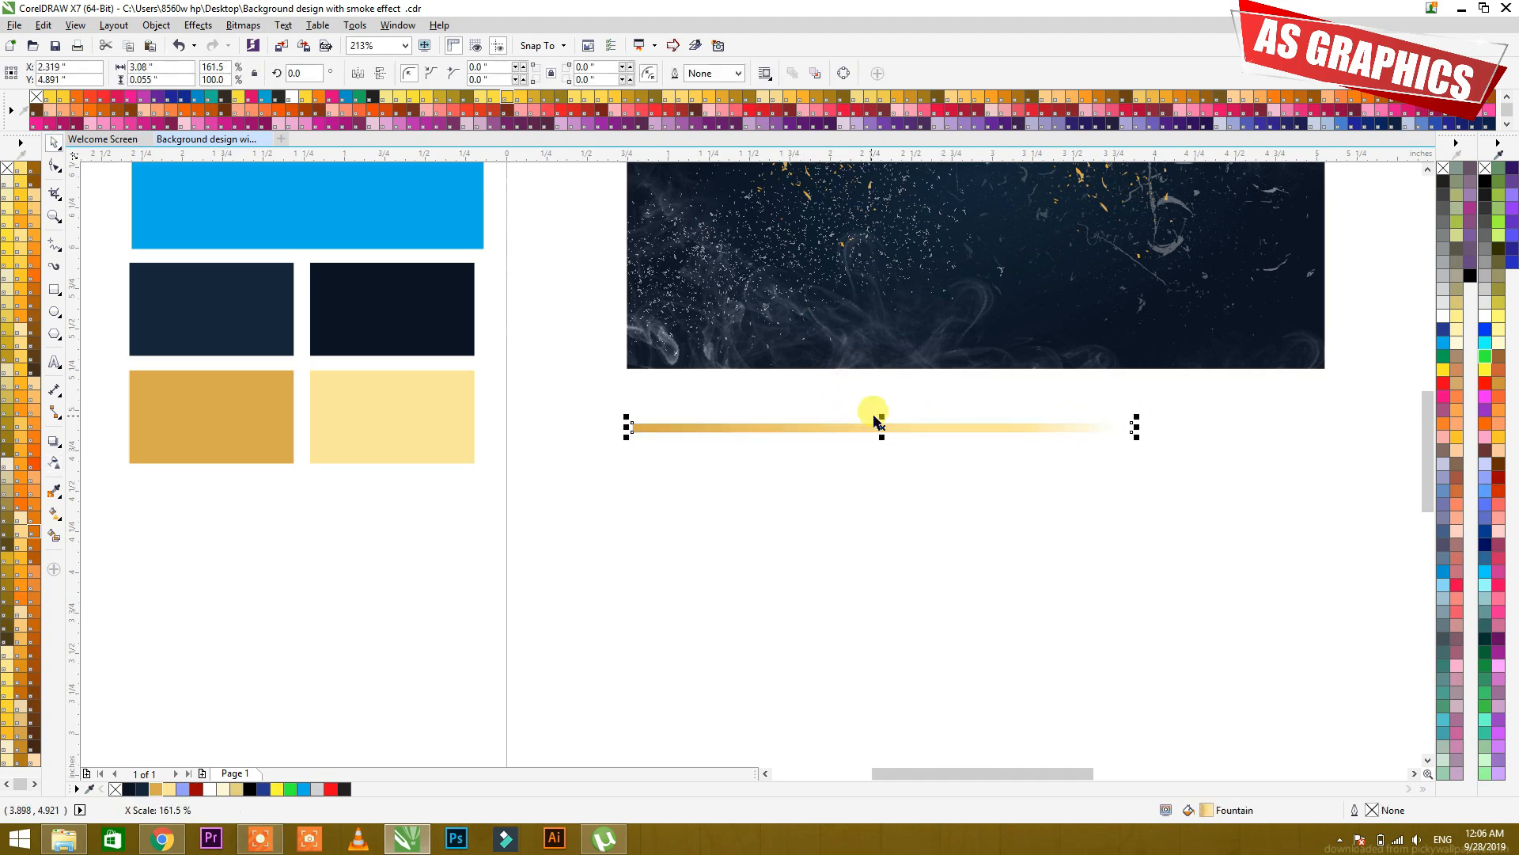
{"action": "left_click_drag", "start_coordinate": [880, 417], "coordinate": [880, 421]}
{"action": "left_click", "coordinate": [903, 475]}
{"action": "left_click", "coordinate": [860, 428]}
- Add a copy of the golden bar rotated to 270 degrees and align both bars' top and left edges into a corner
{"action": "left_click", "coordinate": [880, 428]}
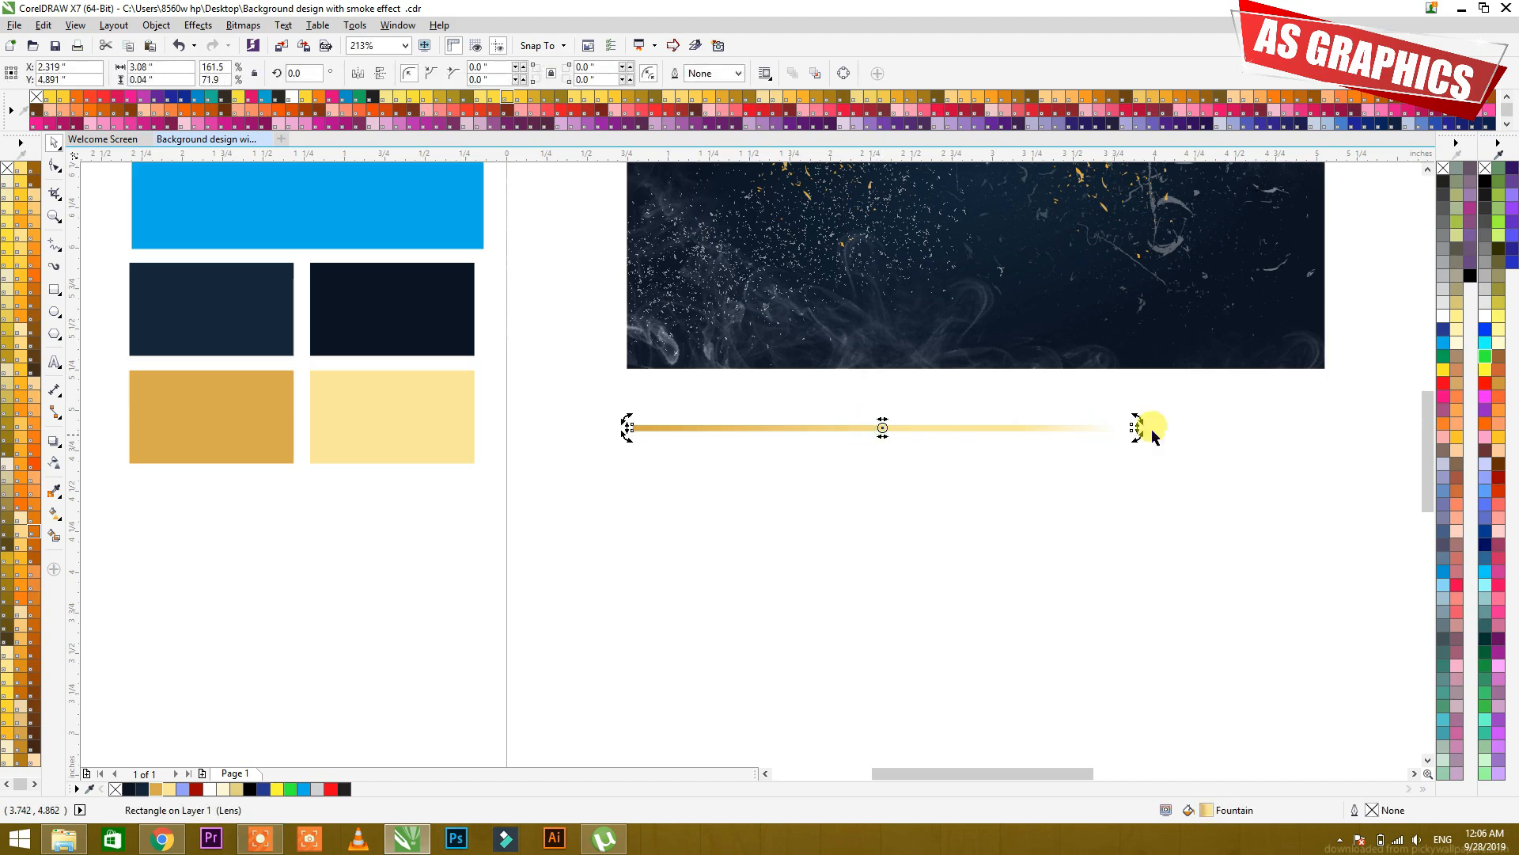
{"action": "left_click_drag", "start_coordinate": [1136, 420], "coordinate": [872, 614]}
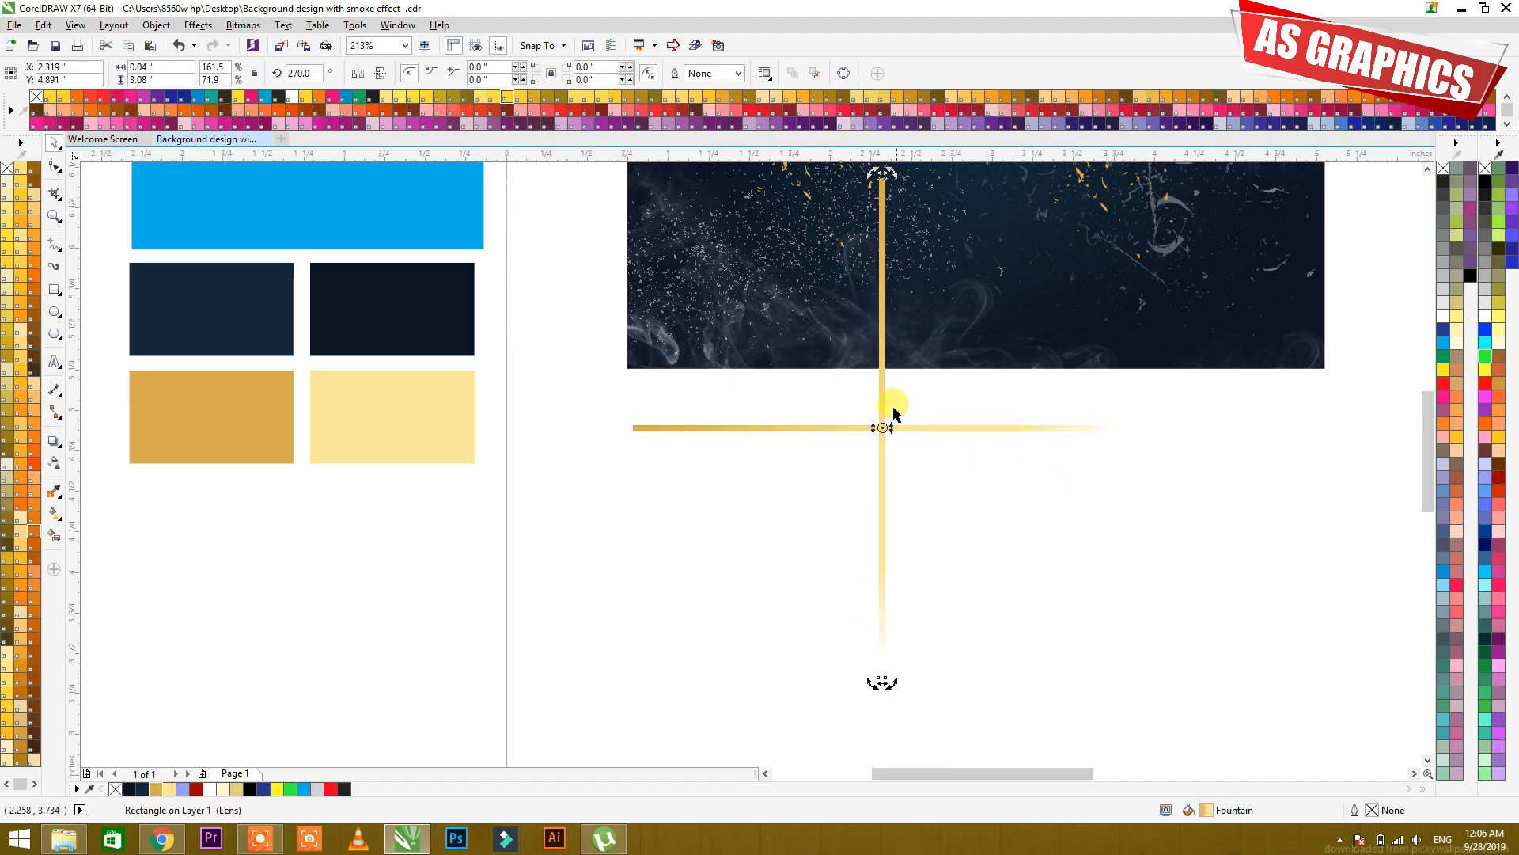
{"action": "left_click", "coordinate": [929, 429], "text": "shift"}
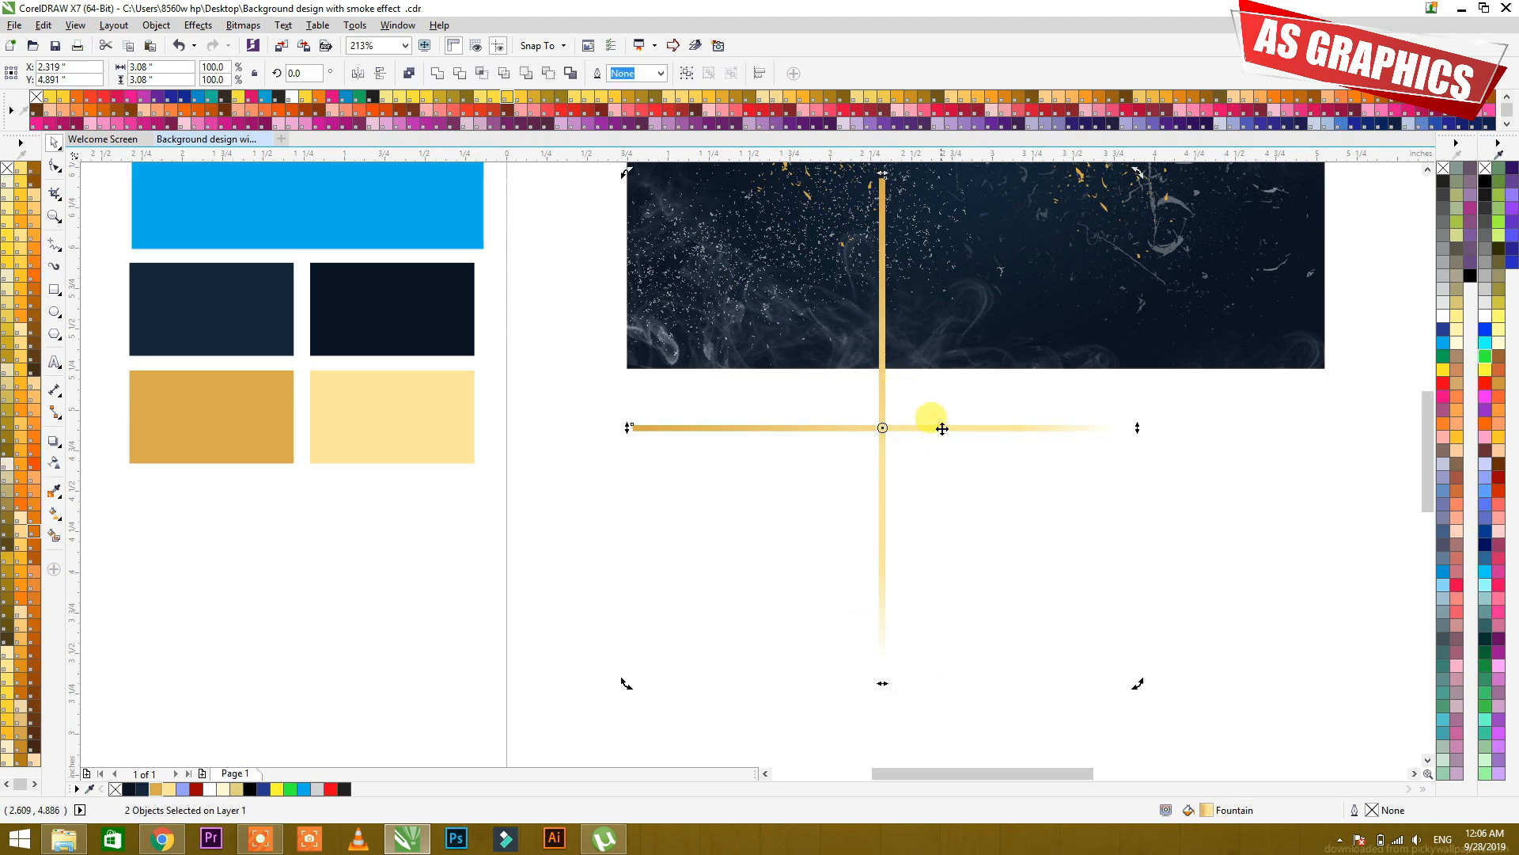
{"action": "key", "text": "t"}
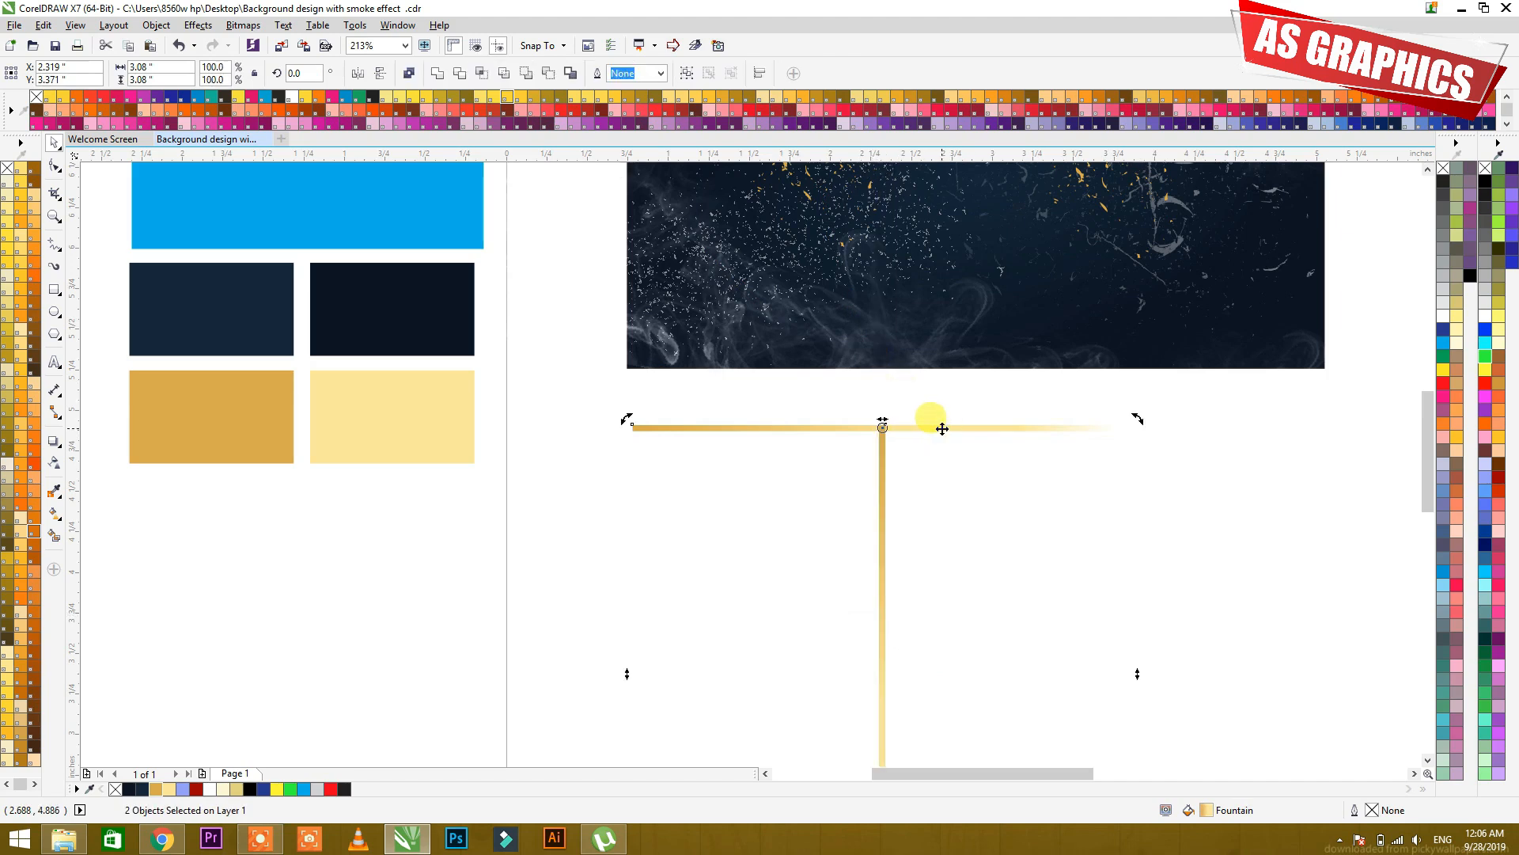
{"action": "key", "text": "l"}
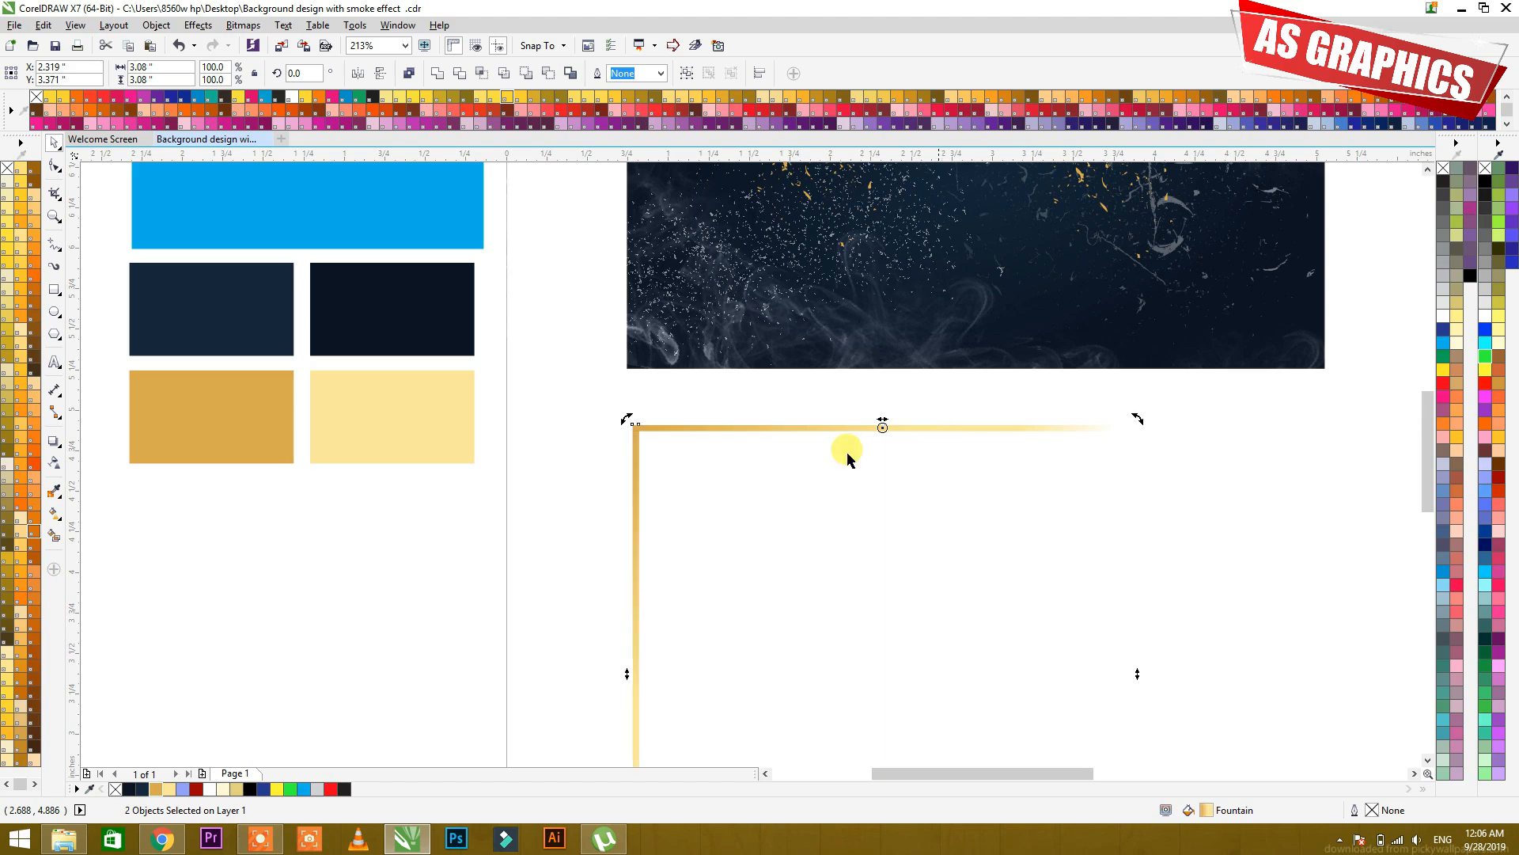
{"action": "left_click", "coordinate": [697, 491]}
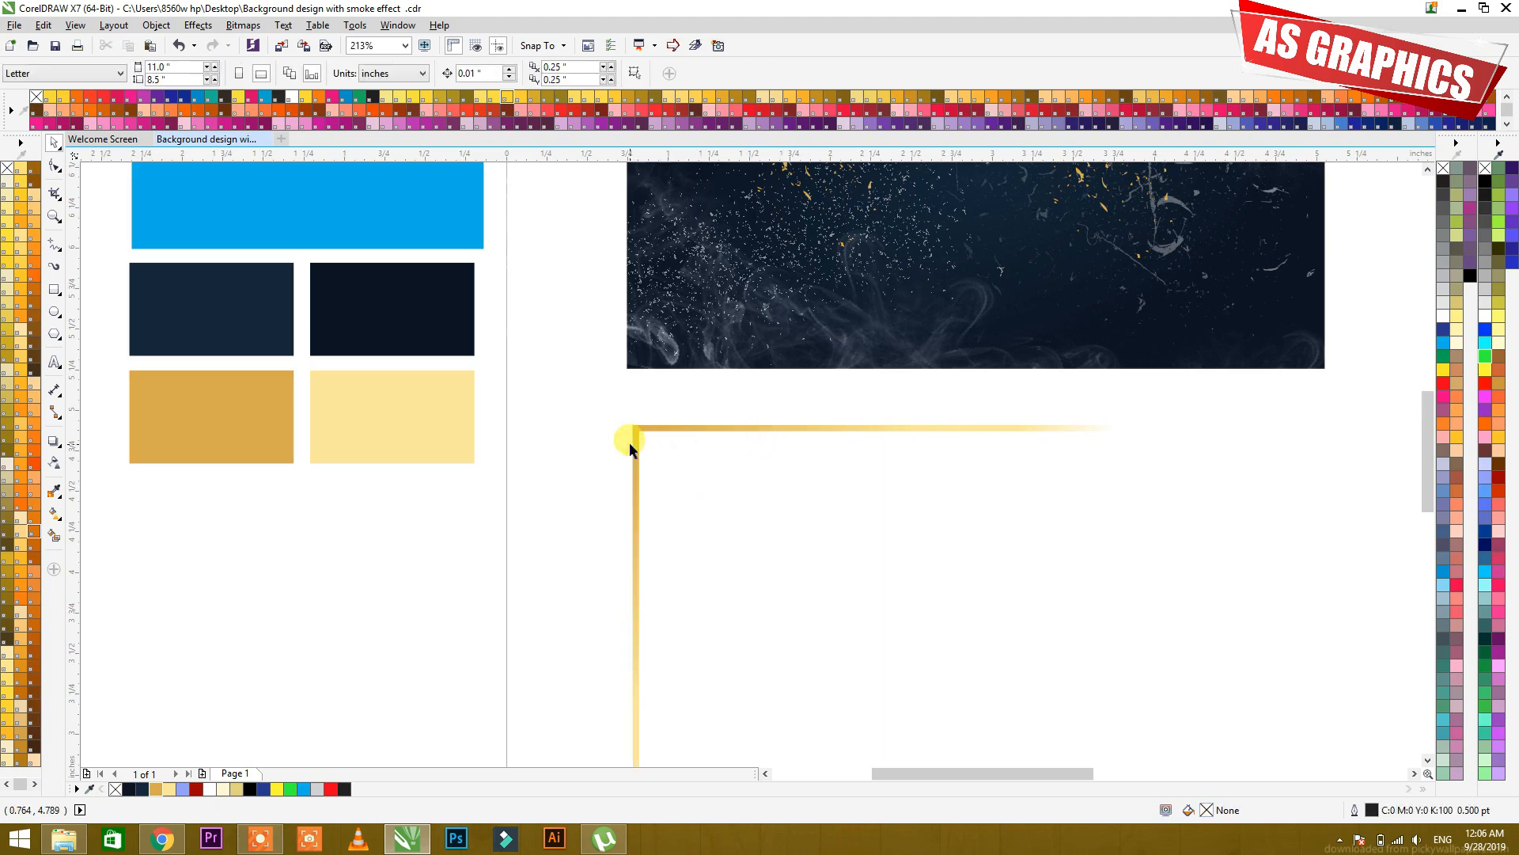
{"action": "left_click_drag", "start_coordinate": [637, 455], "coordinate": [774, 459]}
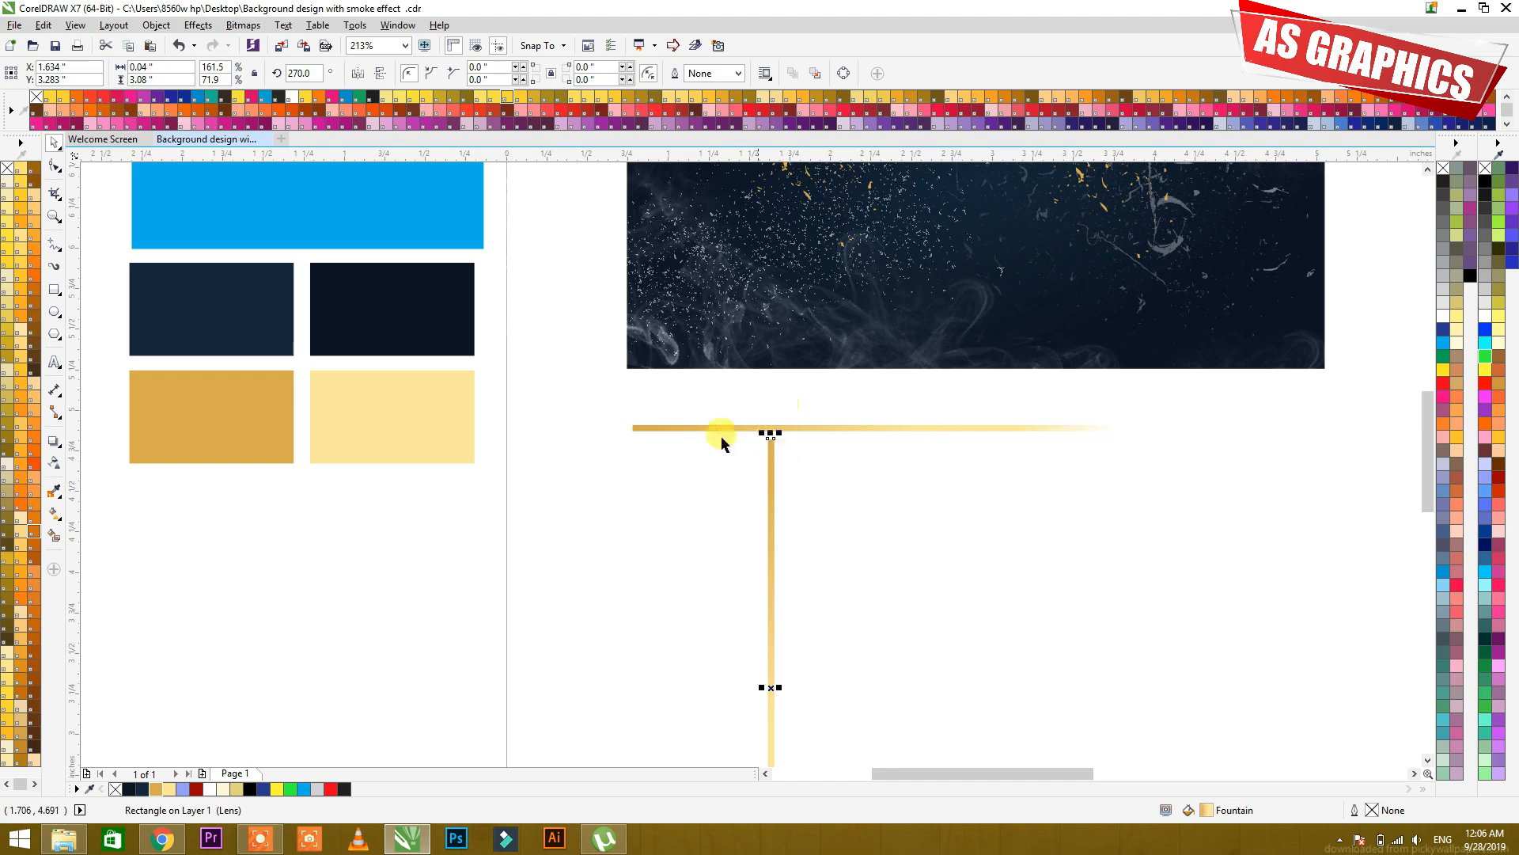
{"action": "key", "text": "ctrl+z"}
{"action": "left_click", "coordinate": [754, 482]}
- Scale both golden bars down together to about 1.477 inches square and place them inside the dark rectangle's upper-left corner
{"action": "left_click", "coordinate": [672, 428]}
{"action": "left_click", "coordinate": [639, 461], "text": "shift"}
{"action": "scroll", "coordinate": [634, 393], "scroll_direction": "down", "scroll_amount": 2}
{"action": "left_click_drag", "start_coordinate": [869, 631], "coordinate": [747, 522]}
{"action": "left_click_drag", "start_coordinate": [643, 422], "coordinate": [666, 235]}
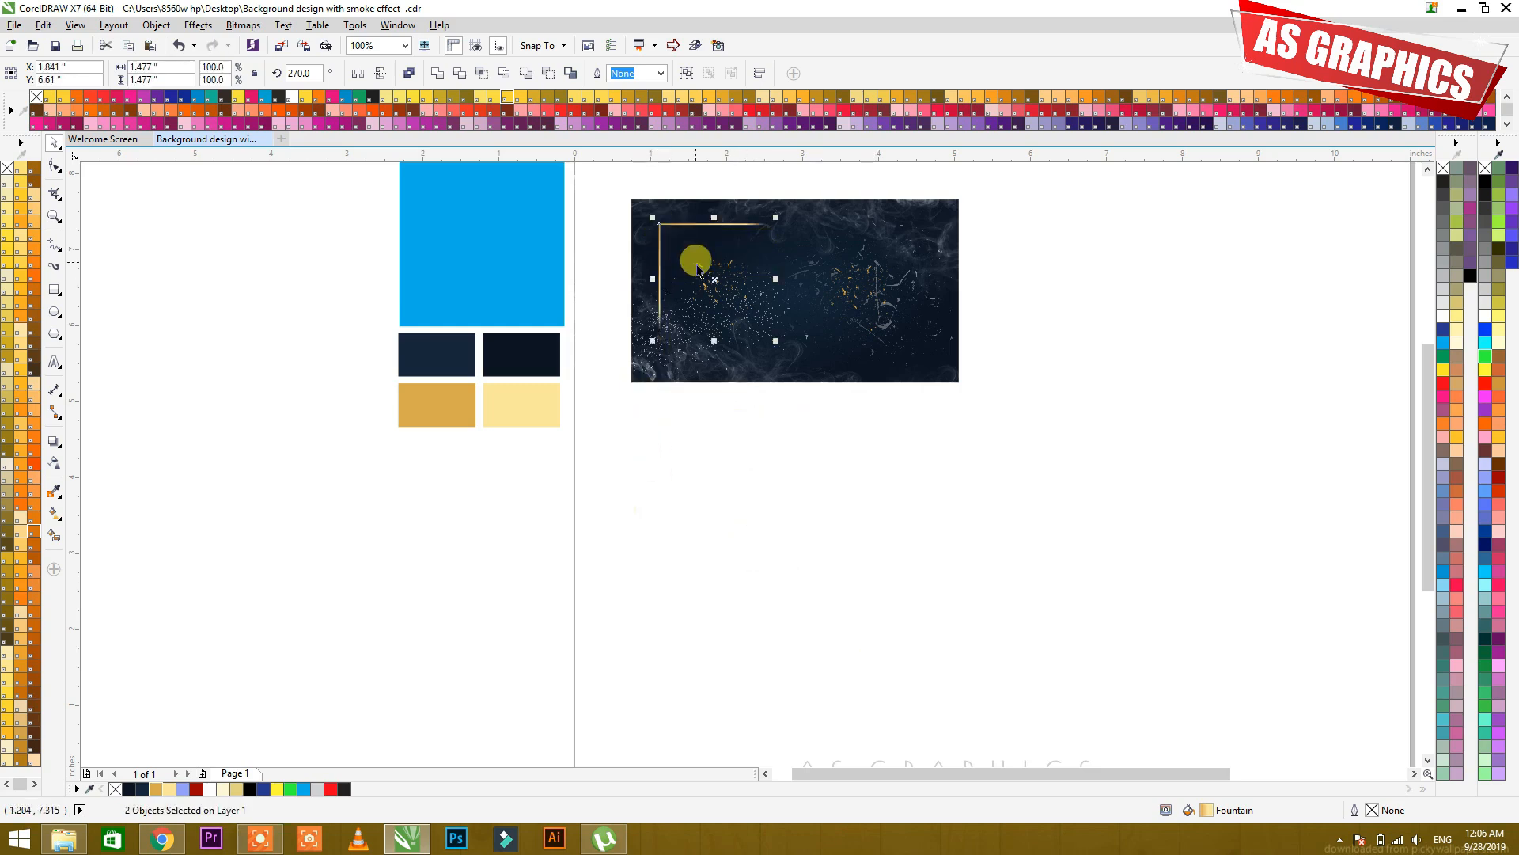
- Group the horizontal and vertical golden bars into one corner piece
{"action": "key", "text": "ctrl+g"}
{"action": "key", "text": "F2"}
{"action": "left_click_drag", "start_coordinate": [601, 181], "coordinate": [1043, 423]}
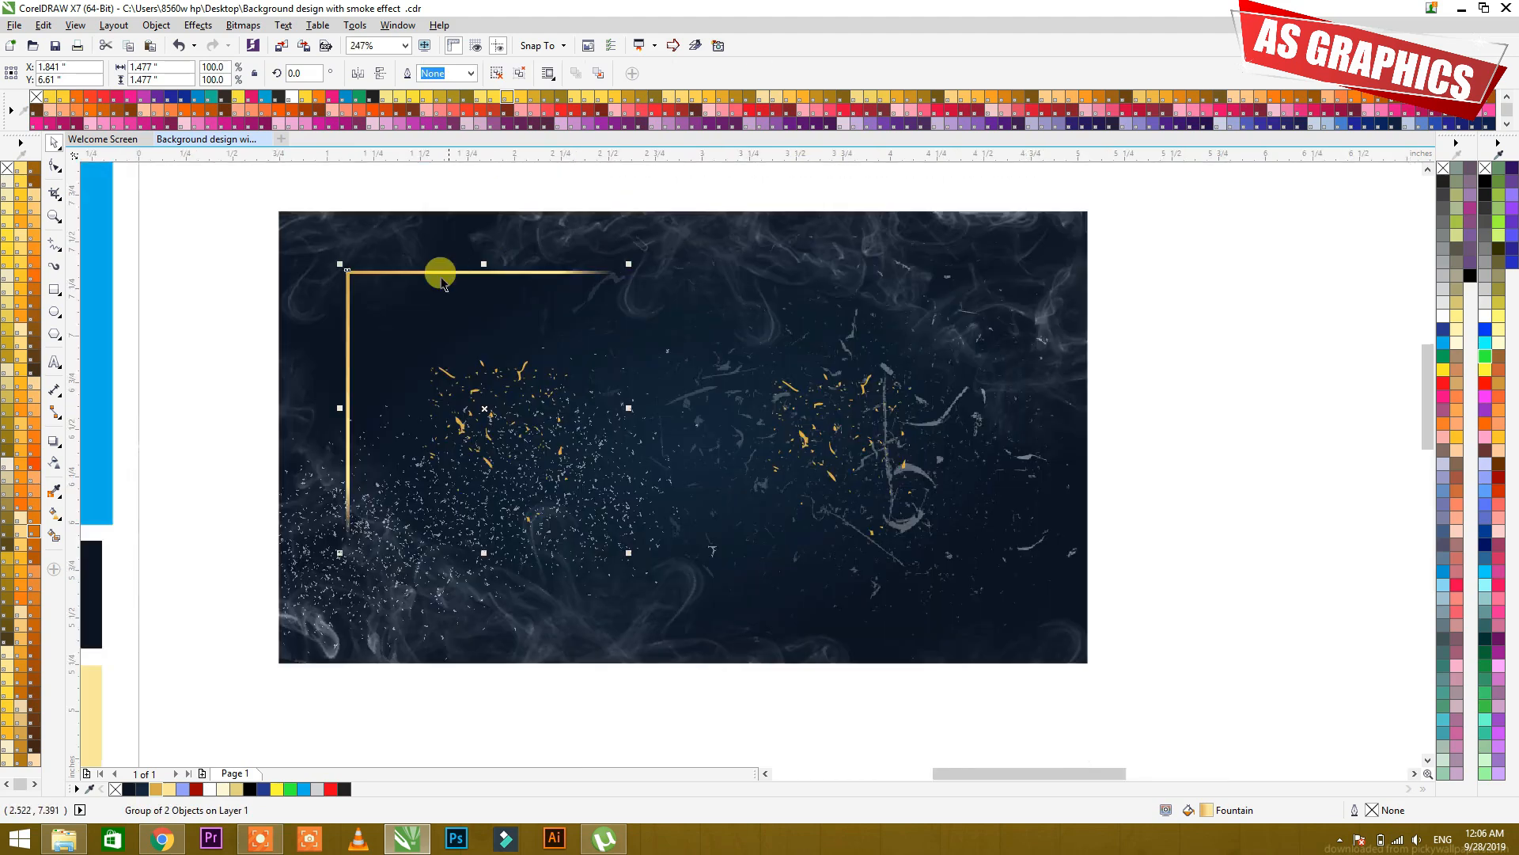
{"action": "left_click", "coordinate": [196, 295]}
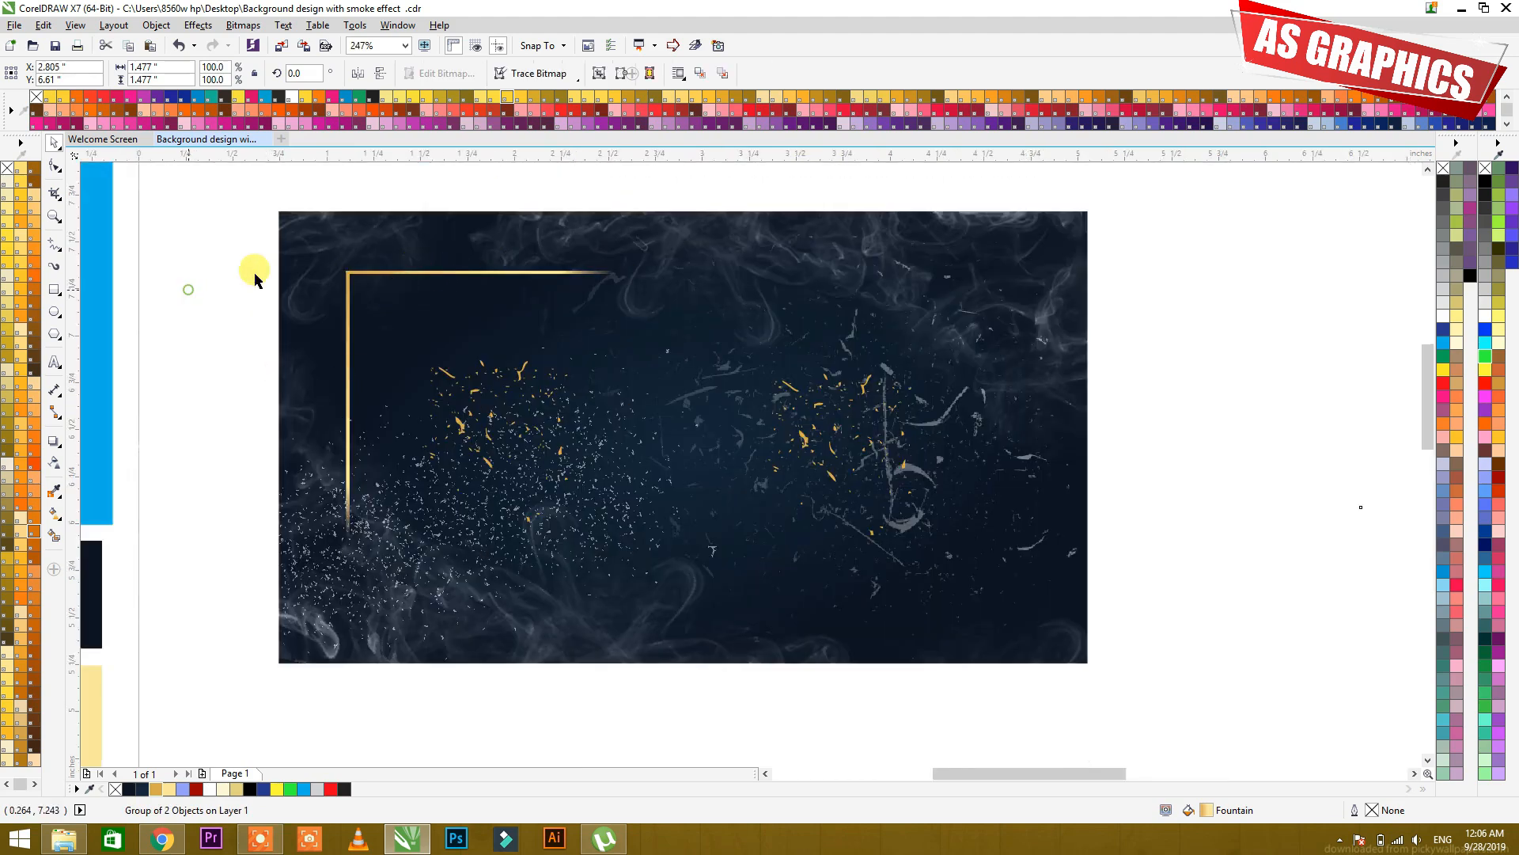
- Move the golden corner below the design and add an opposite corner copy, mirrored horizontally and vertically, as a lower-right frame corner
{"action": "scroll", "coordinate": [397, 208], "scroll_direction": "down", "scroll_amount": 1}
{"action": "left_click_drag", "start_coordinate": [413, 245], "coordinate": [663, 607]}
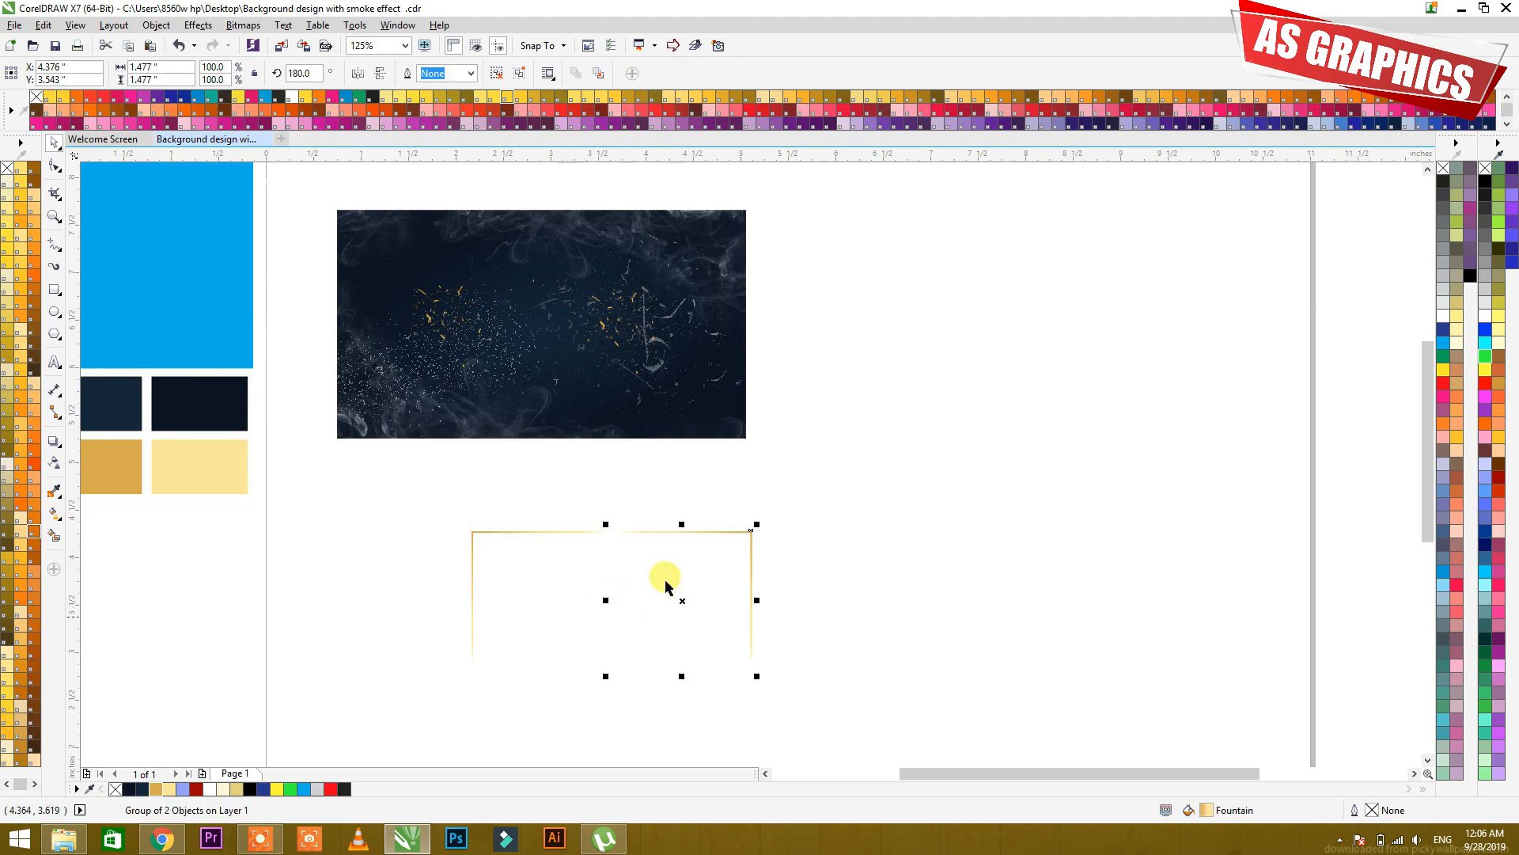
{"action": "left_click", "coordinate": [381, 74]}
- Group the two golden corners into one frame, place it over the dark rectangle and enlarge it to about 3.70 by 1.85 inches
{"action": "left_click_drag", "start_coordinate": [819, 729], "coordinate": [395, 485]}
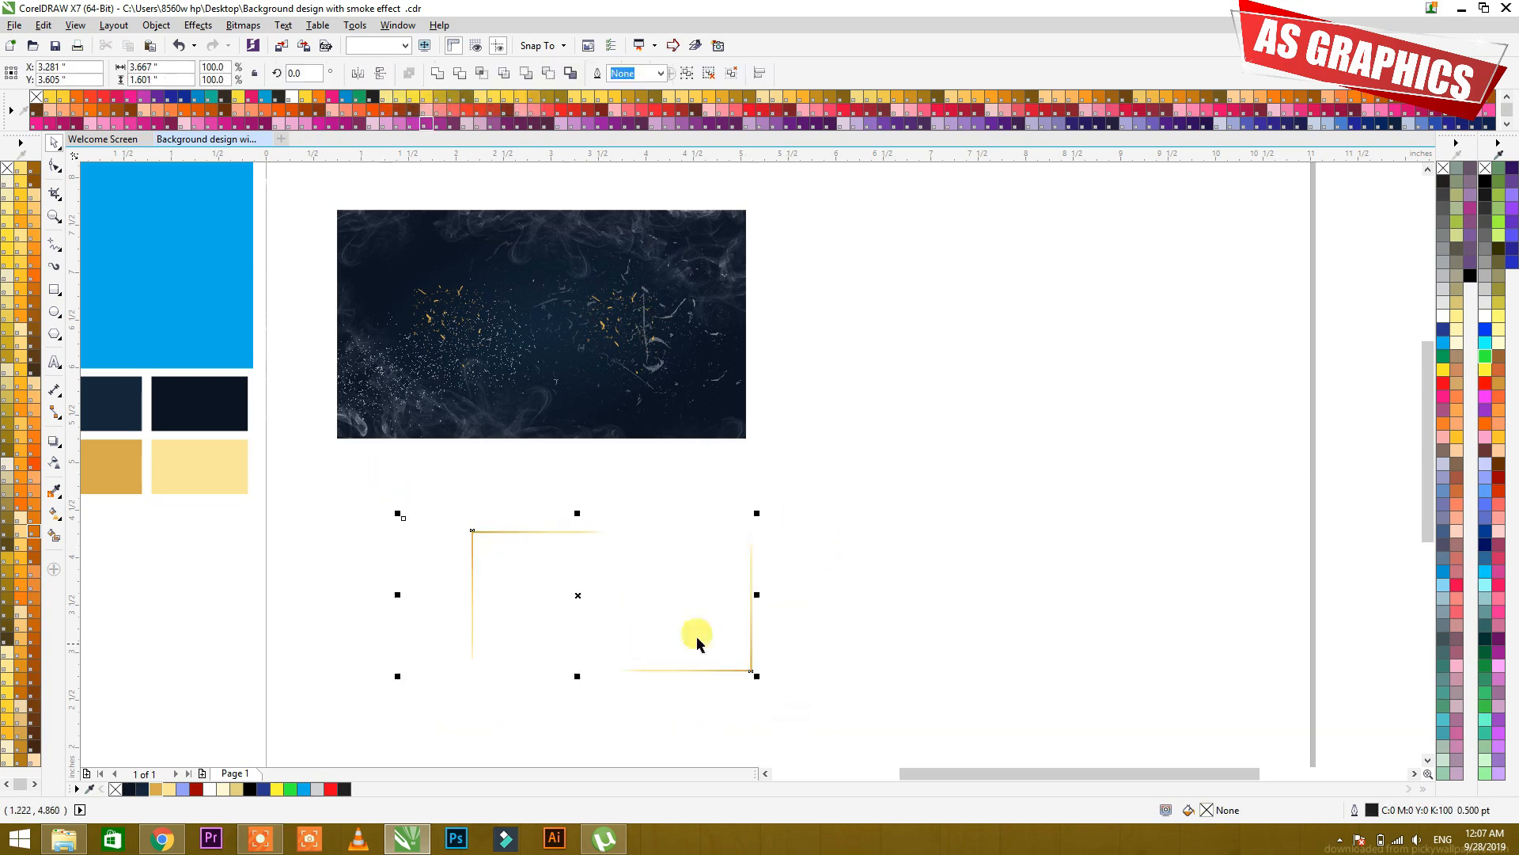
{"action": "left_click", "coordinate": [745, 661]}
{"action": "left_click", "coordinate": [499, 530], "text": "shift"}
{"action": "left_click_drag", "start_coordinate": [498, 530], "coordinate": [422, 252]}
{"action": "key", "text": "ctrl+g"}
{"action": "key", "text": "F2"}
{"action": "left_click_drag", "start_coordinate": [315, 187], "coordinate": [956, 546]}
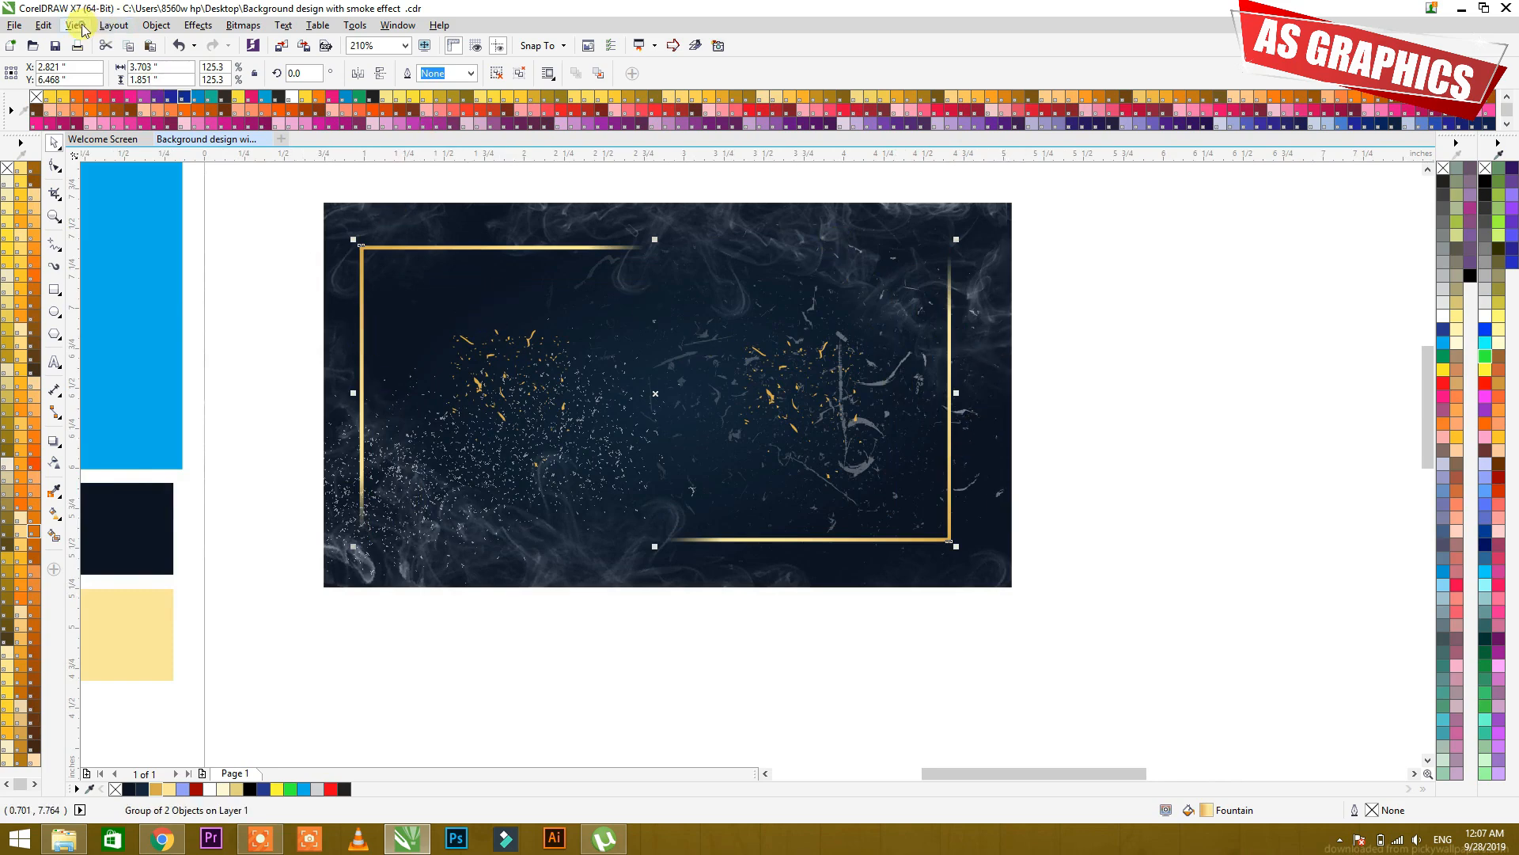
- Switch to a wireframe display and center the golden frame on the dark background rectangle
{"action": "left_click", "coordinate": [82, 30]}
{"action": "left_click", "coordinate": [95, 59]}
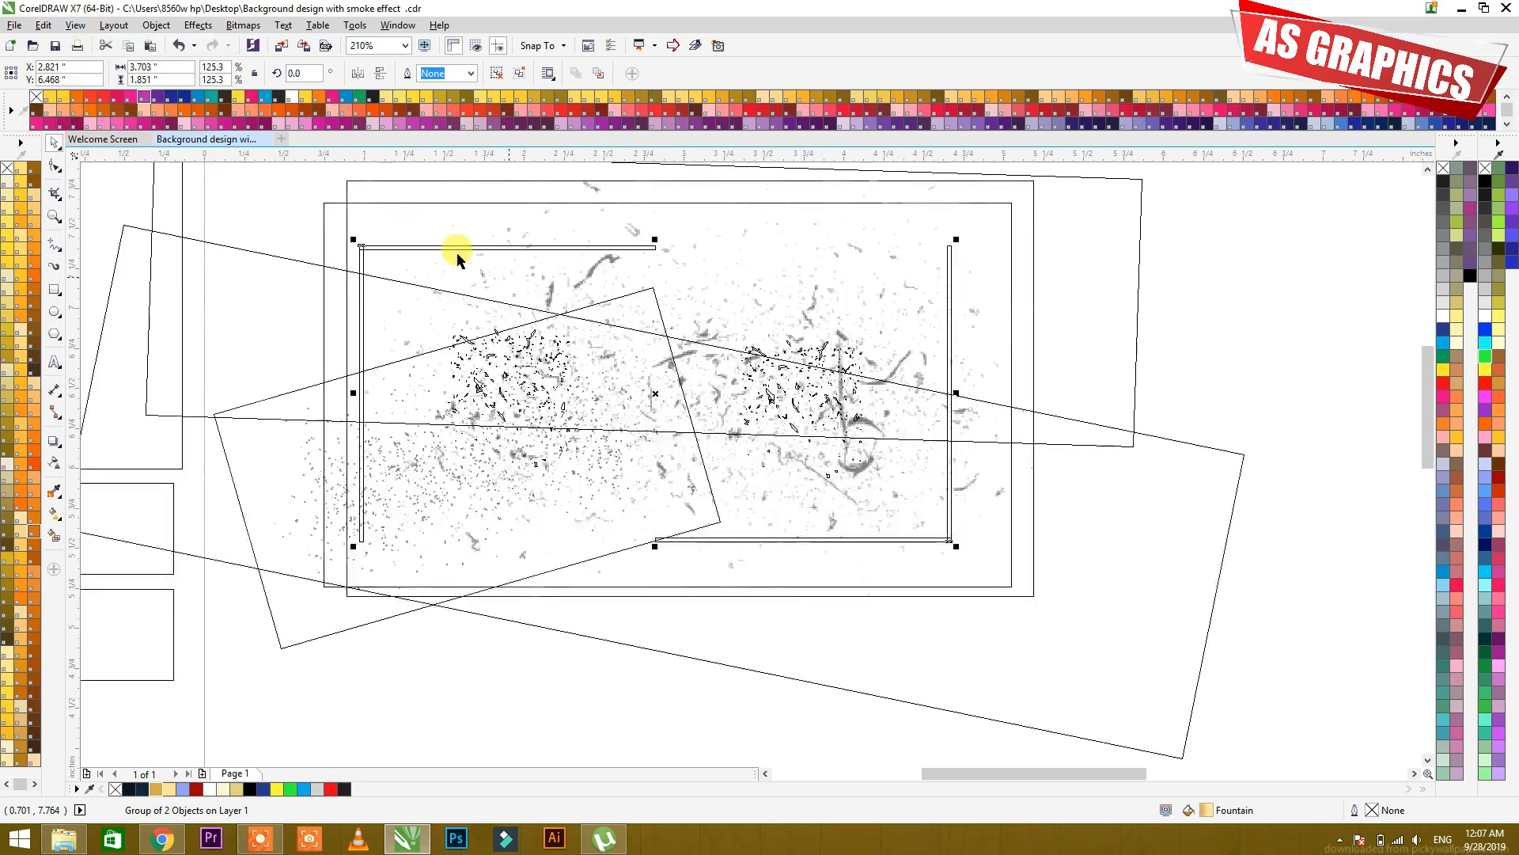
{"action": "left_click", "coordinate": [276, 214]}
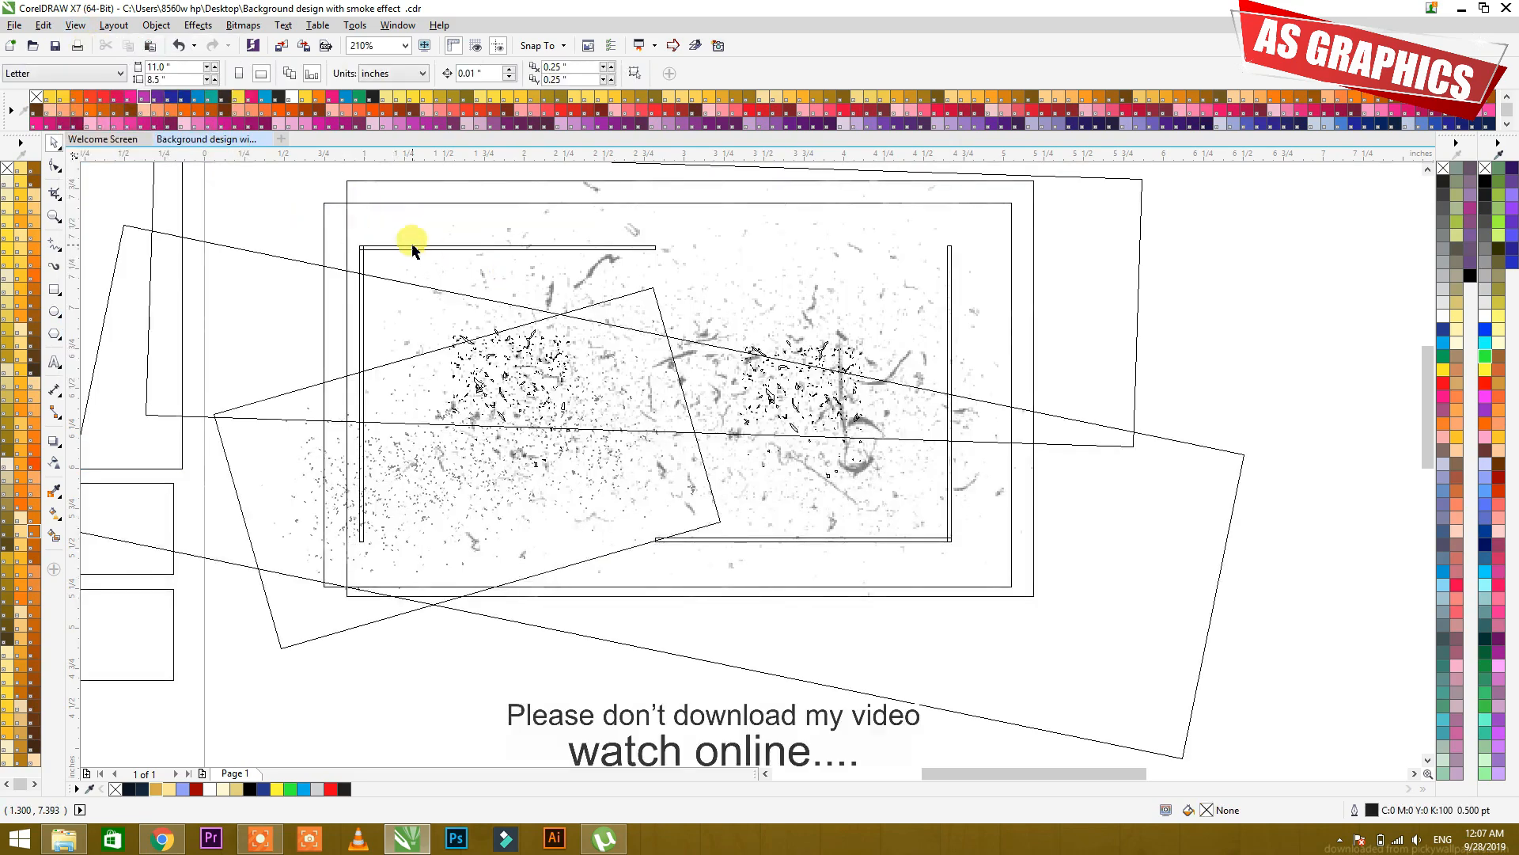
{"action": "left_click", "coordinate": [413, 249]}
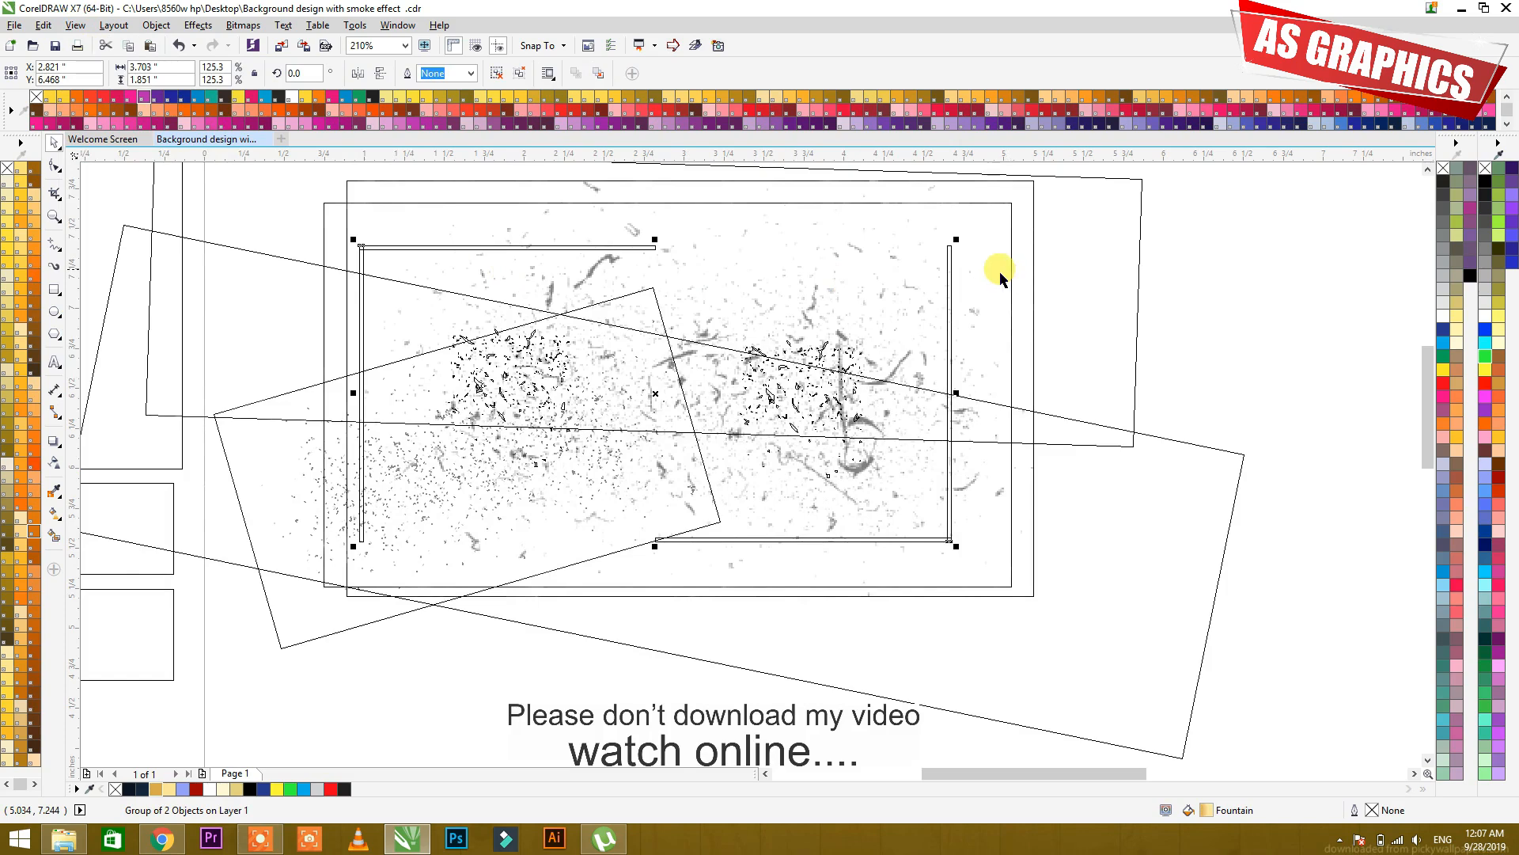
{"action": "left_click_drag", "start_coordinate": [1012, 250], "coordinate": [957, 251]}
{"action": "key", "text": "ctrl+z"}
{"action": "left_click", "coordinate": [953, 259]}
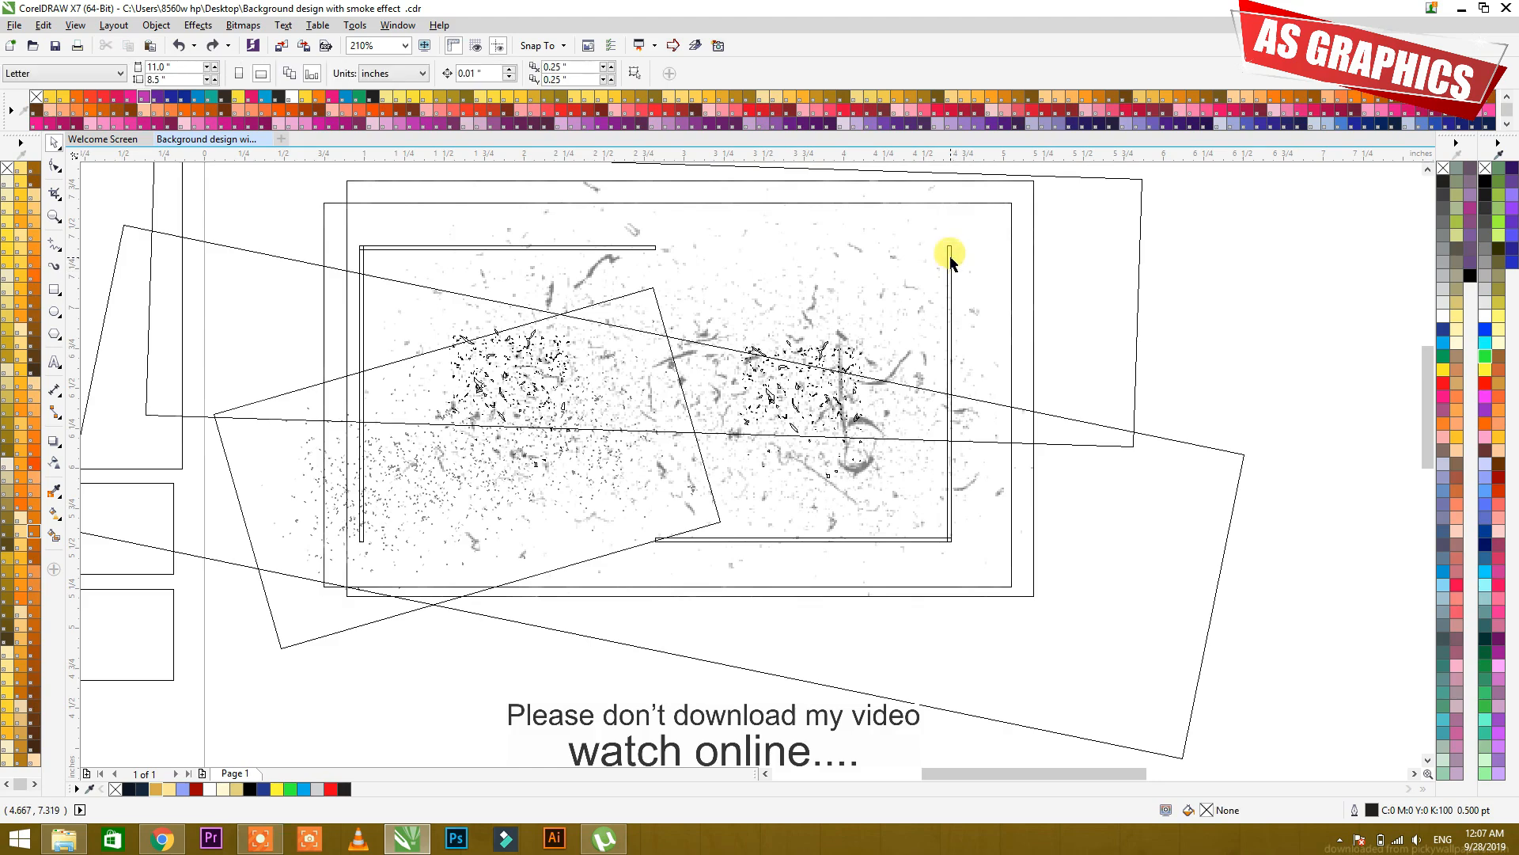
{"action": "left_click", "coordinate": [948, 246]}
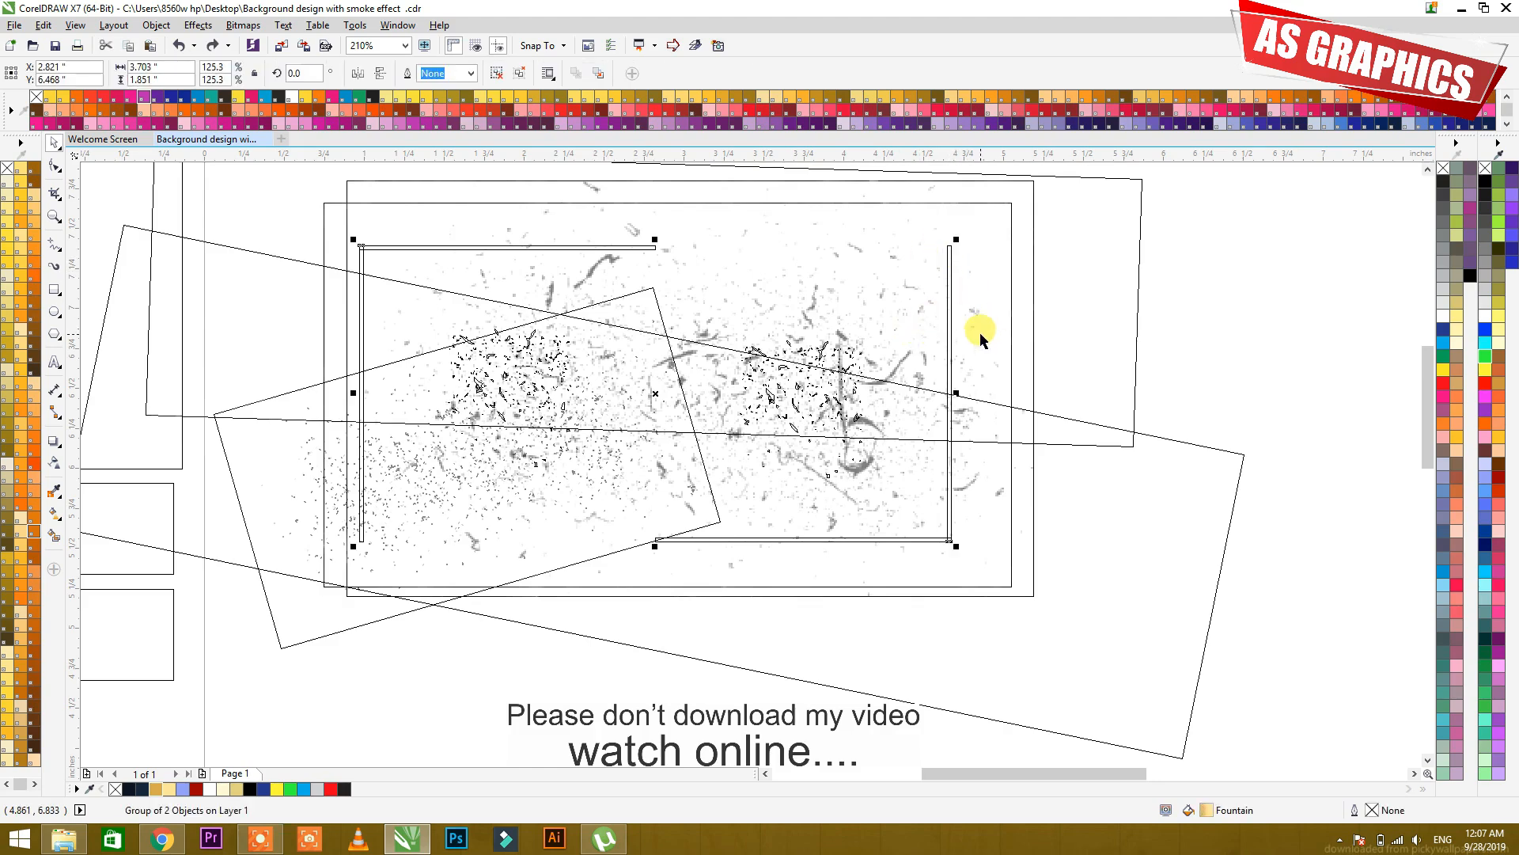
{"action": "left_click", "coordinate": [1012, 287], "text": "shift"}
{"action": "key", "text": "c"}
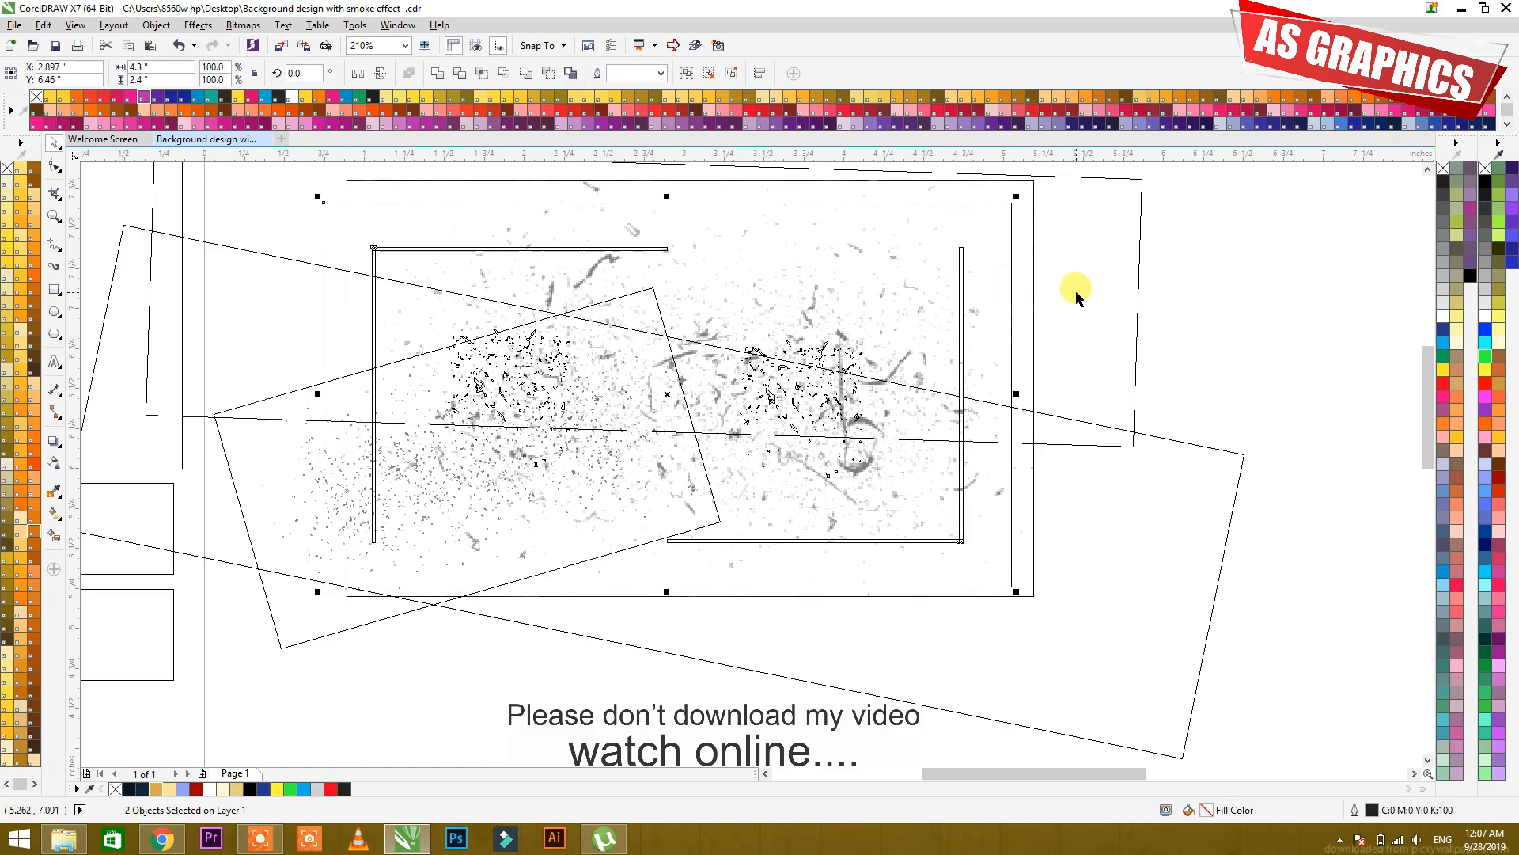
{"action": "left_click", "coordinate": [1076, 294]}
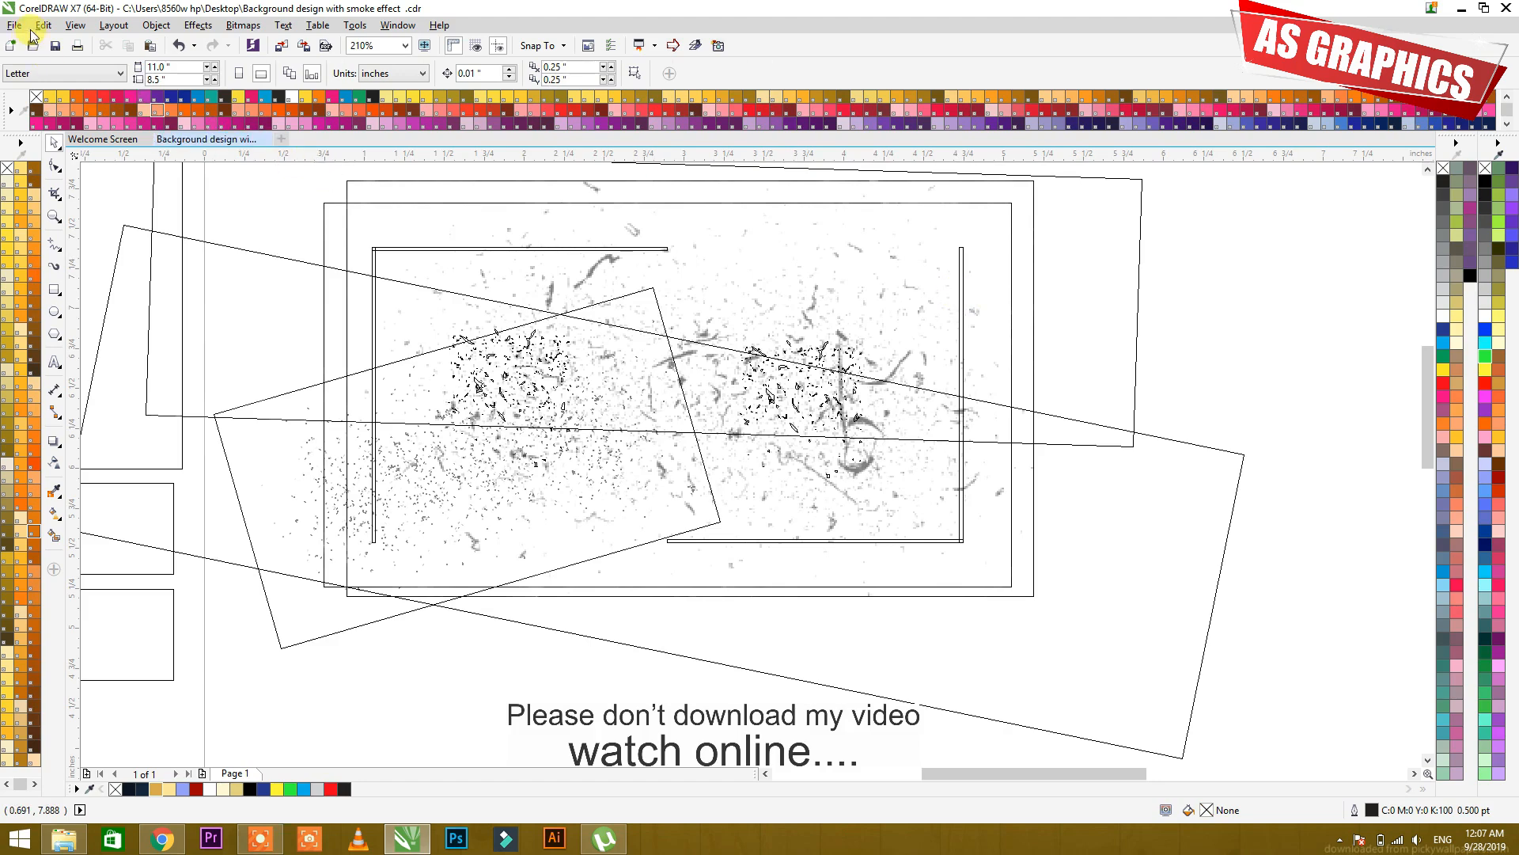
- Return to the full-color display and clear the selection
{"action": "left_click", "coordinate": [73, 25]}
{"action": "left_click", "coordinate": [103, 112]}
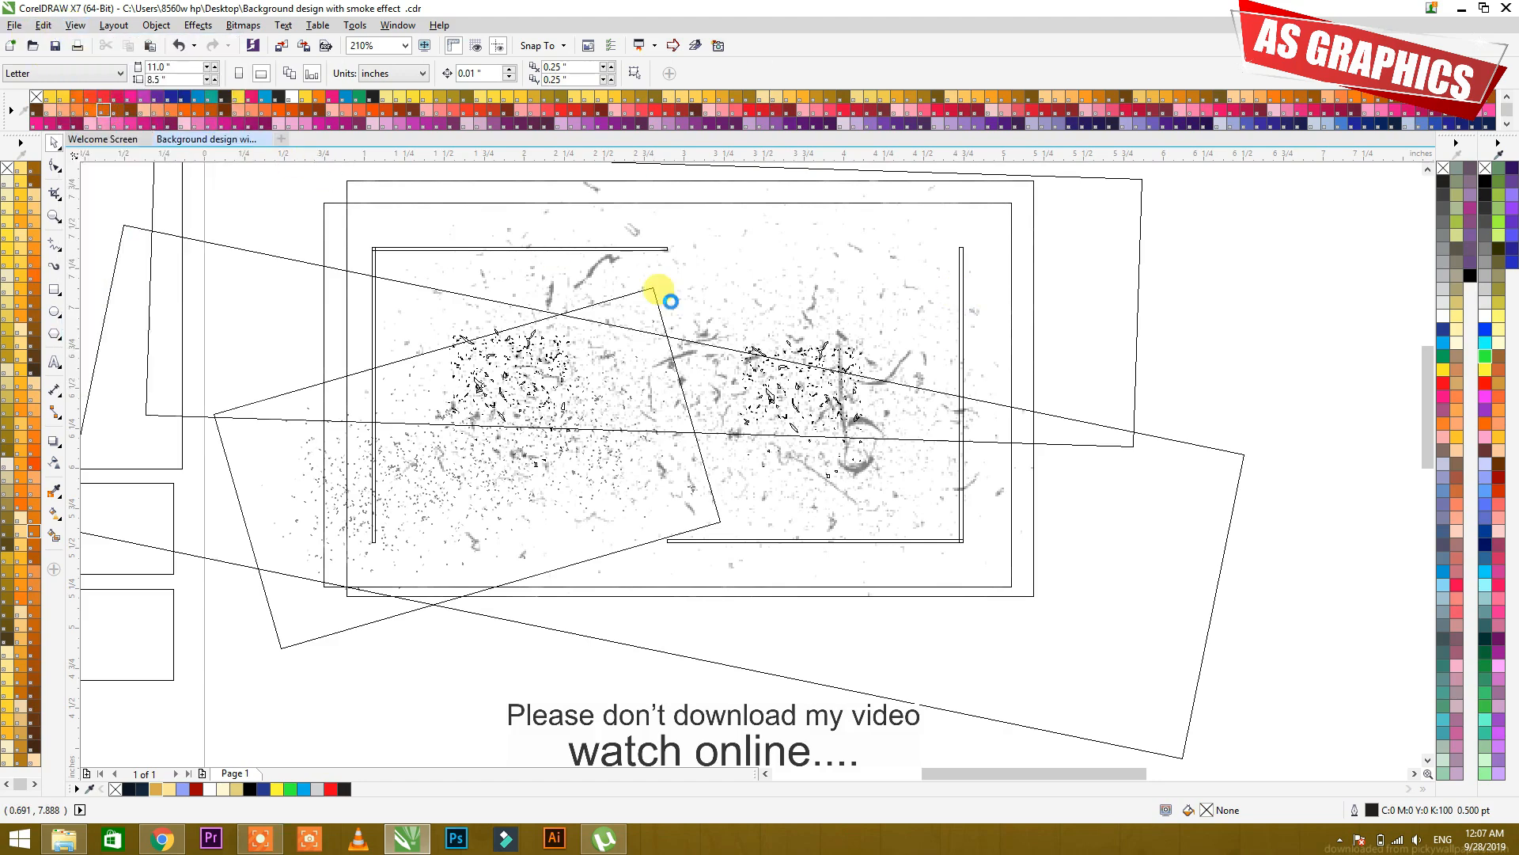
{"action": "left_click", "coordinate": [1143, 435]}
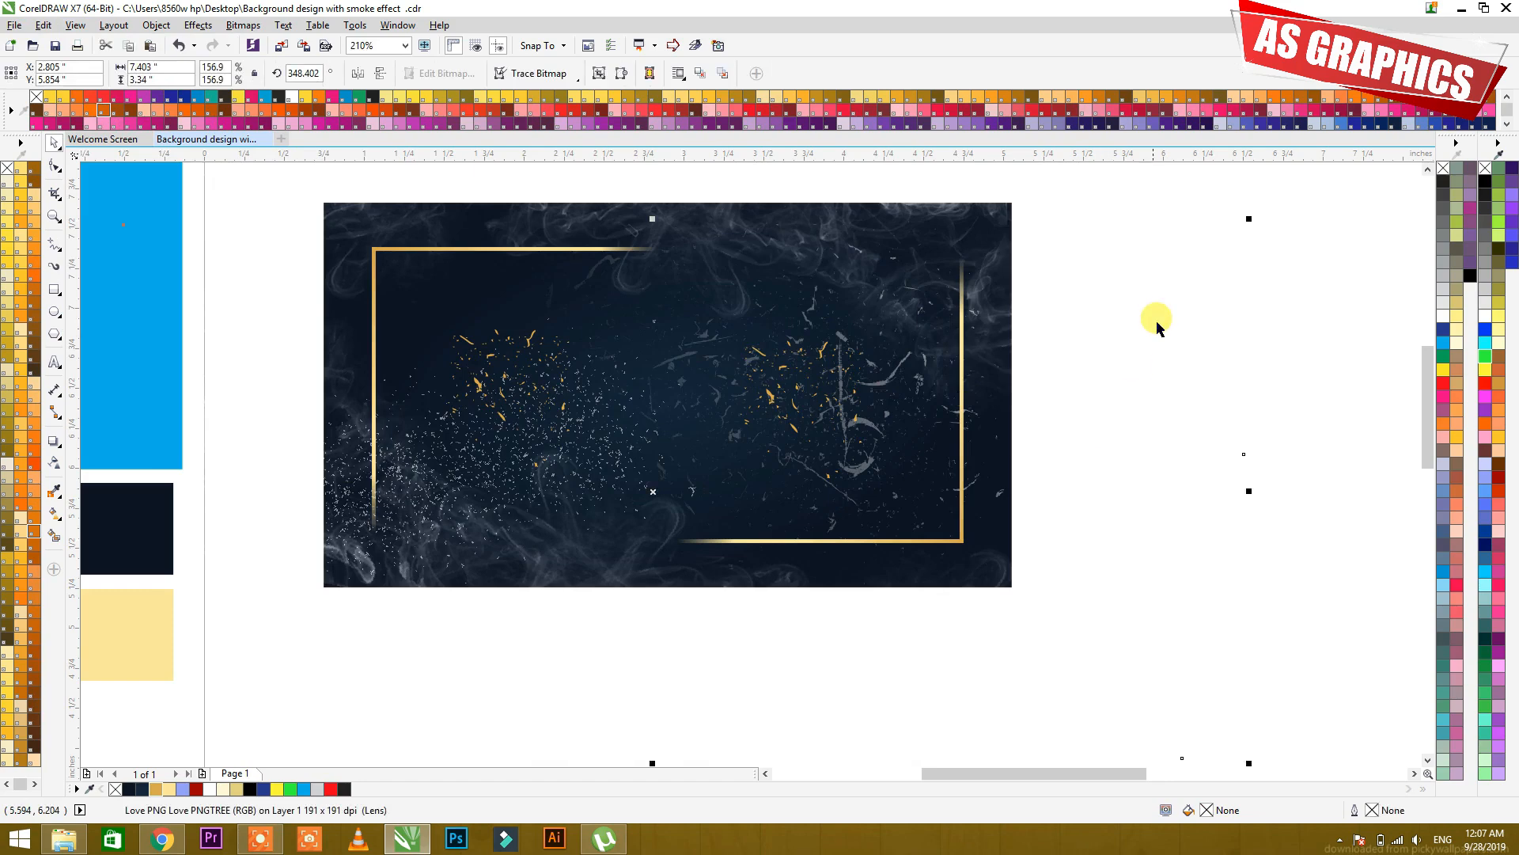
{"action": "left_click", "coordinate": [765, 685]}
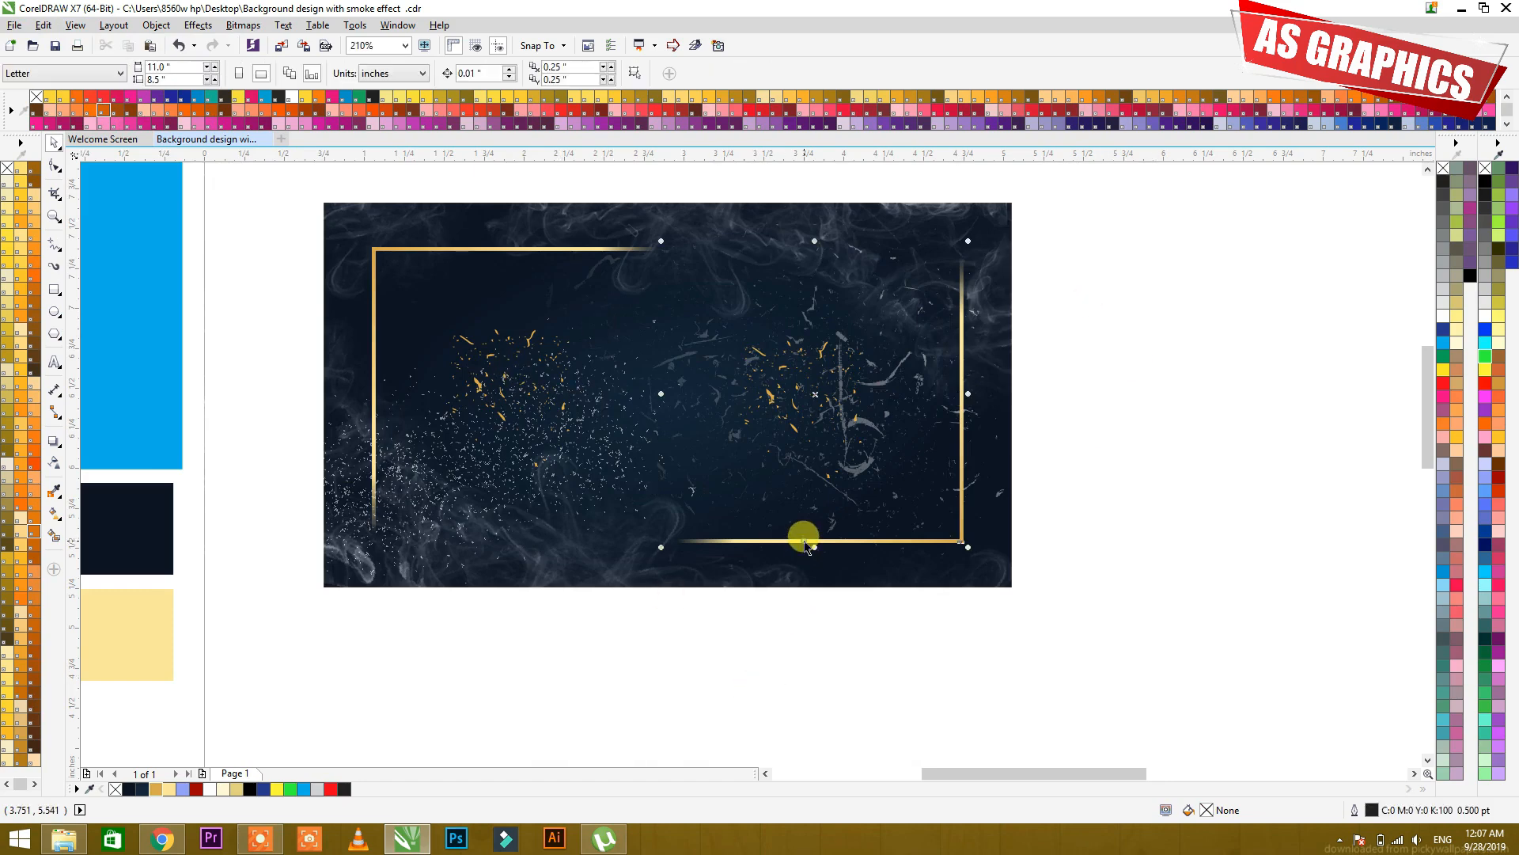
- Lengthen and shift the transparency fades on both bars of the frame's lower-right corner so their ends dissolve more gradually
{"action": "left_click", "coordinate": [806, 545], "text": "ctrl"}
{"action": "left_click", "coordinate": [55, 463]}
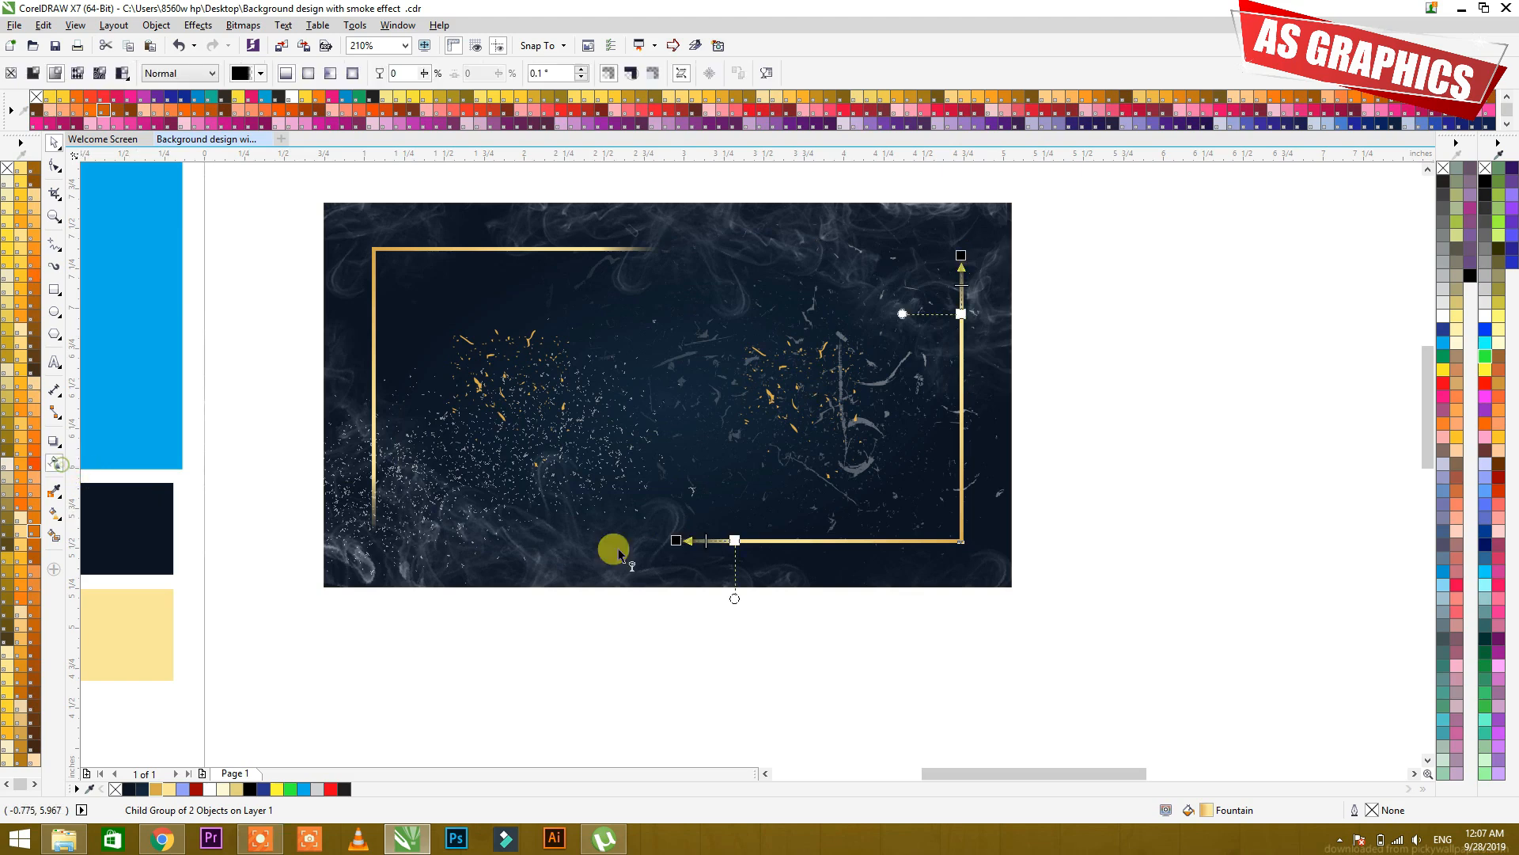
{"action": "left_click_drag", "start_coordinate": [735, 540], "coordinate": [802, 537]}
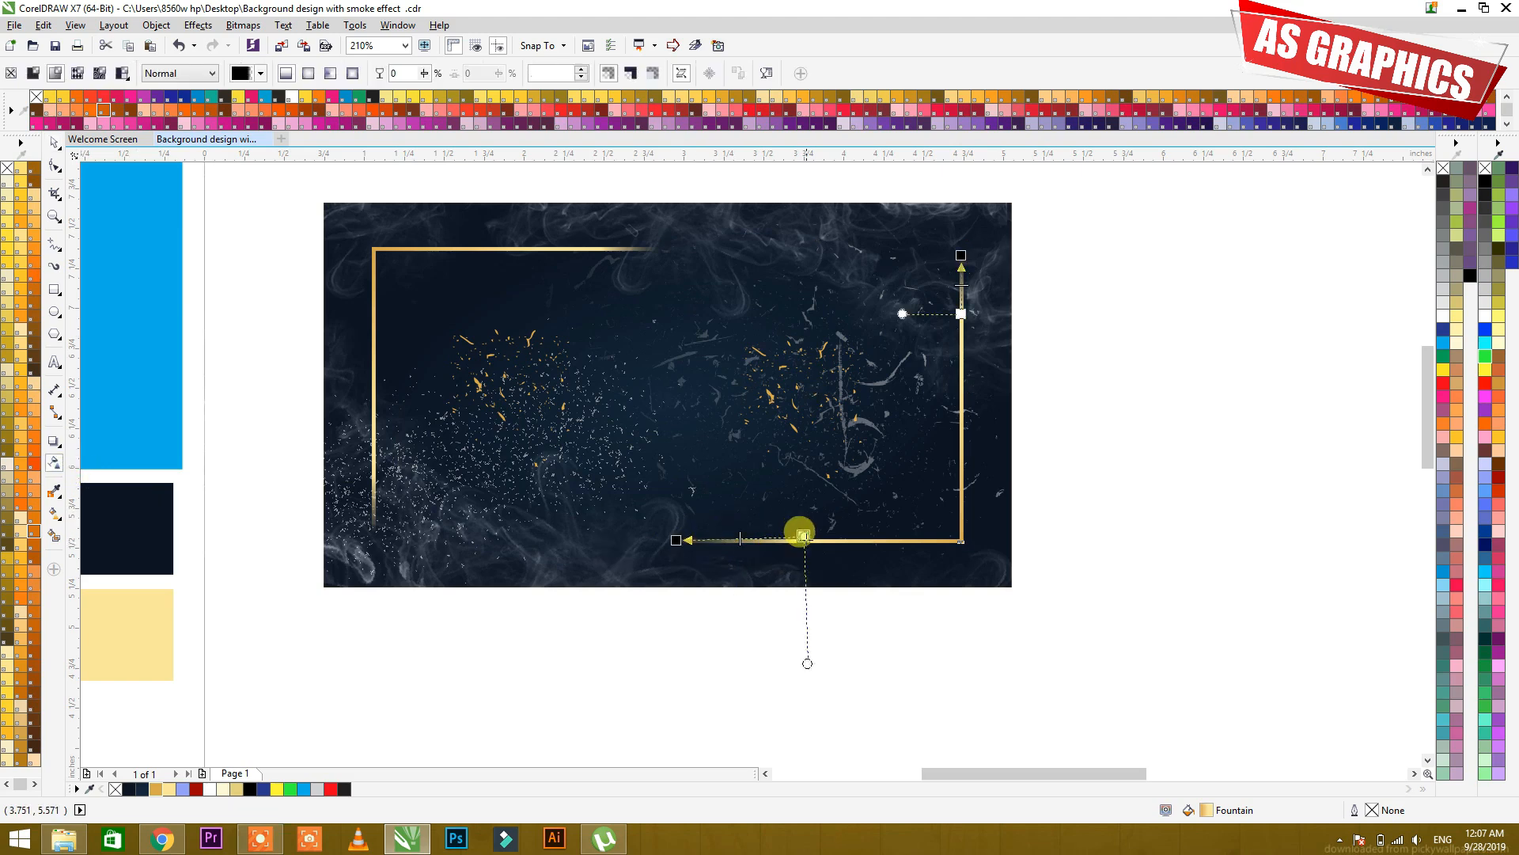
{"action": "left_click_drag", "start_coordinate": [960, 313], "coordinate": [957, 350]}
{"action": "left_click", "coordinate": [959, 255]}
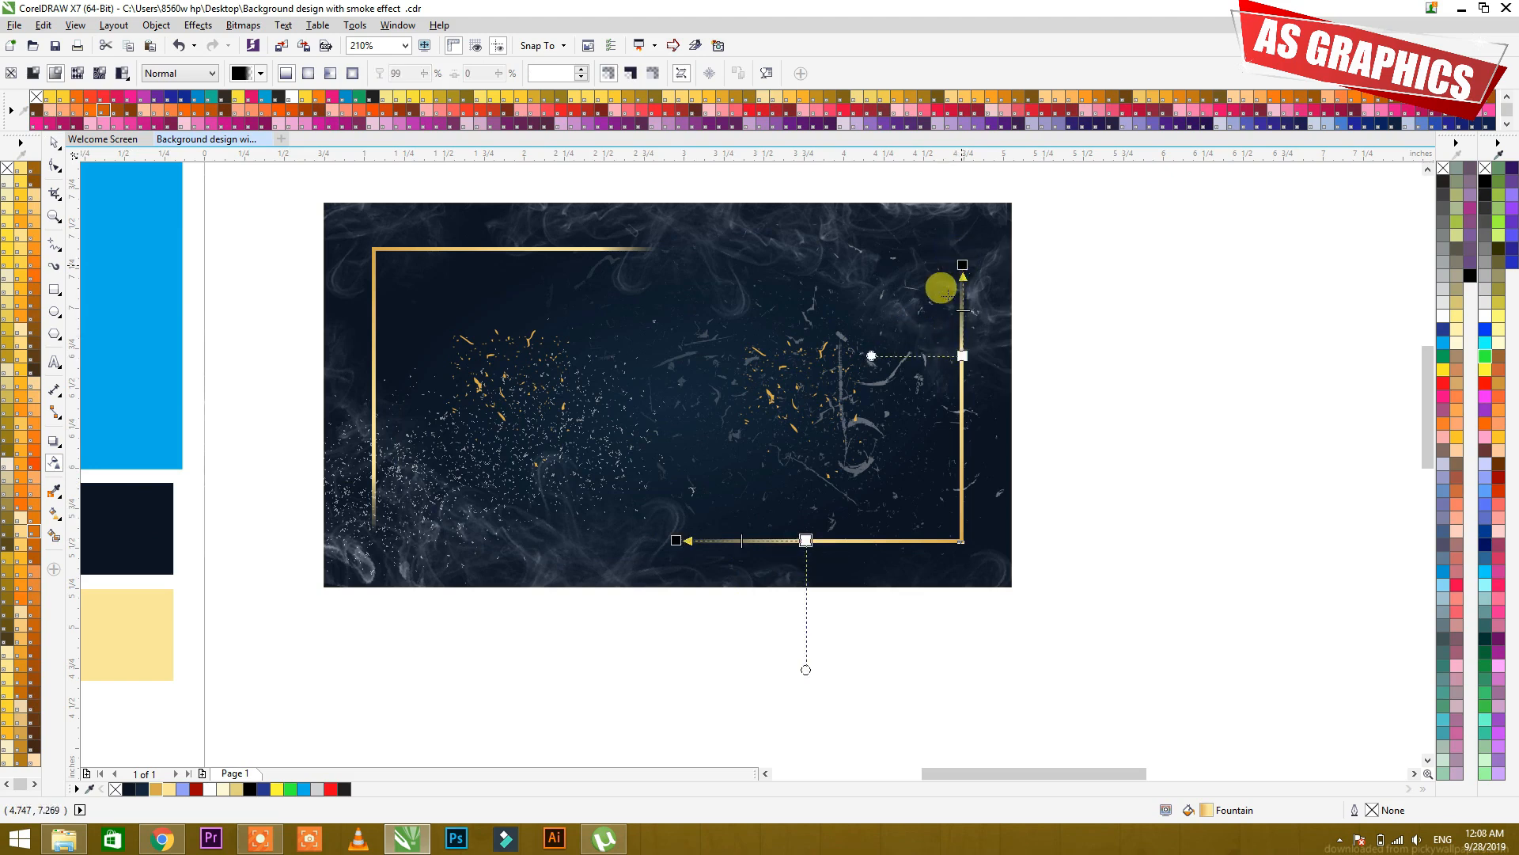
{"action": "left_click", "coordinate": [685, 540]}
{"action": "left_click_drag", "start_coordinate": [676, 540], "coordinate": [690, 541]}
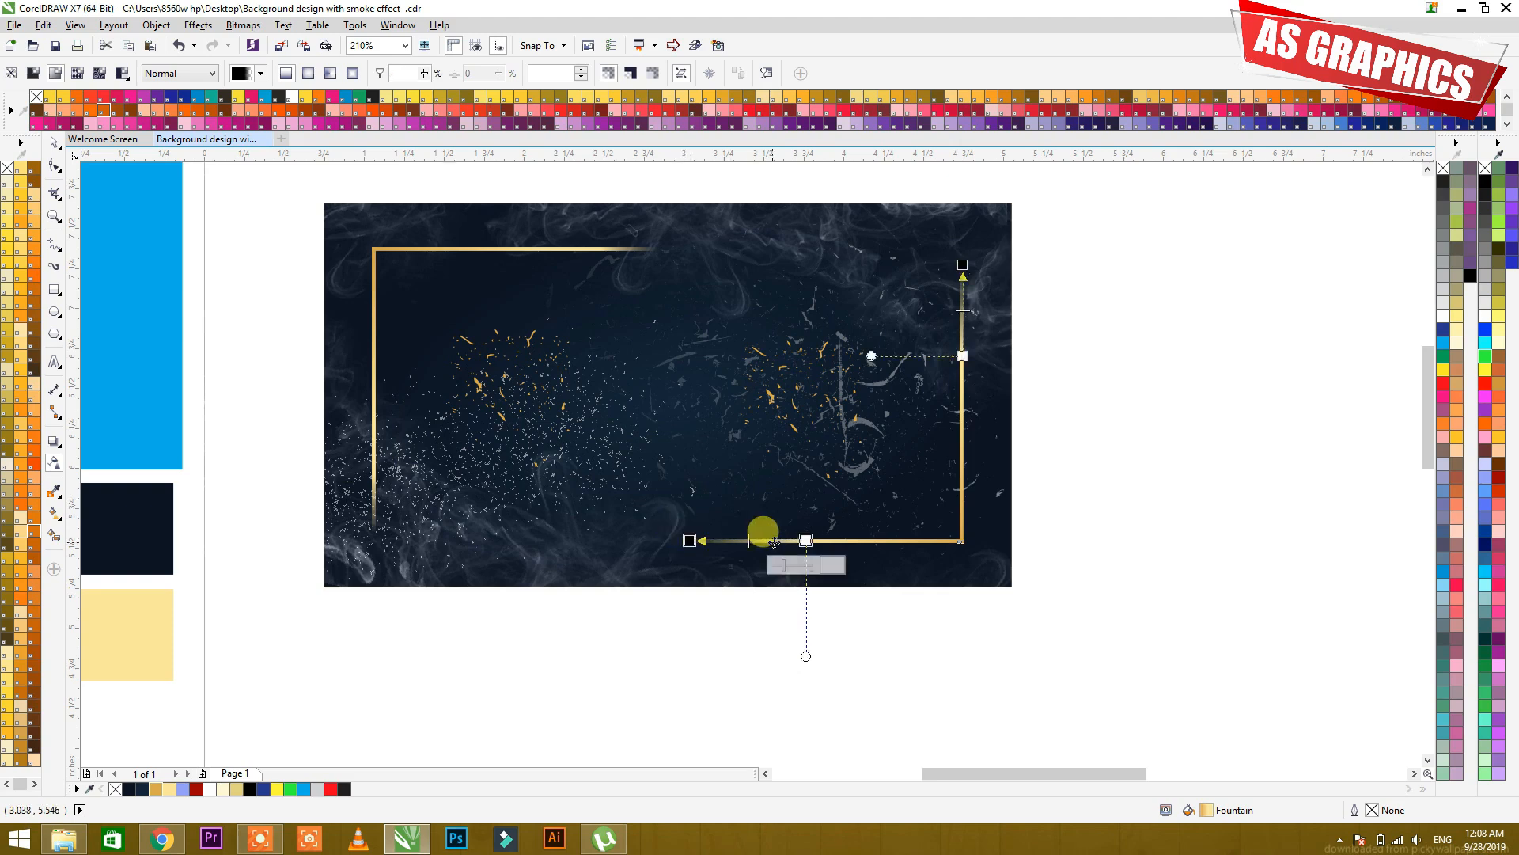
{"action": "left_click", "coordinate": [598, 246]}
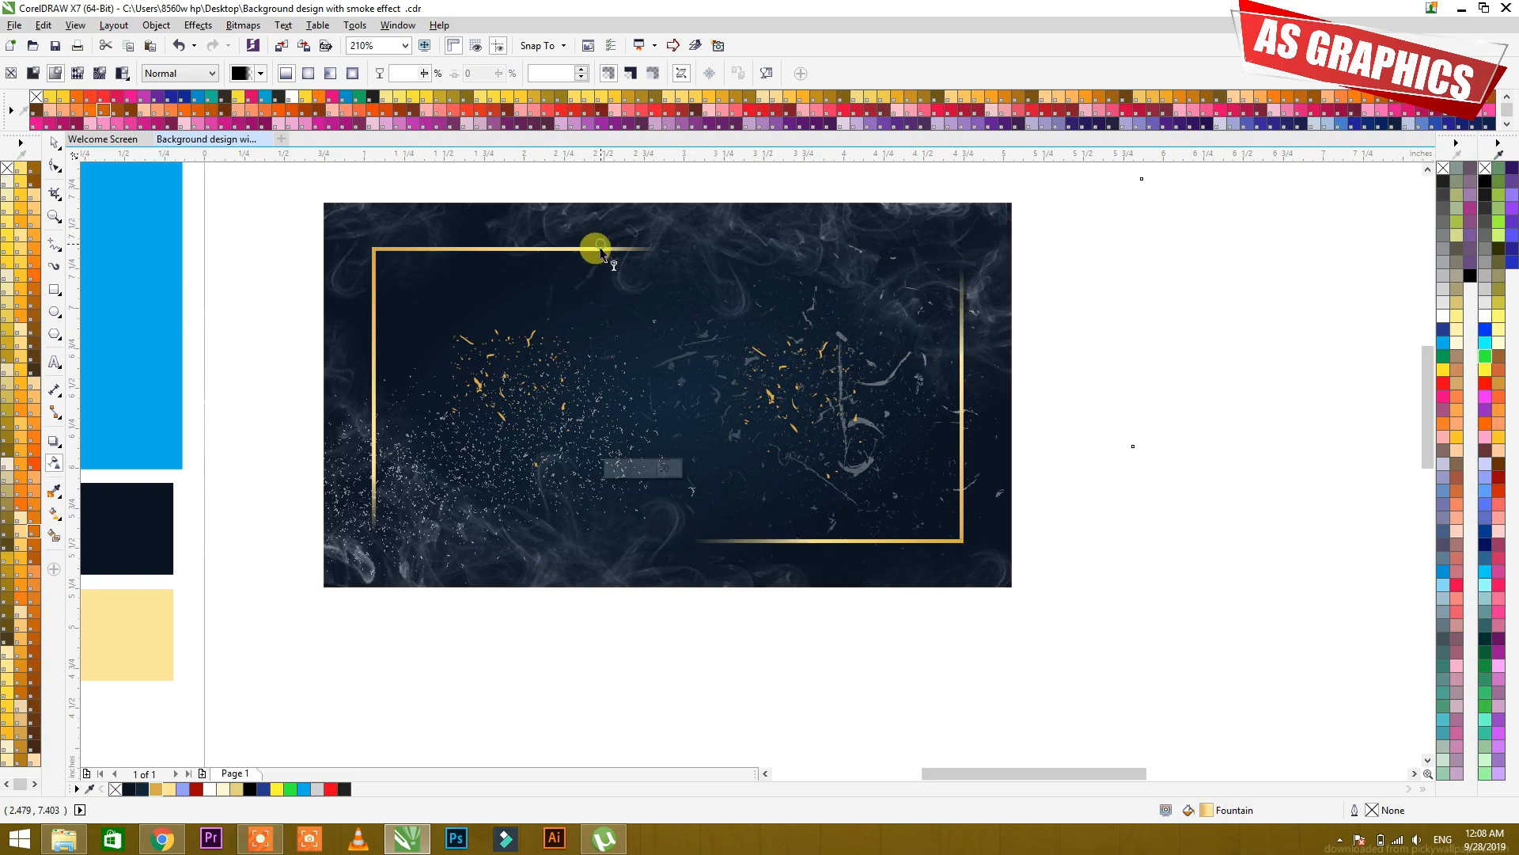
- Lengthen the transparency fades on both bars of the frame's upper-left corner so their ends dissolve more gradually
{"action": "left_click_drag", "start_coordinate": [595, 244], "coordinate": [572, 243]}
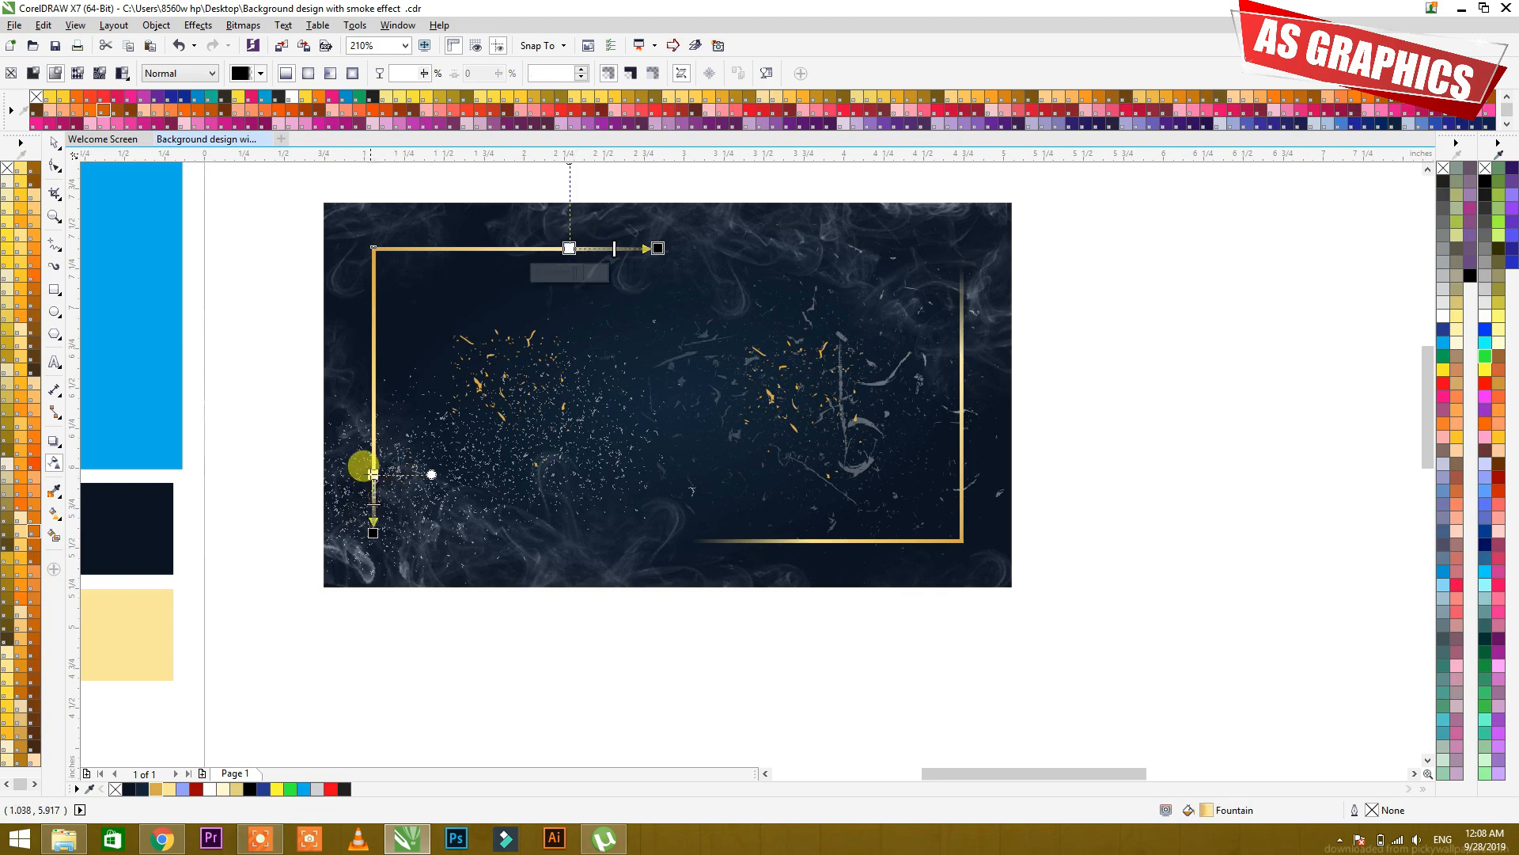
{"action": "left_click_drag", "start_coordinate": [373, 475], "coordinate": [373, 448]}
{"action": "left_click", "coordinate": [1067, 483]}
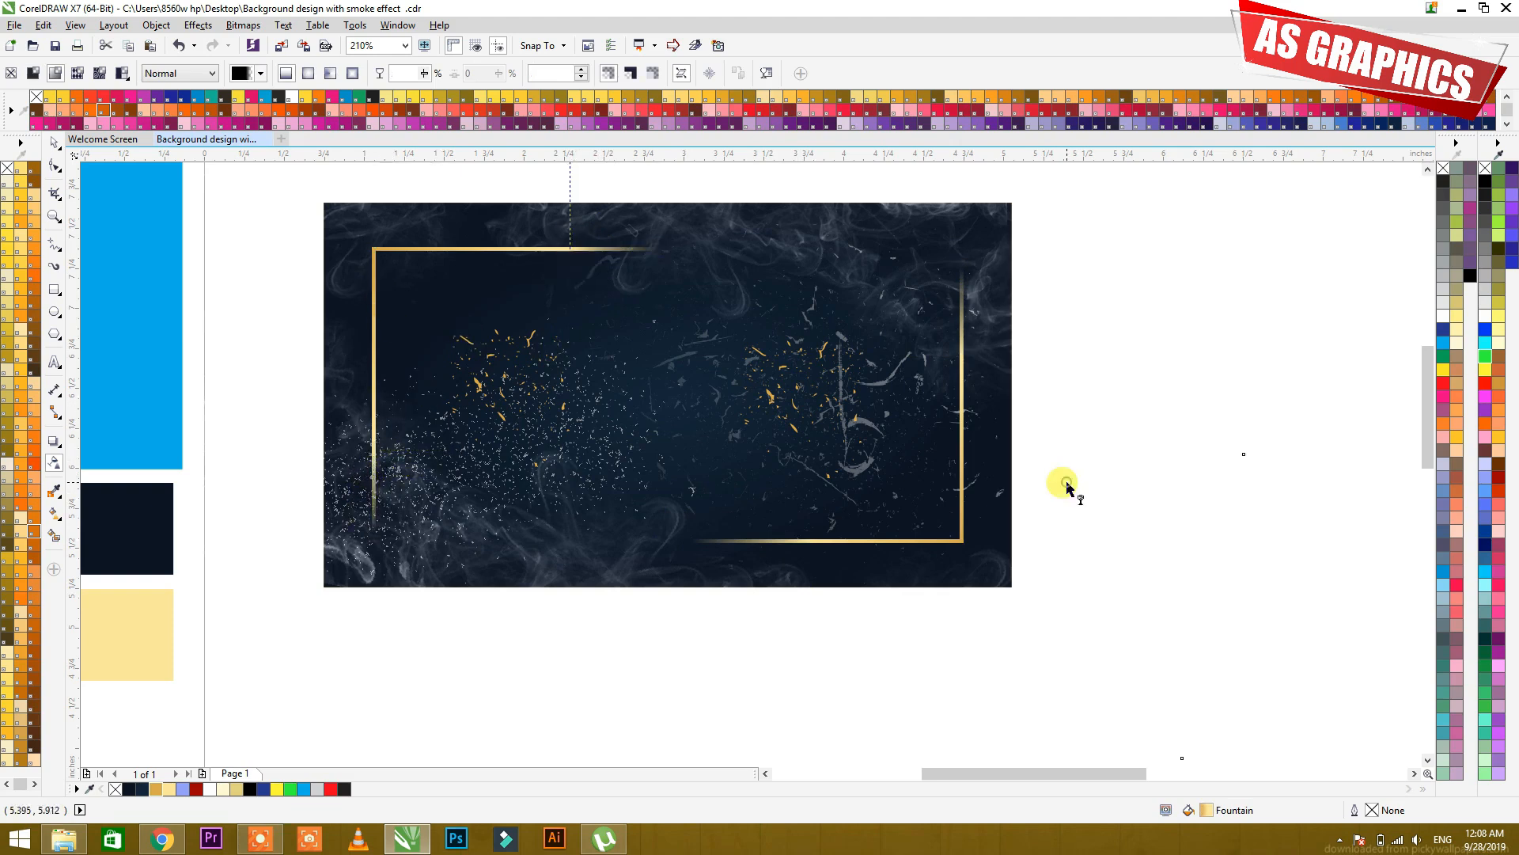
{"action": "key", "text": "space"}
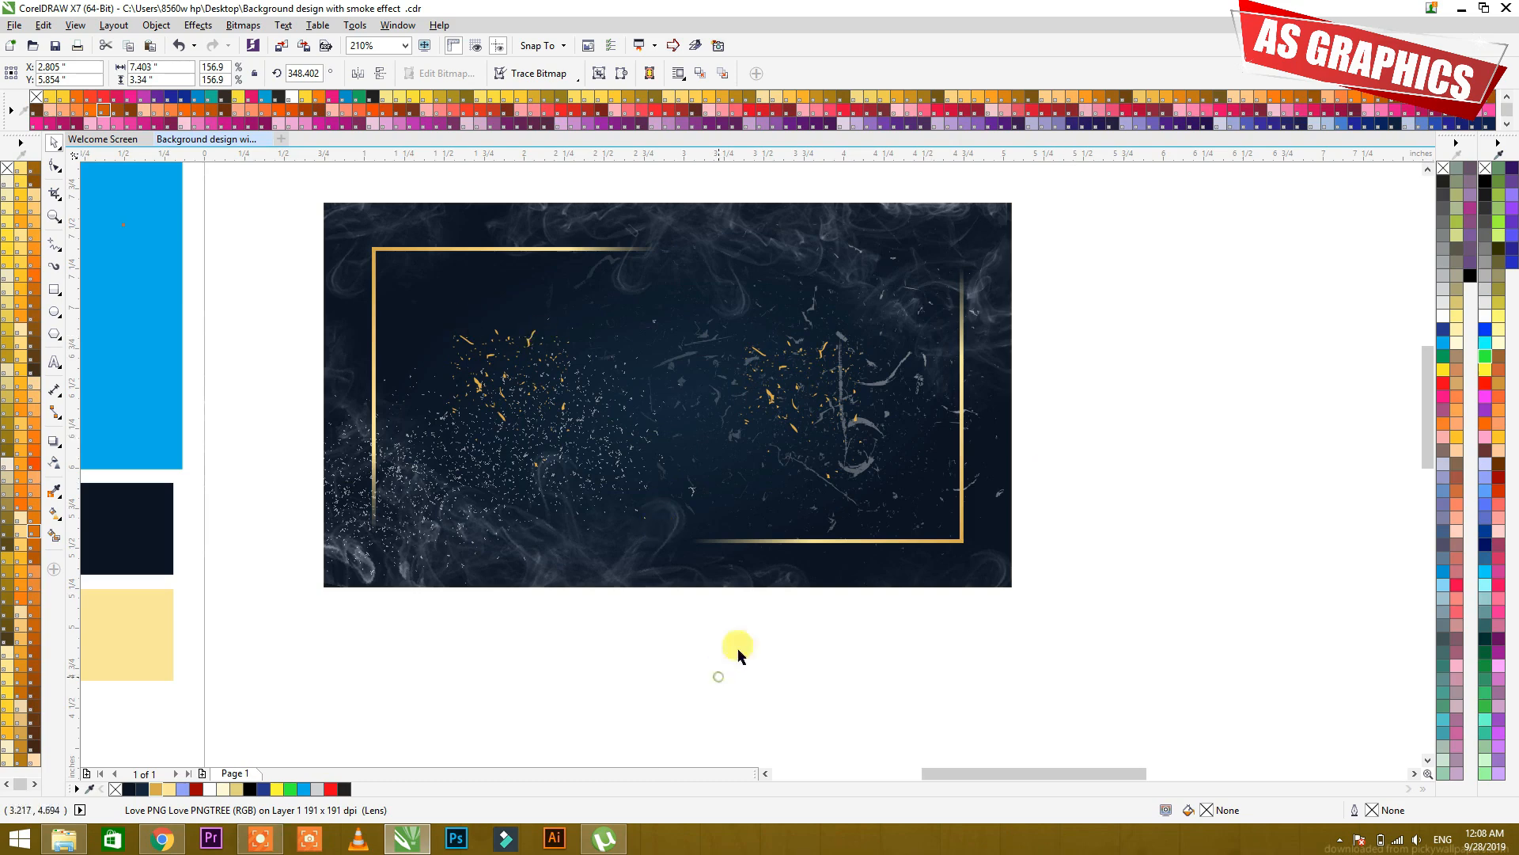
{"action": "left_click", "coordinate": [740, 654]}
- Delete the blue square and the four navy and gold color swatches beside the page
{"action": "scroll", "coordinate": [744, 431], "scroll_direction": "down", "scroll_amount": 2}
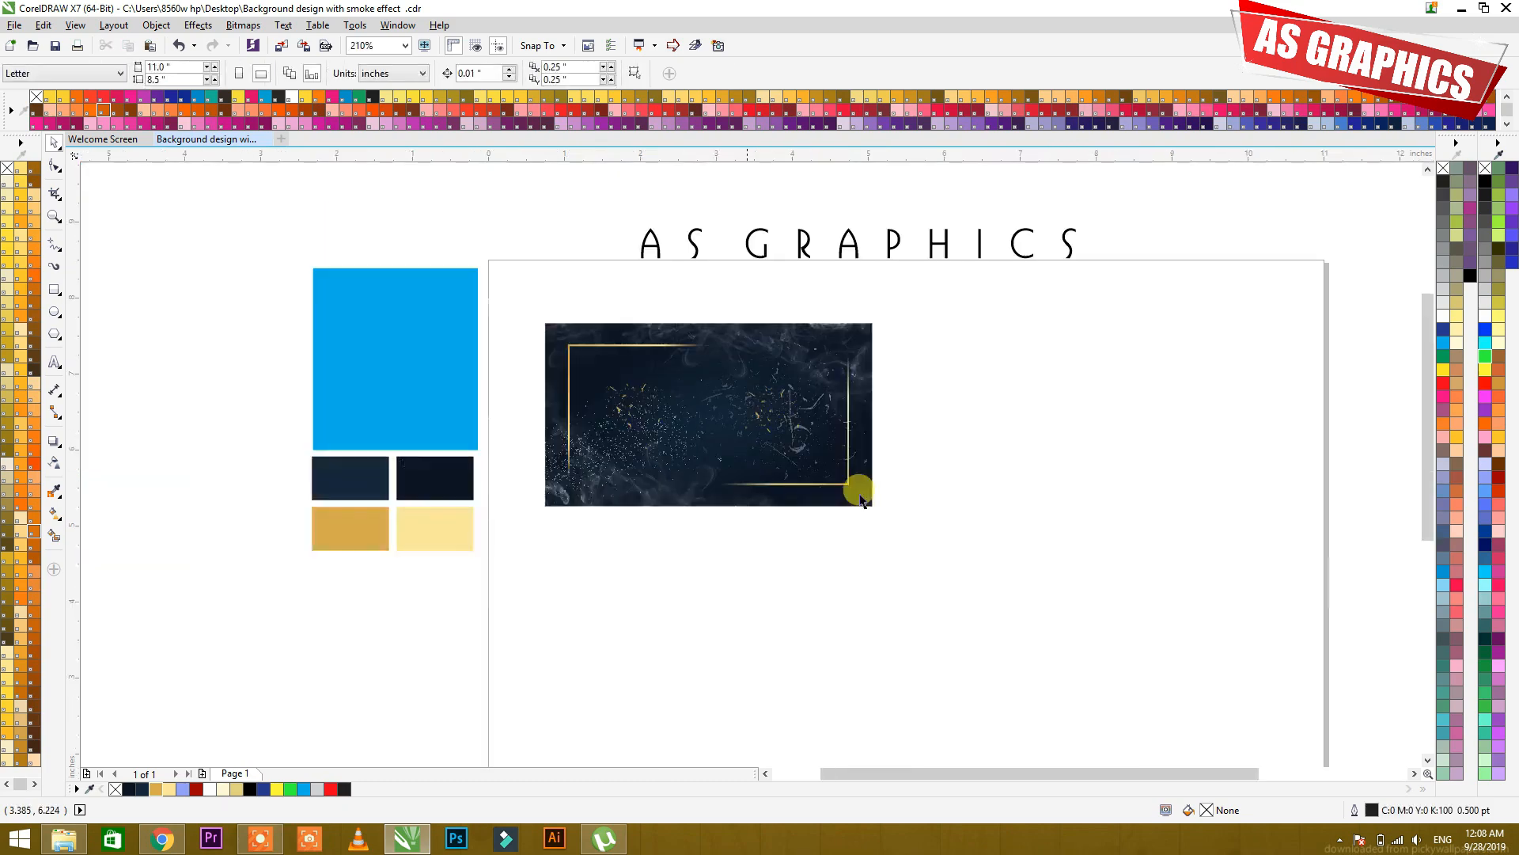
{"action": "key", "text": "F2"}
{"action": "left_click_drag", "start_coordinate": [487, 279], "coordinate": [965, 638]}
{"action": "scroll", "coordinate": [1008, 519], "scroll_direction": "down", "scroll_amount": 2}
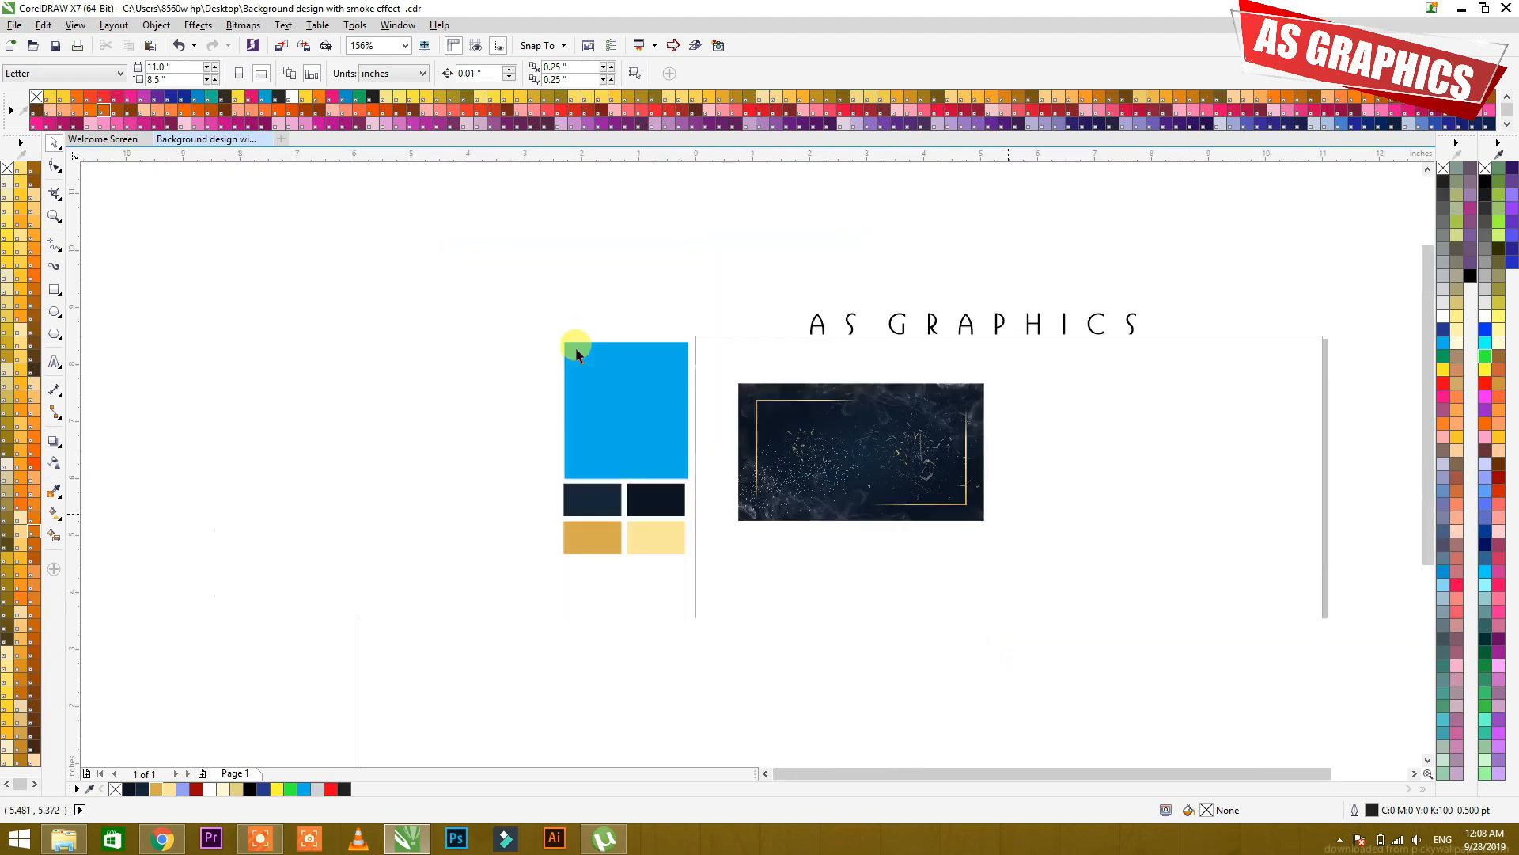
{"action": "left_click_drag", "start_coordinate": [720, 306], "coordinate": [559, 587]}
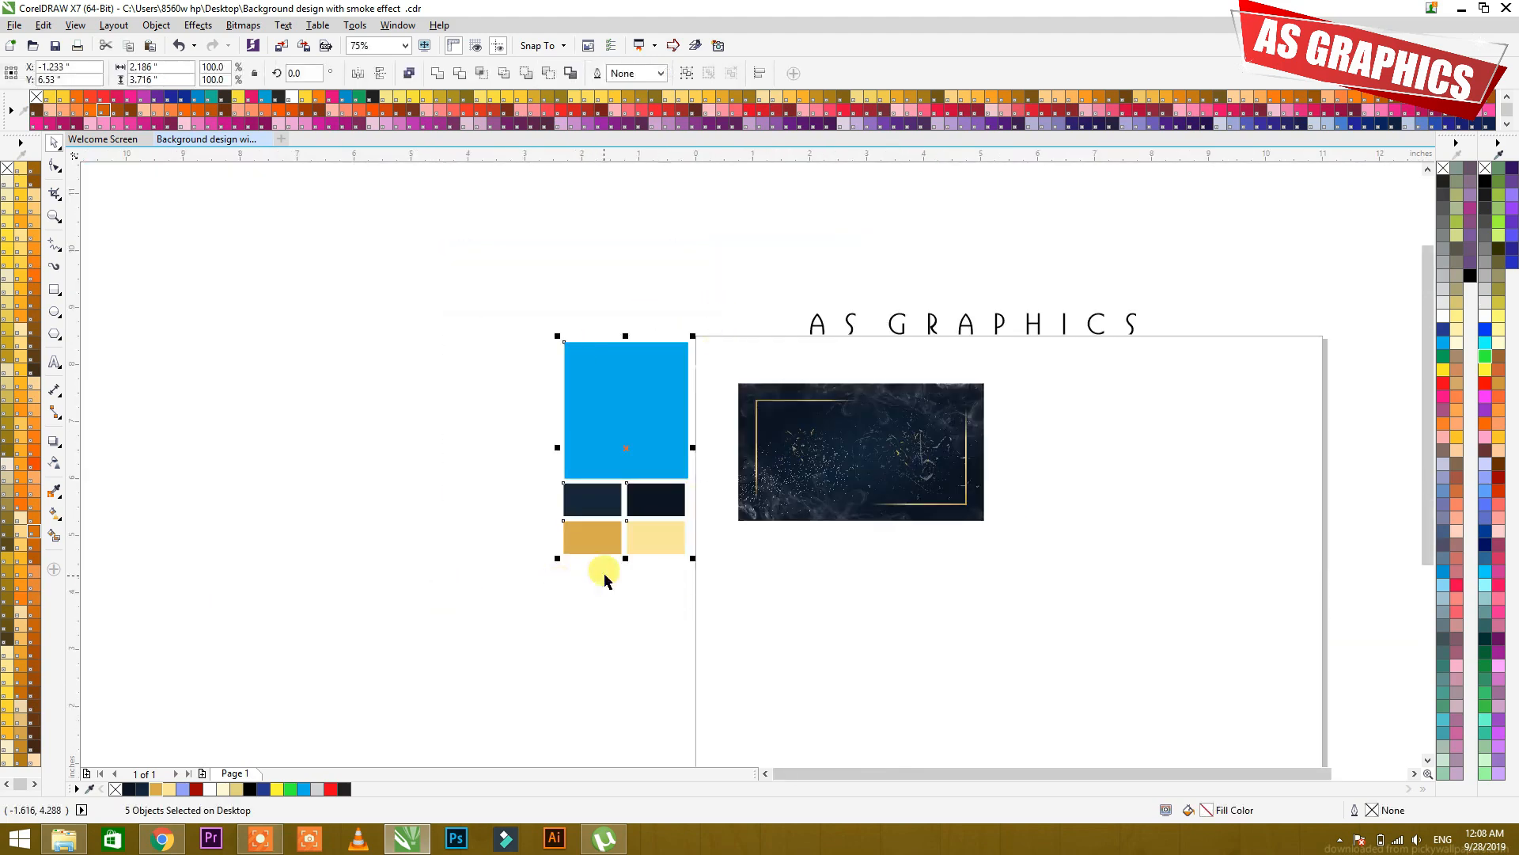
{"action": "key", "text": "Delete"}
{"action": "key", "text": "F2"}
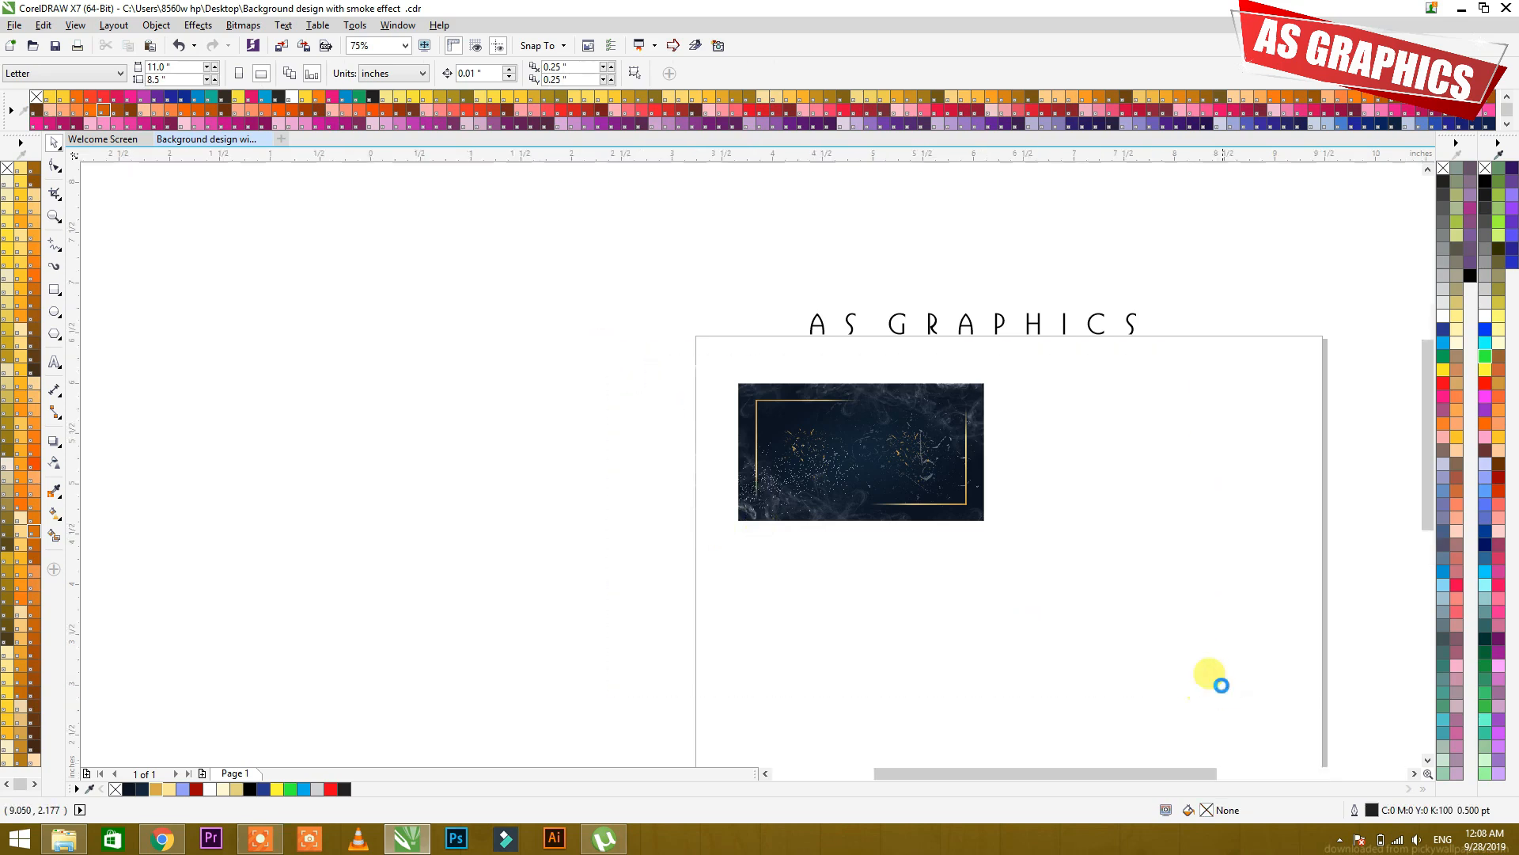
{"action": "left_click", "coordinate": [1211, 674]}
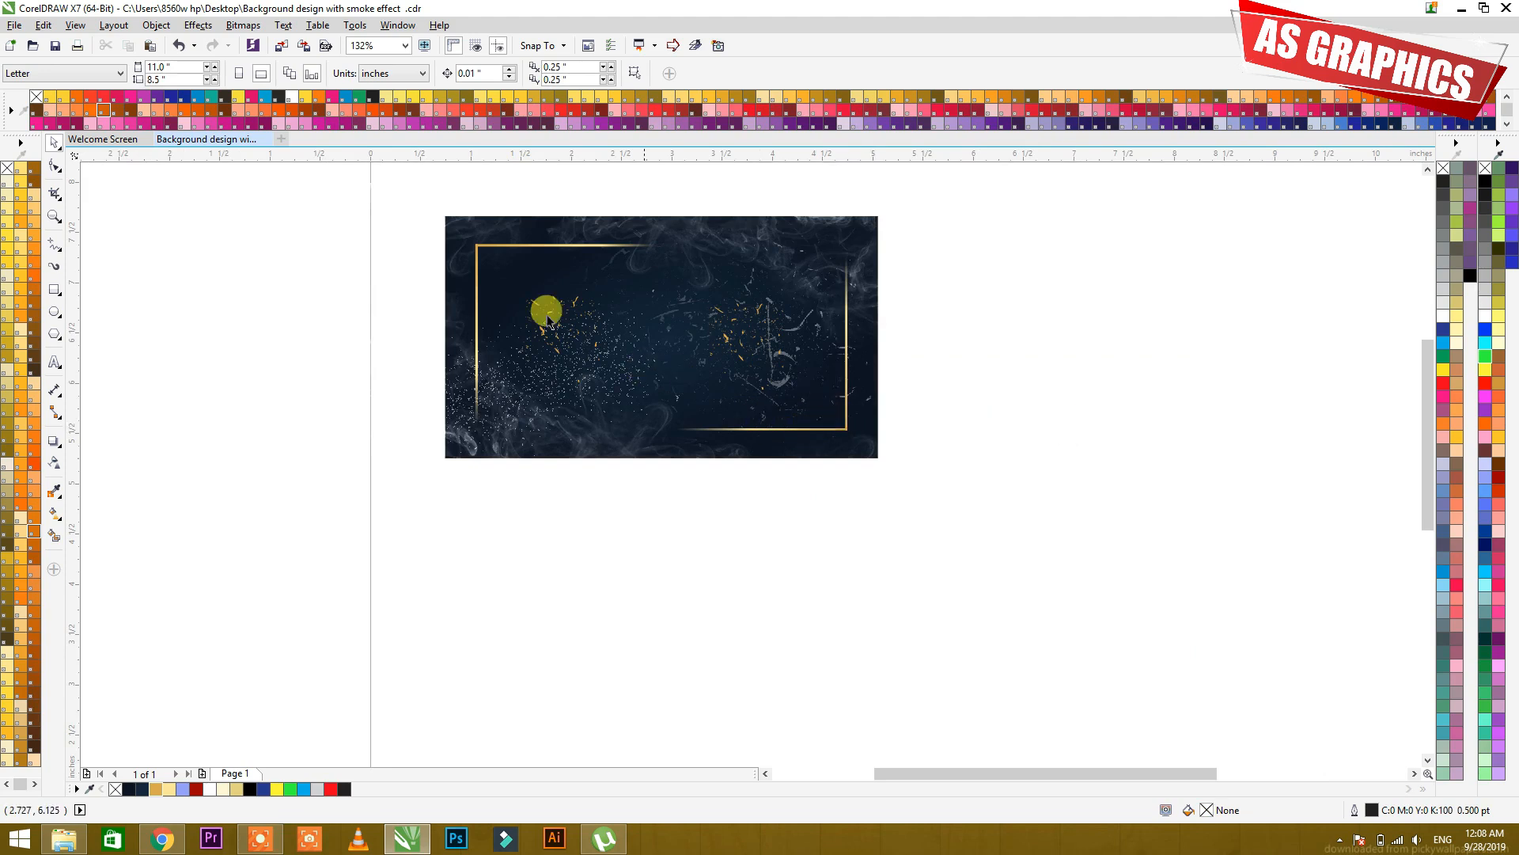
{"action": "left_click_drag", "start_coordinate": [408, 204], "coordinate": [963, 493]}
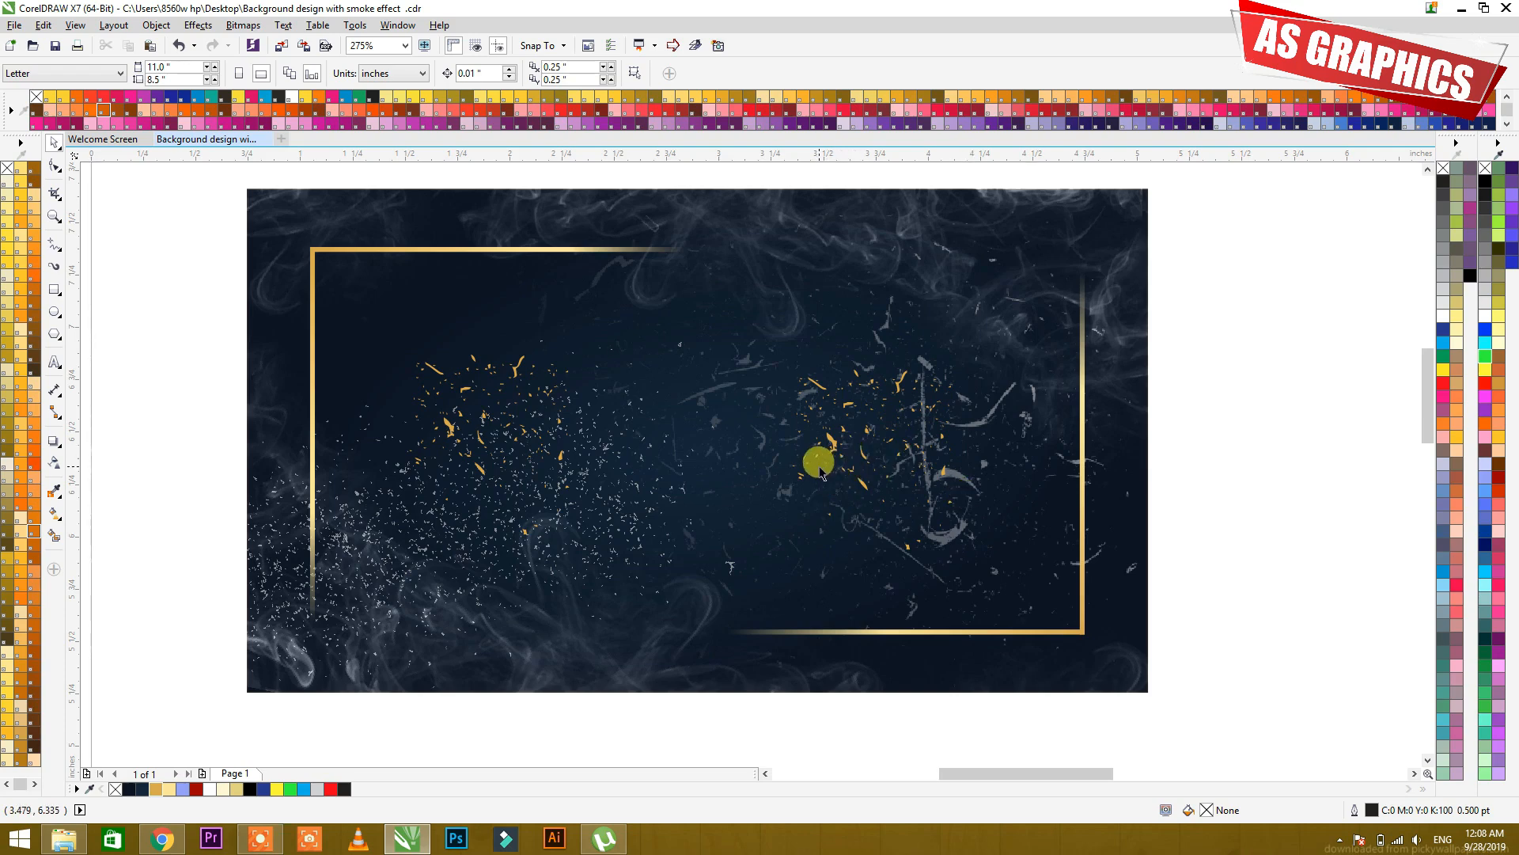
{"action": "scroll", "coordinate": [819, 466], "scroll_direction": "down", "scroll_amount": 2}
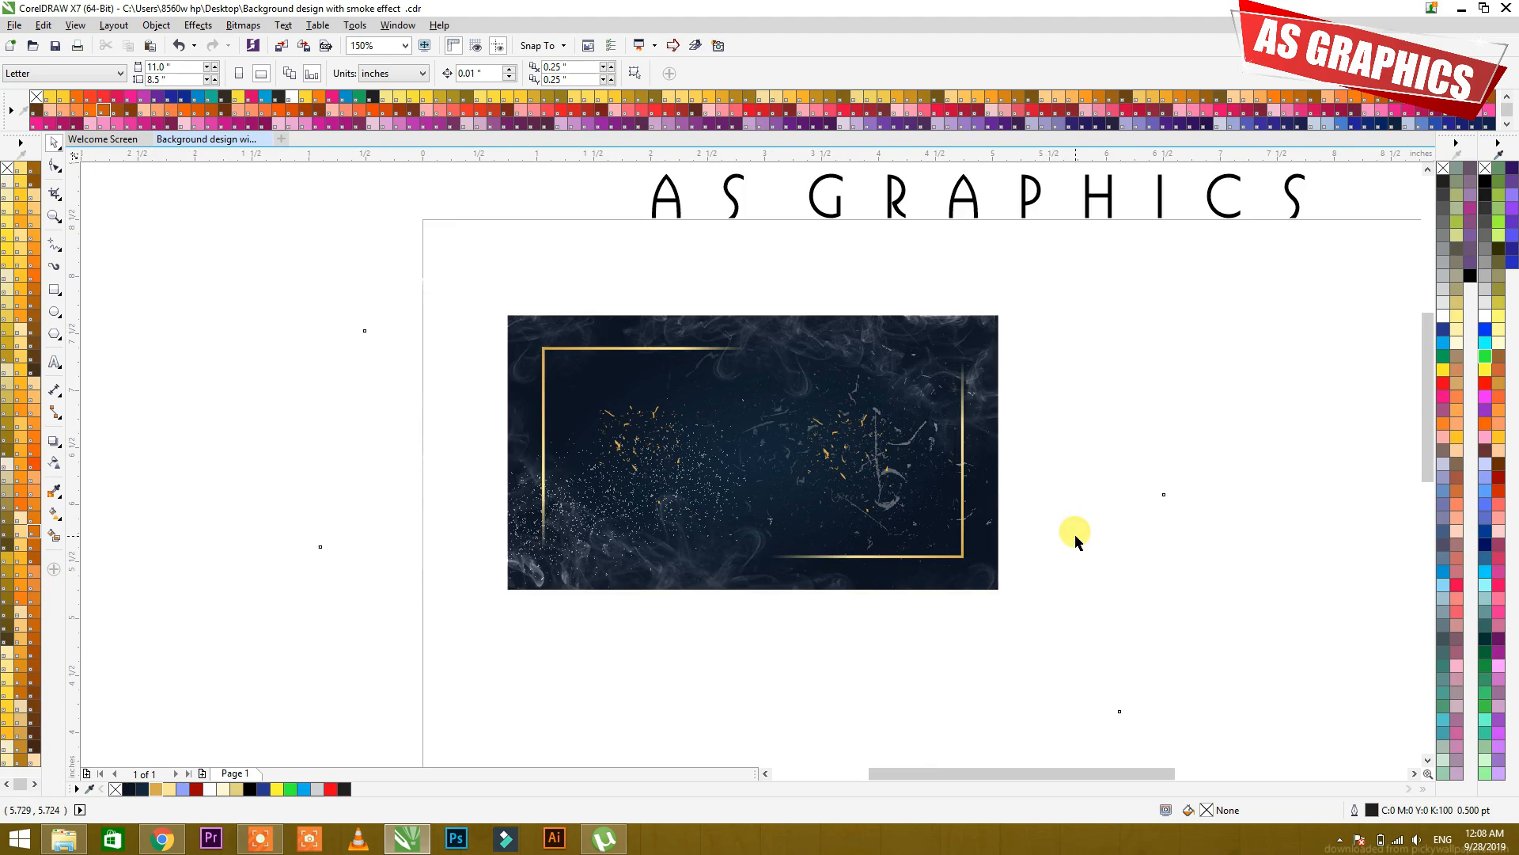
{"action": "double_click", "coordinate": [1076, 539]}
{"action": "left_click", "coordinate": [730, 194]}
- Switch to the Wireframe display and delete the stray empty objects below the artwork
{"action": "left_click", "coordinate": [76, 30]}
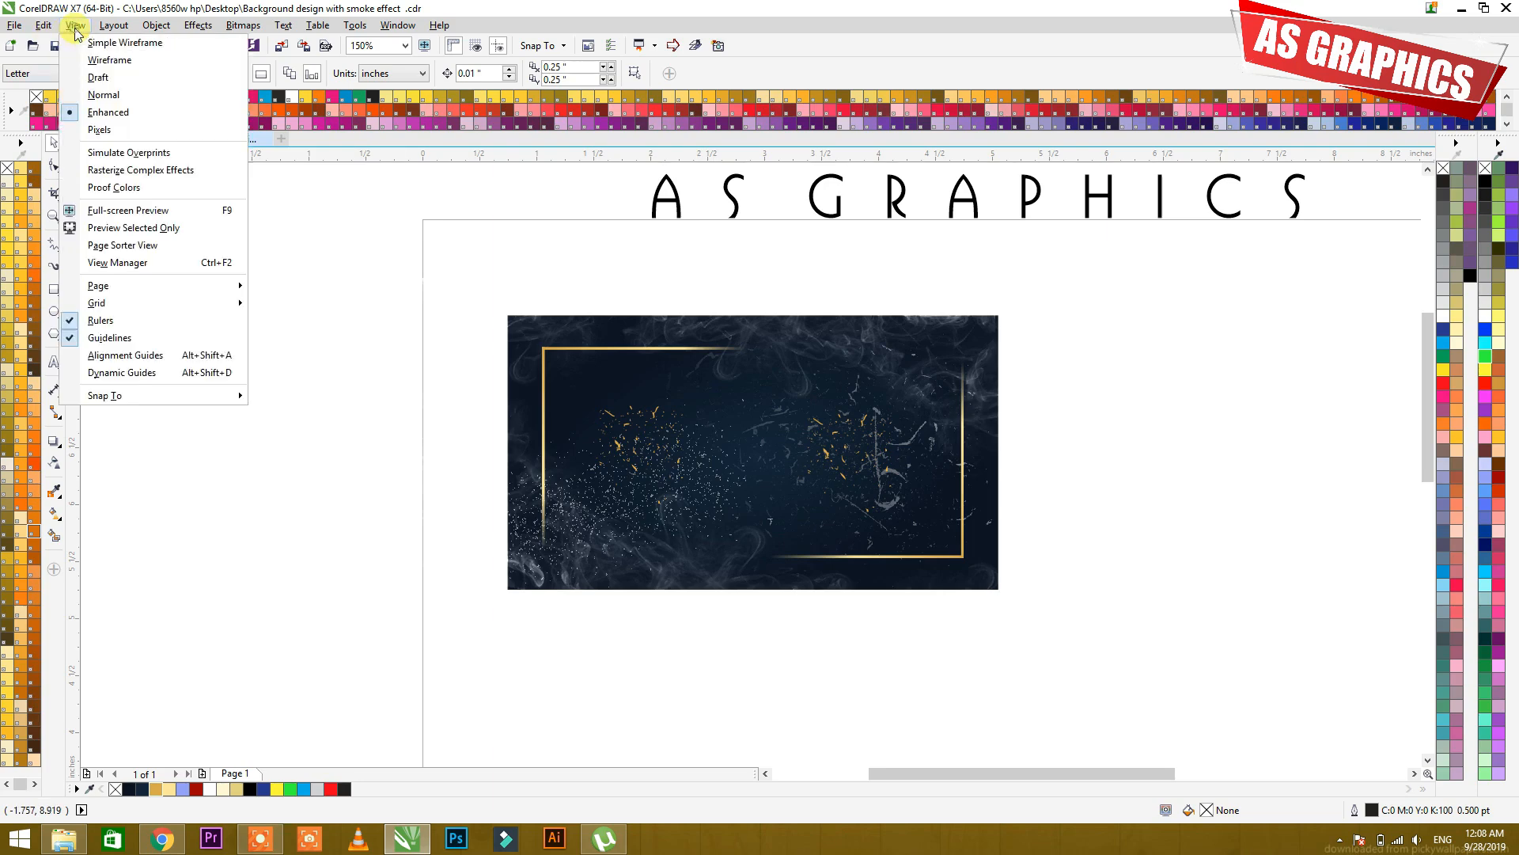
{"action": "left_click", "coordinate": [96, 59]}
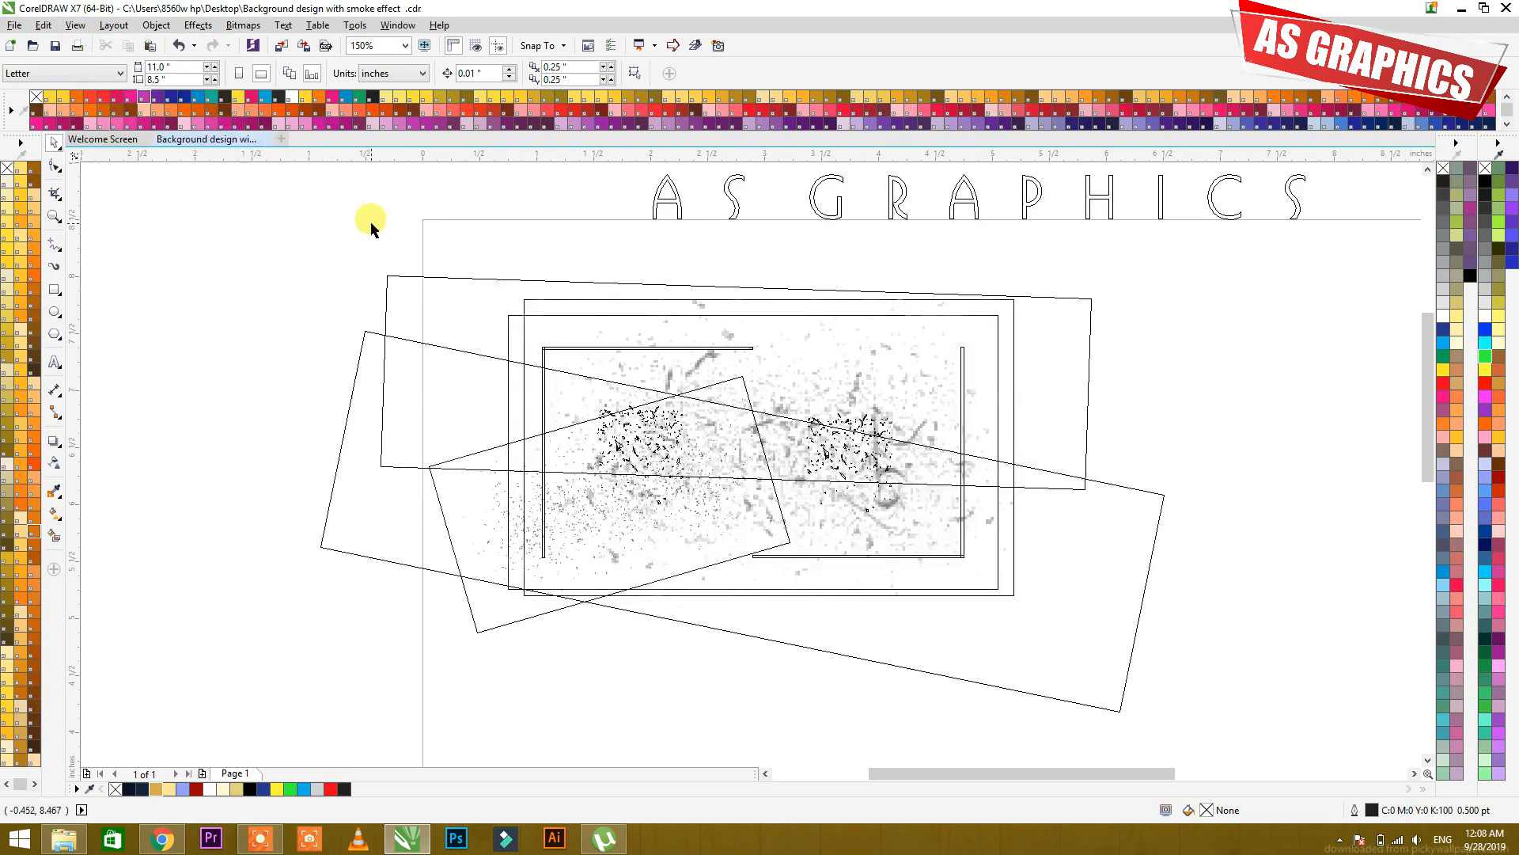
{"action": "key", "text": "ctrl+a"}
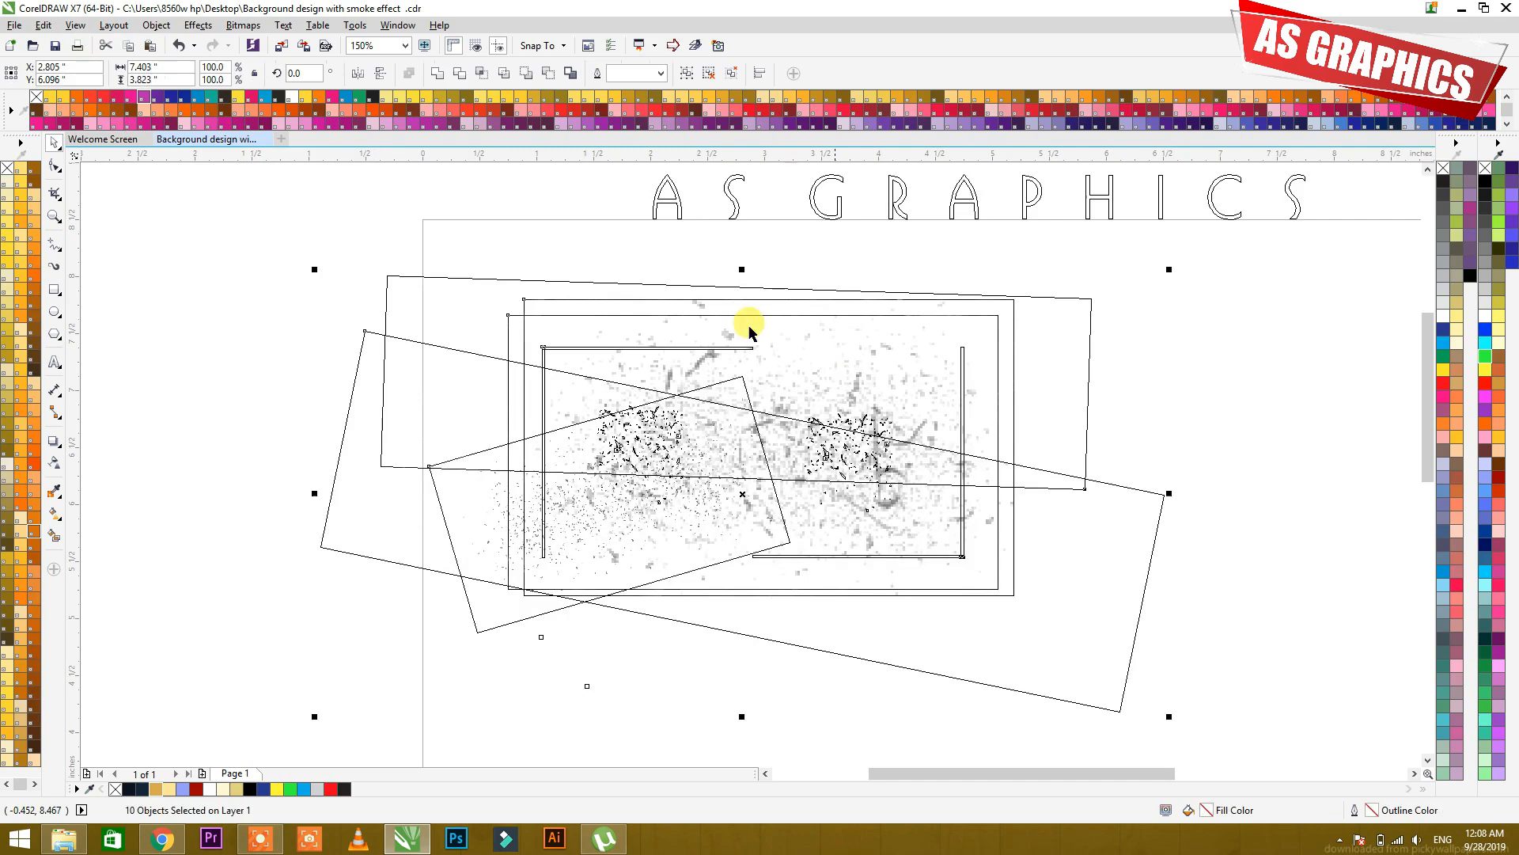
{"action": "scroll", "coordinate": [772, 310], "scroll_direction": "down", "scroll_amount": 2}
{"action": "left_click", "coordinate": [1060, 600]}
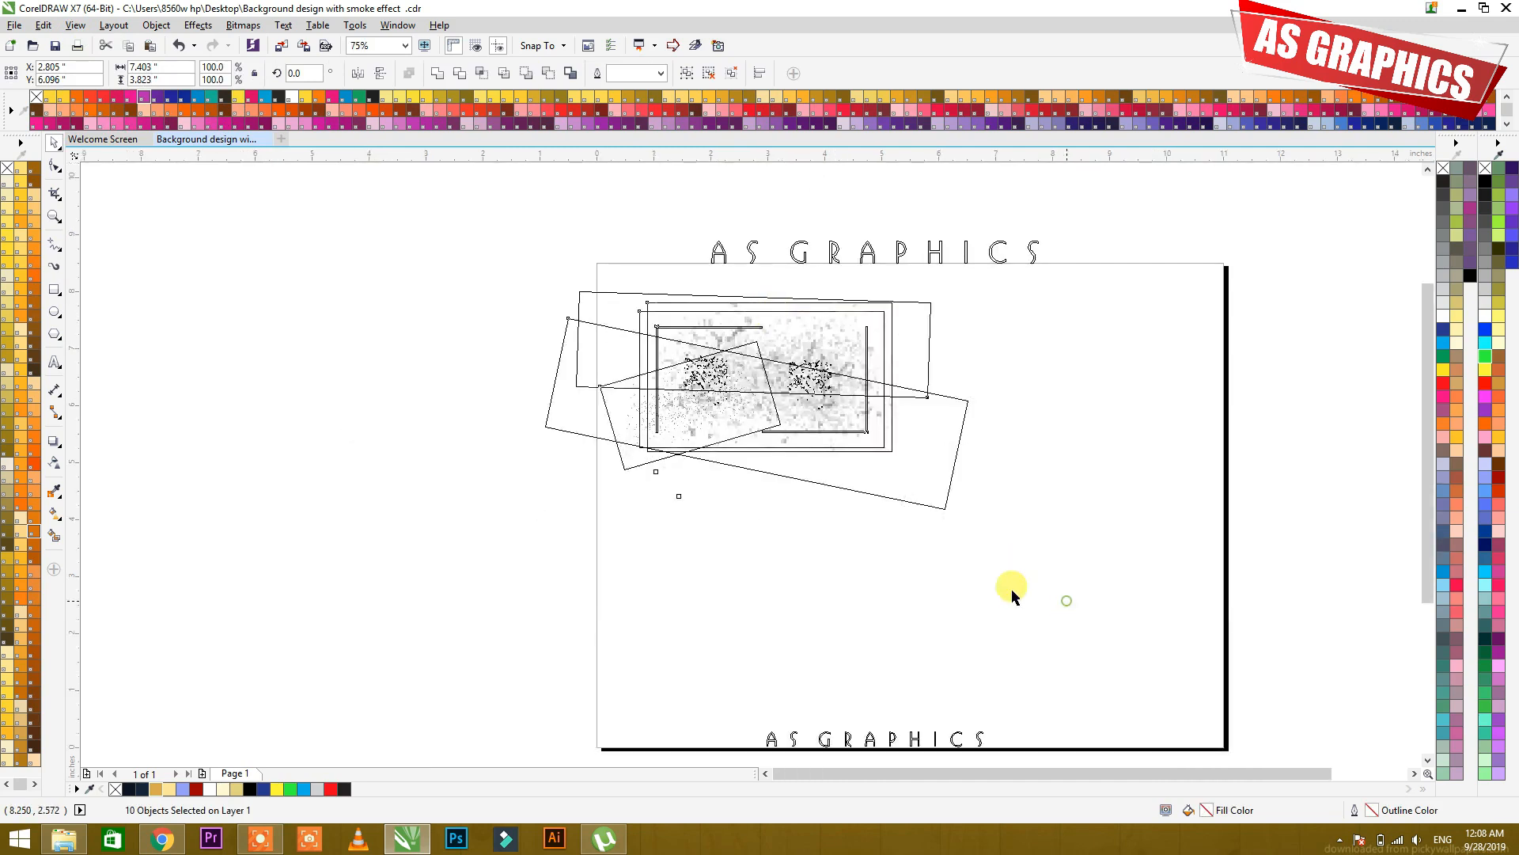
{"action": "left_click_drag", "start_coordinate": [428, 453], "coordinate": [1000, 658]}
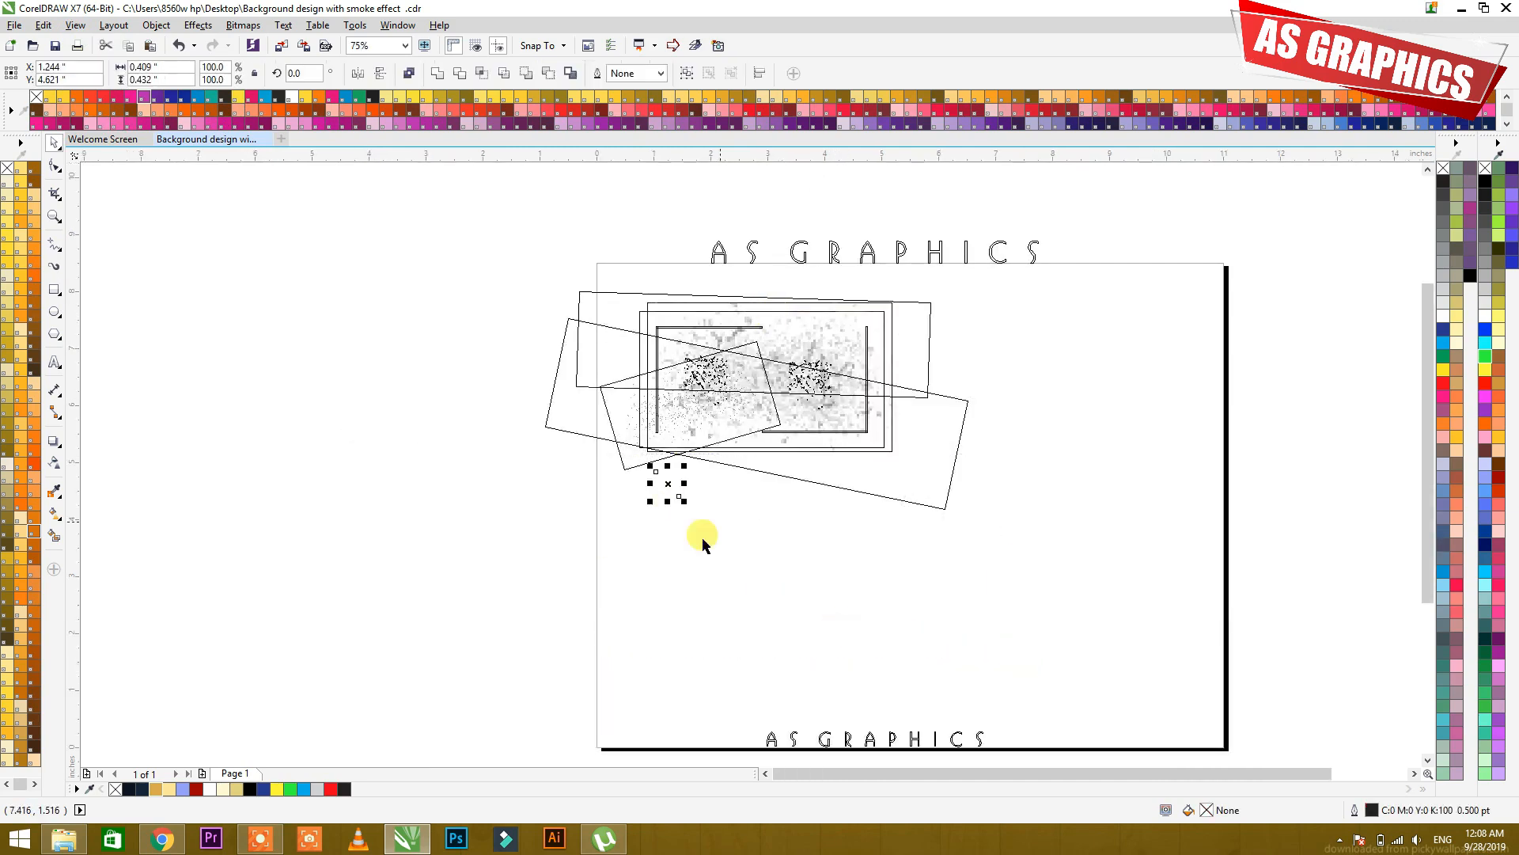
{"action": "key", "text": "Escape"}
- Group all the smoke, grunge, golden fleck and frame objects into one group
{"action": "left_click_drag", "start_coordinate": [478, 273], "coordinate": [1140, 652]}
{"action": "key", "text": "ctrl+a"}
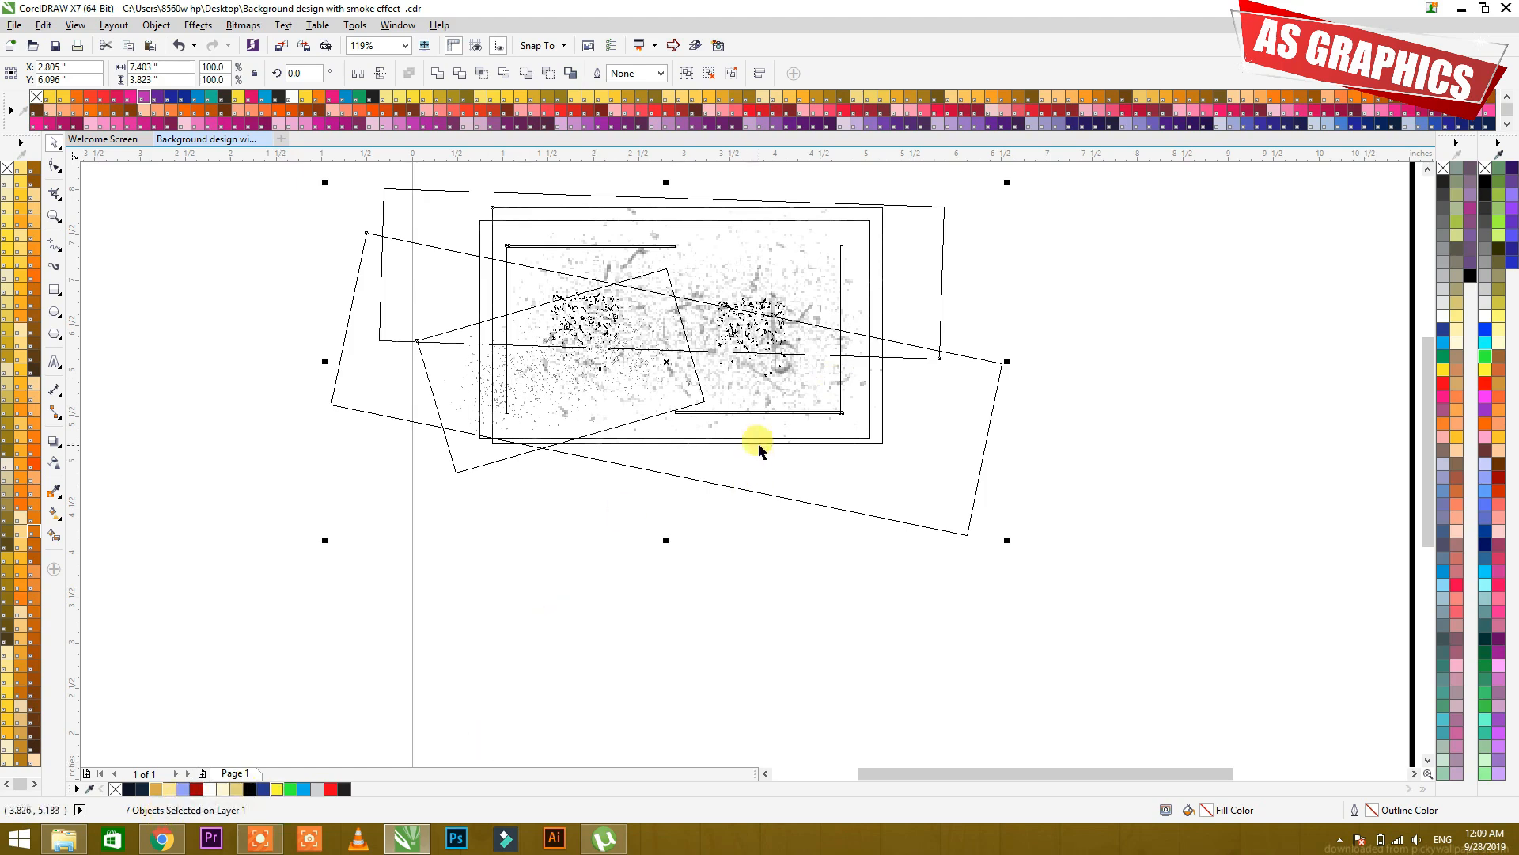
{"action": "key", "text": "ctrl+g"}
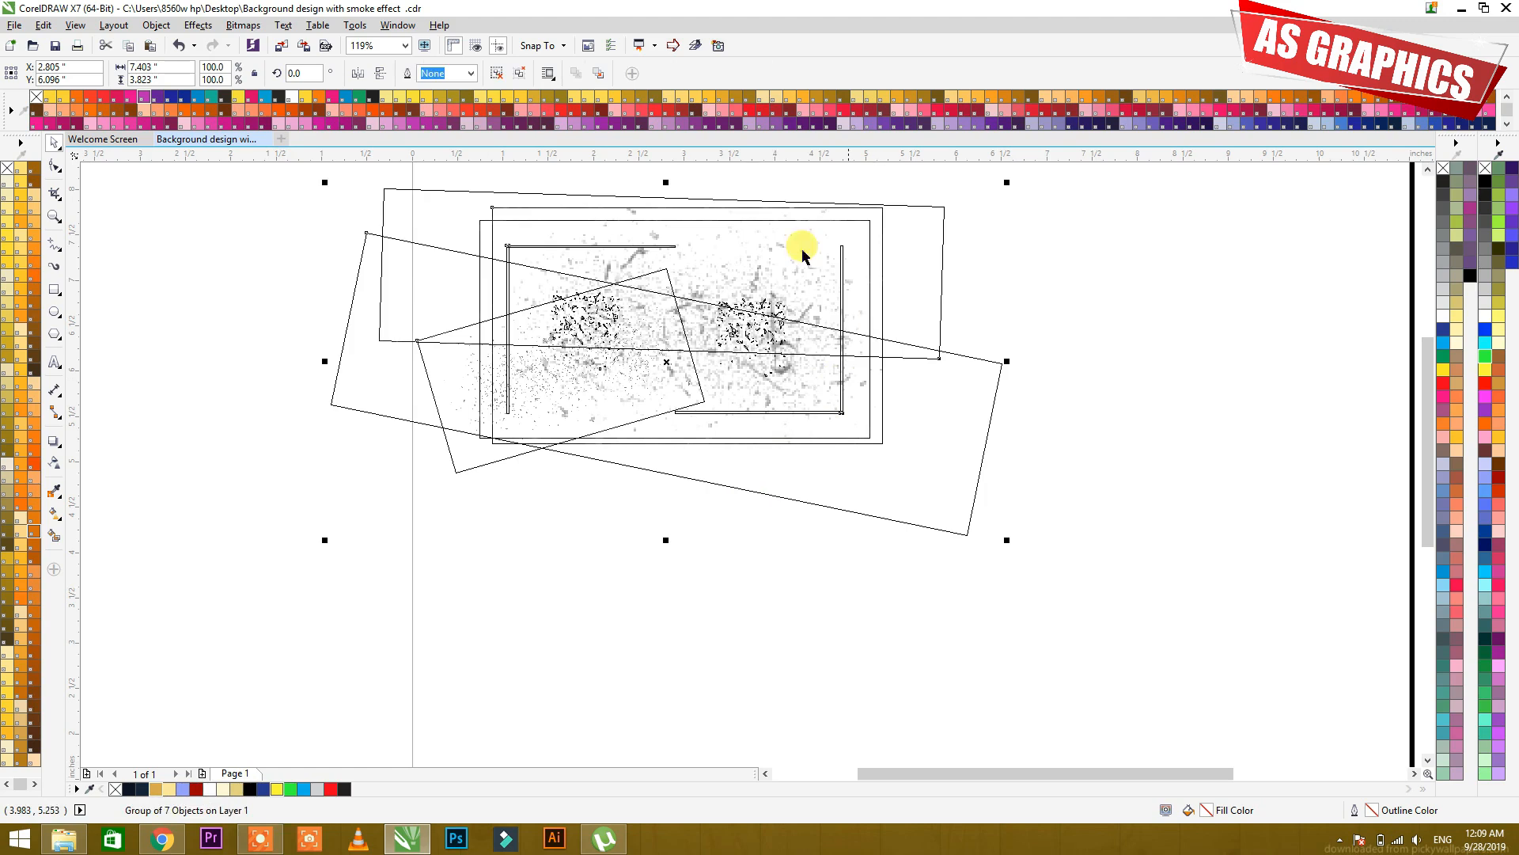
- PowerClip the grouped artwork inside the dark background rectangle and clear the selection
{"action": "left_click_drag", "start_coordinate": [720, 184], "coordinate": [978, 447]}
{"action": "scroll", "coordinate": [977, 447], "scroll_direction": "up", "scroll_amount": 3}
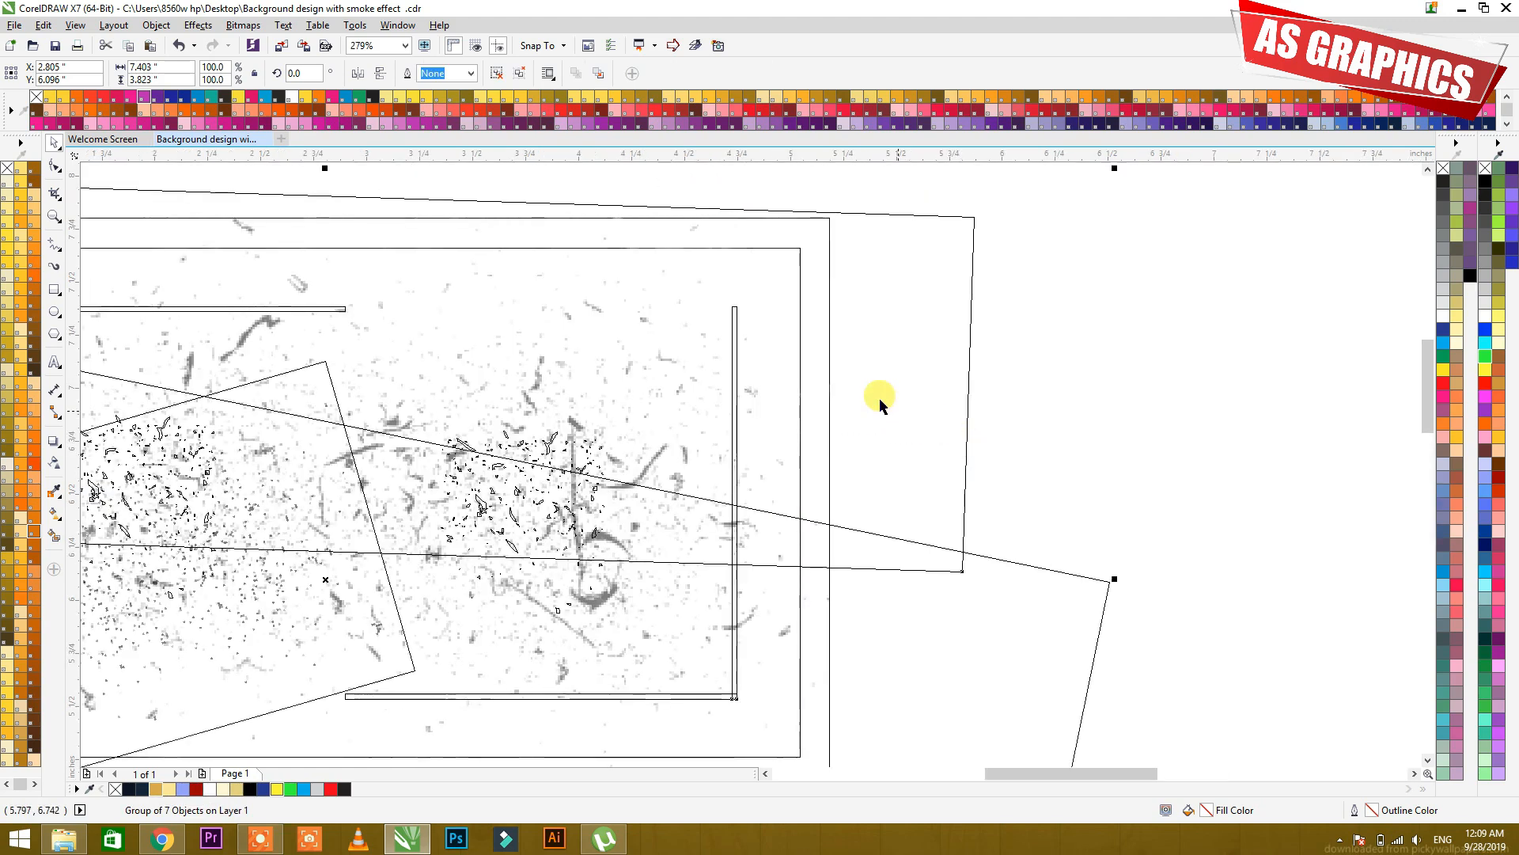
{"action": "right_click", "coordinate": [830, 217]}
{"action": "left_click", "coordinate": [833, 223]}
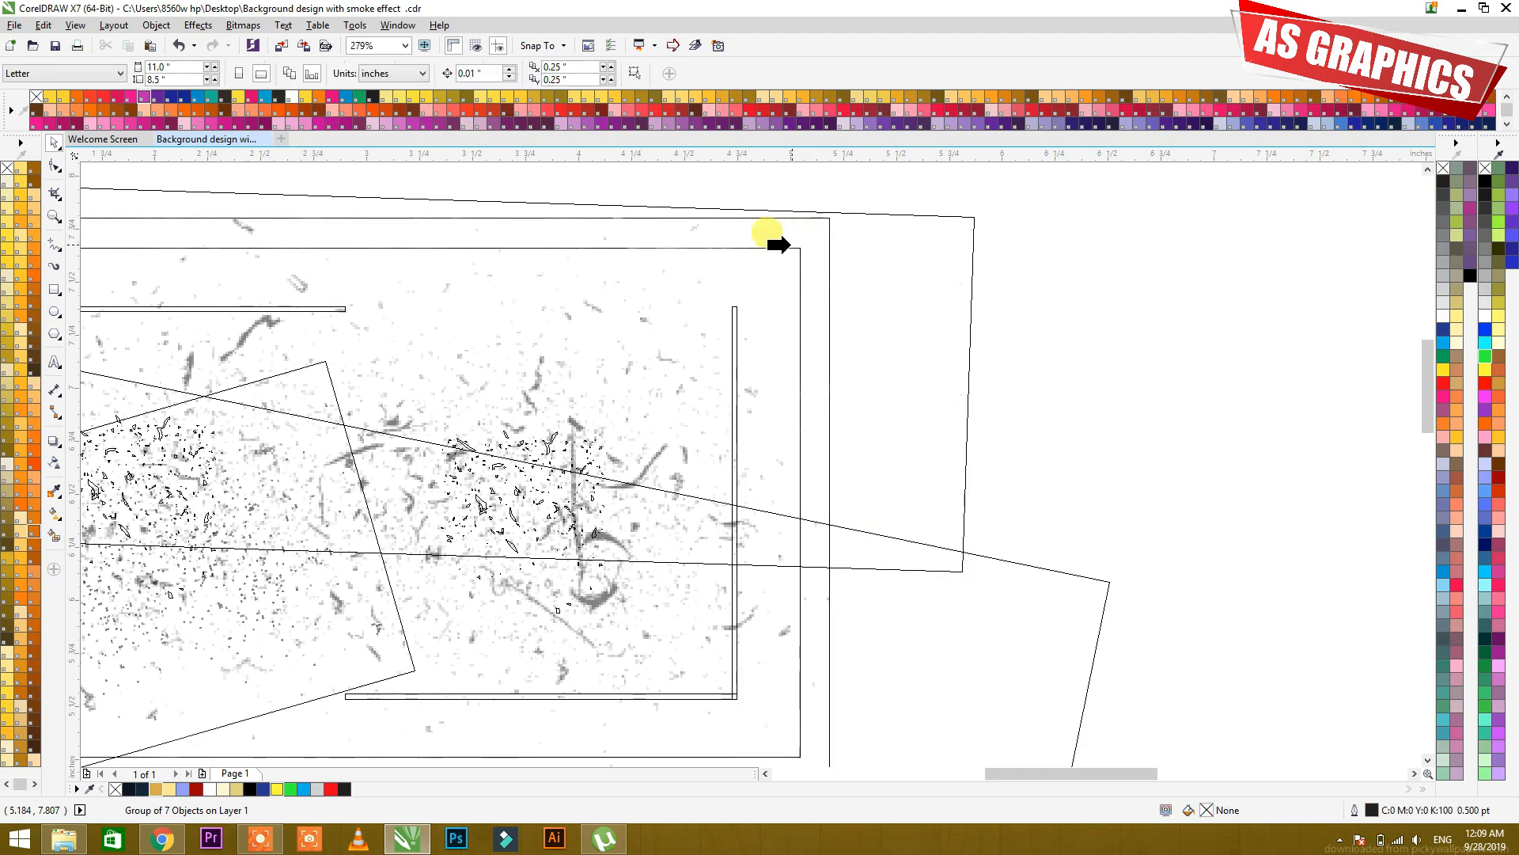
{"action": "left_click", "coordinate": [779, 247]}
{"action": "left_click", "coordinate": [915, 278]}
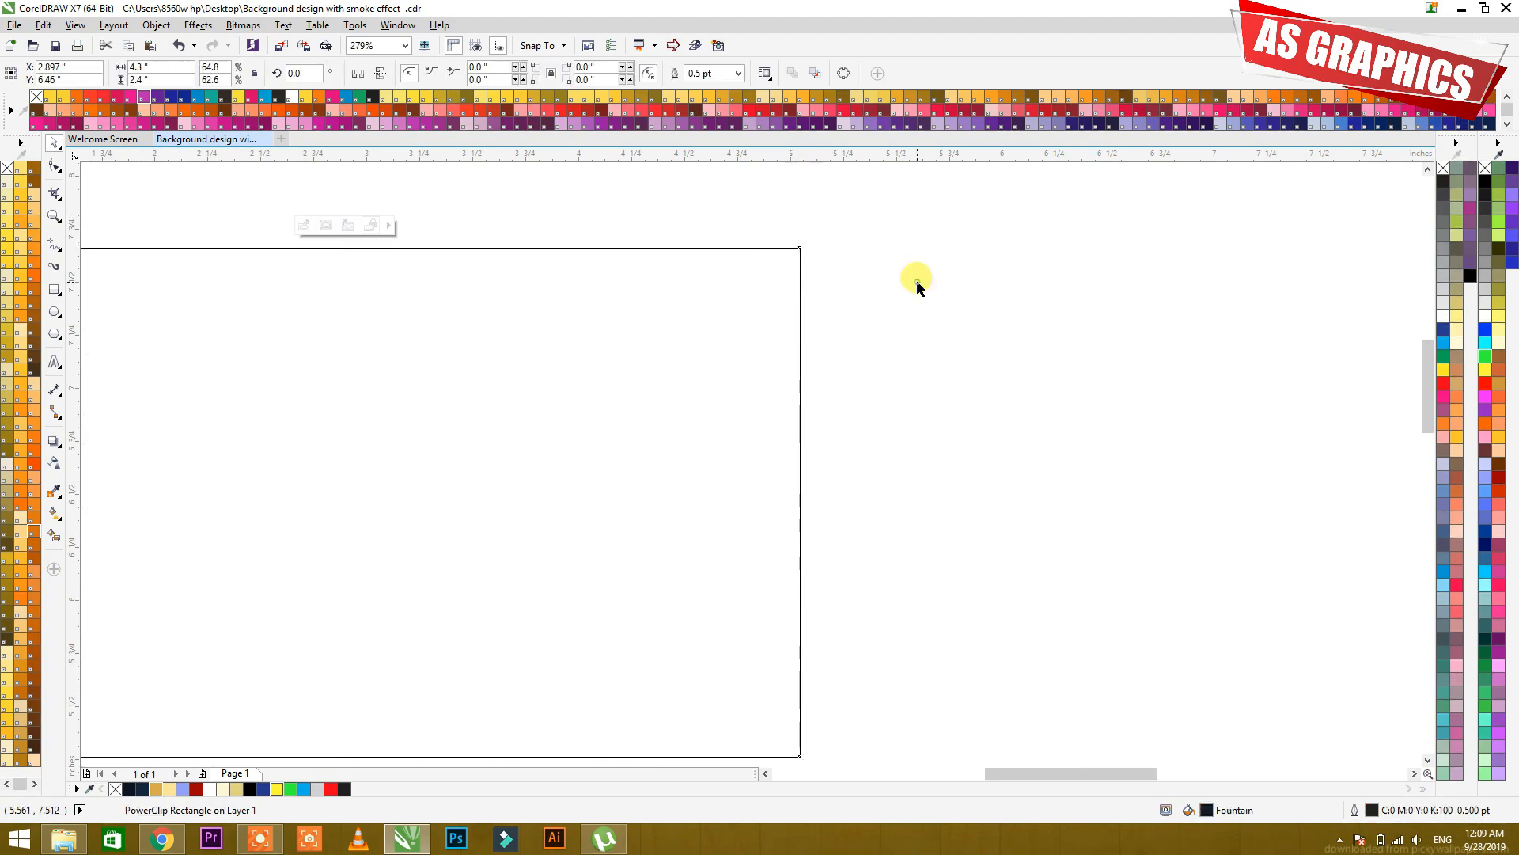
- Return to the Enhanced full-color display
{"action": "scroll", "coordinate": [923, 299], "scroll_direction": "down", "scroll_amount": 3}
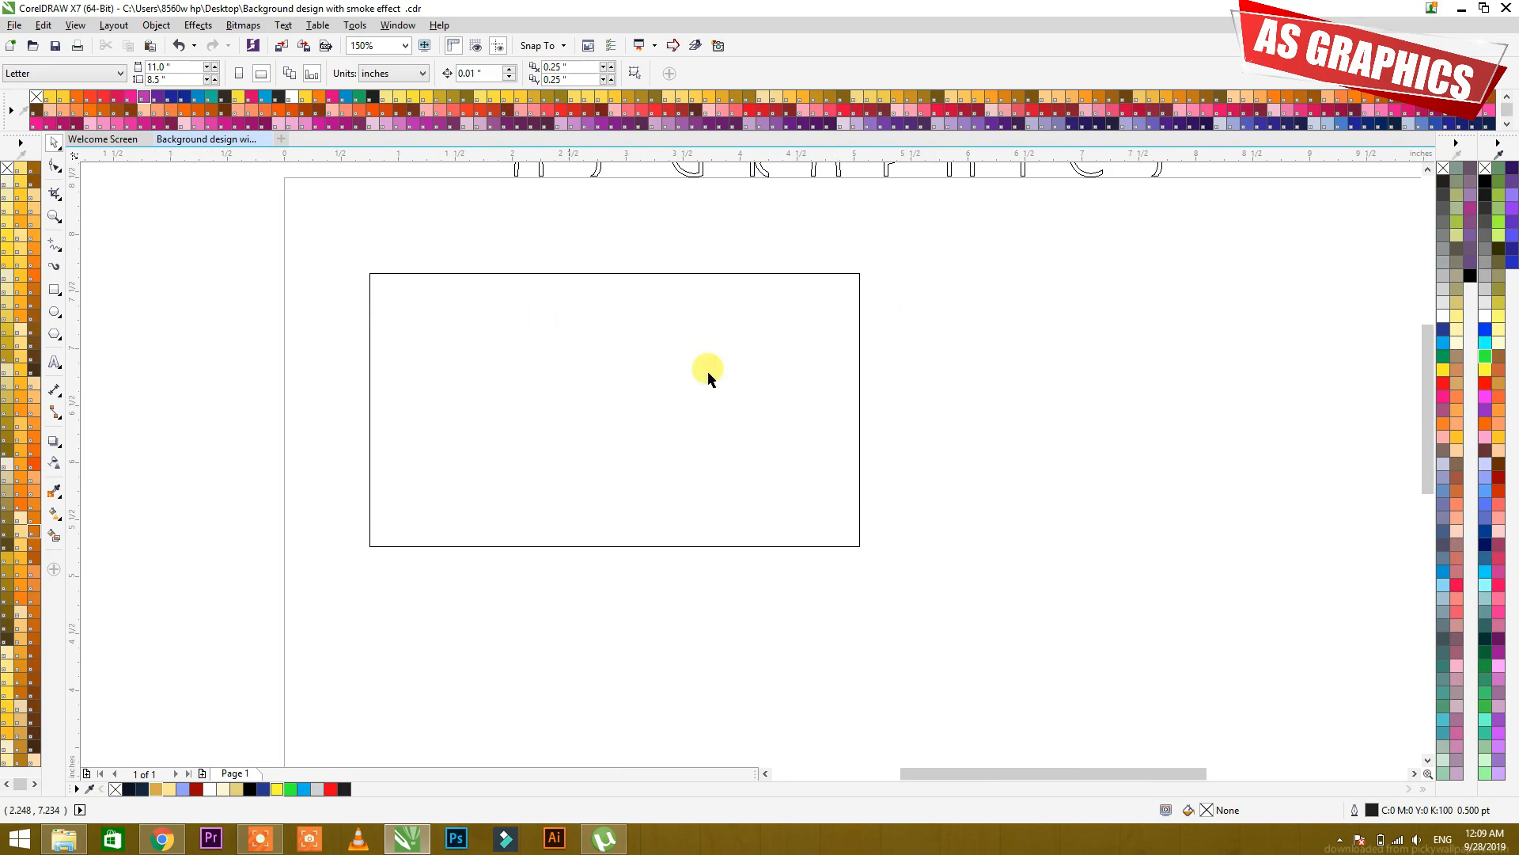
{"action": "left_click", "coordinate": [76, 26]}
{"action": "left_click", "coordinate": [107, 112]}
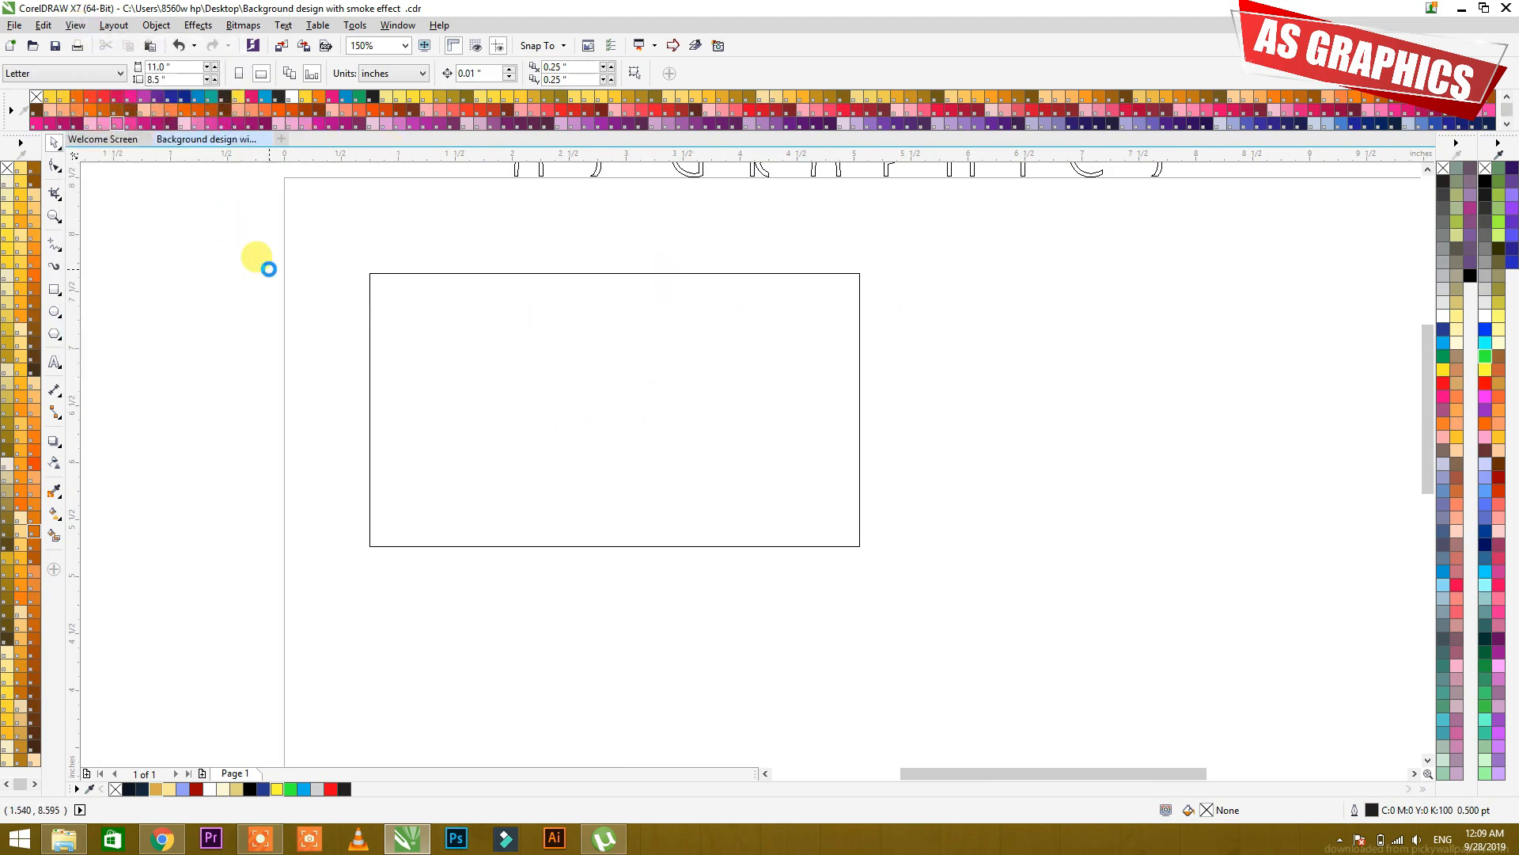
- Remove the outline from the clipped background rectangle and reposition it slightly farther right on the page
{"action": "left_click", "coordinate": [543, 364]}
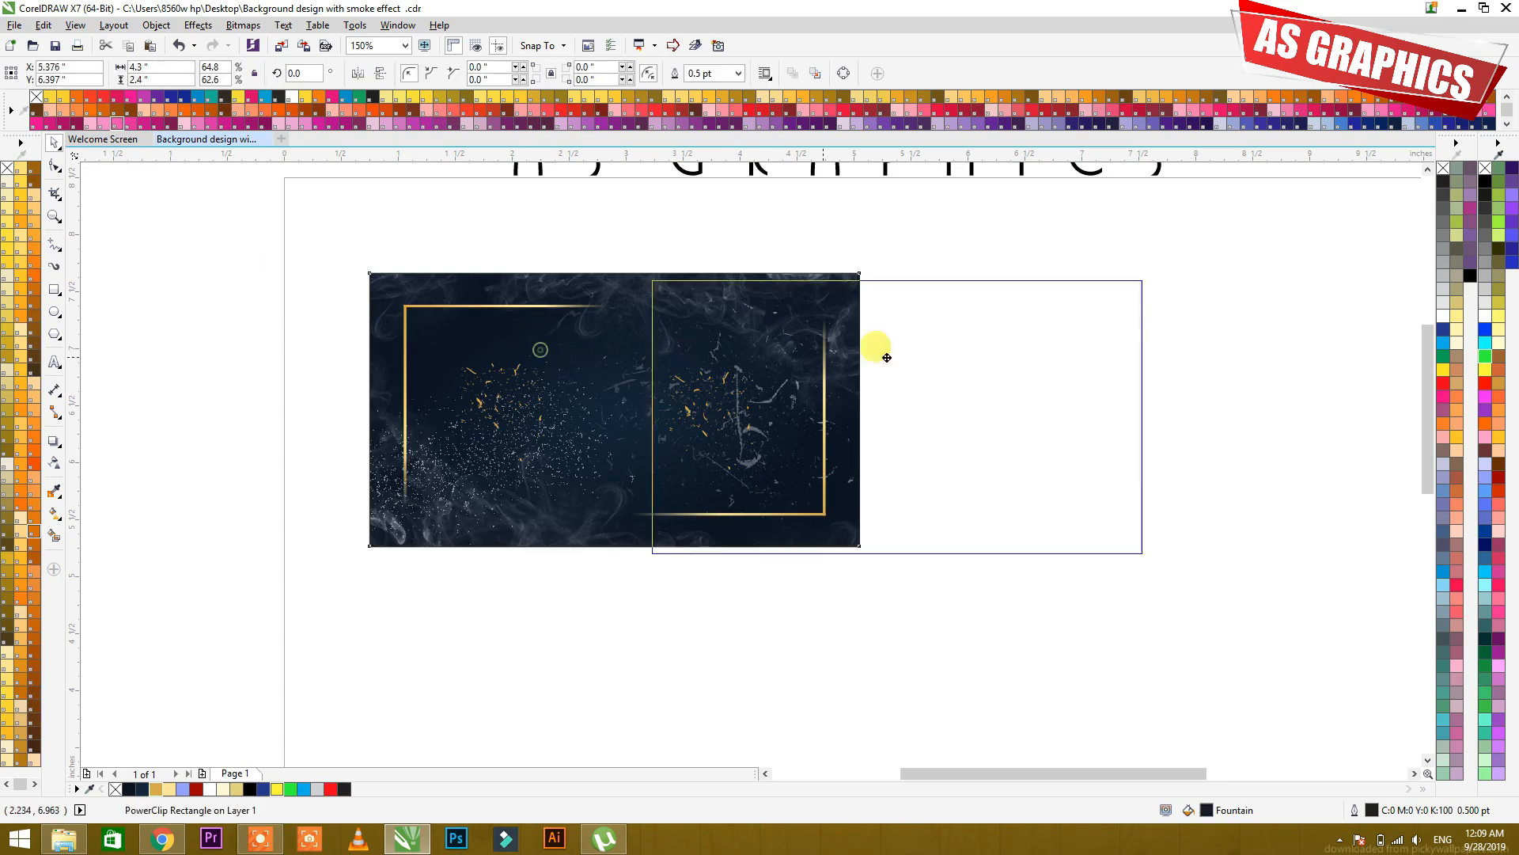
{"action": "left_click", "coordinate": [643, 205]}
{"action": "left_click_drag", "start_coordinate": [939, 393], "coordinate": [711, 400]}
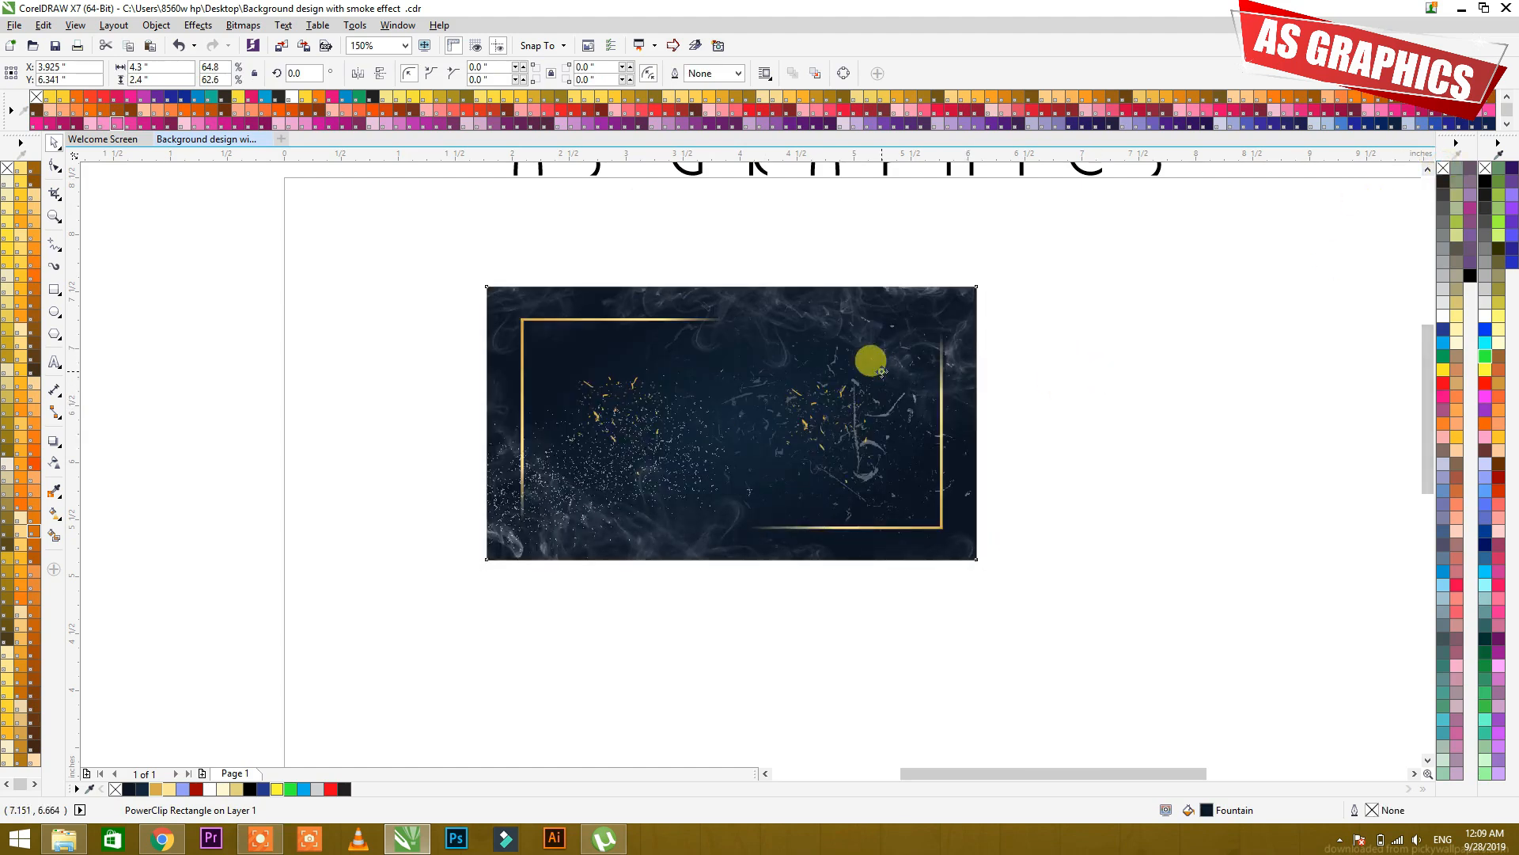
{"action": "left_click", "coordinate": [1059, 383]}
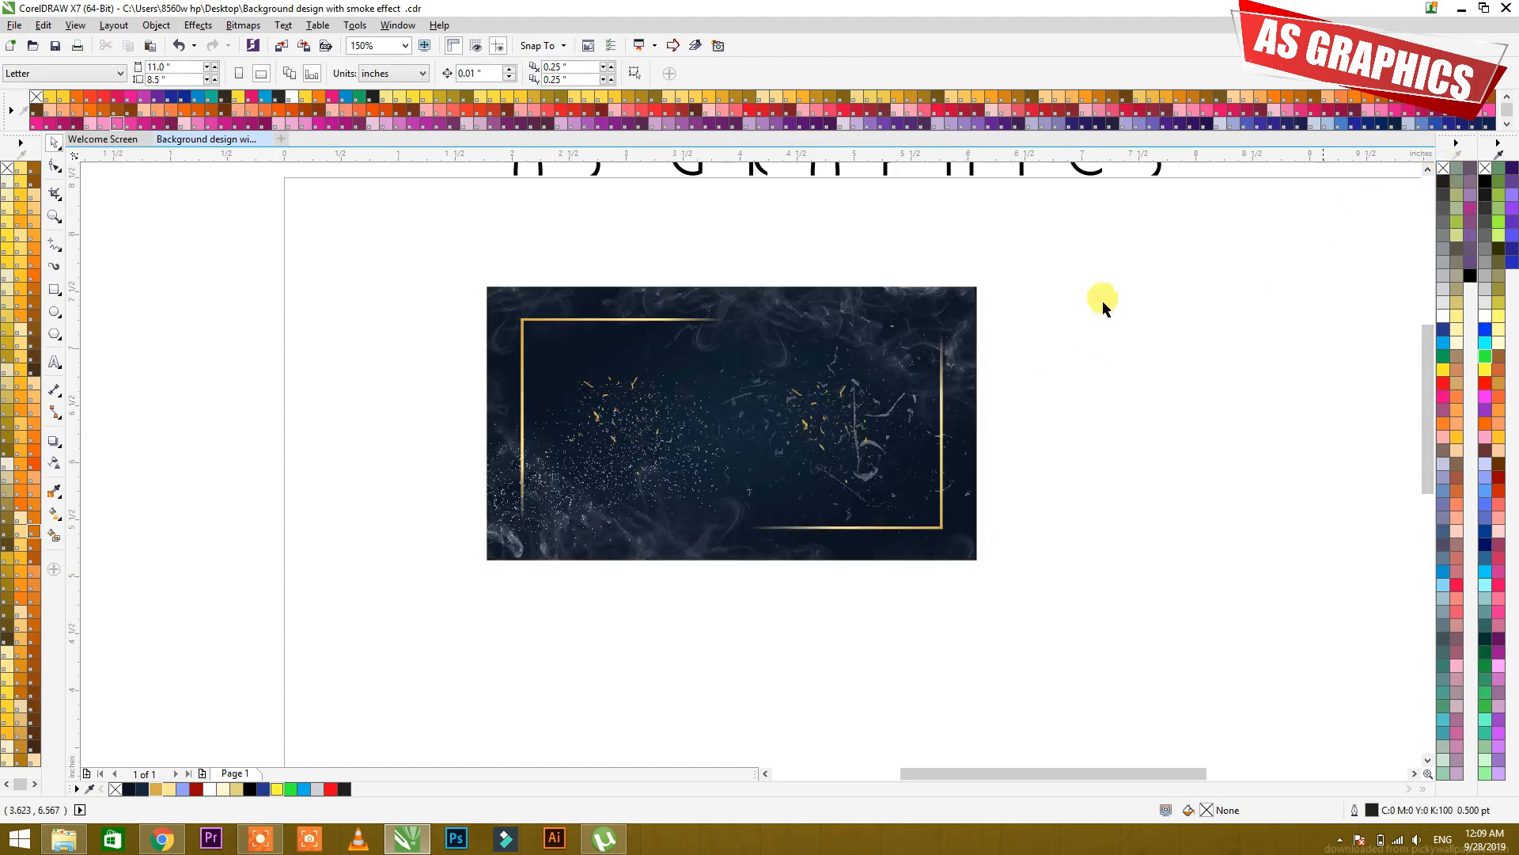
- Try removing the fill from the clipped background rectangle and undo it
{"action": "left_click", "coordinate": [834, 343]}
{"action": "left_click", "coordinate": [1443, 168]}
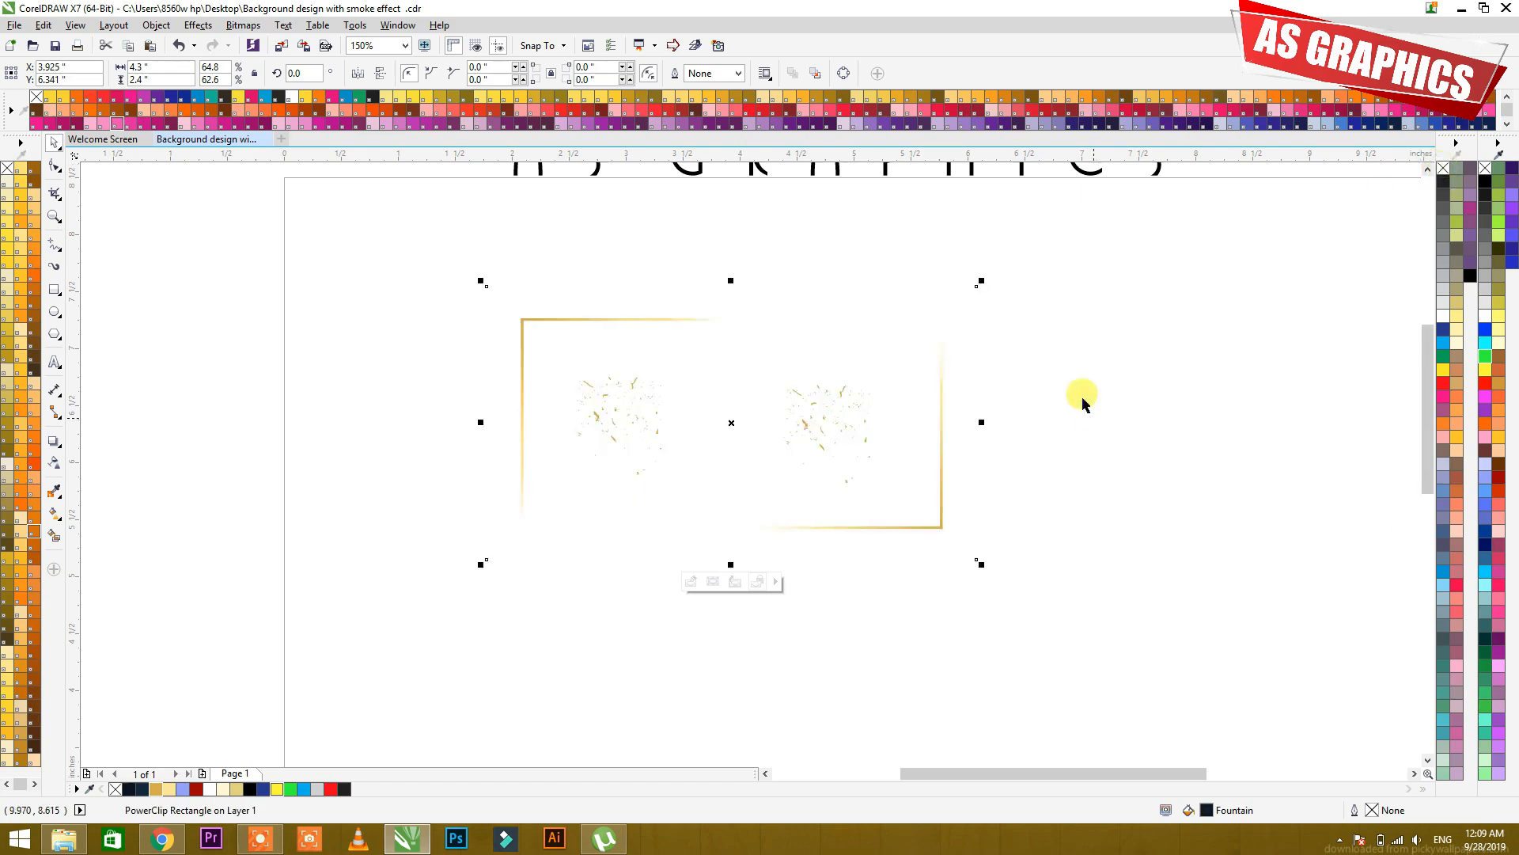
{"action": "key", "text": "ctrl+z"}
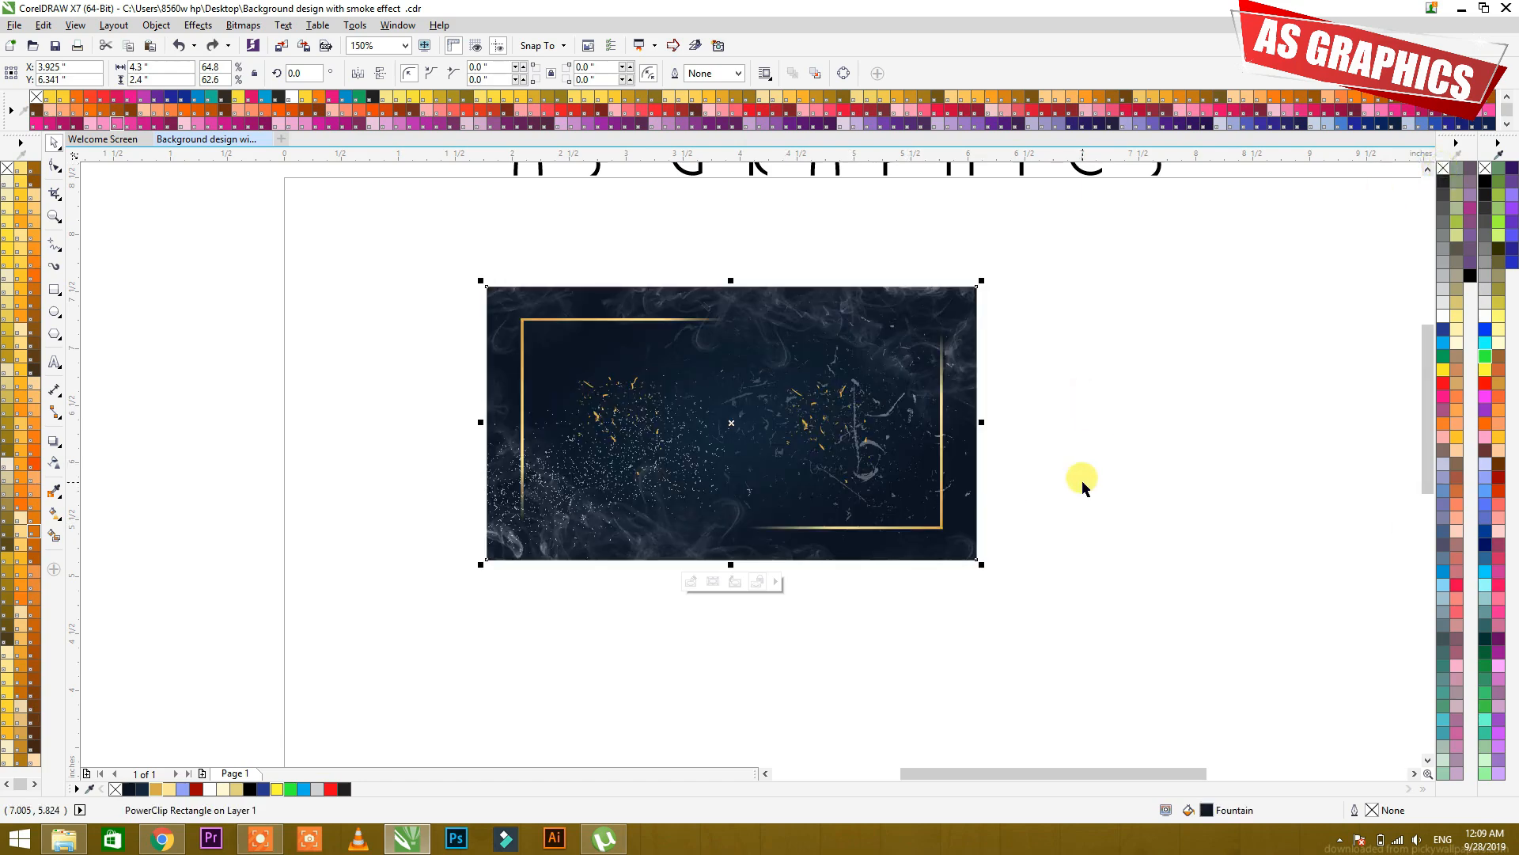
{"action": "left_click", "coordinate": [861, 376]}
{"action": "left_click_drag", "start_coordinate": [403, 246], "coordinate": [1112, 690]}
{"action": "left_click", "coordinate": [261, 432]}
{"action": "left_click", "coordinate": [54, 362]}
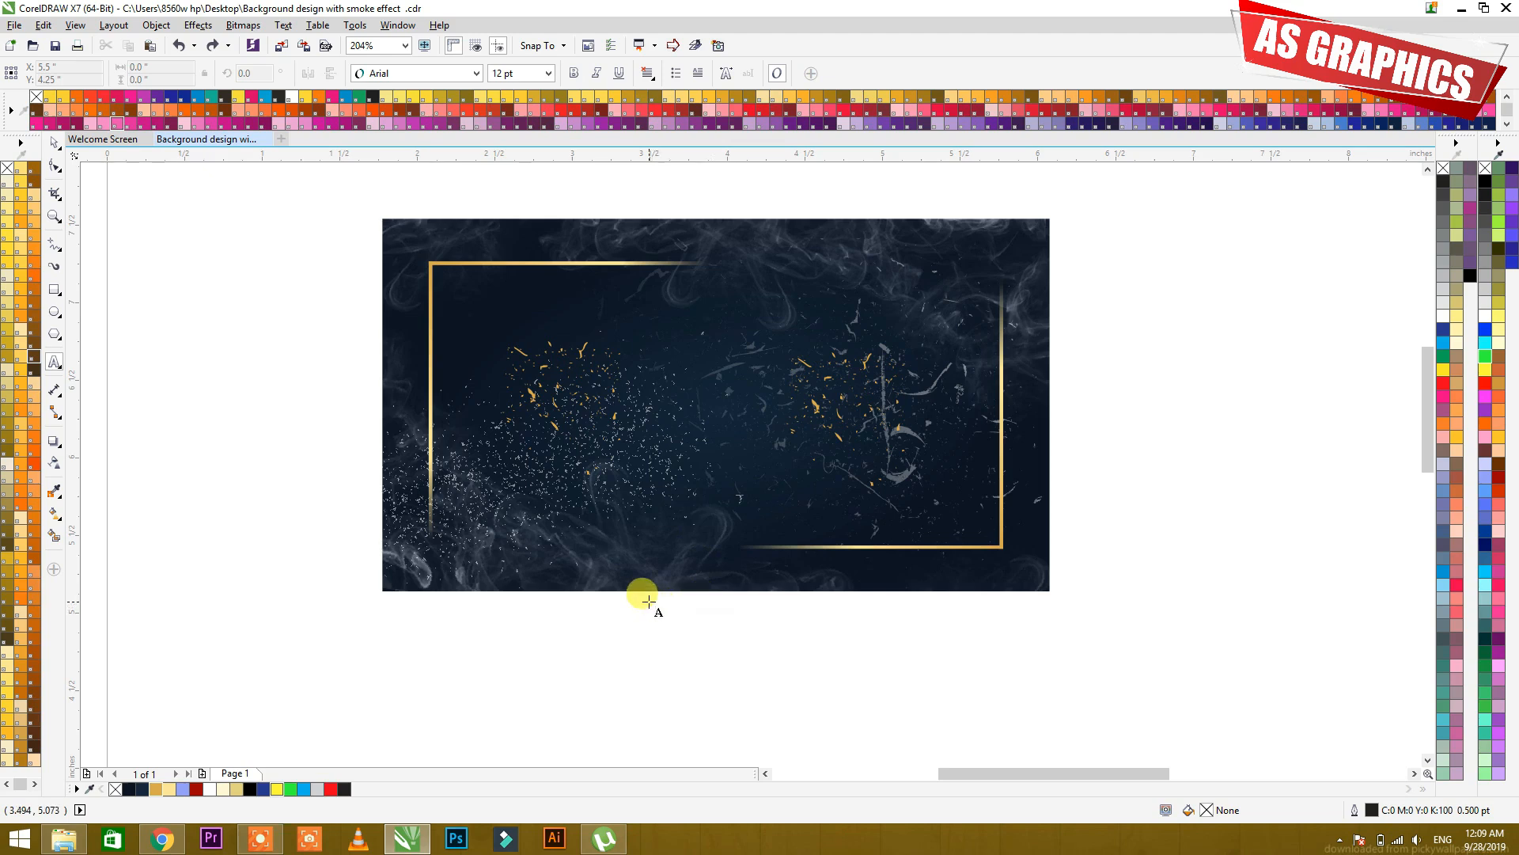
{"action": "left_click", "coordinate": [622, 671]}
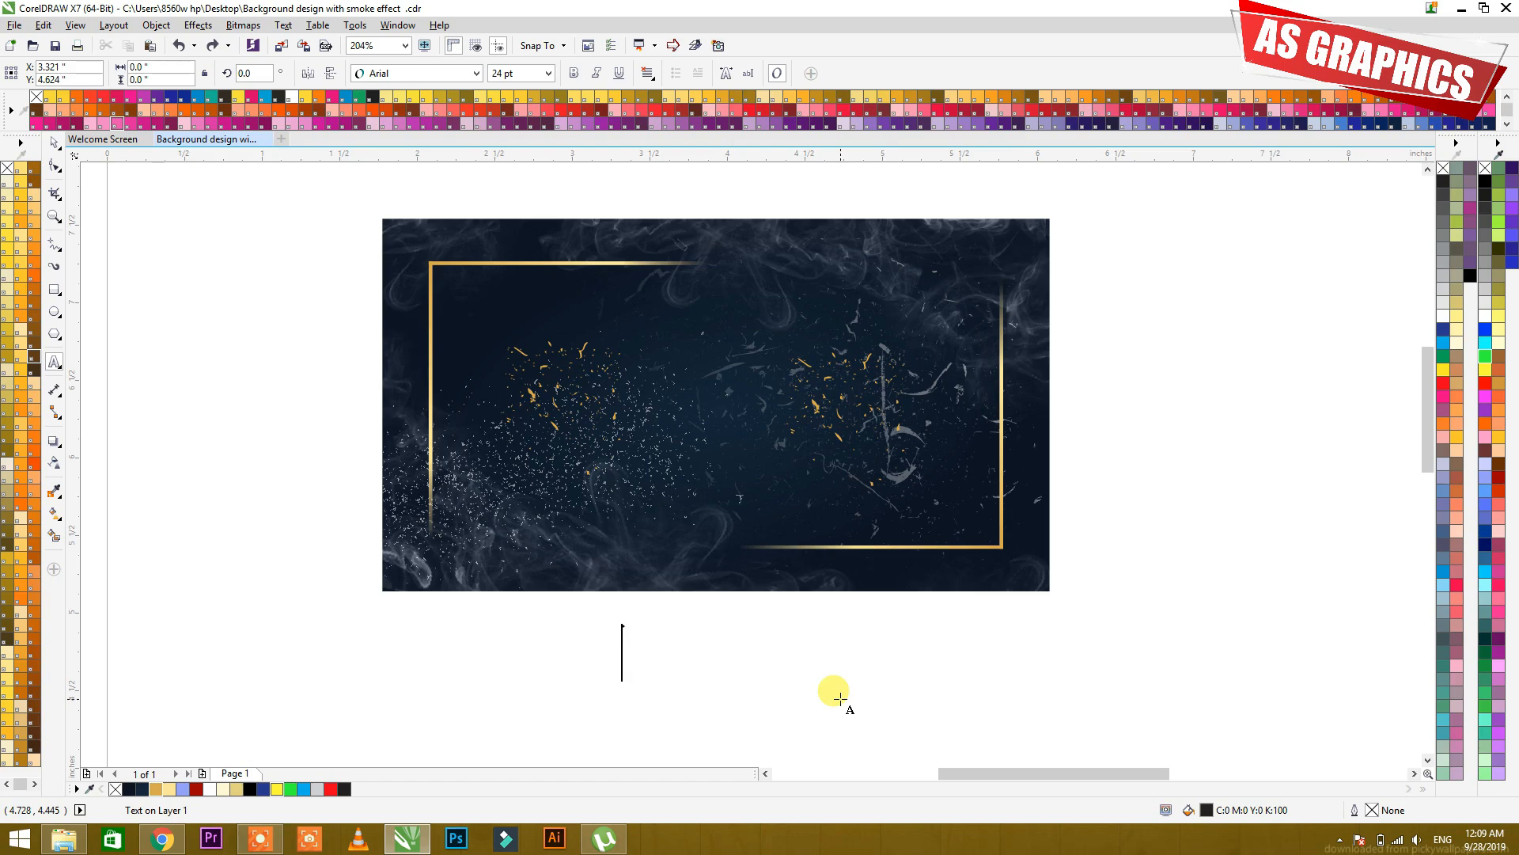
{"action": "key", "text": "ctrl+space"}
- Try rotating the clipped background 90 degrees clockwise into a portrait layout, and undo back to the landscape version
{"action": "left_click", "coordinate": [865, 459]}
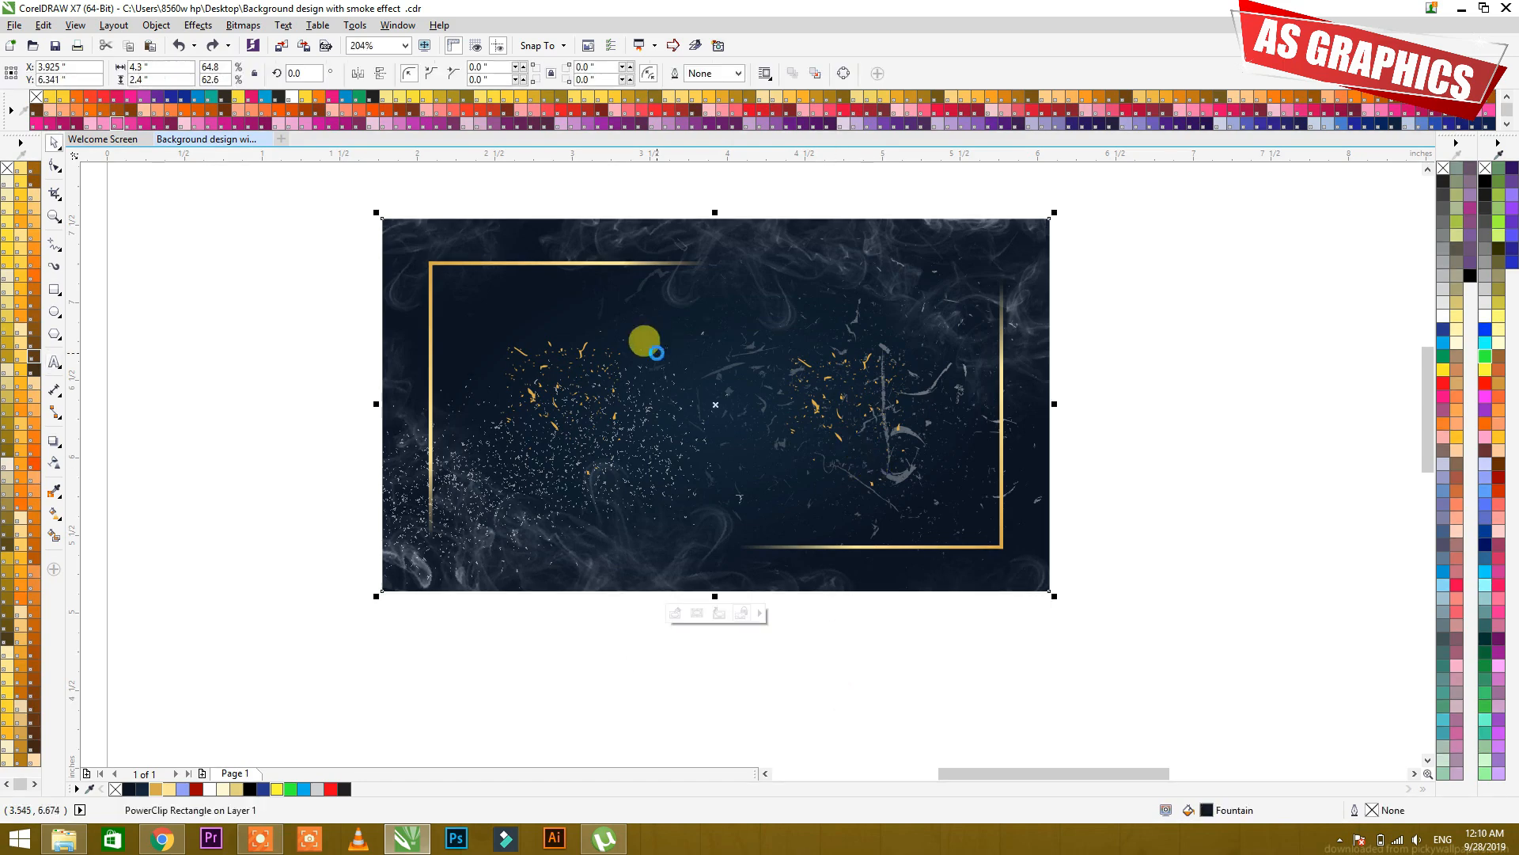
{"action": "scroll", "coordinate": [658, 352], "scroll_direction": "down", "scroll_amount": 2}
{"action": "left_click", "coordinate": [819, 348]}
{"action": "left_click_drag", "start_coordinate": [849, 284], "coordinate": [726, 444]}
{"action": "left_click_drag", "start_coordinate": [710, 360], "coordinate": [671, 378]}
{"action": "left_click_drag", "start_coordinate": [454, 261], "coordinate": [790, 665]}
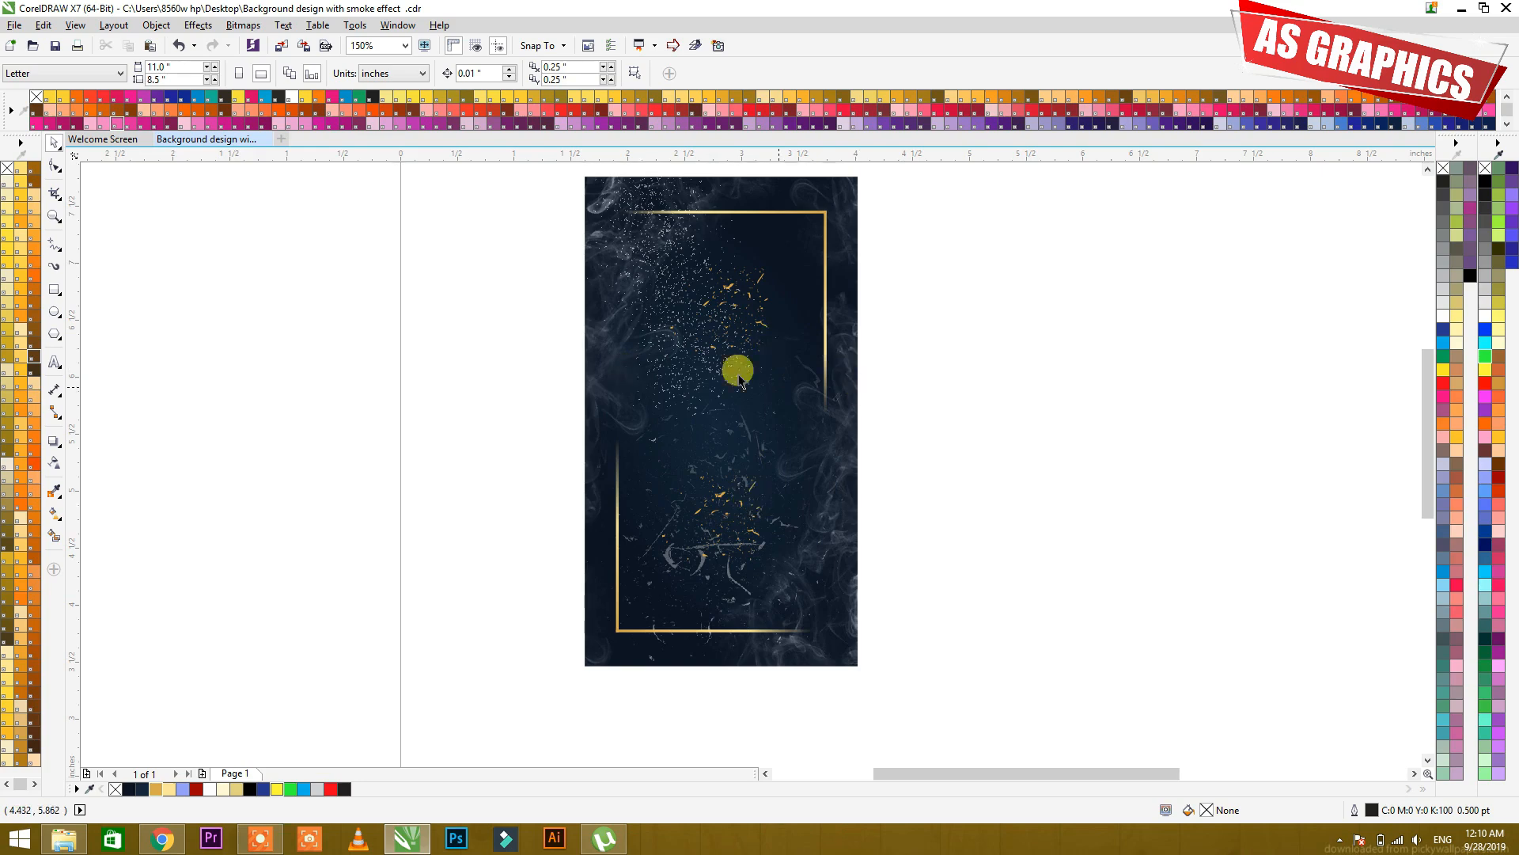
{"action": "scroll", "coordinate": [688, 326], "scroll_direction": "up", "scroll_amount": 1}
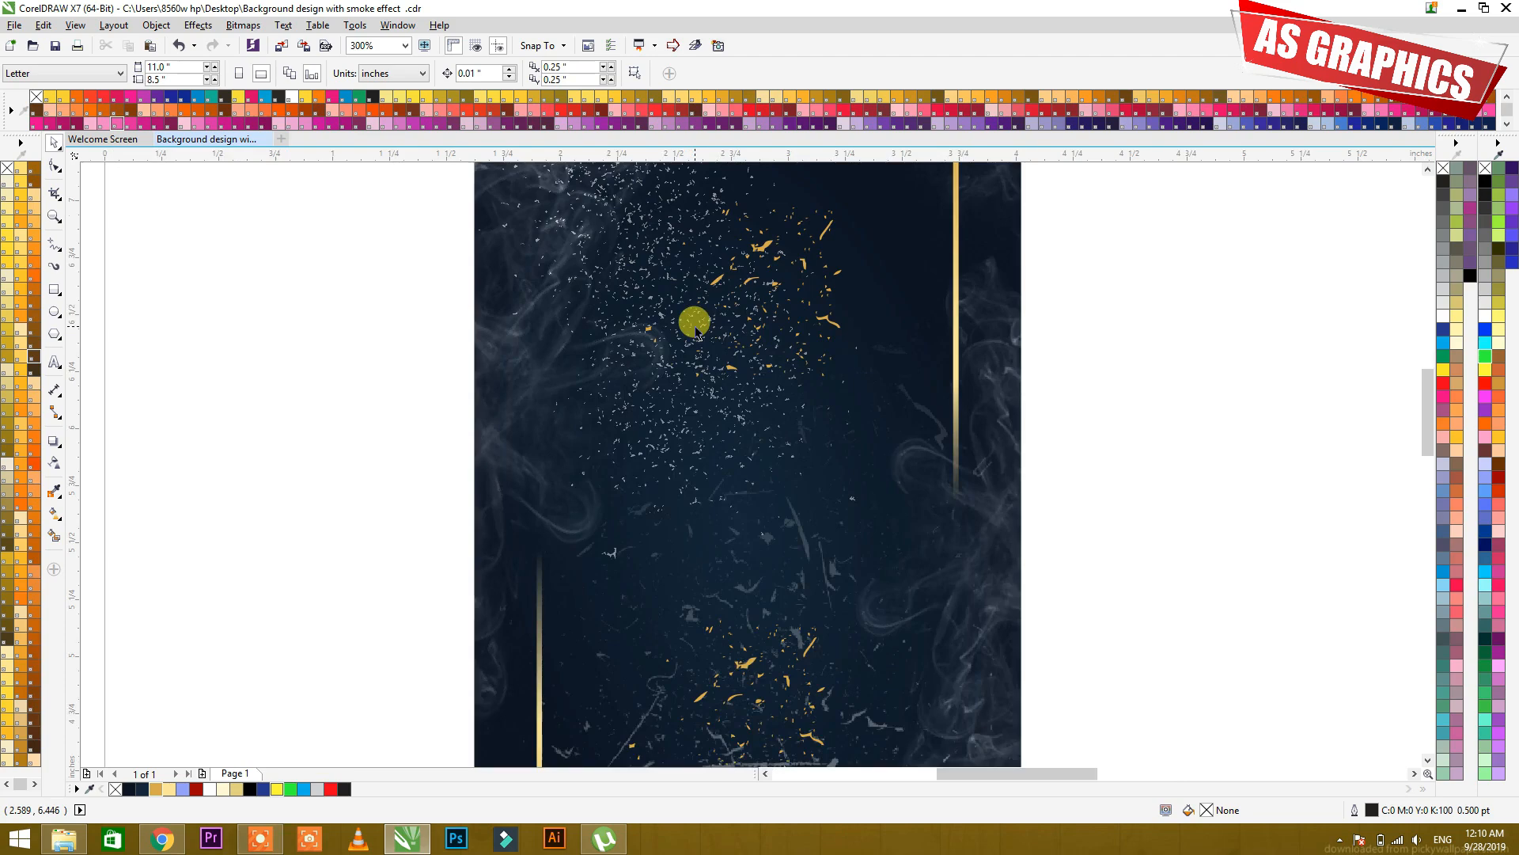
{"action": "scroll", "coordinate": [695, 330], "scroll_direction": "down", "scroll_amount": 1}
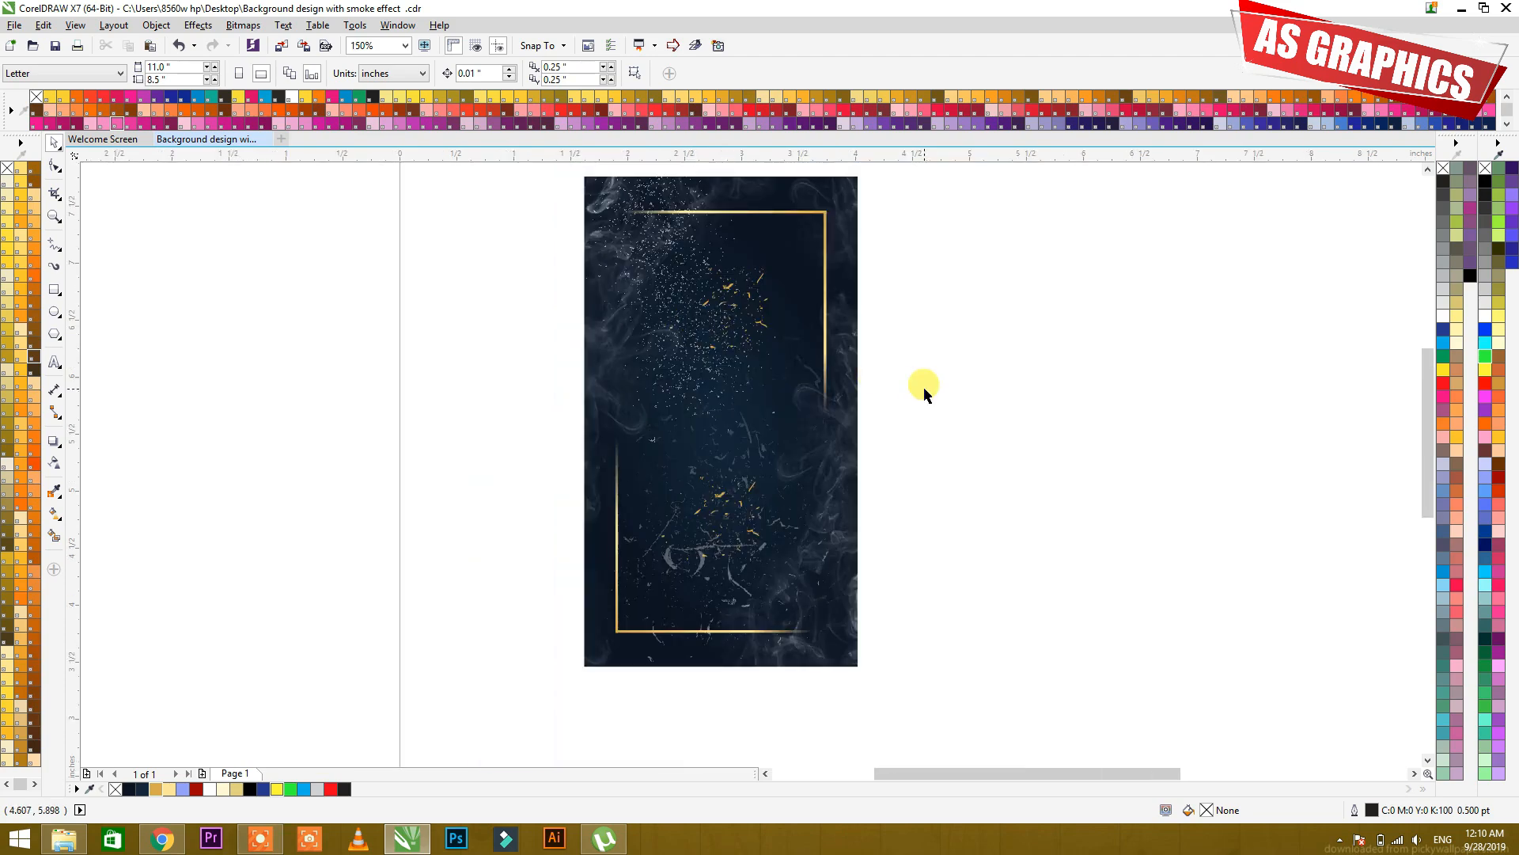
{"action": "key", "text": "ctrl+z"}
{"action": "key", "text": "ctrl+z"}
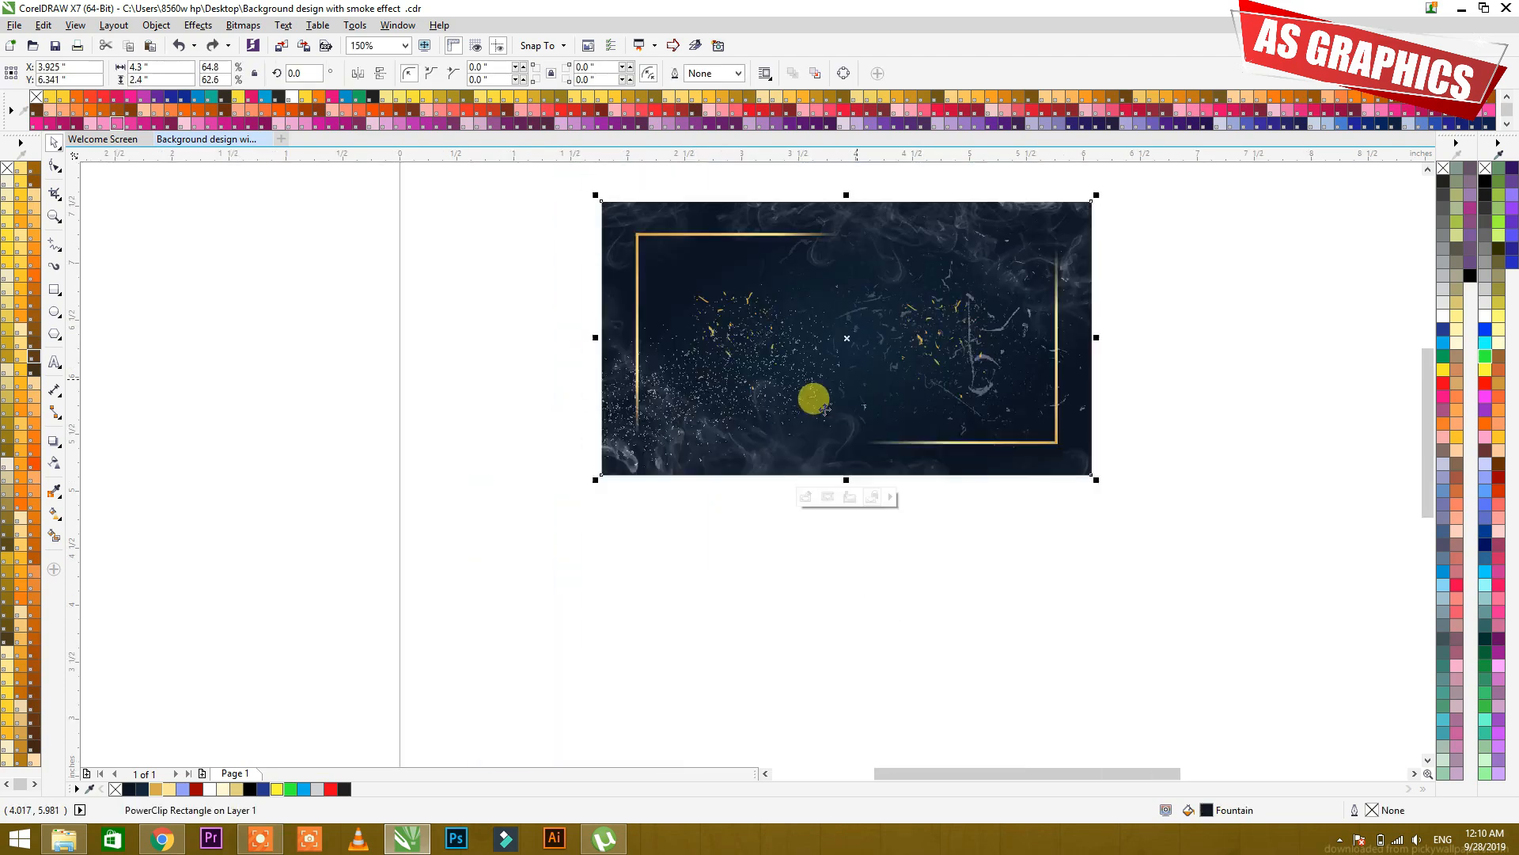
{"action": "left_click", "coordinate": [584, 393]}
{"action": "left_click_drag", "start_coordinate": [574, 188], "coordinate": [1189, 606]}
{"action": "scroll", "coordinate": [1179, 606], "scroll_direction": "up", "scroll_amount": 1}
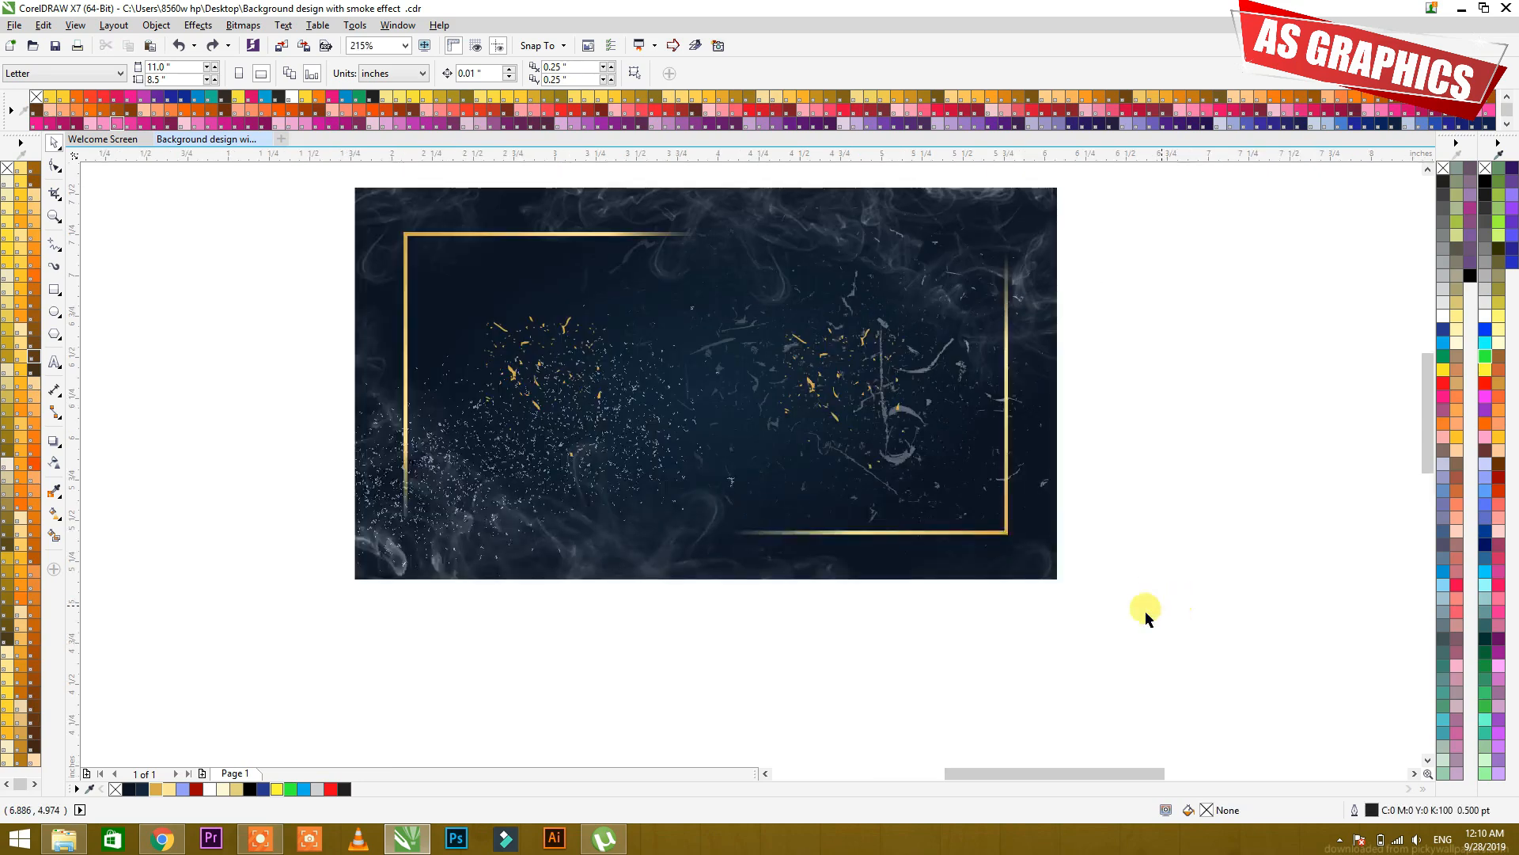
- Add the text "Background" just below the artwork and set it in the Cellos Script Personal Use font
{"action": "left_click", "coordinate": [55, 362]}
{"action": "left_click", "coordinate": [584, 669]}
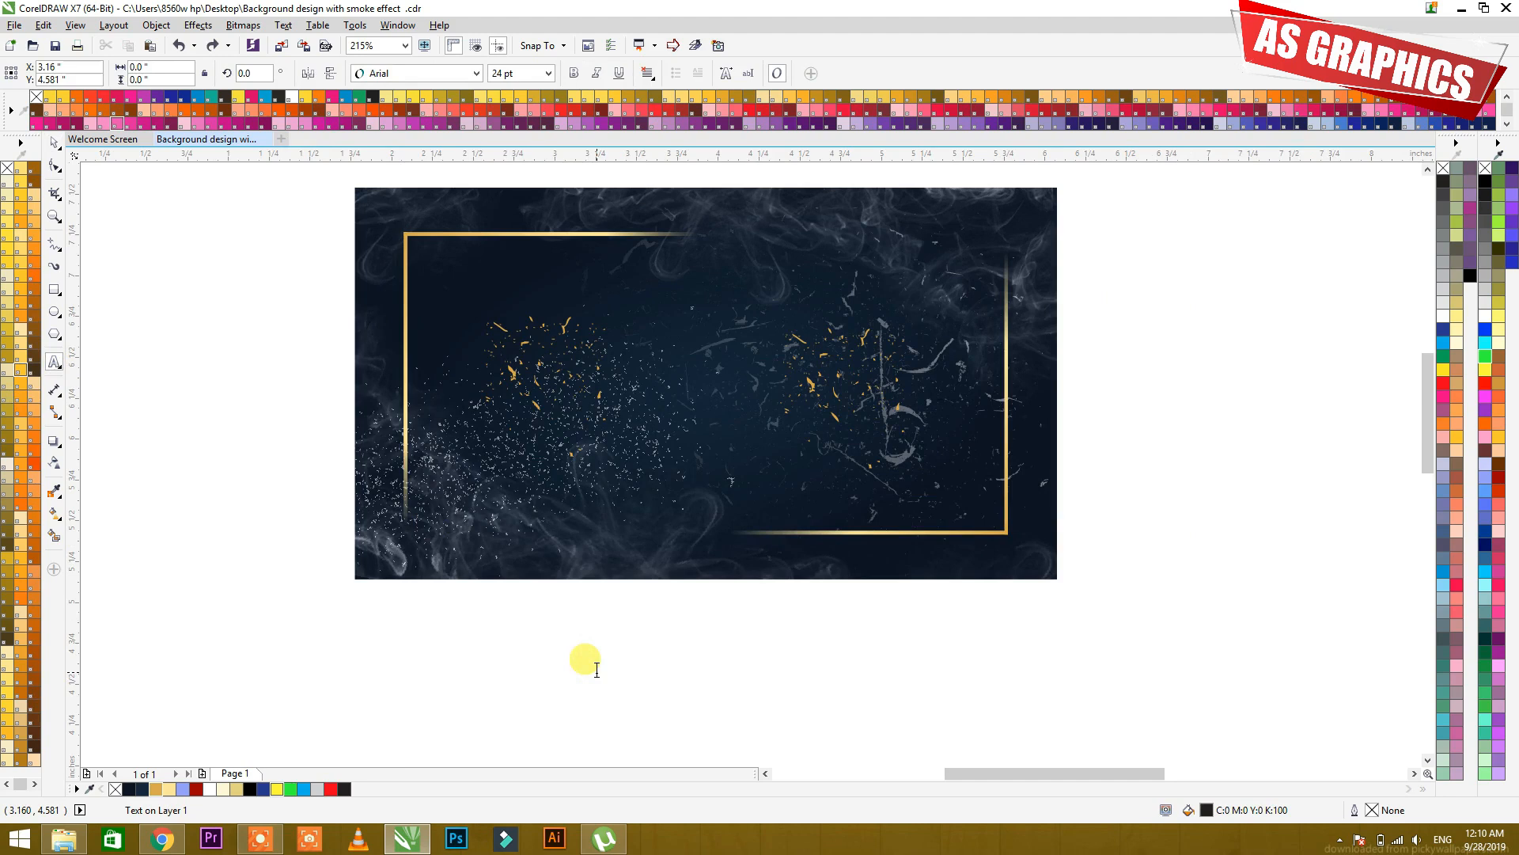
{"action": "type", "text": "Back"}
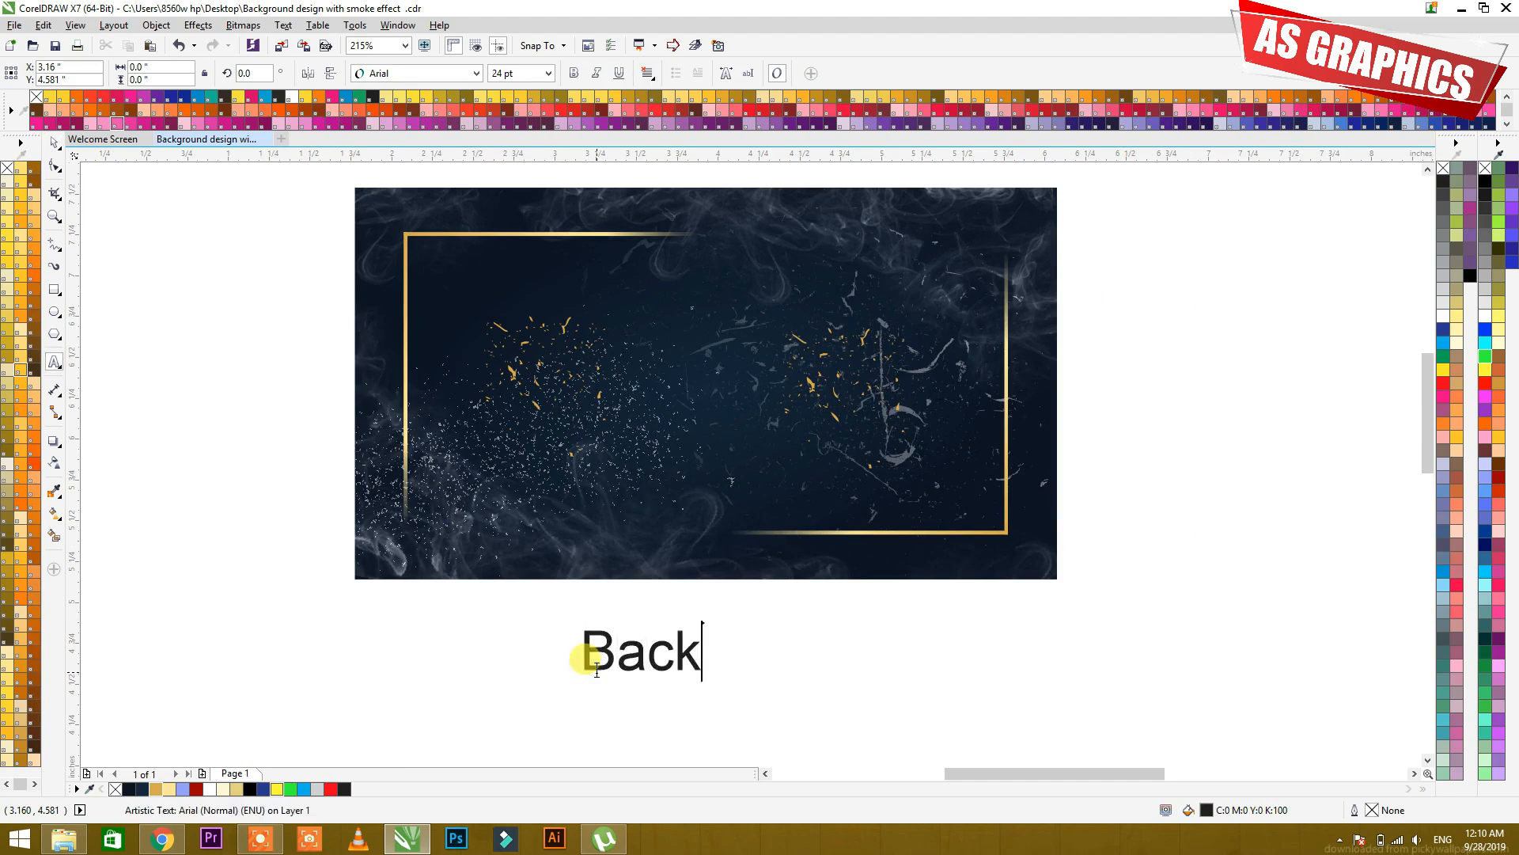
{"action": "type", "text": "ground"}
{"action": "key", "text": "Escape"}
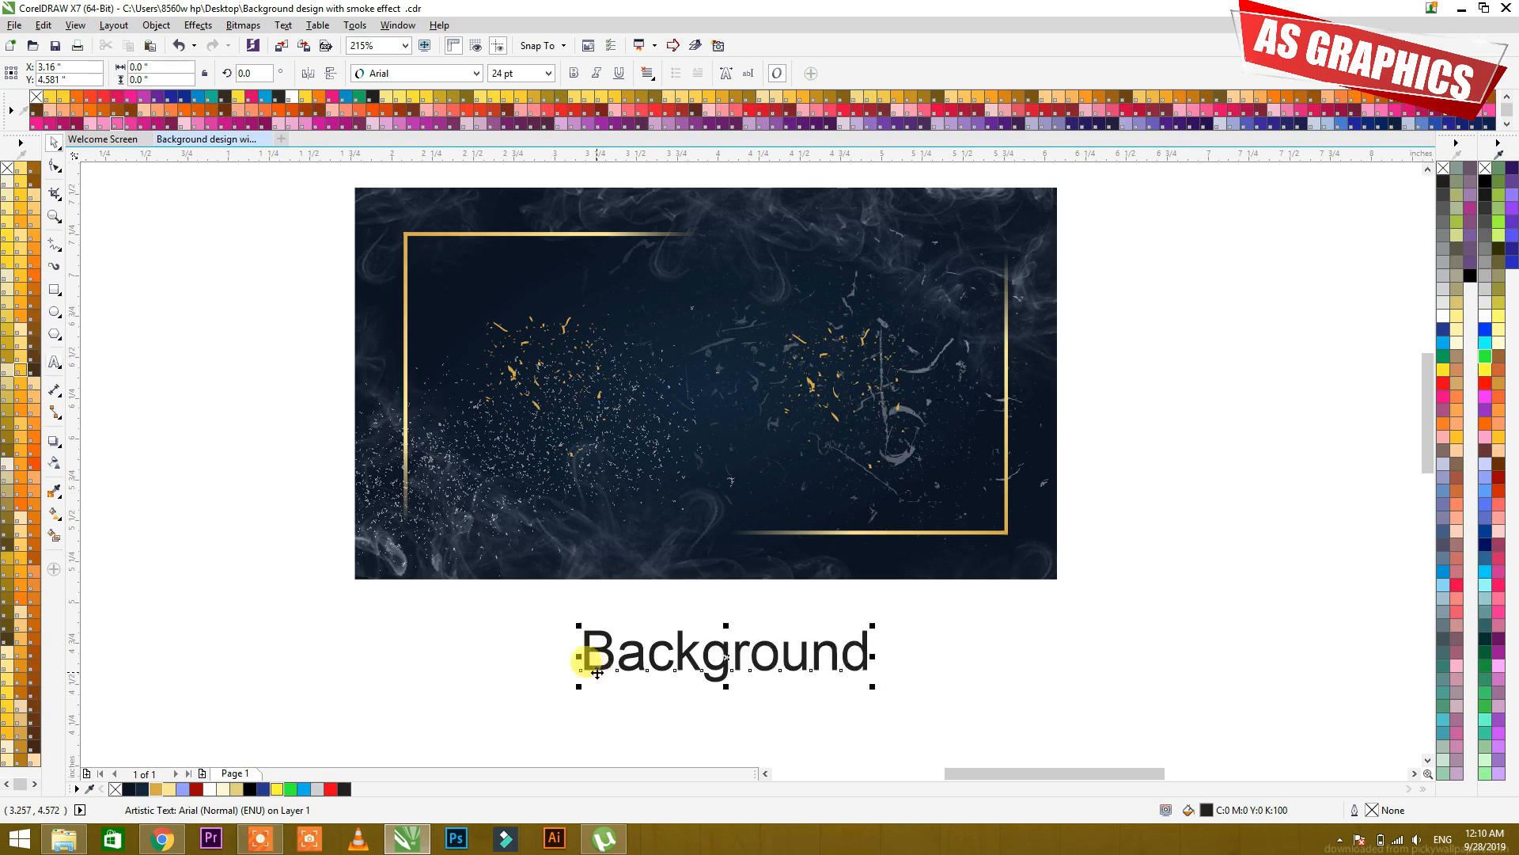
{"action": "left_click_drag", "start_coordinate": [709, 648], "coordinate": [722, 633]}
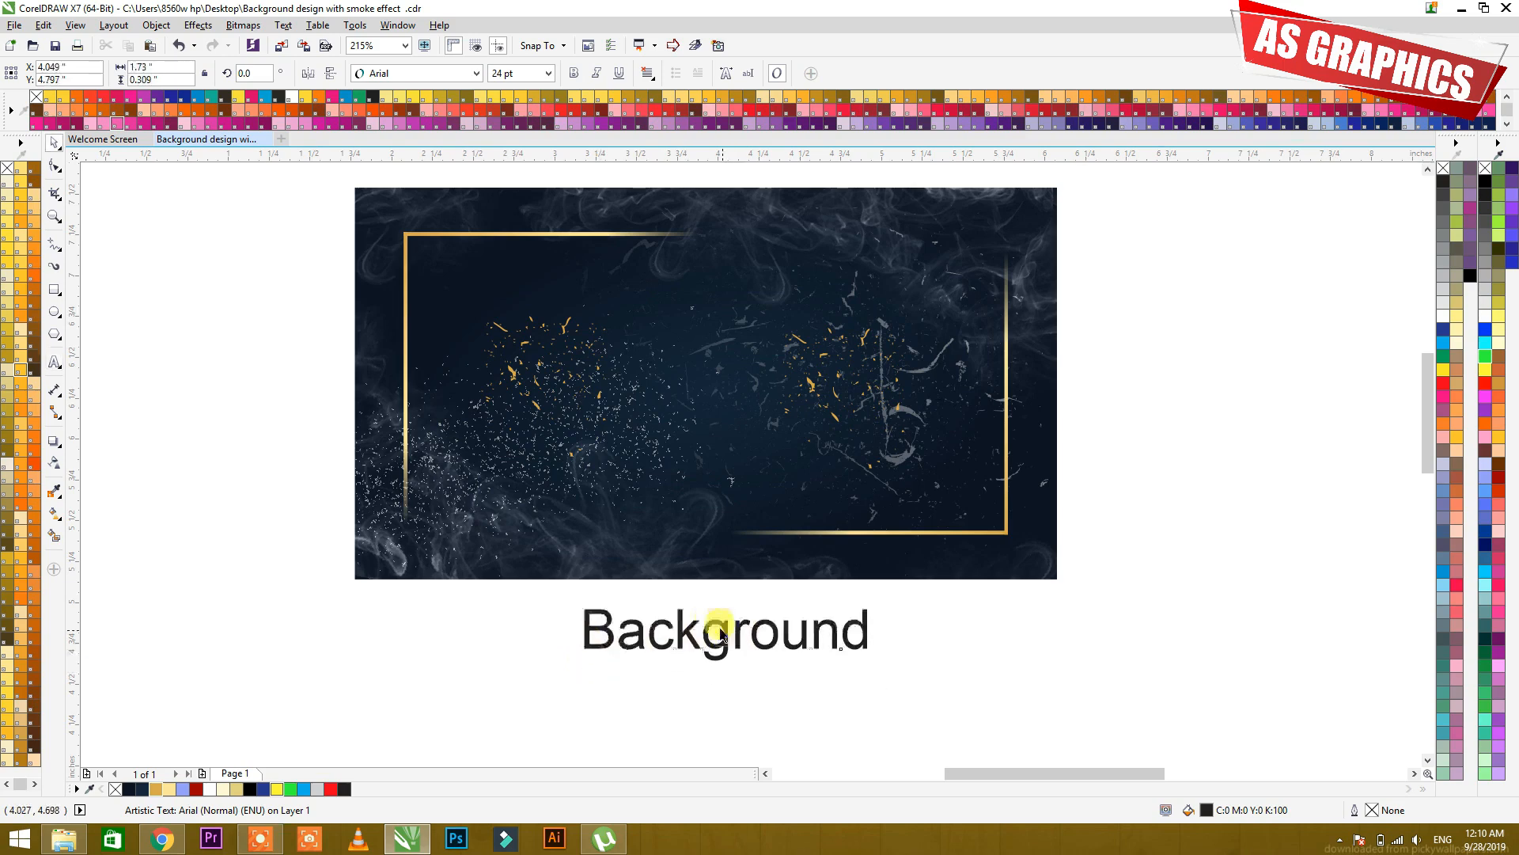
{"action": "left_click", "coordinate": [419, 73]}
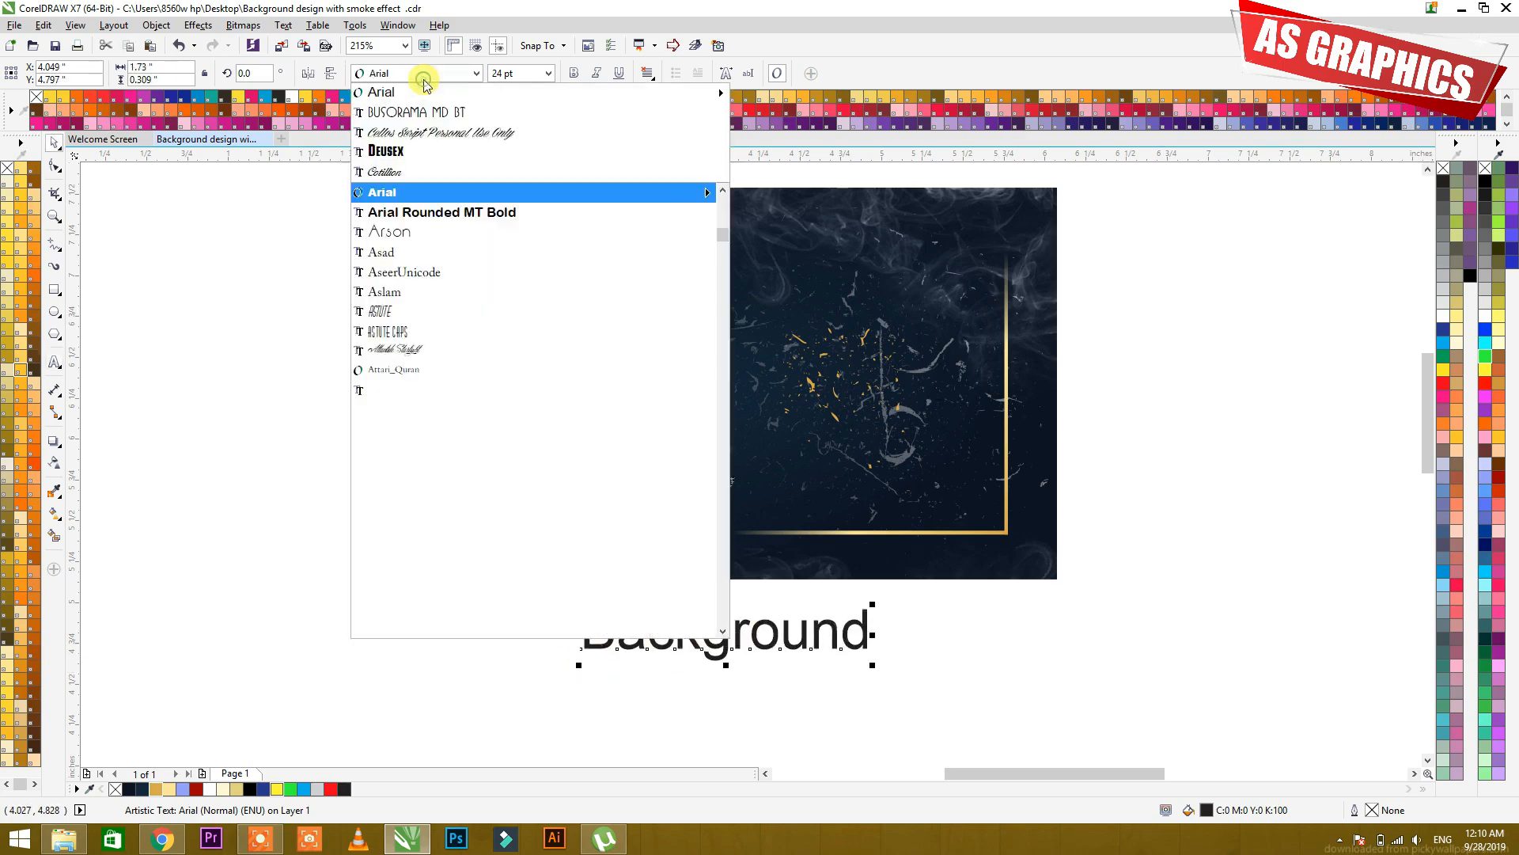
{"action": "left_click", "coordinate": [408, 132]}
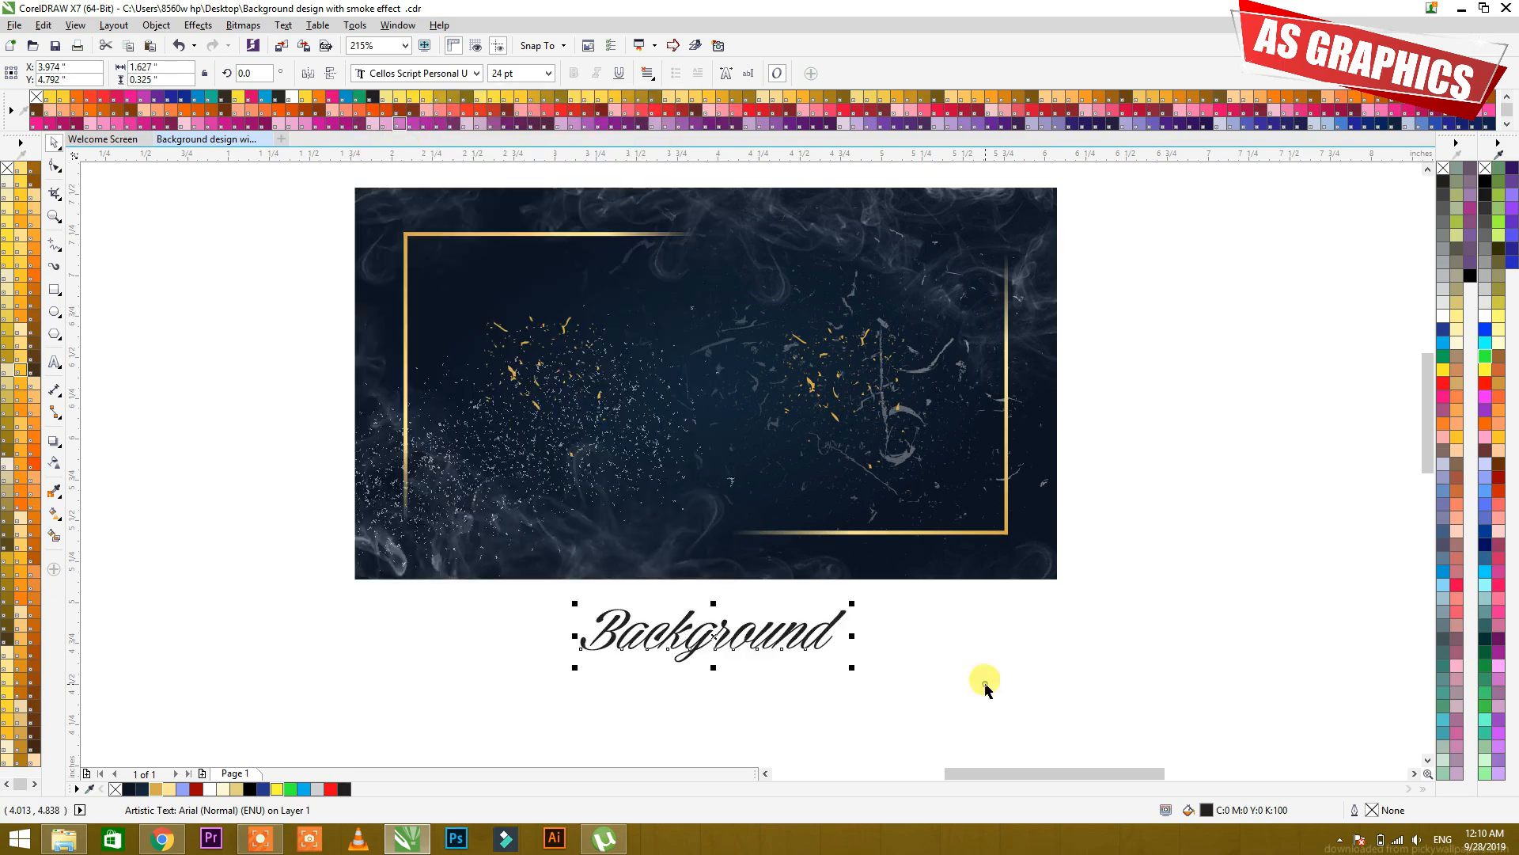
- Duplicate the "Background" text slightly lower and change the copy's wording to "Design"
{"action": "left_click_drag", "start_coordinate": [839, 623], "coordinate": [849, 659]}
{"action": "double_click", "coordinate": [848, 656]}
{"action": "key", "text": "ctrl+a"}
{"action": "type", "text": "d"}
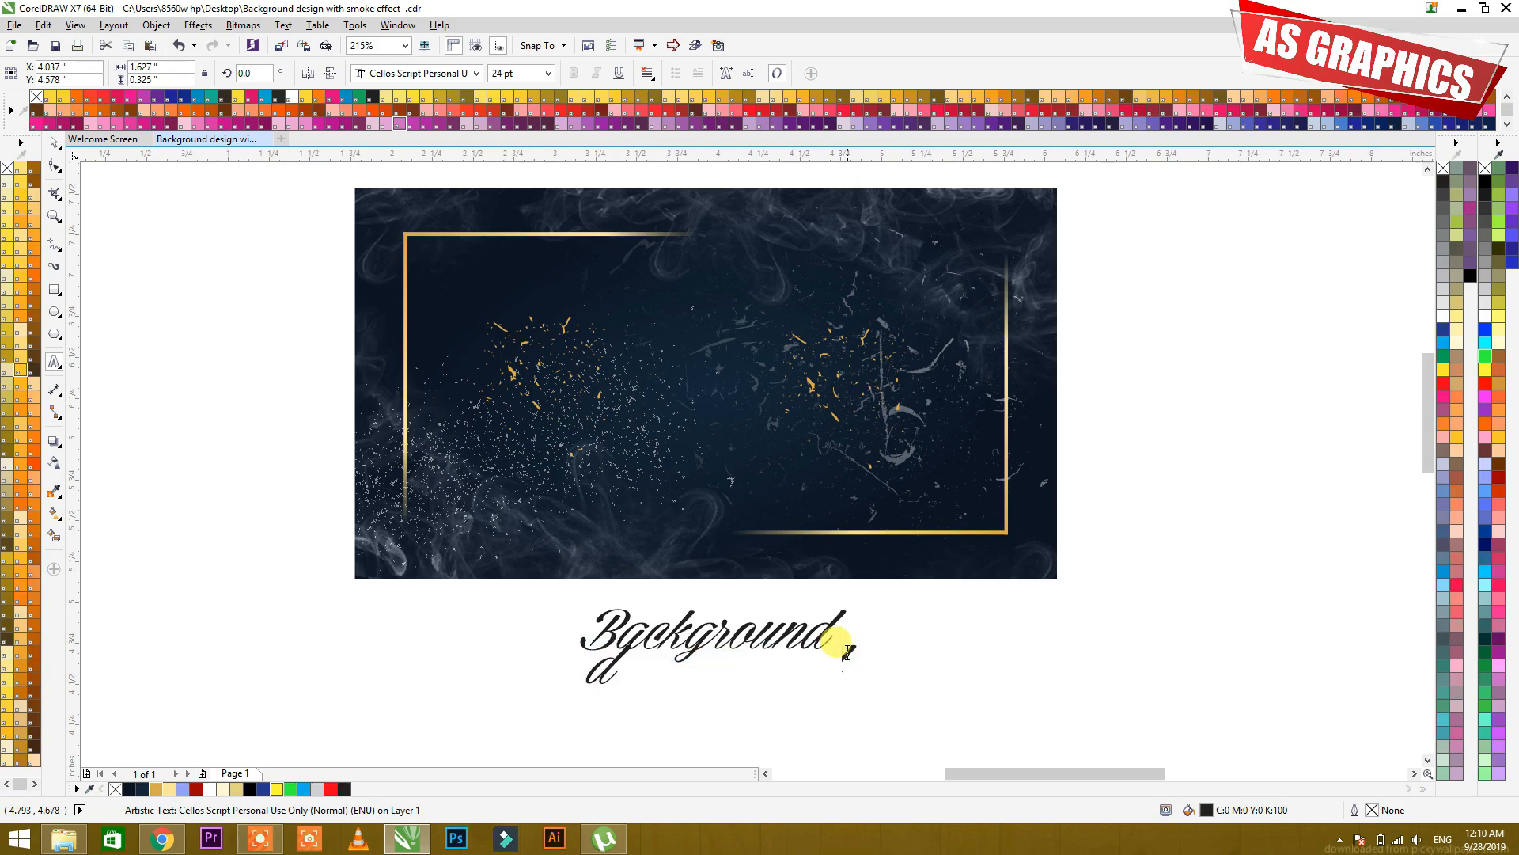
{"action": "key", "text": "BackSpace"}
{"action": "type", "text": "Design"}
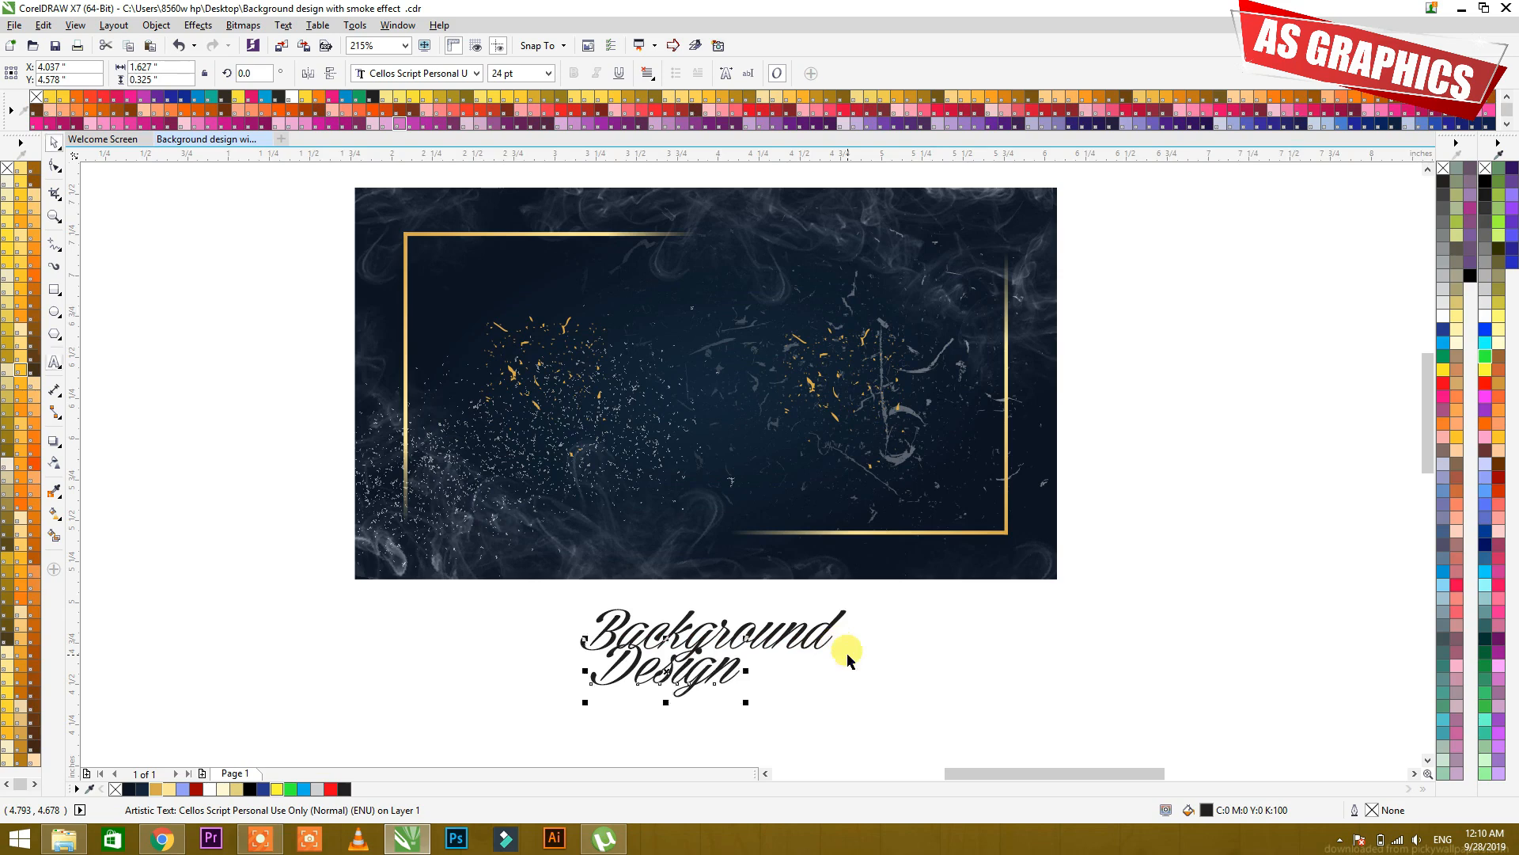
- Set "Design" in Busorama Md BT, shrink it to about 7.9 pt and place it beneath the second half of "Background"
{"action": "left_click", "coordinate": [431, 73]}
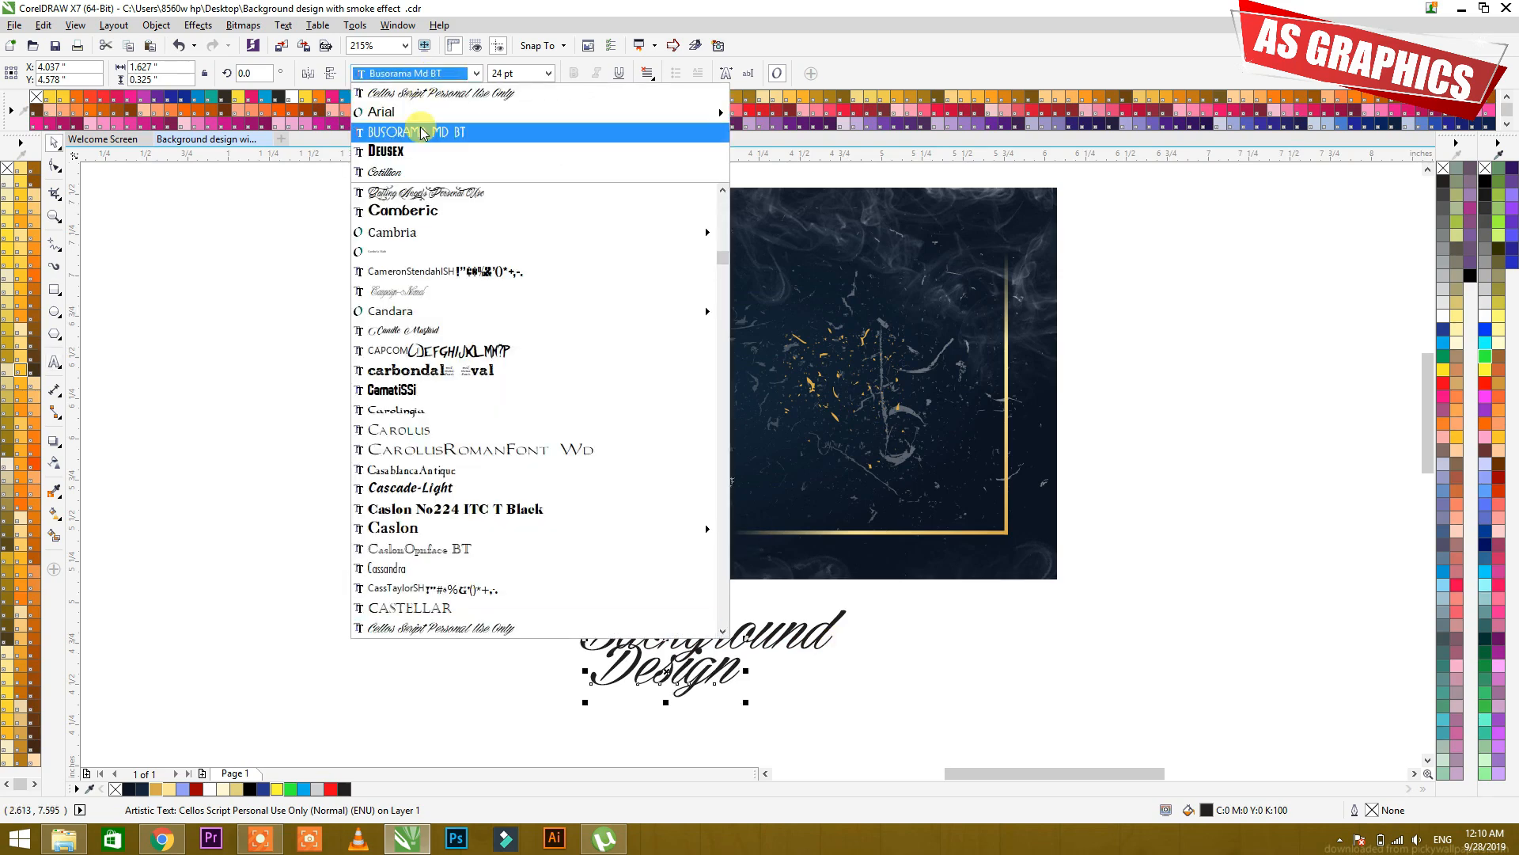
{"action": "left_click", "coordinate": [422, 133]}
{"action": "left_click_drag", "start_coordinate": [689, 665], "coordinate": [763, 671]}
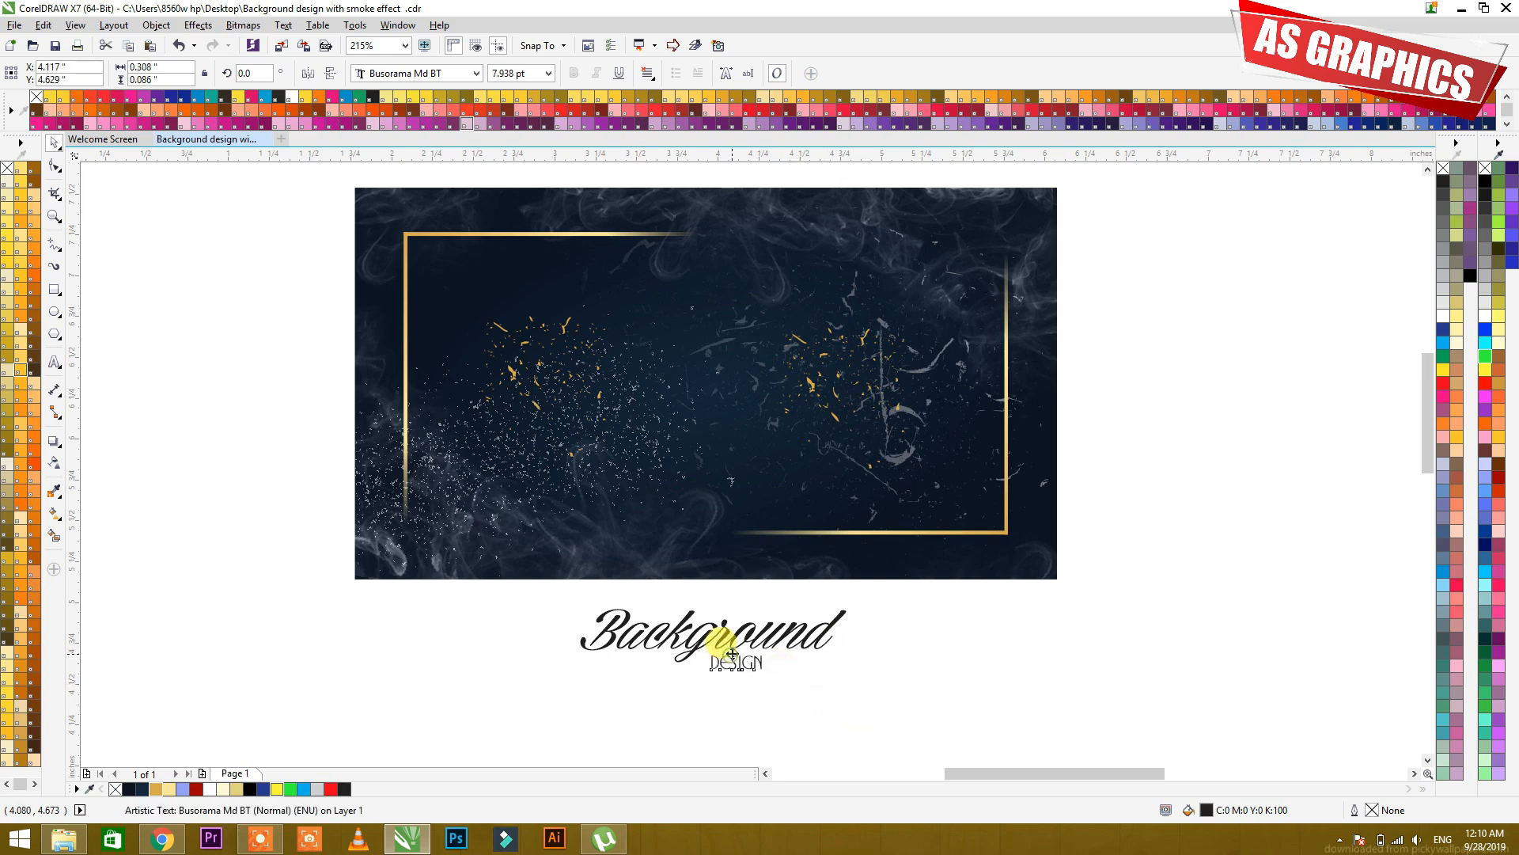
{"action": "left_click", "coordinate": [734, 649]}
- Widen the letter spacing of "DESIGN" so it extends nearly to the end of the "Background" word
{"action": "left_click", "coordinate": [54, 164]}
{"action": "left_click_drag", "start_coordinate": [765, 669], "coordinate": [819, 674]}
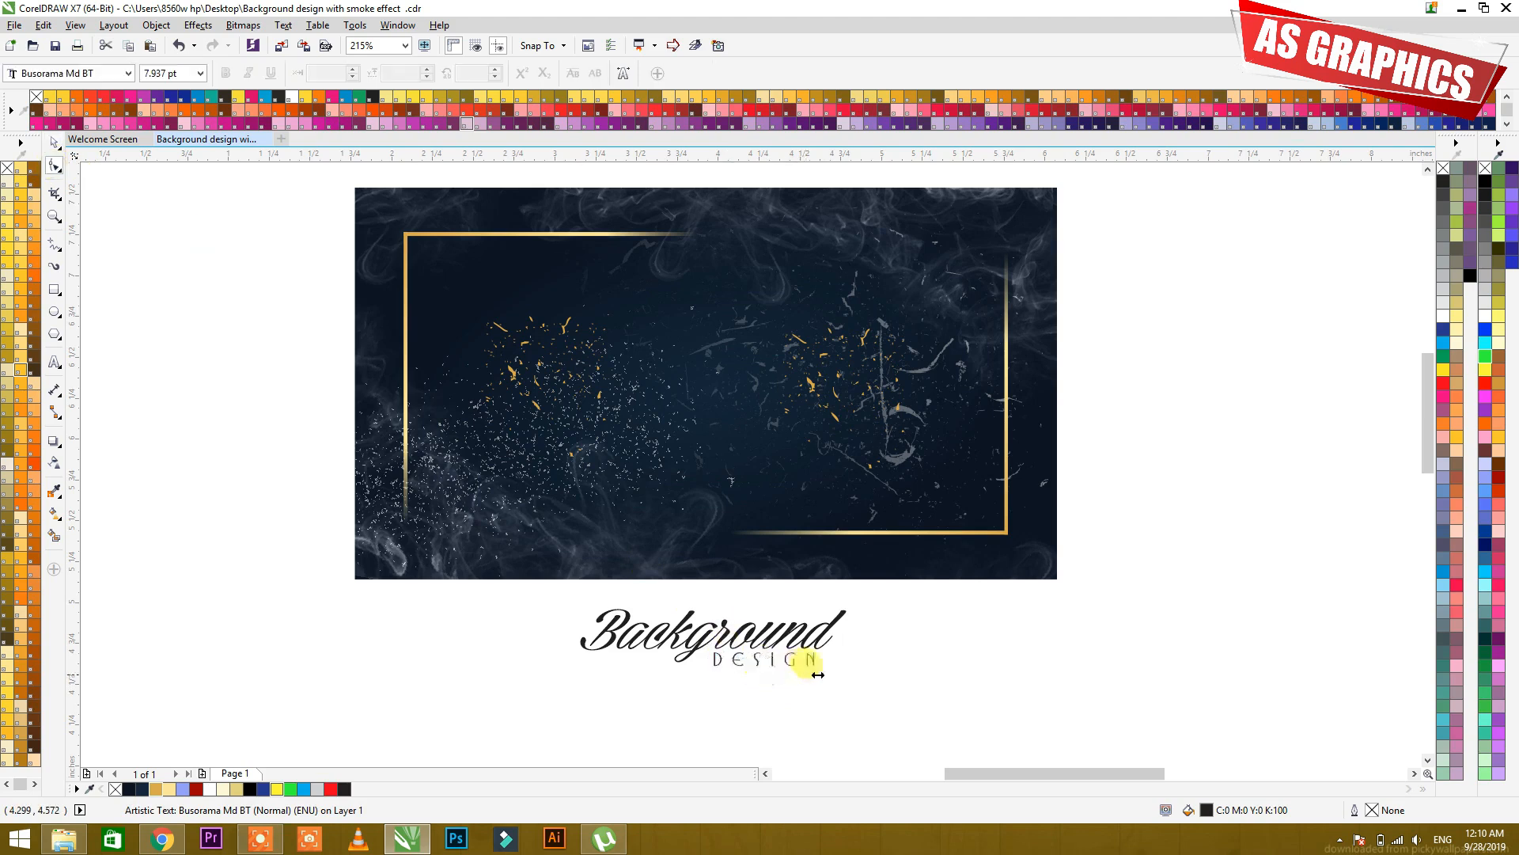
{"action": "key", "text": "space"}
- Fill both title lines with pale gold (#FAEB96) and group them
{"action": "left_click_drag", "start_coordinate": [907, 717], "coordinate": [539, 599]}
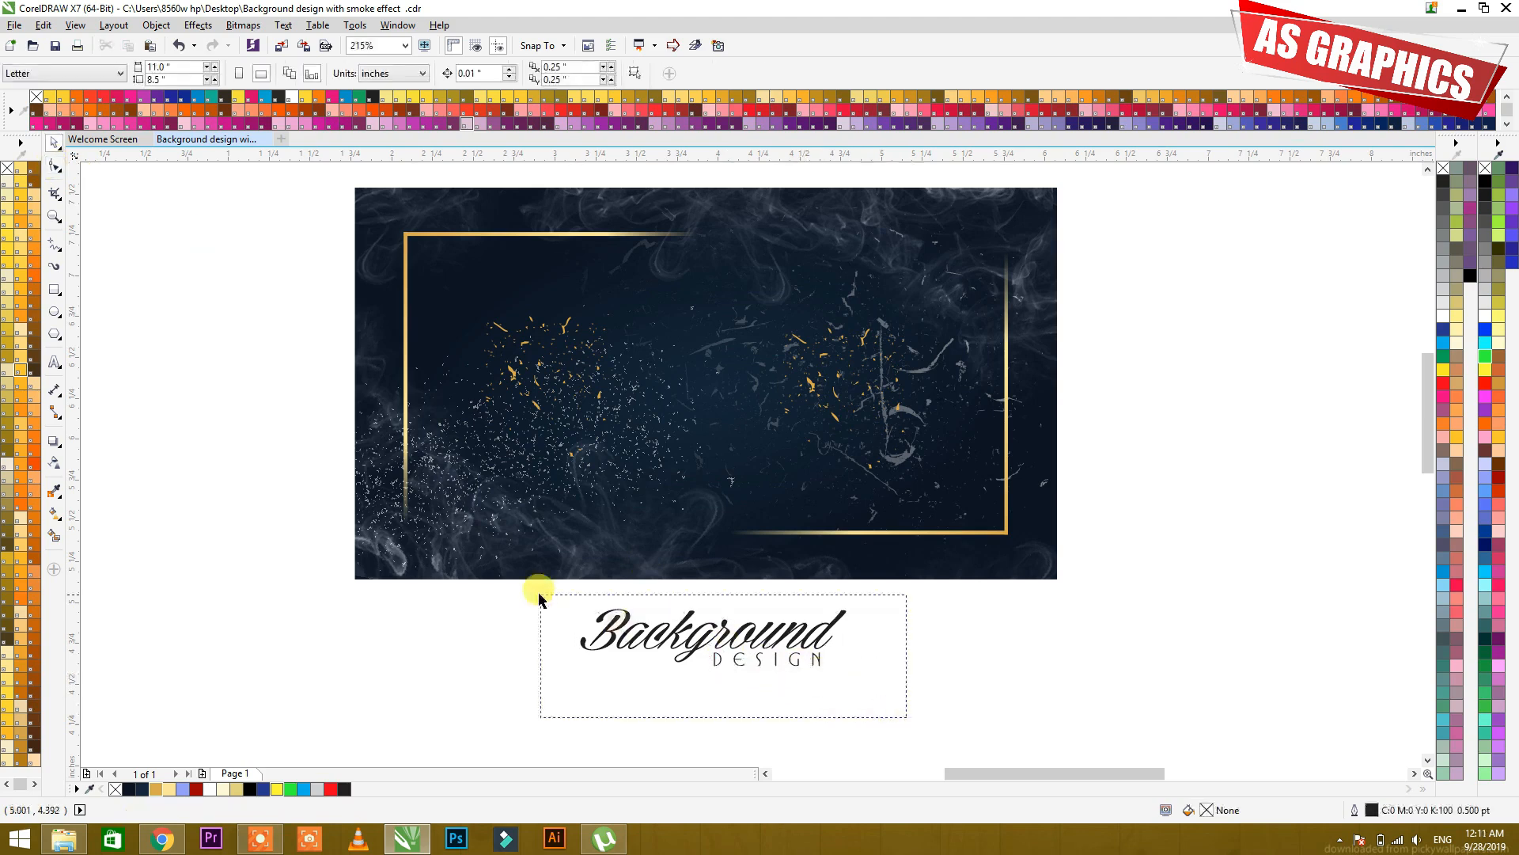
{"action": "left_click", "coordinate": [170, 788]}
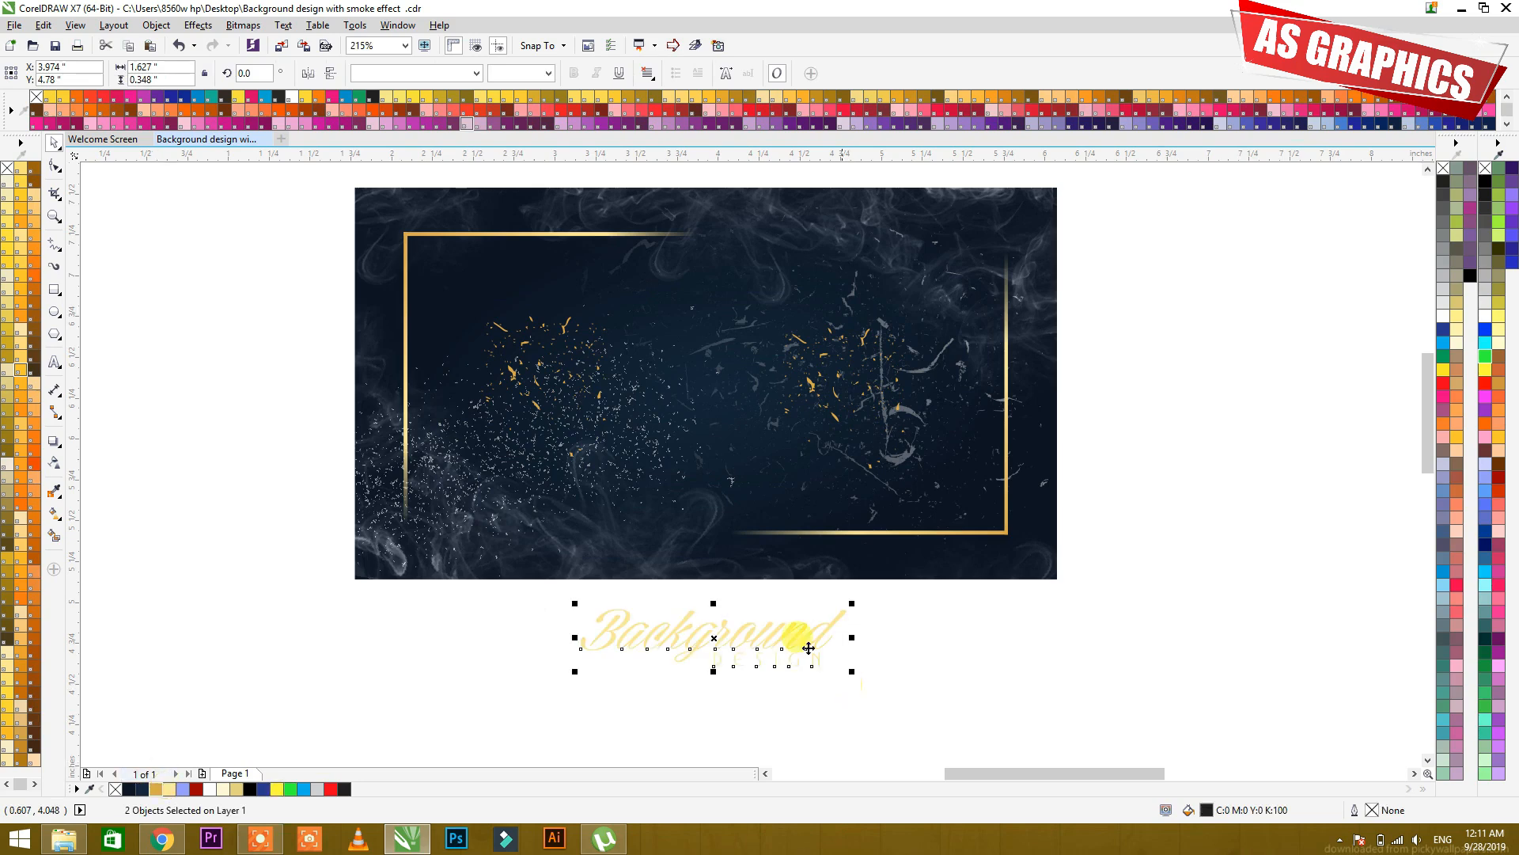
{"action": "key", "text": "ctrl+g"}
- Move the title group inside the golden frame's lower-right corner and shrink it to about 1.29 in wide
{"action": "left_click_drag", "start_coordinate": [788, 631], "coordinate": [919, 473]}
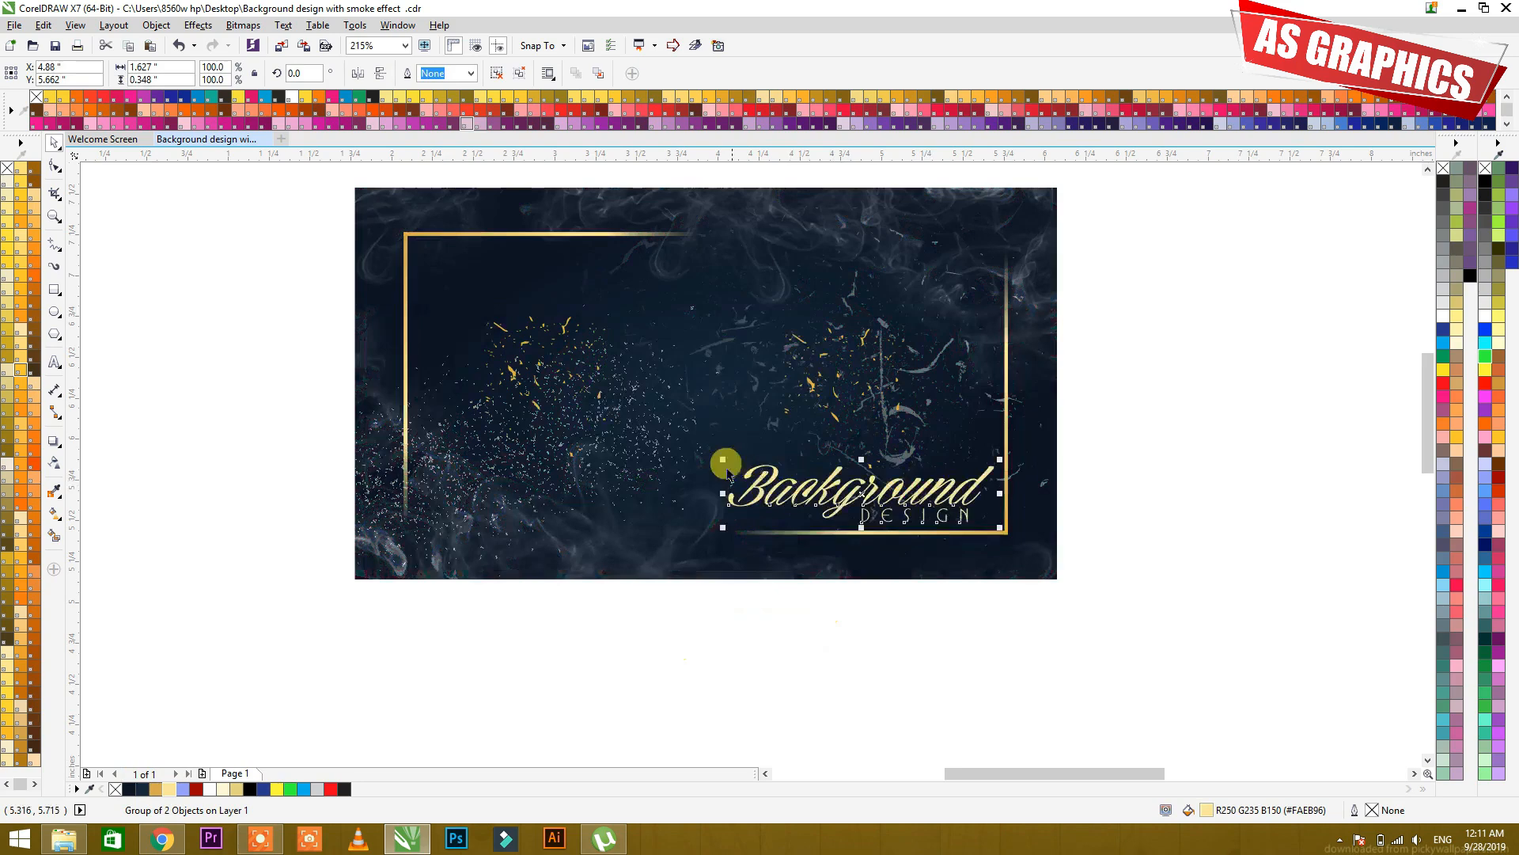
{"action": "left_click_drag", "start_coordinate": [719, 444], "coordinate": [784, 475]}
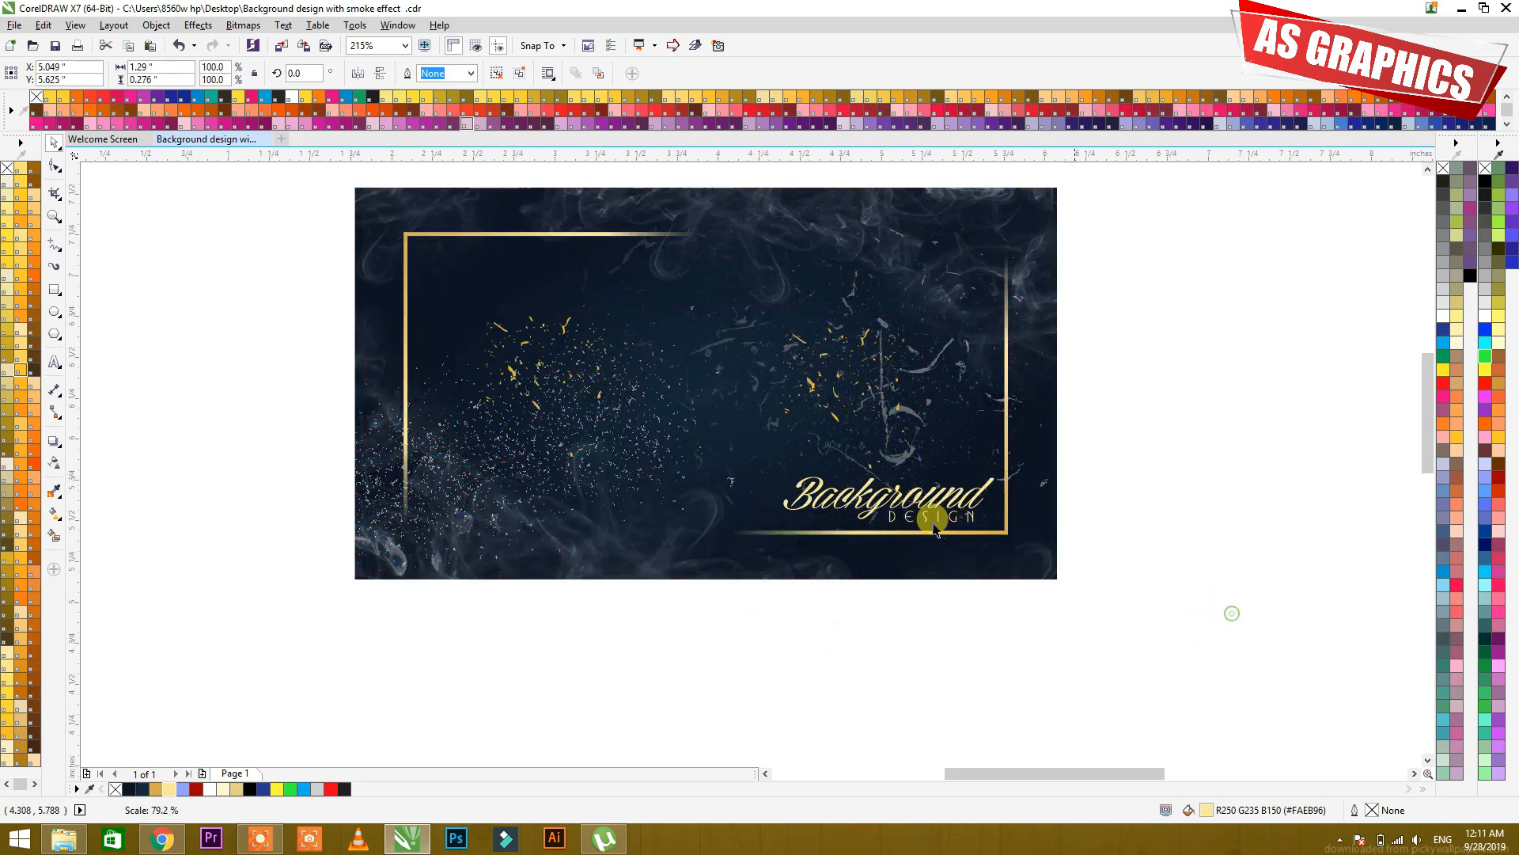
{"action": "left_click", "coordinate": [1214, 604]}
- Move the title group to the upper-left corner inside the golden frame
{"action": "left_click_drag", "start_coordinate": [893, 464], "coordinate": [550, 271]}
{"action": "left_click", "coordinate": [824, 400]}
{"action": "left_click", "coordinate": [1125, 485]}
- Rotate the clipped background rectangle by 180 degrees
{"action": "left_click", "coordinate": [605, 397]}
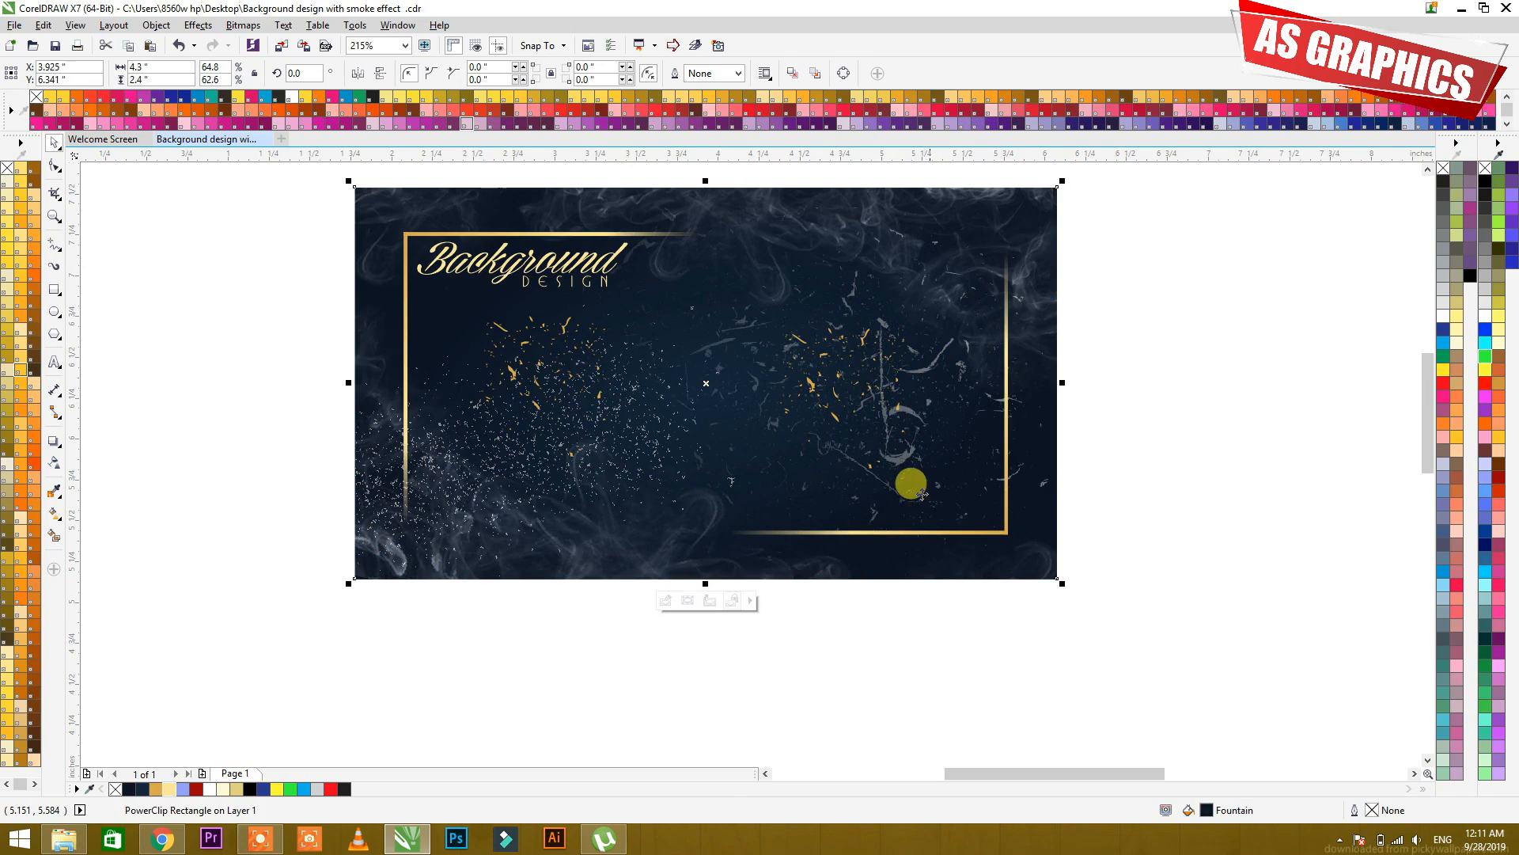
{"action": "left_click", "coordinate": [942, 507]}
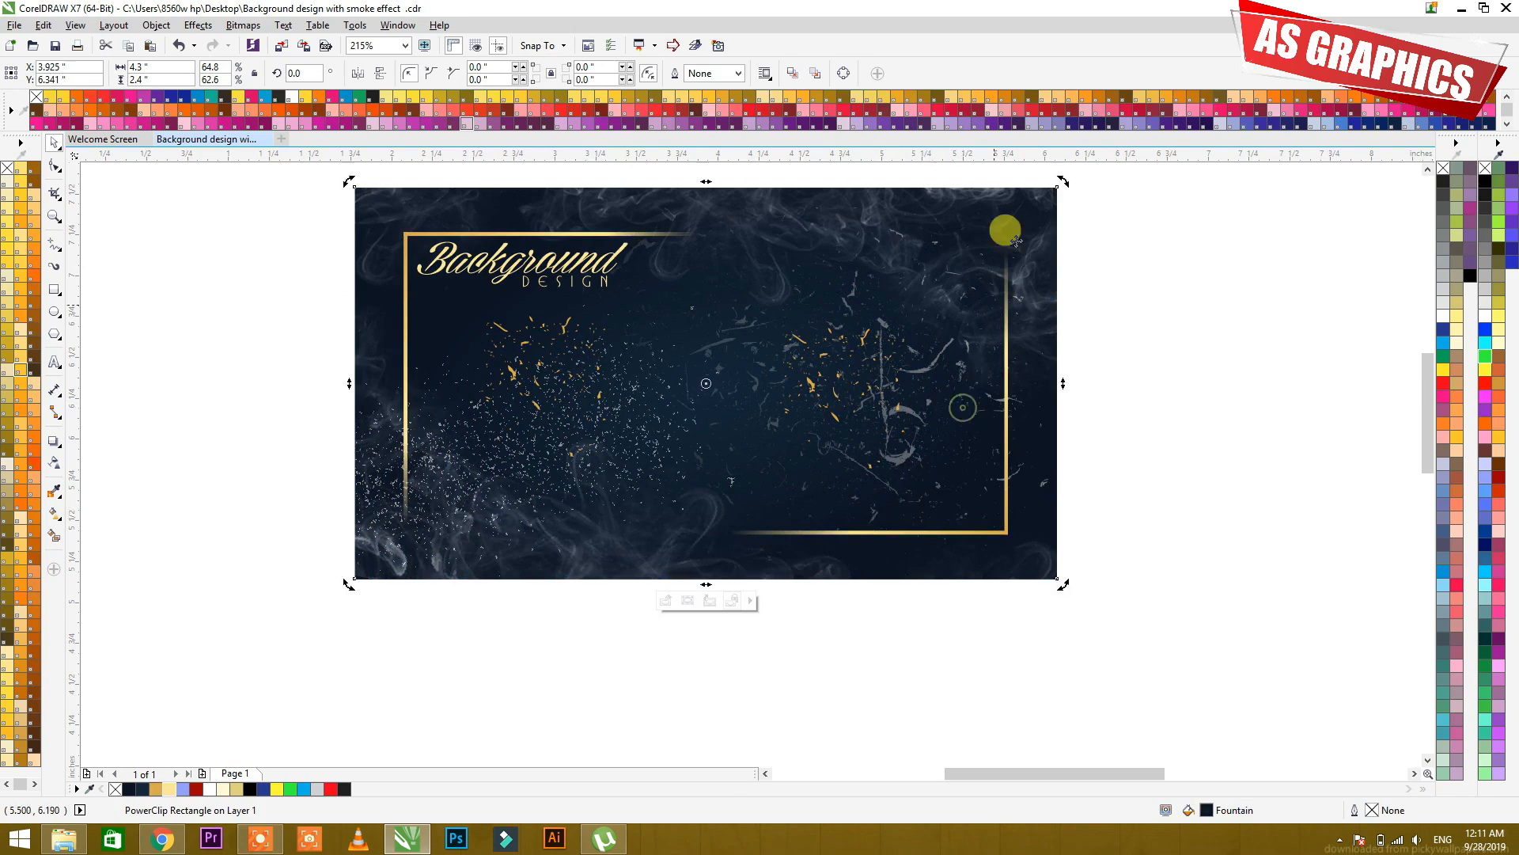
{"action": "left_click_drag", "start_coordinate": [1059, 184], "coordinate": [423, 509]}
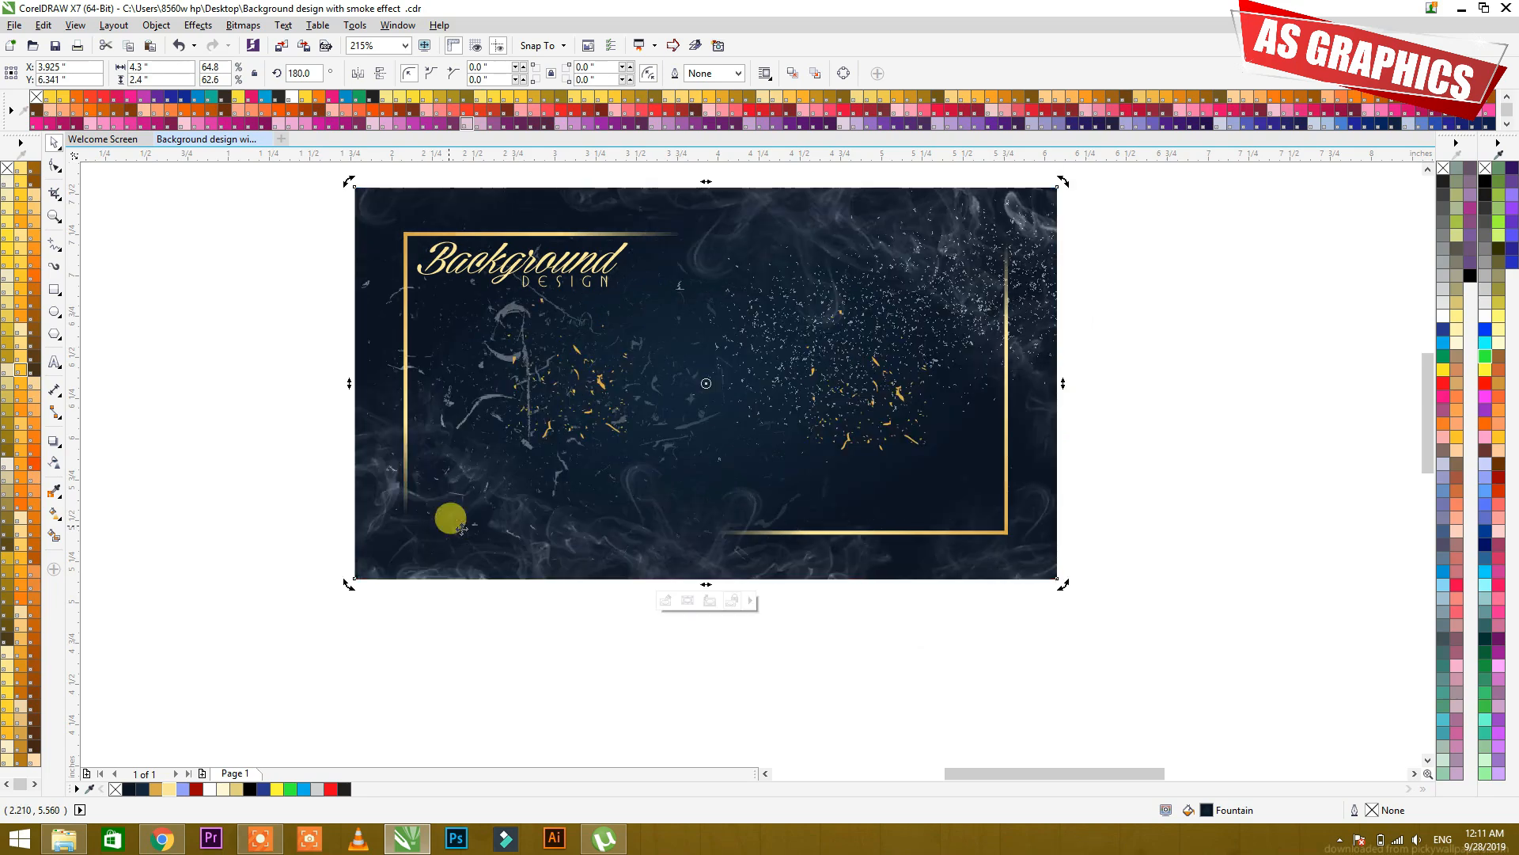
{"action": "left_click", "coordinate": [1116, 510]}
- Move the title group from the upper-left corner back to the golden frame's lower-right corner
{"action": "left_click", "coordinate": [534, 301]}
{"action": "left_click_drag", "start_coordinate": [534, 300], "coordinate": [873, 493]}
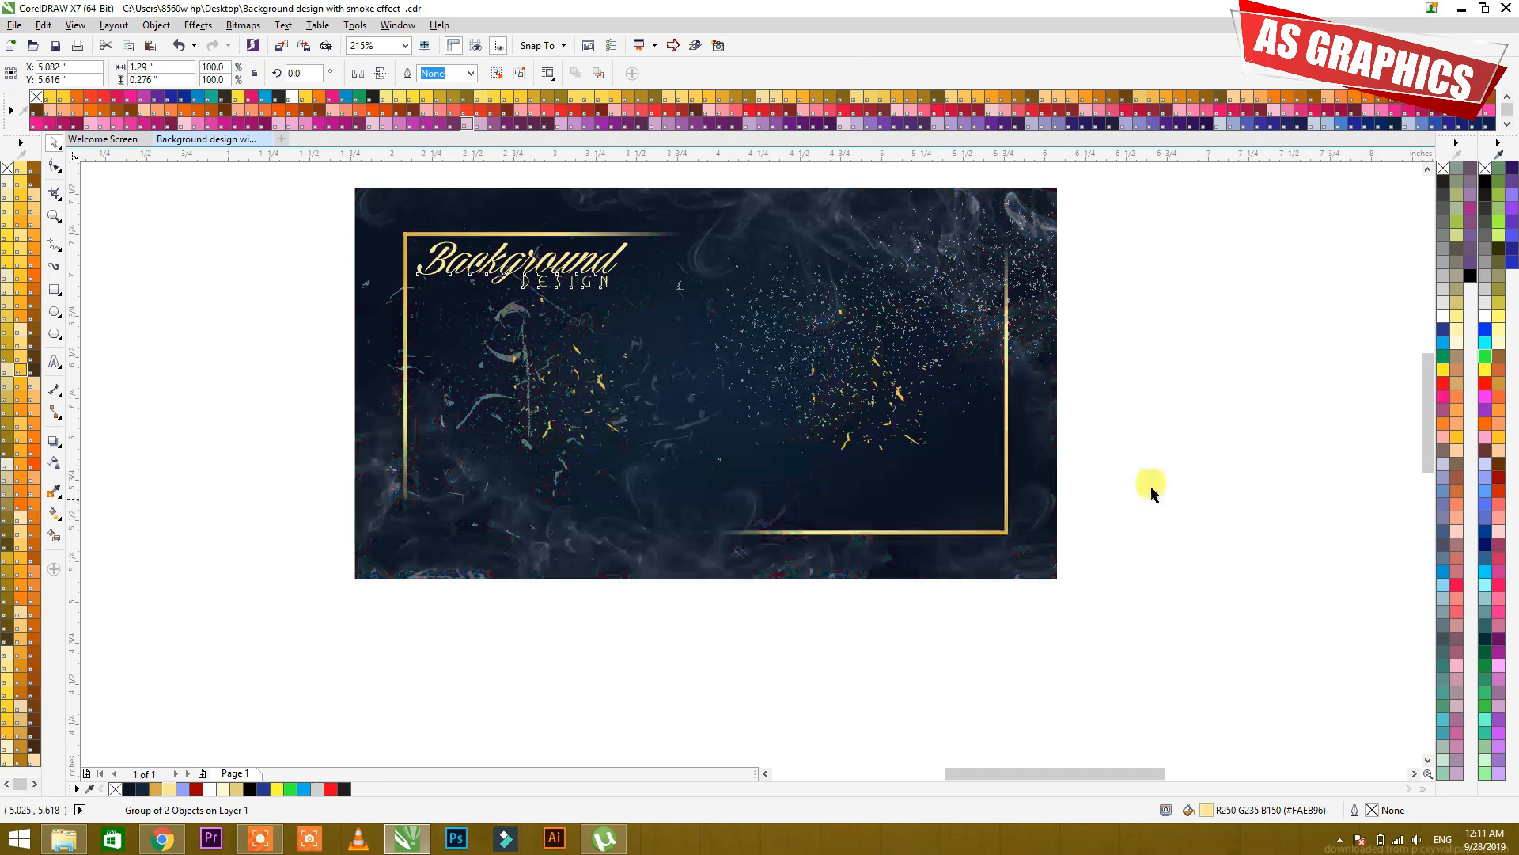
{"action": "left_click", "coordinate": [1138, 439]}
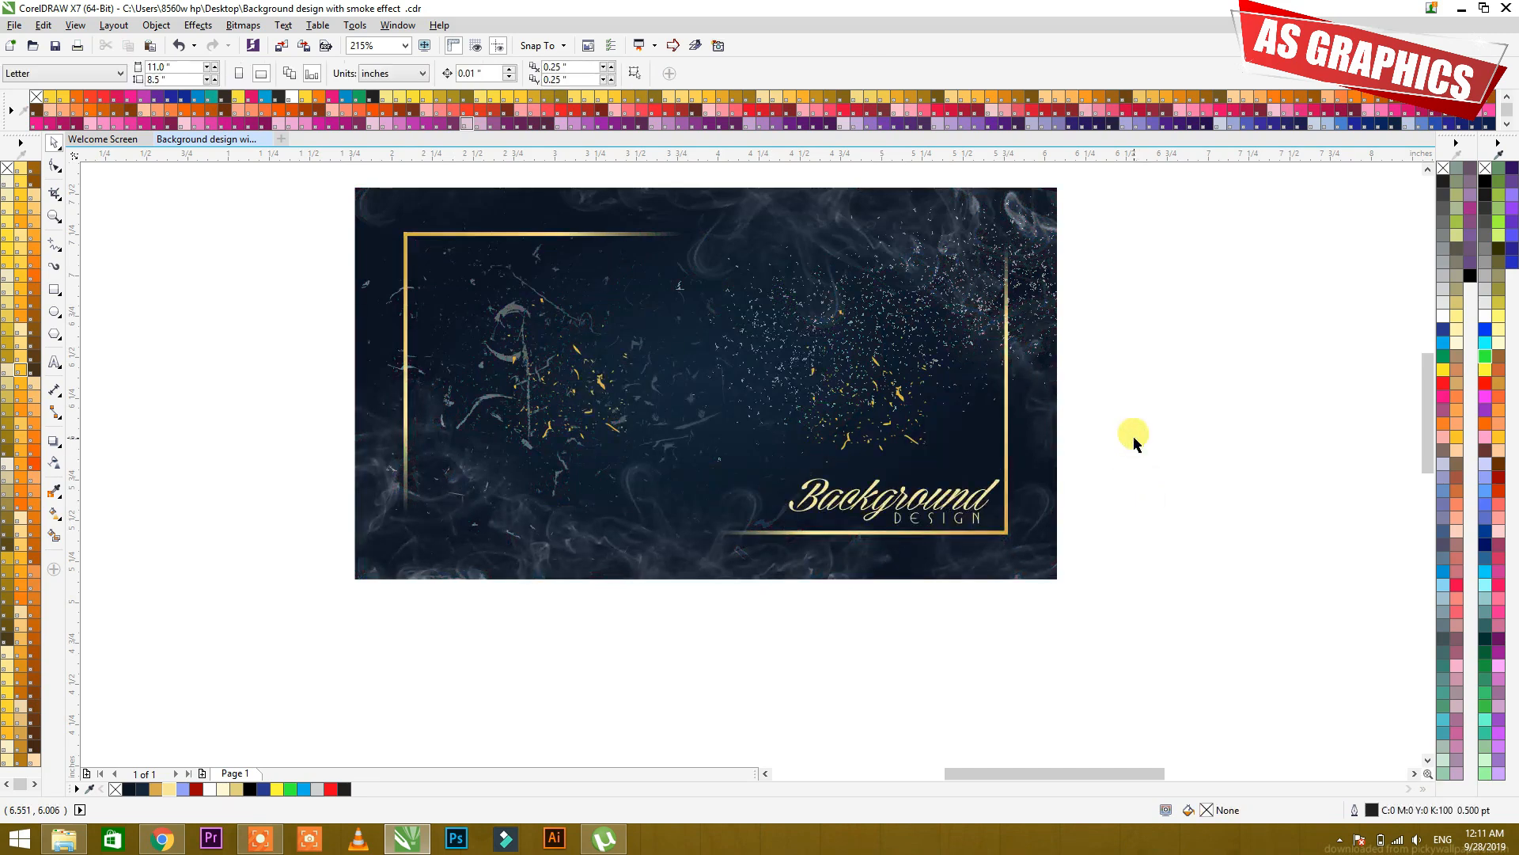
{"action": "left_click", "coordinate": [995, 489]}
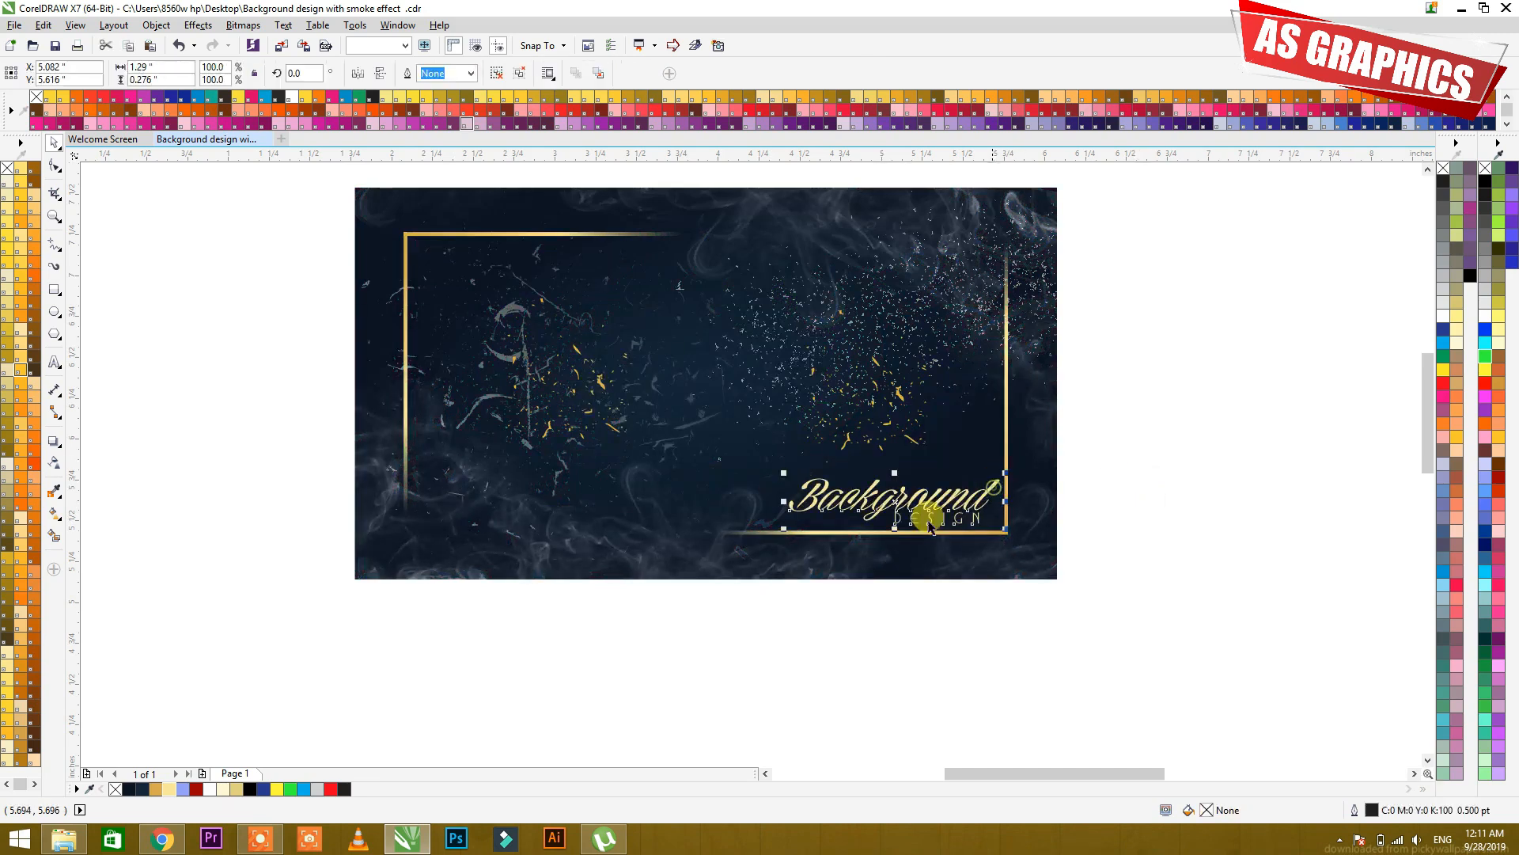
{"action": "left_click", "coordinate": [517, 671]}
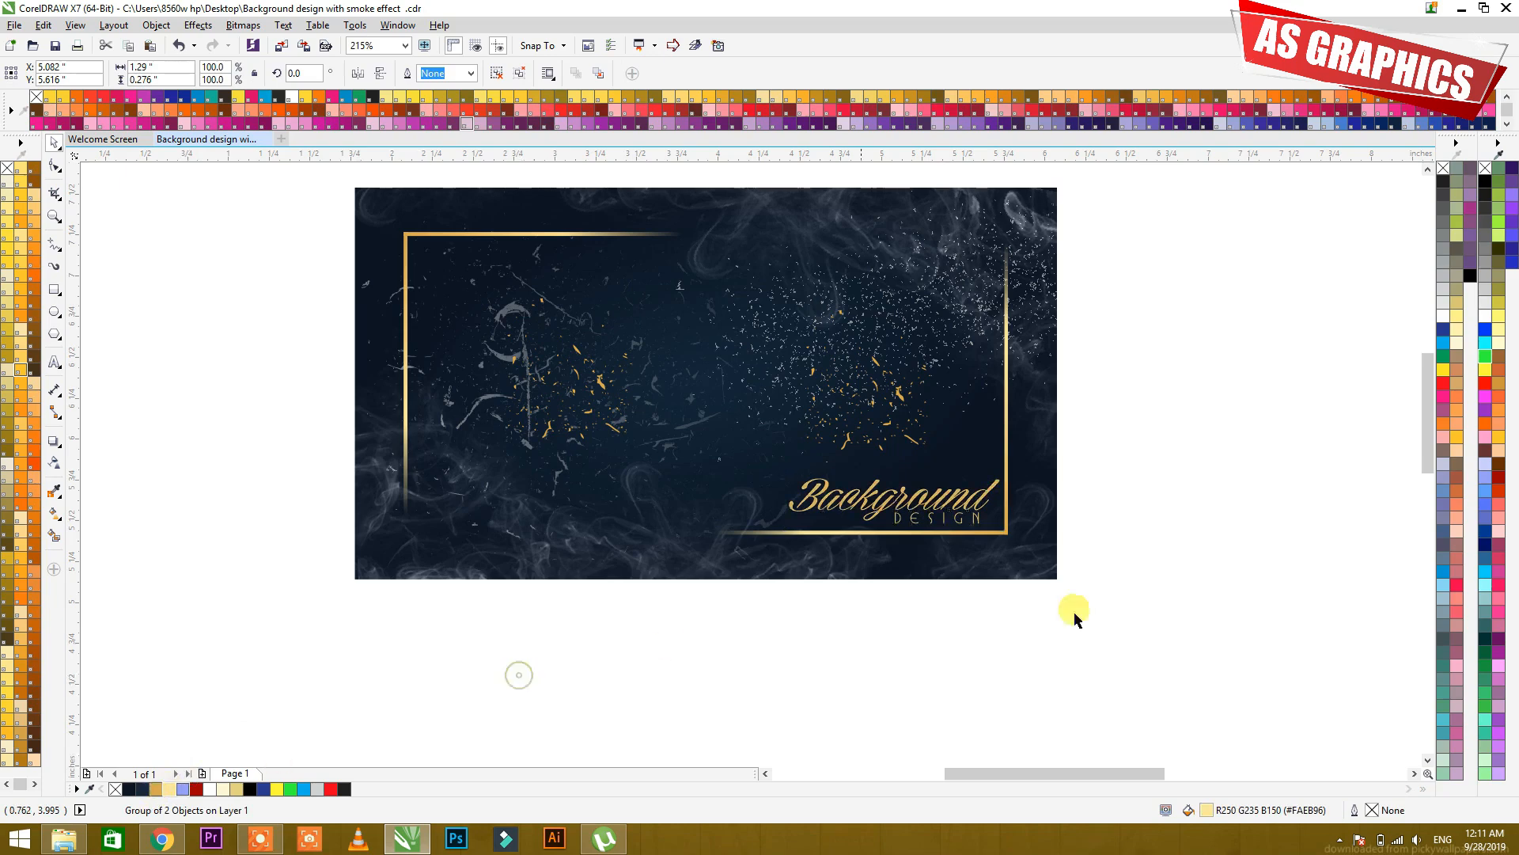
- Try a white fill on the title group and undo it
{"action": "left_click", "coordinate": [967, 499]}
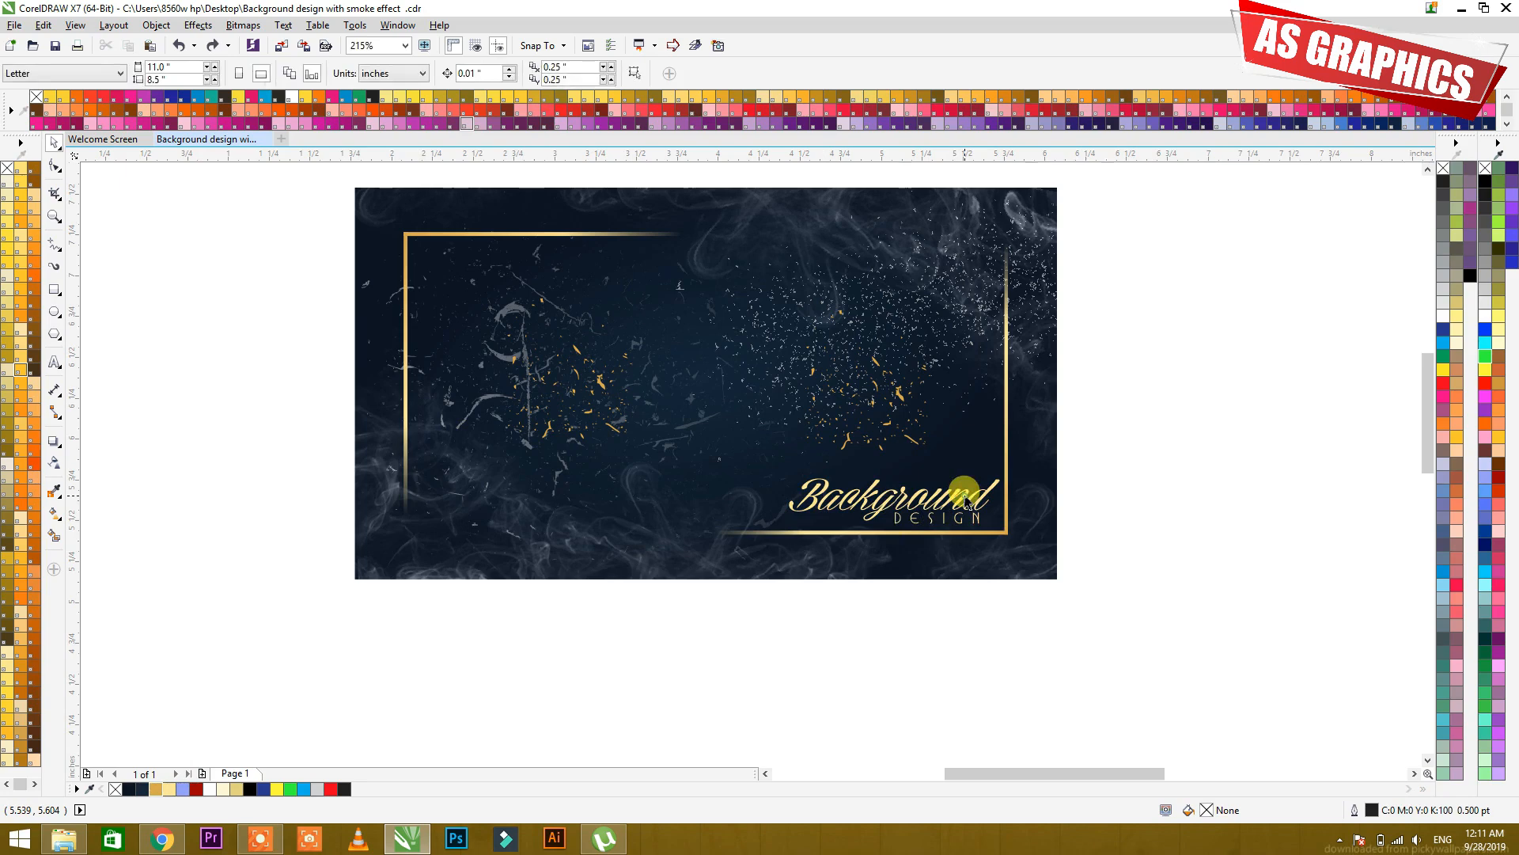
{"action": "left_click", "coordinate": [1444, 315]}
{"action": "left_click", "coordinate": [1216, 391]}
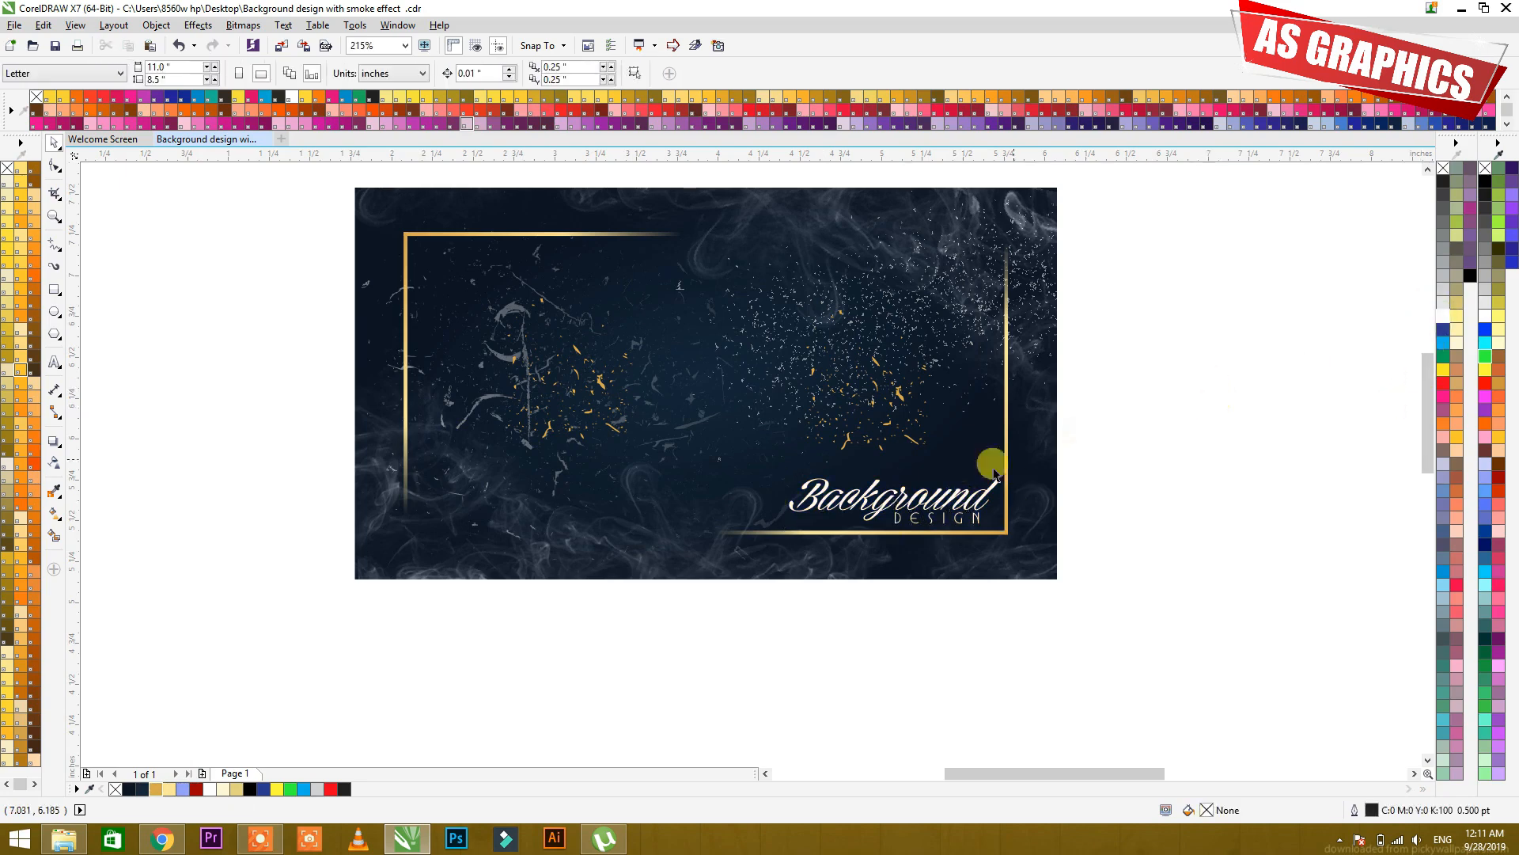
{"action": "left_click", "coordinate": [881, 490]}
{"action": "key", "text": "ctrl+z"}
{"action": "left_click", "coordinate": [1111, 529]}
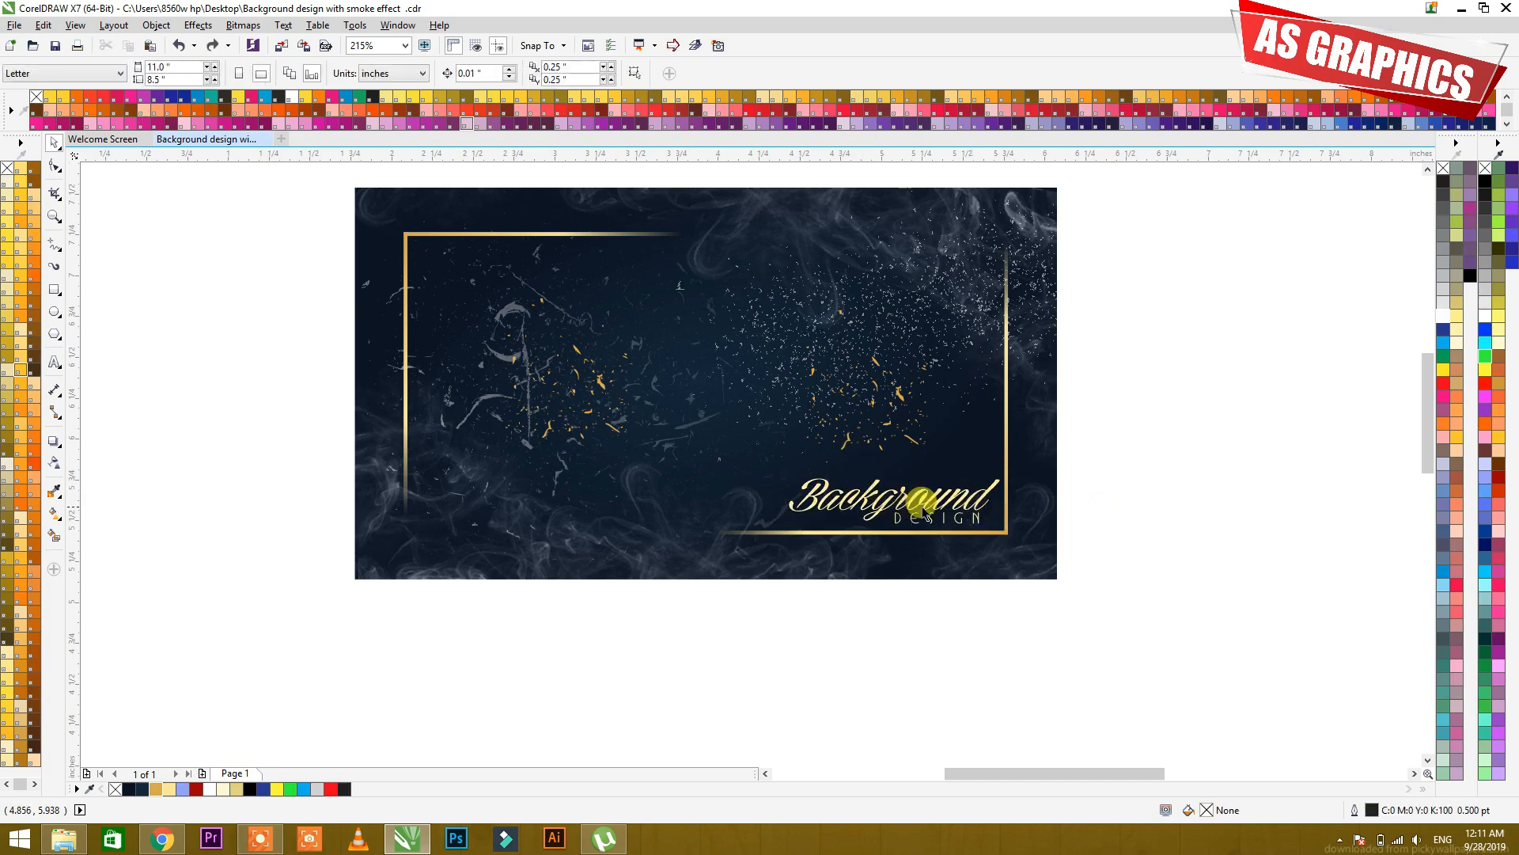
- Shrink the title group to about 1.11 in wide, keeping it just inside the frame's lower-right corner
{"action": "left_click", "coordinate": [981, 475]}
{"action": "left_click_drag", "start_coordinate": [999, 474], "coordinate": [991, 491]}
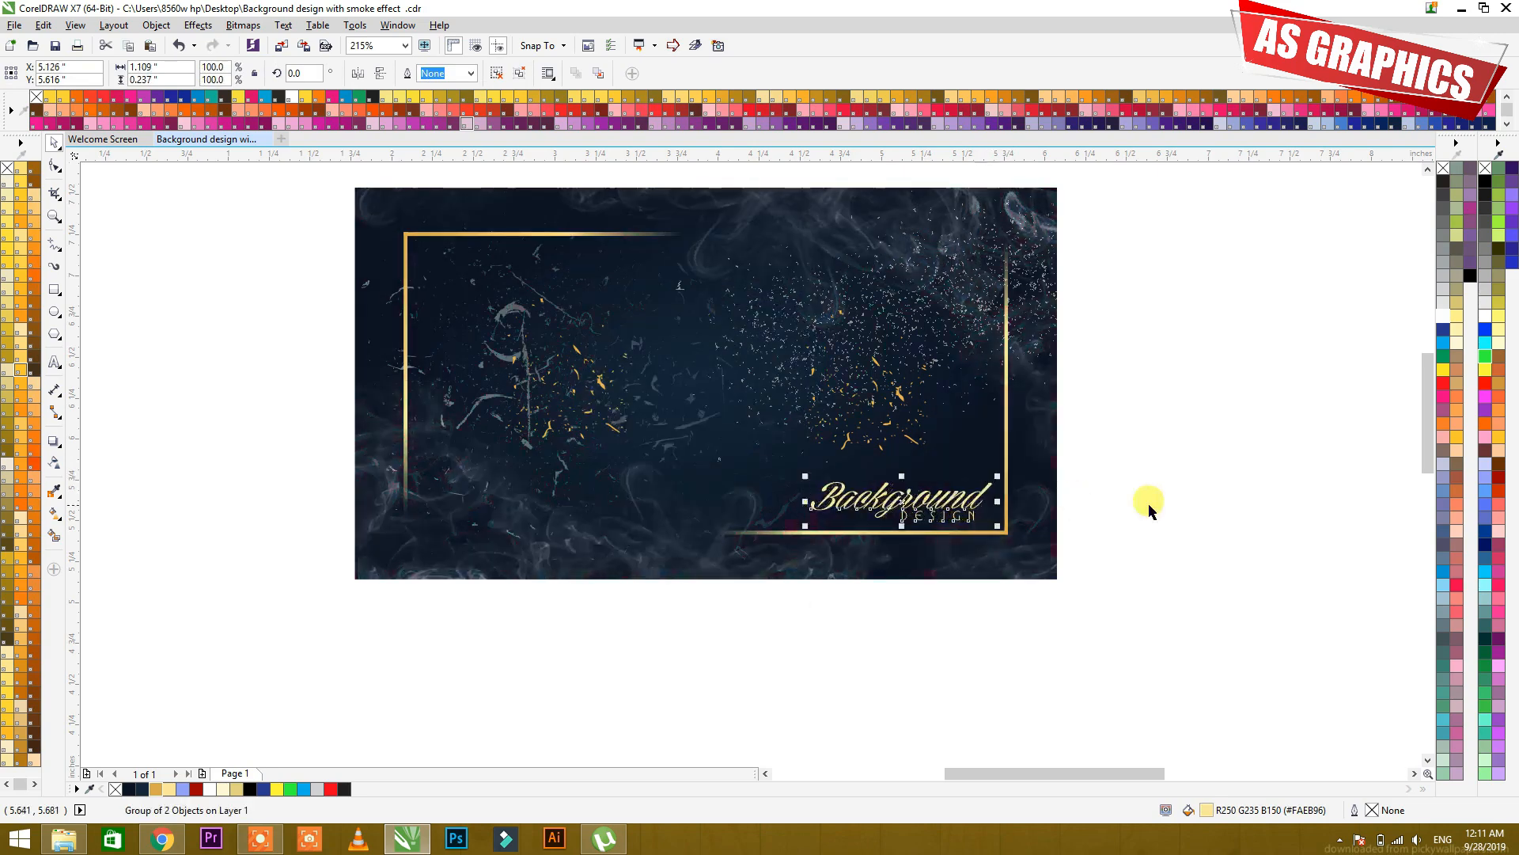
{"action": "left_click", "coordinate": [1147, 502]}
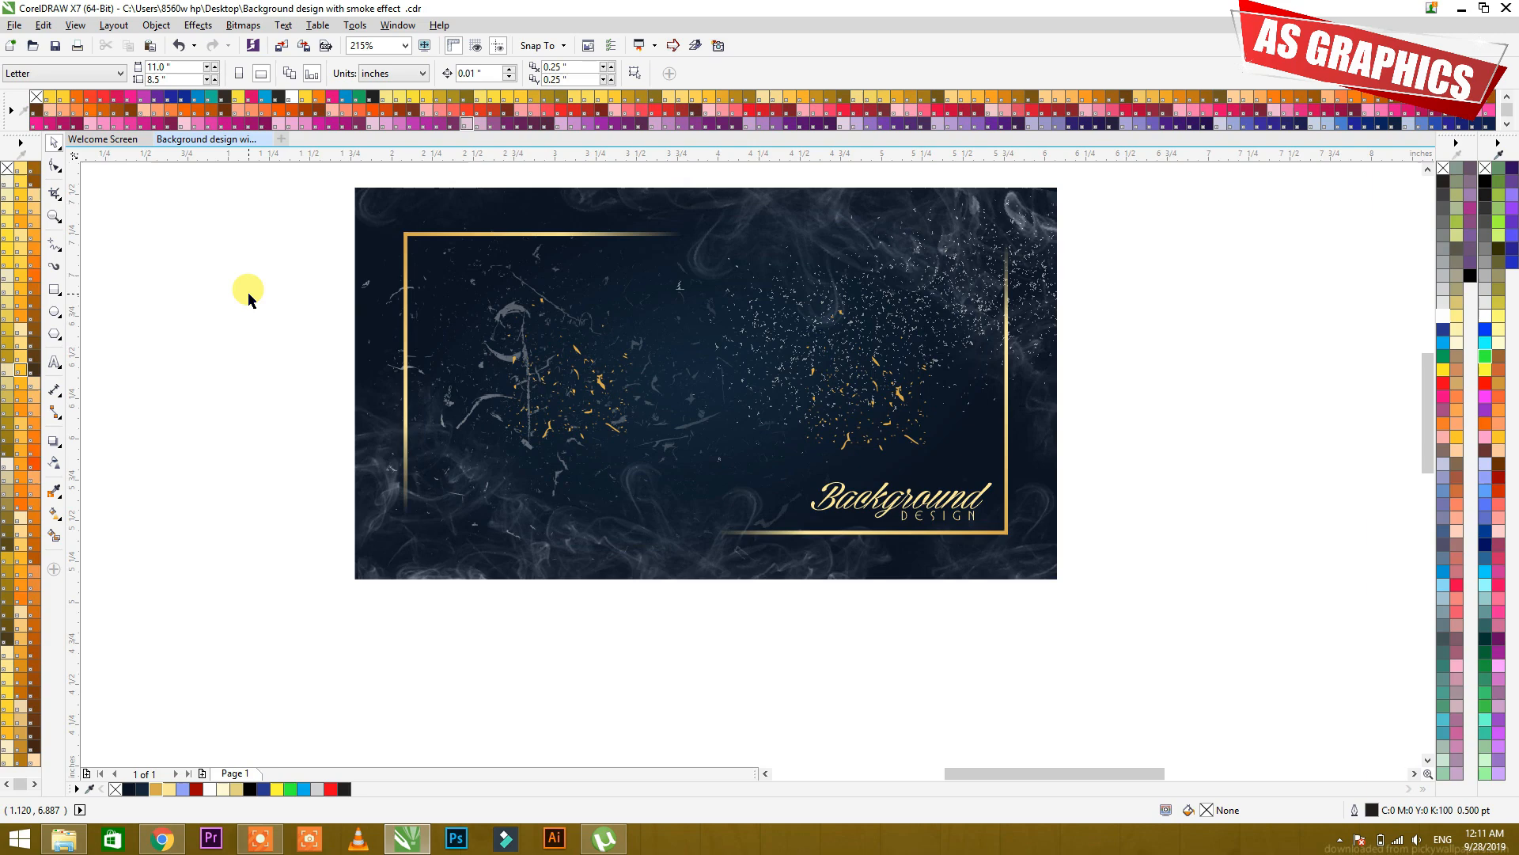
- Review the finished background and title in the whole-page view and close up
{"action": "key", "text": "F4"}
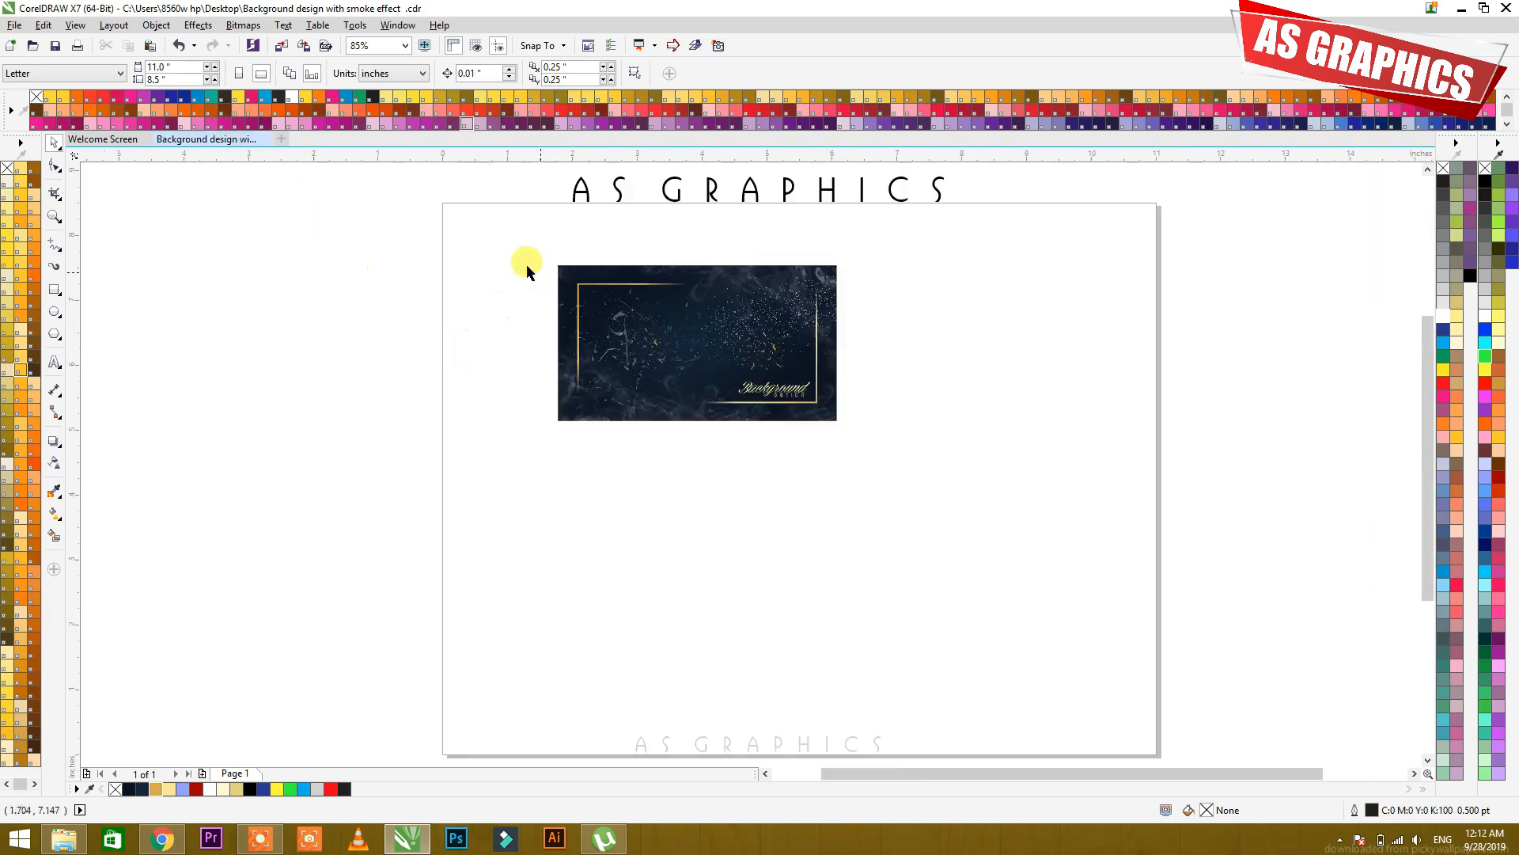
{"action": "left_click_drag", "start_coordinate": [464, 213], "coordinate": [1045, 595]}
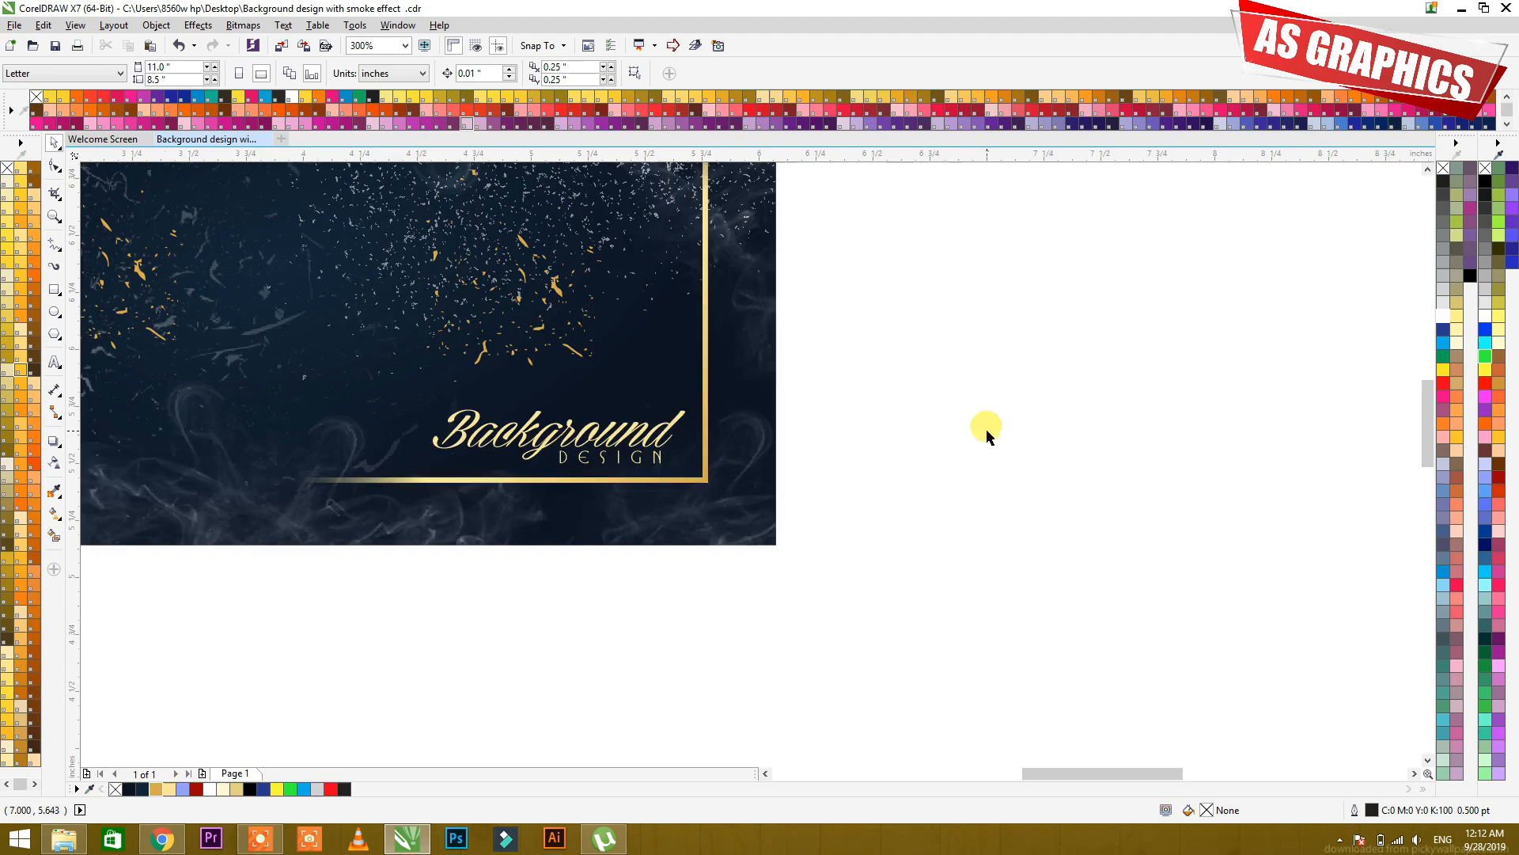
{"action": "left_click", "coordinate": [739, 340]}
{"action": "key", "text": "space"}
{"action": "key", "text": "F4"}
{"action": "key", "text": "F2"}
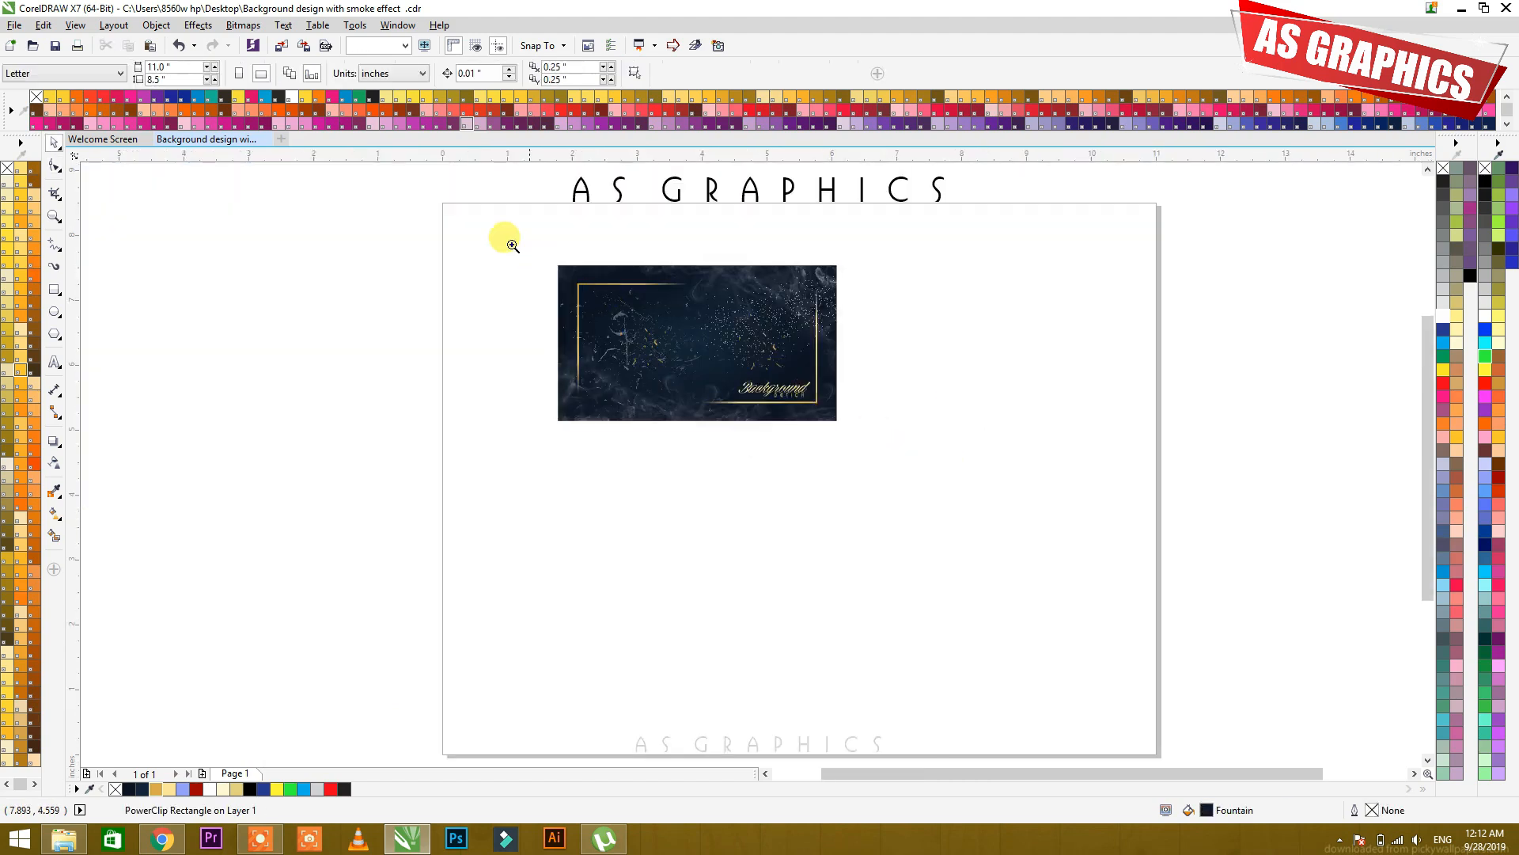
{"action": "left_click_drag", "start_coordinate": [507, 243], "coordinate": [899, 460]}
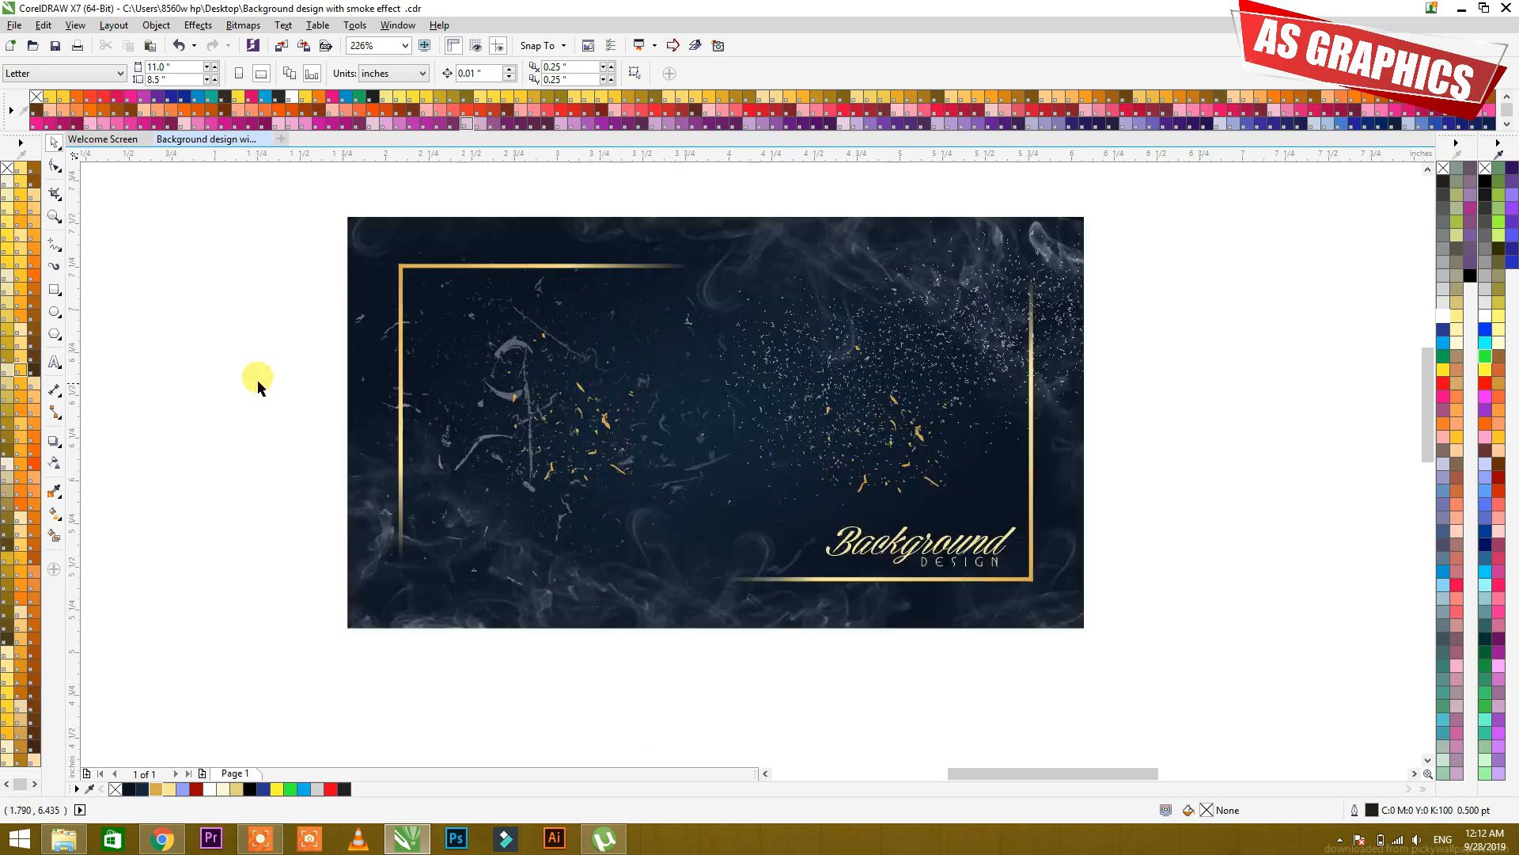